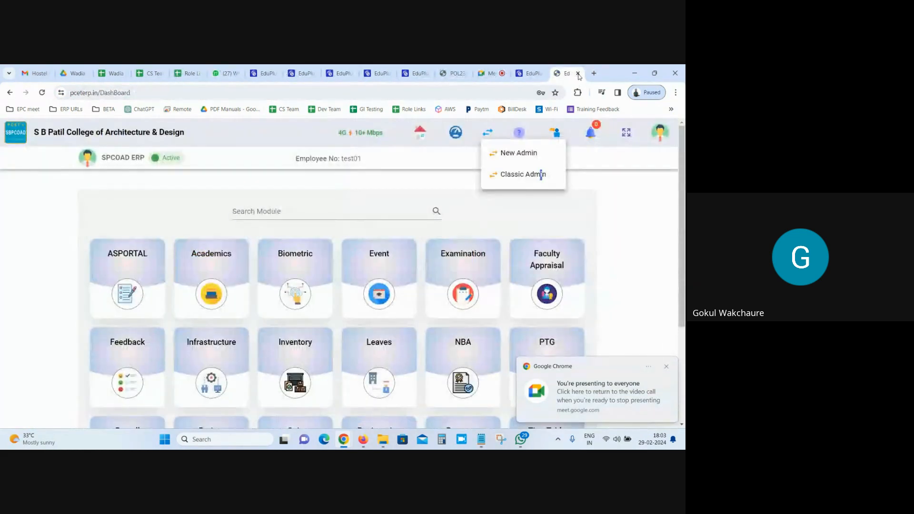
- Close the college dashboard page in Chrome, switch to Firefox, close the role type settings page and show the admin ERP home page
{"action": "left_click", "coordinate": [577, 74]}
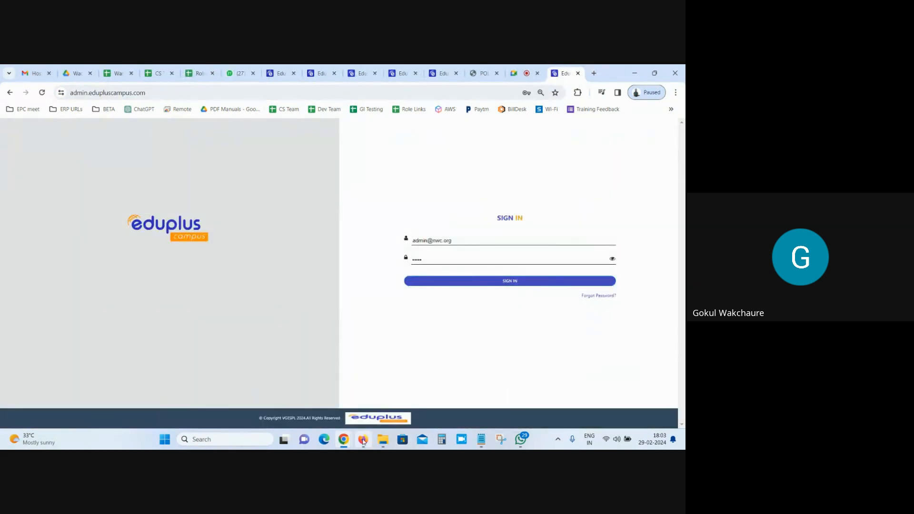
{"action": "left_click", "coordinate": [363, 439]}
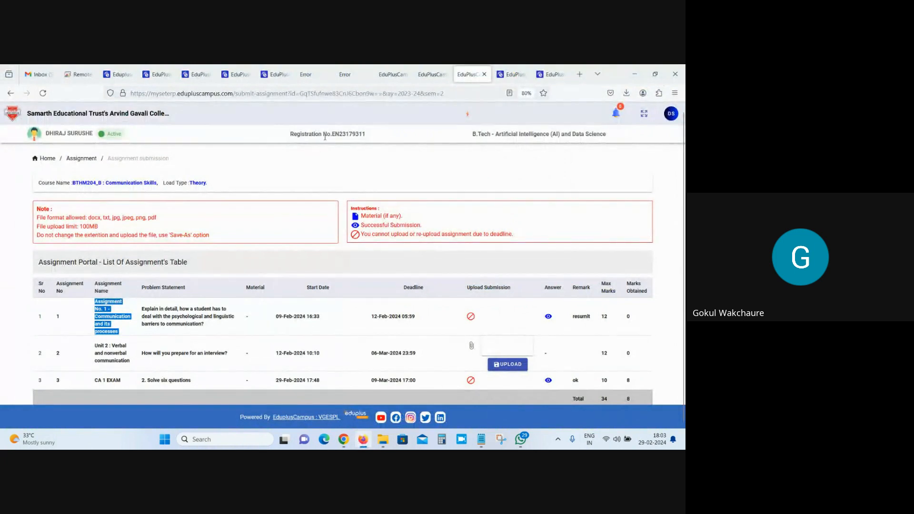
{"action": "left_click", "coordinate": [48, 158]}
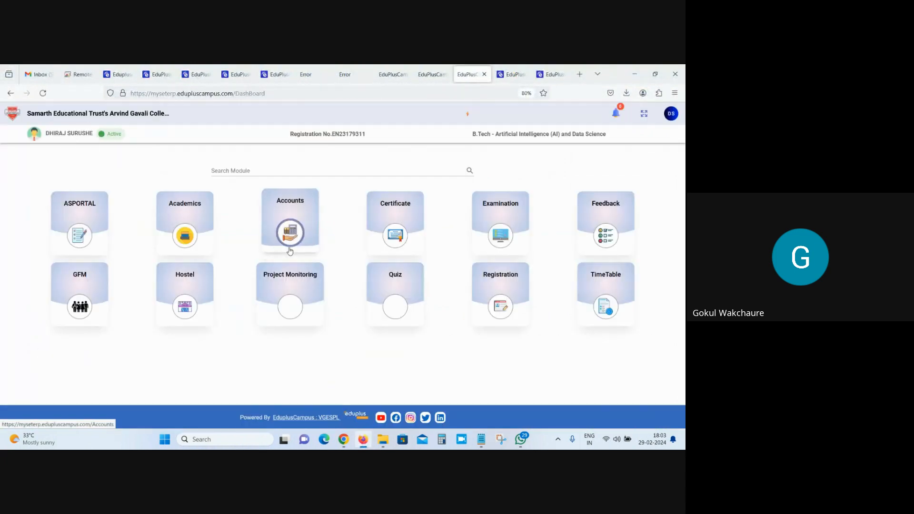
{"action": "left_click", "coordinate": [513, 73]}
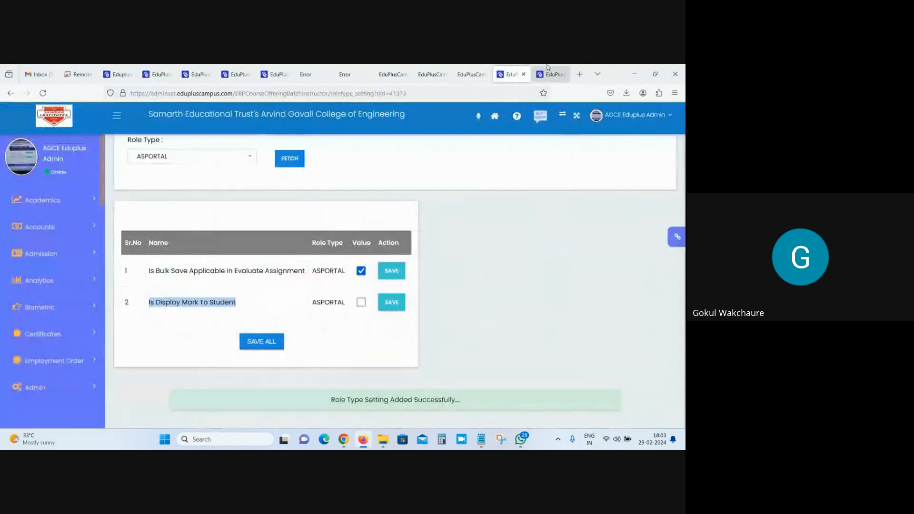
{"action": "left_click", "coordinate": [552, 74]}
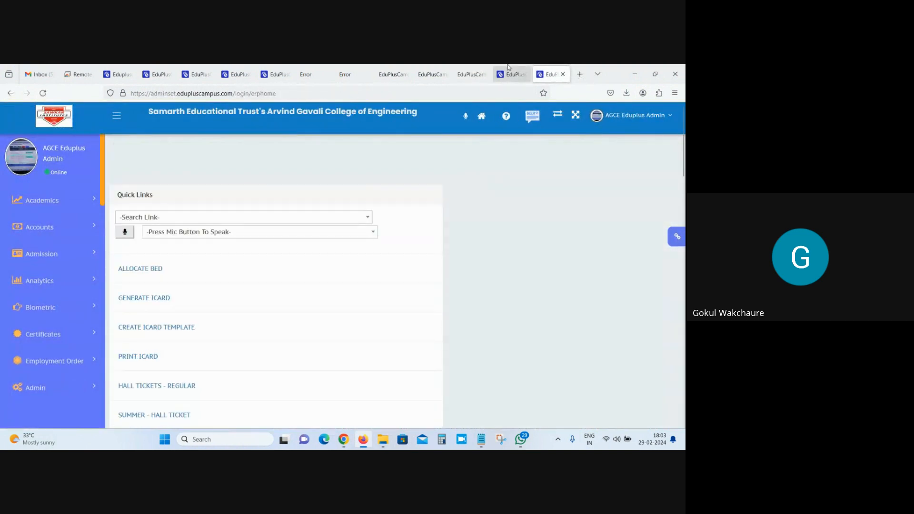
{"action": "left_click", "coordinate": [520, 75]}
{"action": "left_click", "coordinate": [522, 75]}
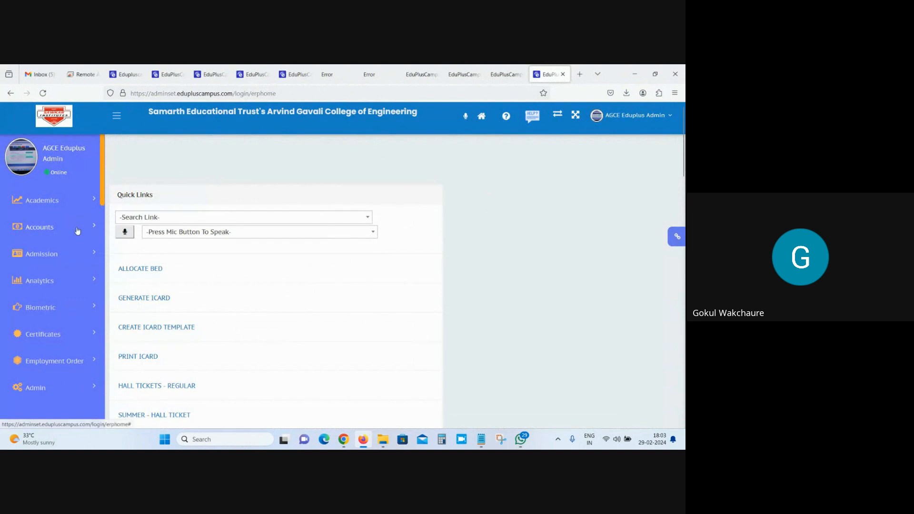
- Switch to File Explorer and open the User Manuals folder inside EPC on drive D
{"action": "mouse_move", "coordinate": [379, 442]}
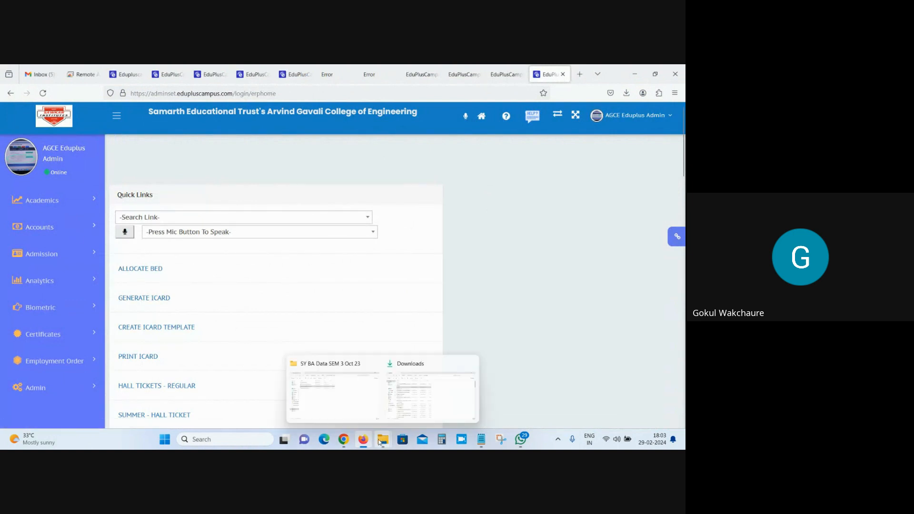
{"action": "left_click", "coordinate": [353, 406]}
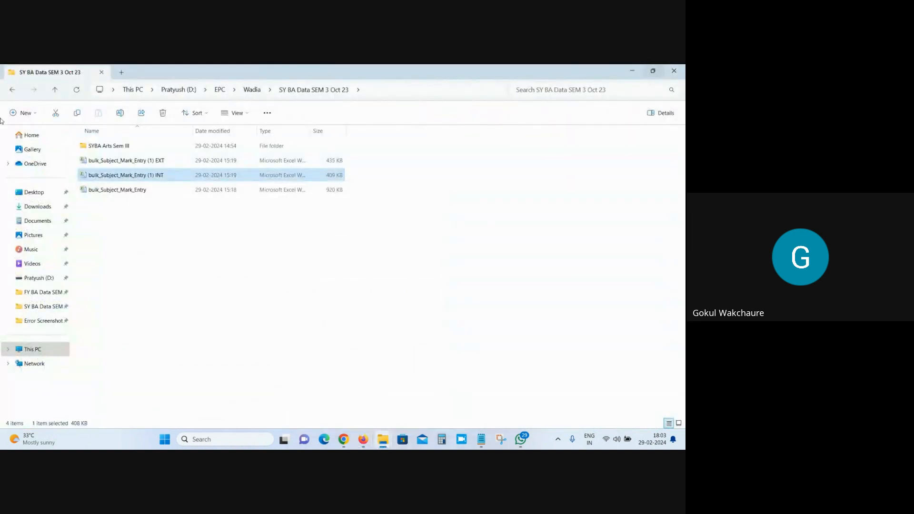
{"action": "left_click", "coordinate": [56, 89]}
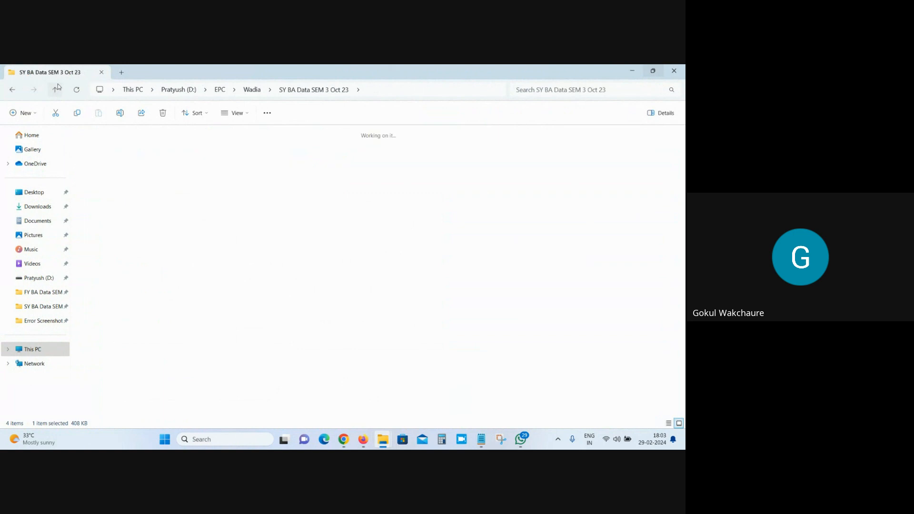
{"action": "left_click", "coordinate": [176, 90]}
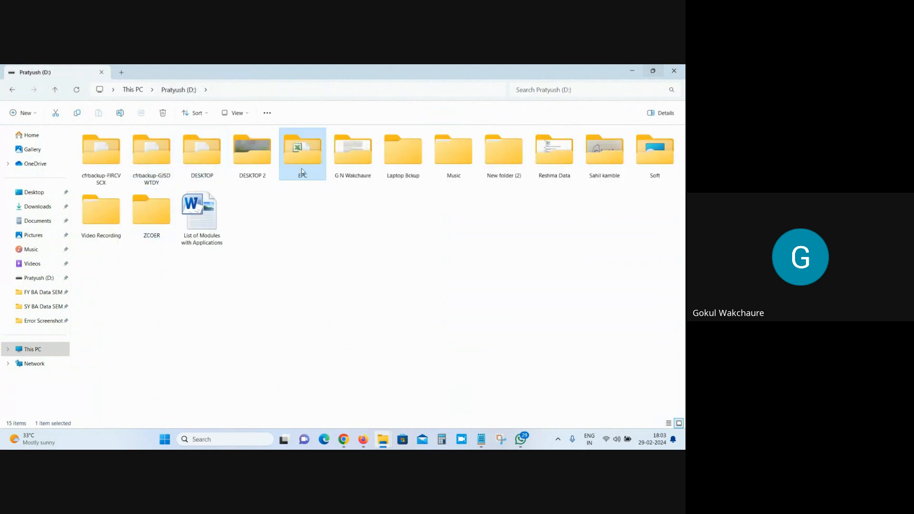
{"action": "double_click", "coordinate": [301, 169]}
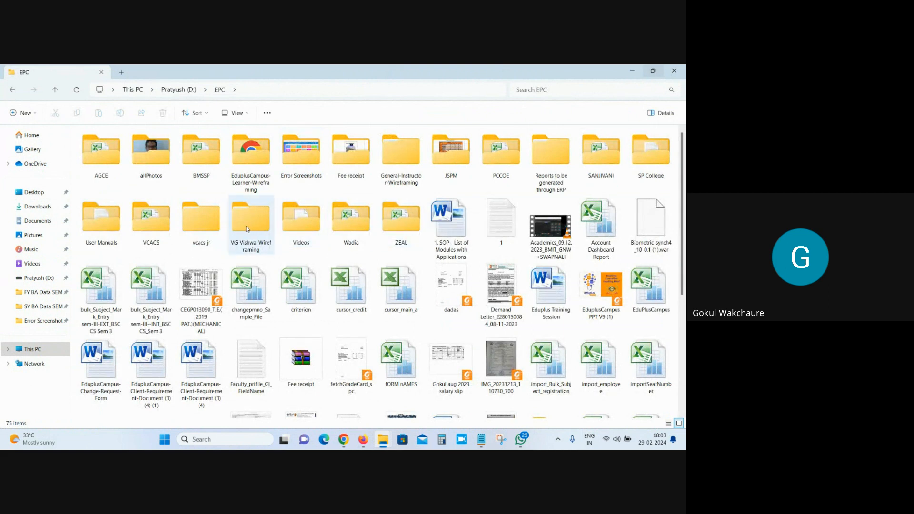
{"action": "left_click", "coordinate": [109, 228]}
{"action": "key", "text": "ctrl+shift+6"}
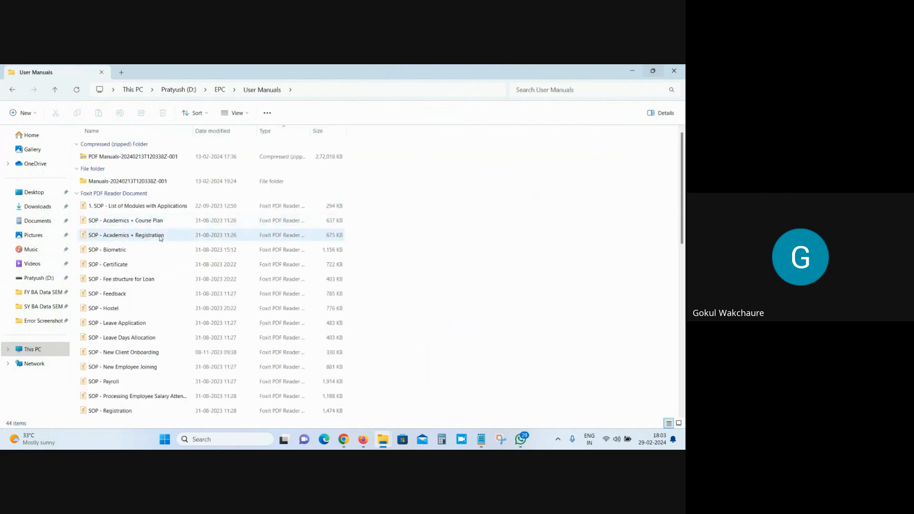
- Open the SOP - Feedback PDF and bring up the Feedback Module activity table on page 2, enlarged to 125%
{"action": "scroll", "coordinate": [161, 238], "scroll_direction": "down", "scroll_amount": 2}
{"action": "left_click", "coordinate": [160, 276]}
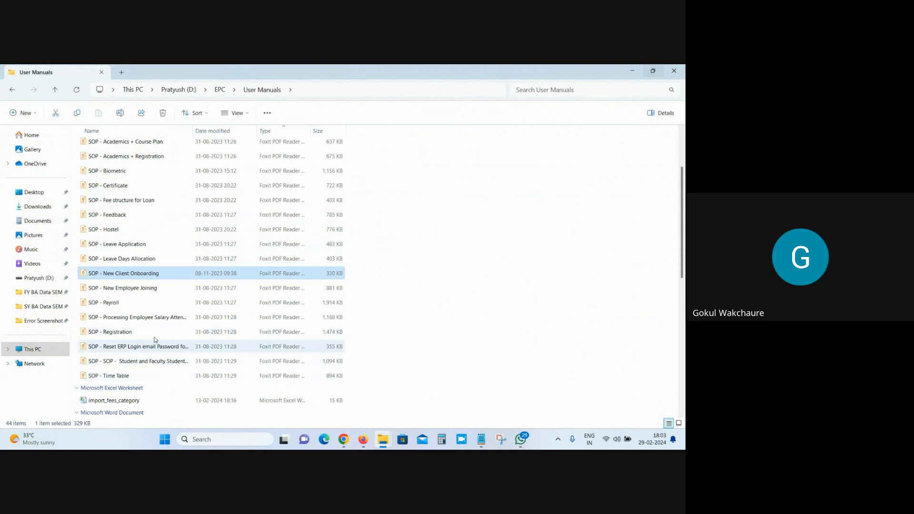
{"action": "double_click", "coordinate": [122, 214]}
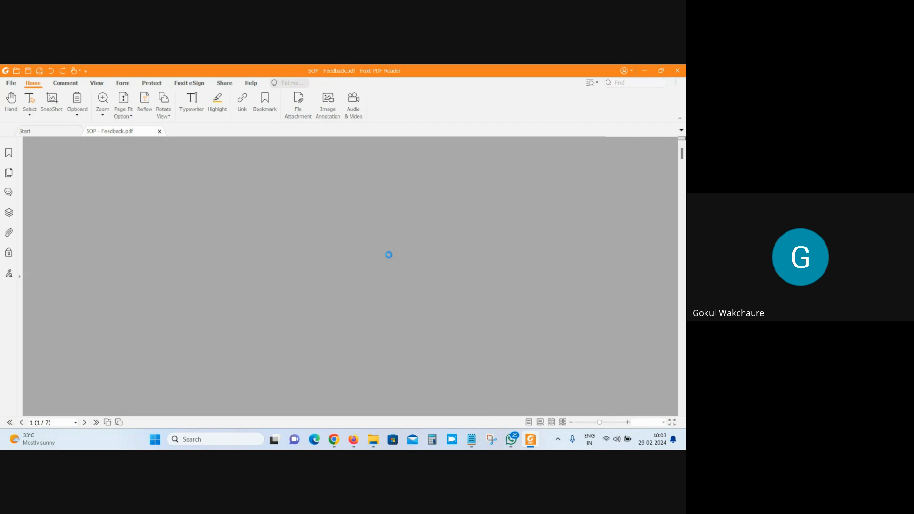
{"action": "scroll", "coordinate": [388, 257], "scroll_direction": "down", "scroll_amount": 3}
{"action": "scroll", "coordinate": [388, 257], "scroll_direction": "down", "scroll_amount": 1, "text": "ctrl"}
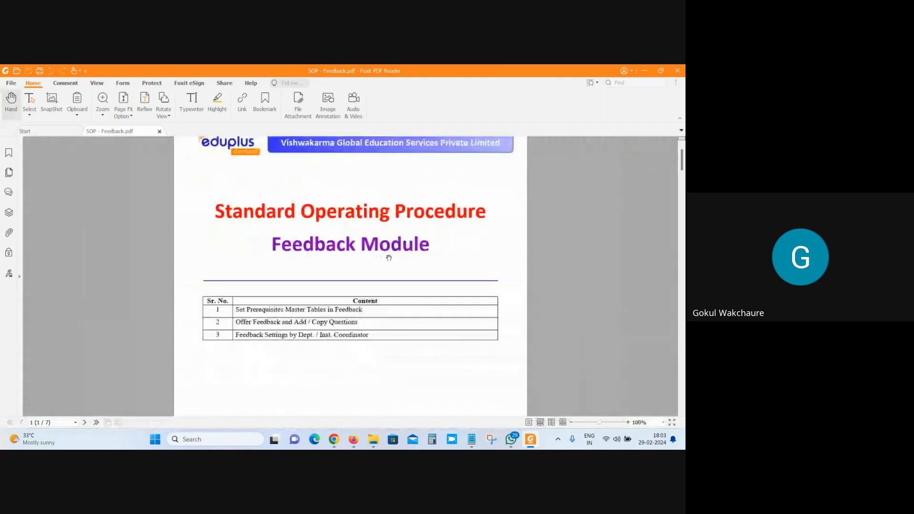
{"action": "scroll", "coordinate": [389, 257], "scroll_direction": "down", "scroll_amount": 10}
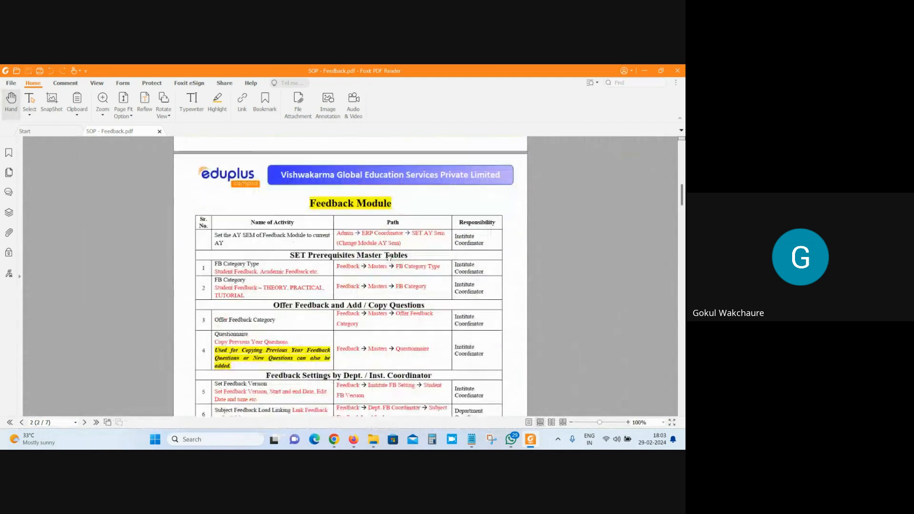
{"action": "scroll", "coordinate": [389, 258], "scroll_direction": "down", "scroll_amount": 1}
{"action": "scroll", "coordinate": [389, 257], "scroll_direction": "up", "scroll_amount": 1, "text": "ctrl"}
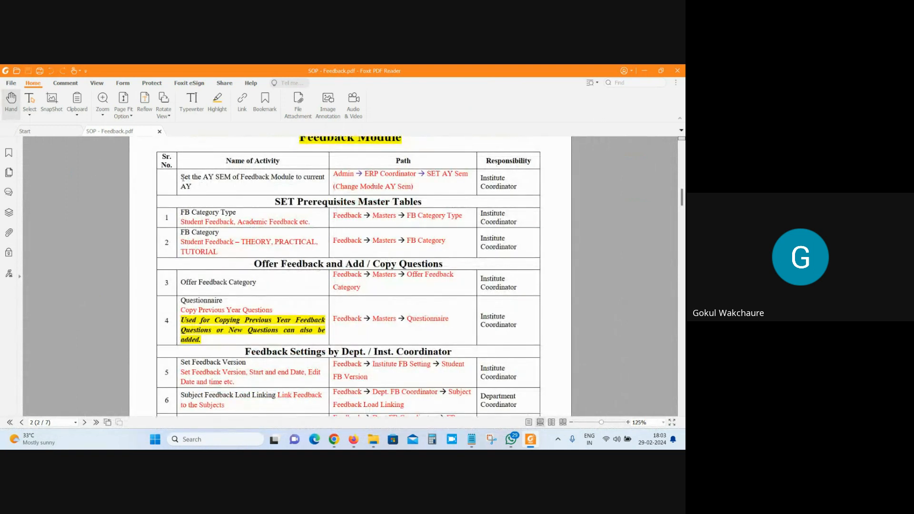
- Examine the manual's AY SEM activity, the SET Prerequisites Master Tables heading and the FB Category Type entry by highlighting their text
{"action": "left_click_drag", "start_coordinate": [181, 175], "coordinate": [197, 192]}
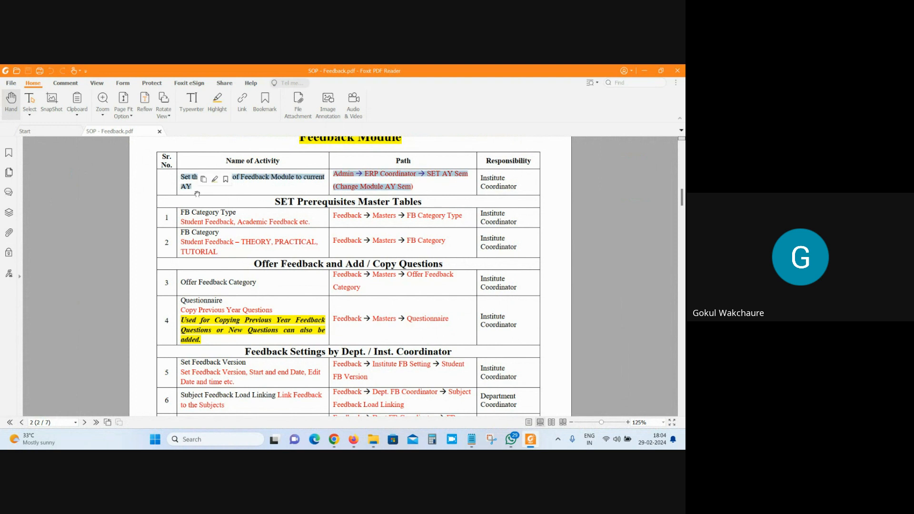
{"action": "left_click", "coordinate": [279, 186]}
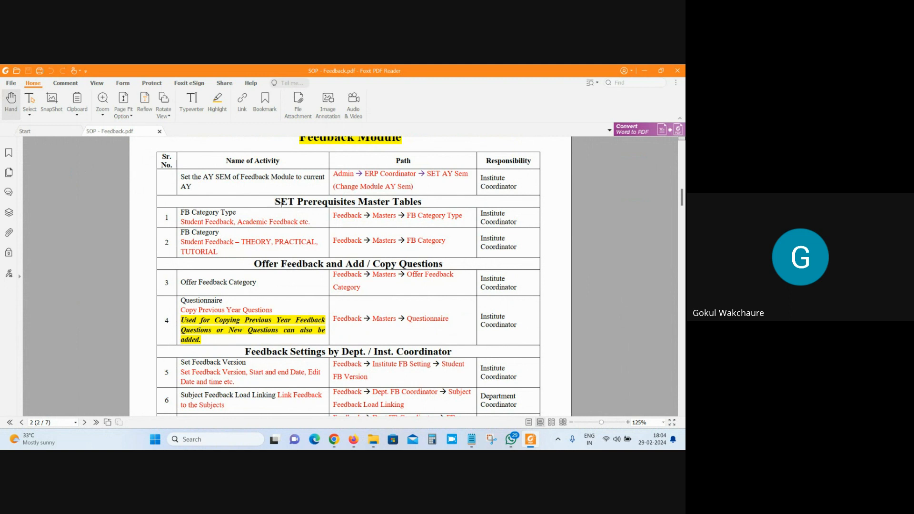
{"action": "left_click_drag", "start_coordinate": [282, 202], "coordinate": [429, 202]}
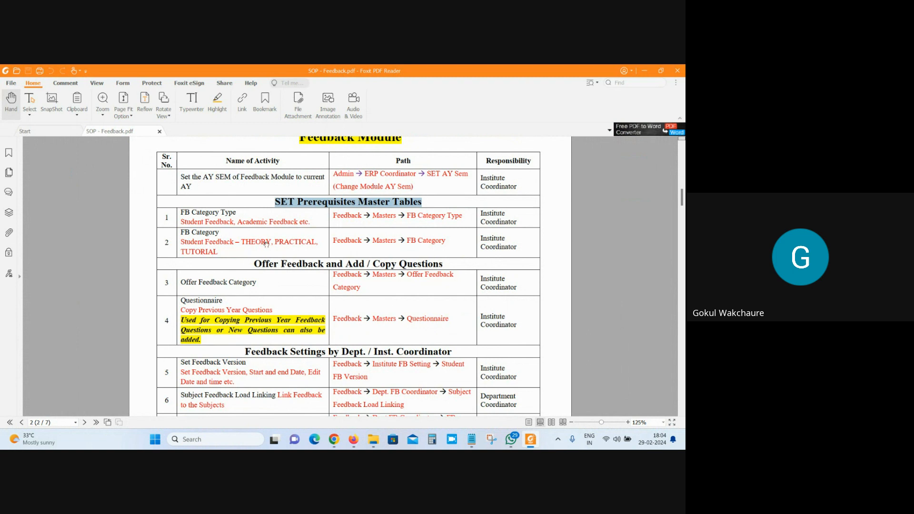
{"action": "left_click", "coordinate": [182, 213]}
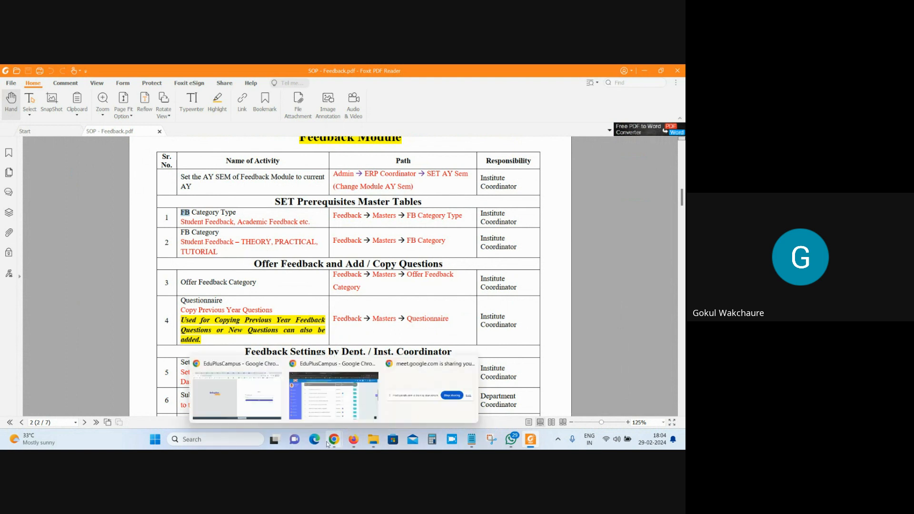
- Switch back to the admin ERP in Firefox and open the Feedback module's Feedback Master page from Masters in a new browser tab
{"action": "left_click", "coordinate": [352, 441]}
{"action": "scroll", "coordinate": [53, 295], "scroll_direction": "down", "scroll_amount": 4}
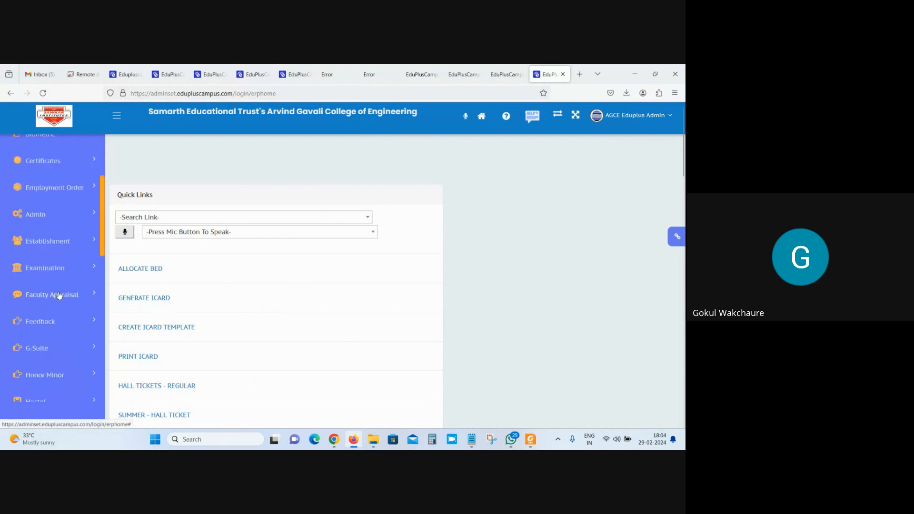
{"action": "scroll", "coordinate": [67, 286], "scroll_direction": "down", "scroll_amount": 3}
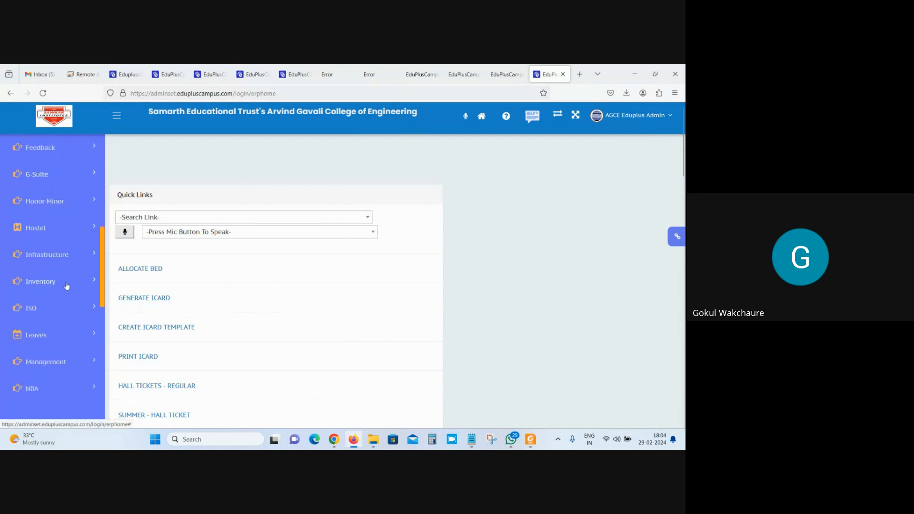
{"action": "scroll", "coordinate": [64, 256], "scroll_direction": "up", "scroll_amount": 1}
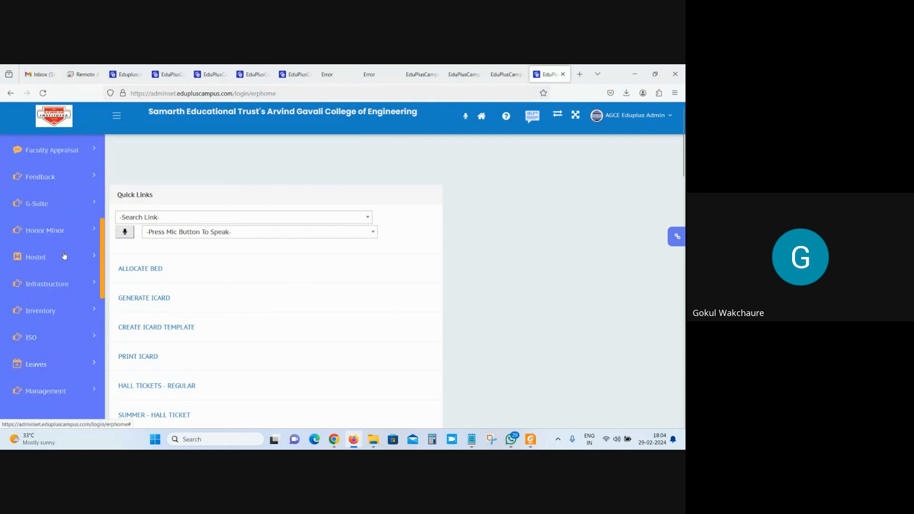
{"action": "left_click", "coordinate": [44, 183]}
{"action": "left_click", "coordinate": [42, 199]}
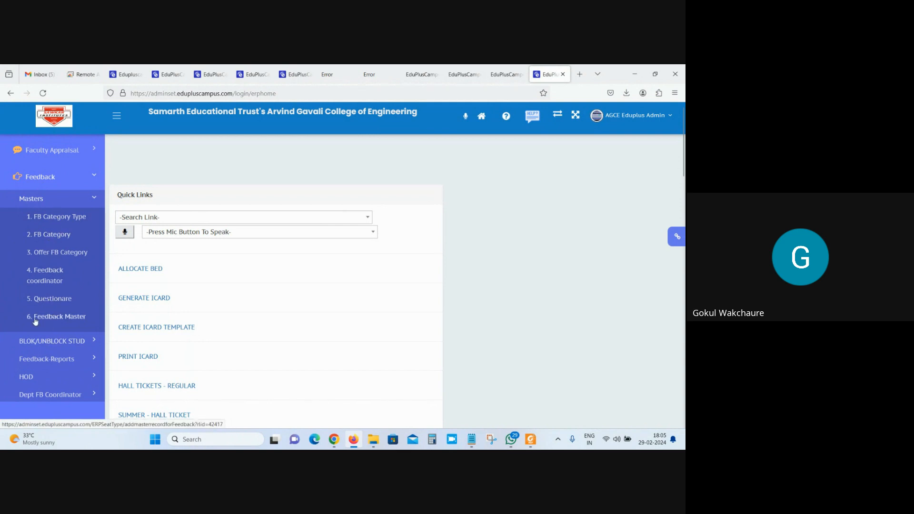
{"action": "right_click", "coordinate": [52, 321]}
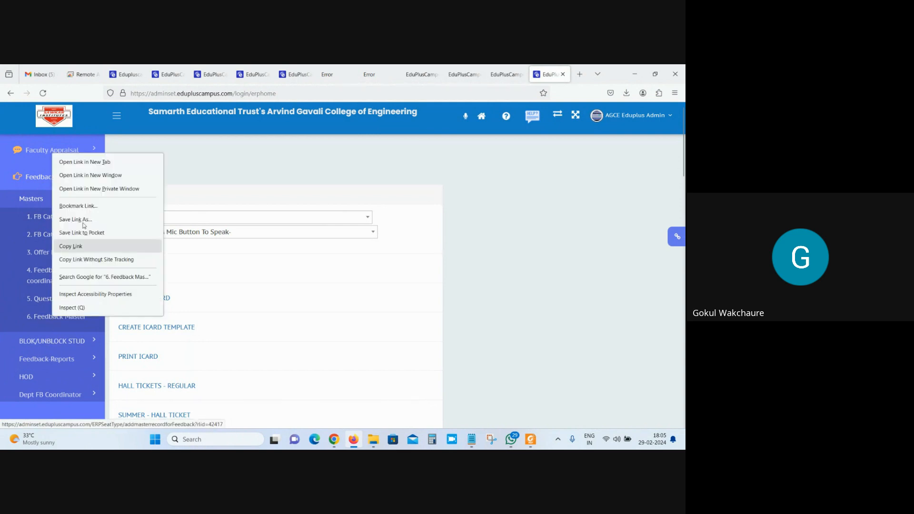
{"action": "left_click", "coordinate": [81, 159]}
{"action": "left_click", "coordinate": [548, 74]}
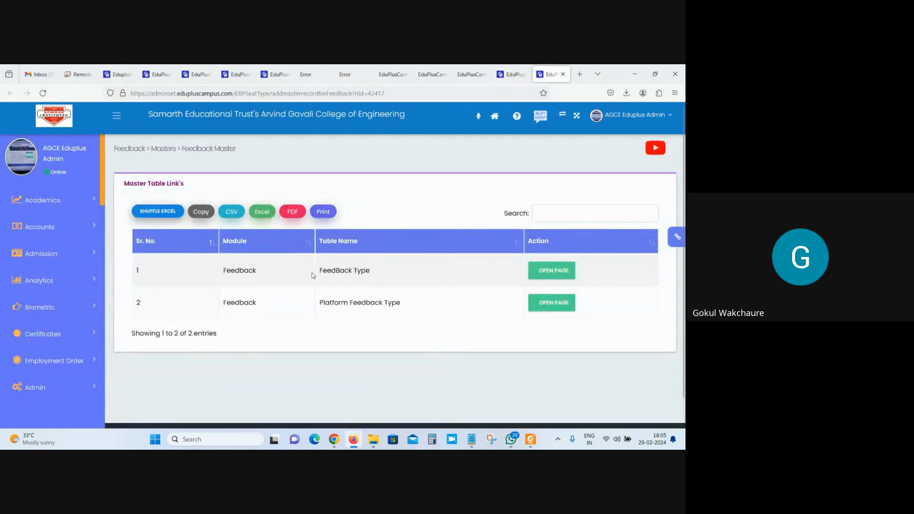
- Open the FeedBack Type table's page in a new browser tab and highlight the Course Specific and Non Course Specific types
{"action": "left_click_drag", "start_coordinate": [312, 275], "coordinate": [384, 274]}
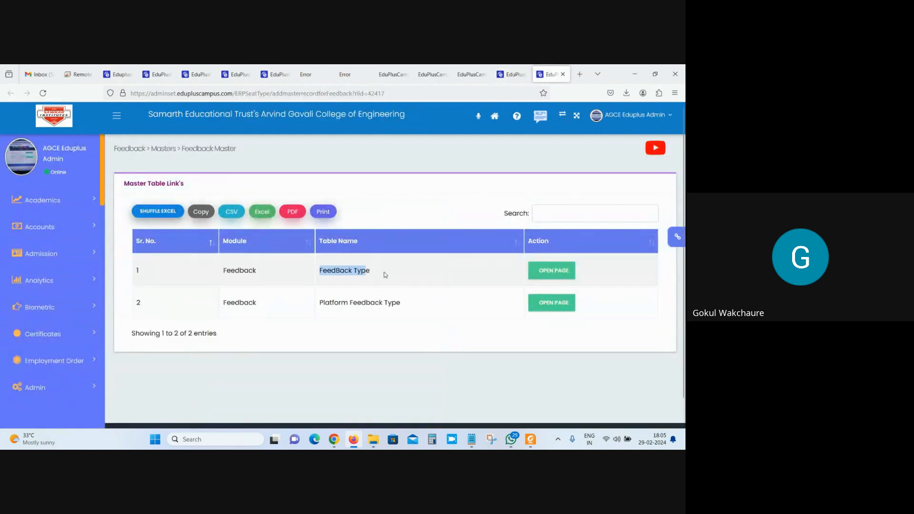
{"action": "right_click", "coordinate": [556, 270]}
{"action": "left_click", "coordinate": [579, 74]}
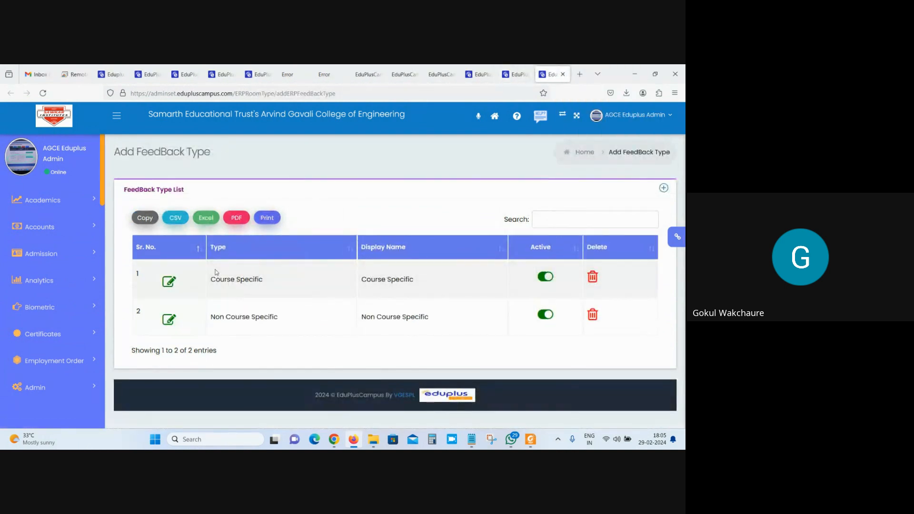
{"action": "left_click_drag", "start_coordinate": [212, 281], "coordinate": [210, 325]}
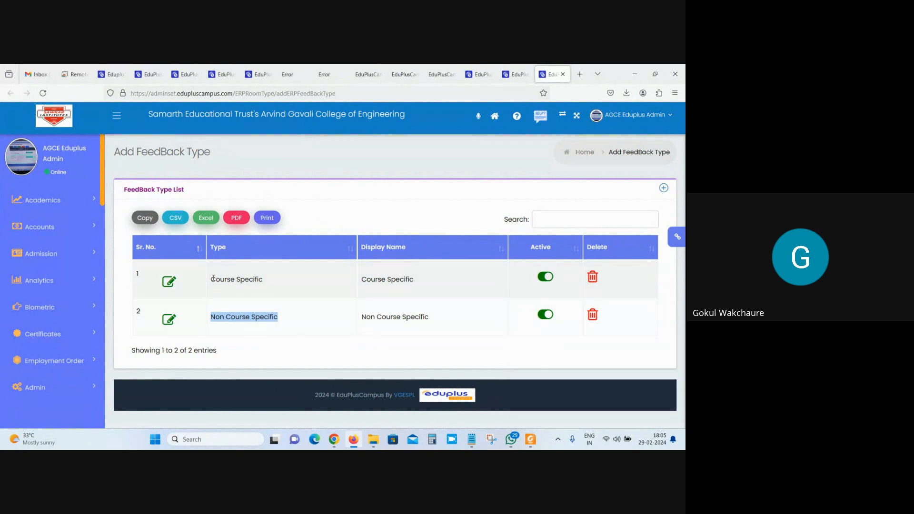
{"action": "left_click_drag", "start_coordinate": [213, 279], "coordinate": [274, 290]}
{"action": "left_click_drag", "start_coordinate": [284, 322], "coordinate": [214, 325]}
- View the editable display name of the Course Specific feedback type and close its edit form without updating
{"action": "left_click", "coordinate": [170, 281]}
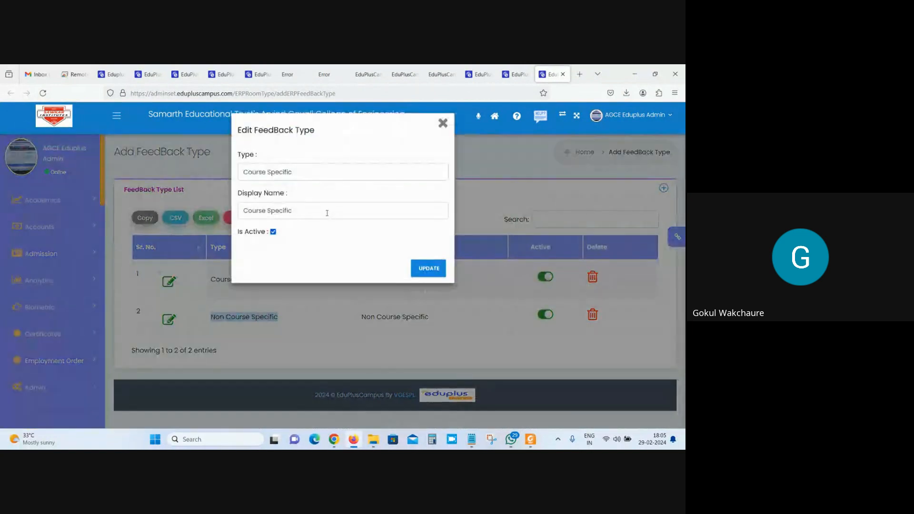
{"action": "left_click_drag", "start_coordinate": [327, 210], "coordinate": [210, 215]}
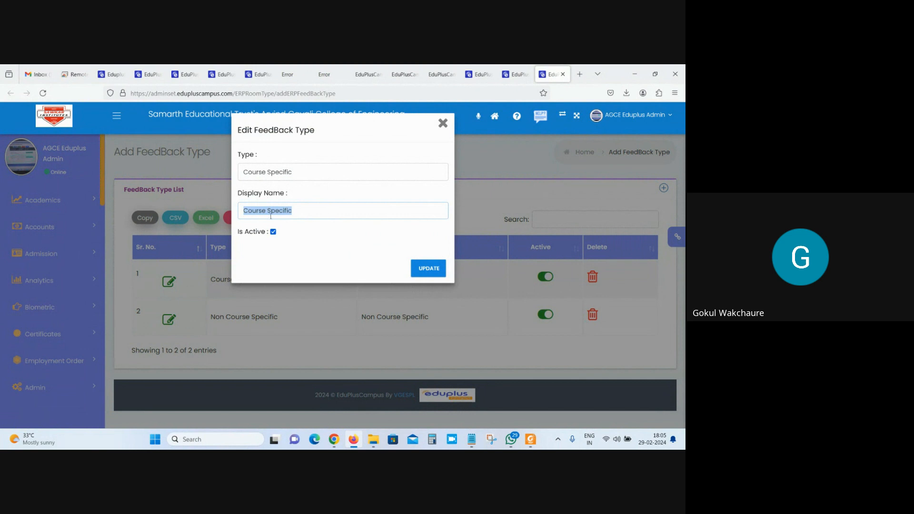
{"action": "left_click", "coordinate": [443, 123]}
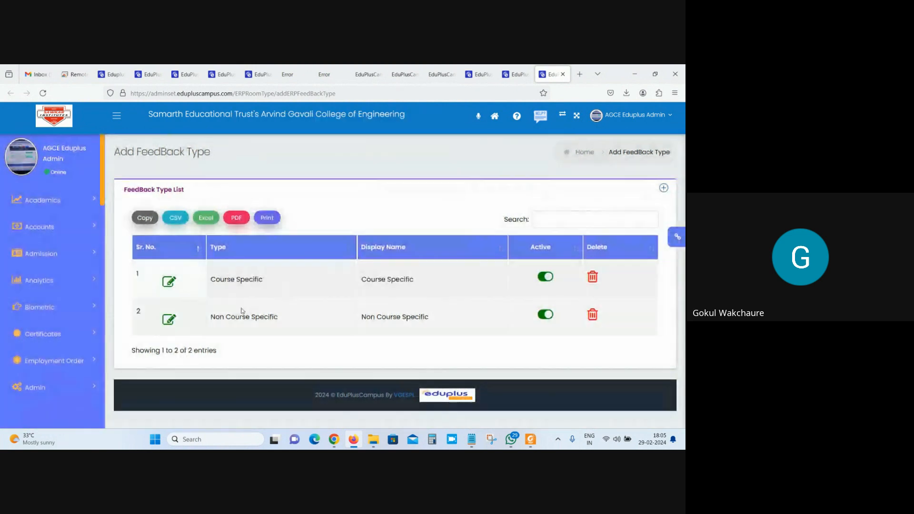
- View the editable display name of the Non Course Specific feedback type and close its edit form without updating
{"action": "left_click", "coordinate": [169, 320]}
{"action": "left_click_drag", "start_coordinate": [312, 206], "coordinate": [203, 194]}
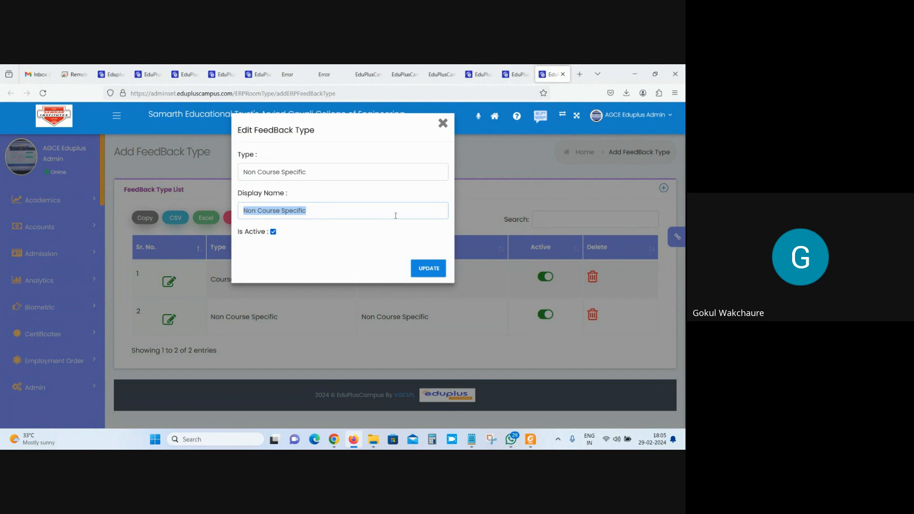
{"action": "left_click", "coordinate": [443, 127]}
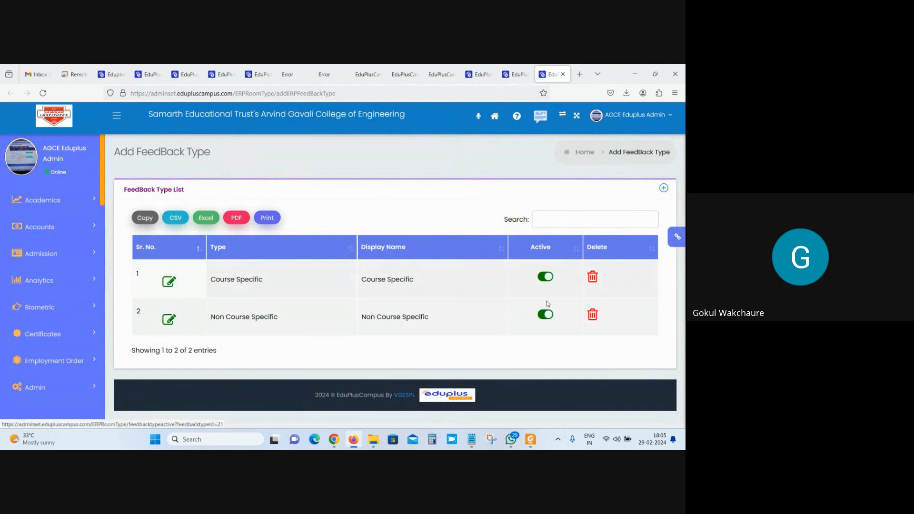
- Close the FeedBack Type page, open the Platform Feedback Type table's page in a new browser tab and highlight the Query type
{"action": "left_click", "coordinate": [563, 75]}
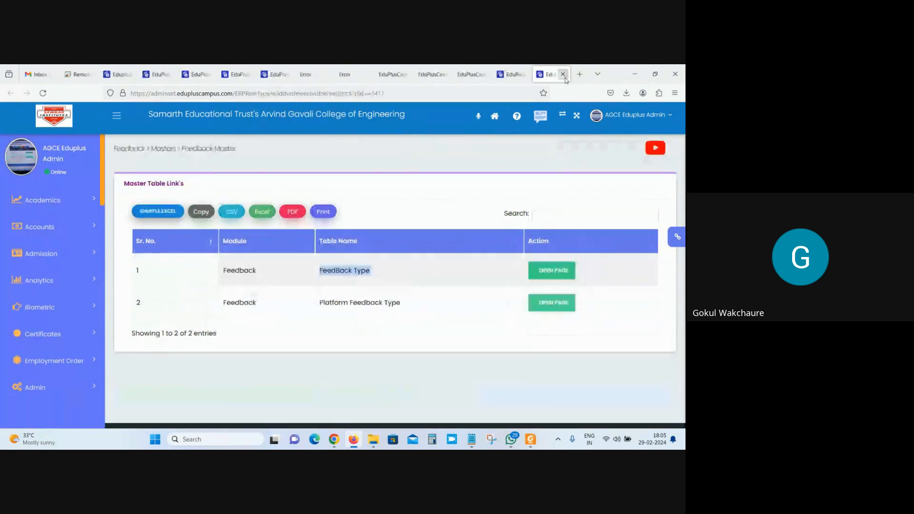
{"action": "right_click", "coordinate": [549, 304]}
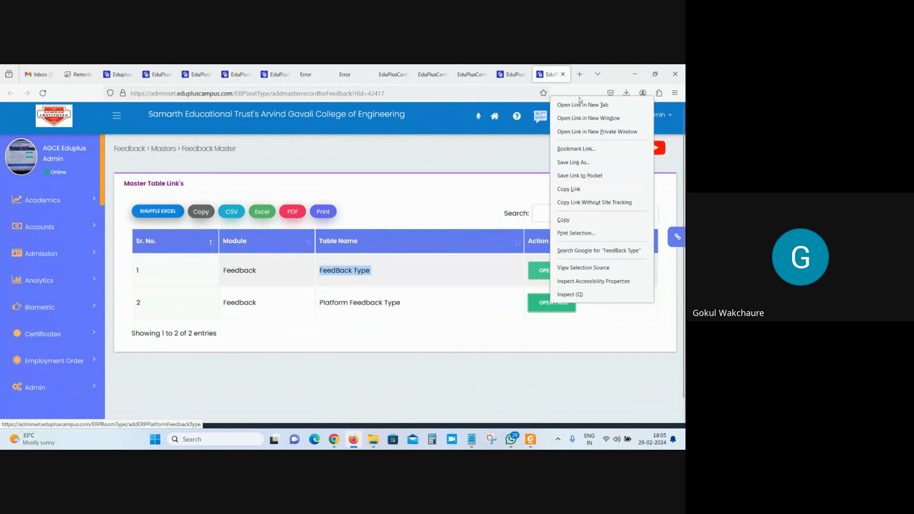
{"action": "left_click", "coordinate": [557, 72]}
{"action": "left_click", "coordinate": [546, 71]}
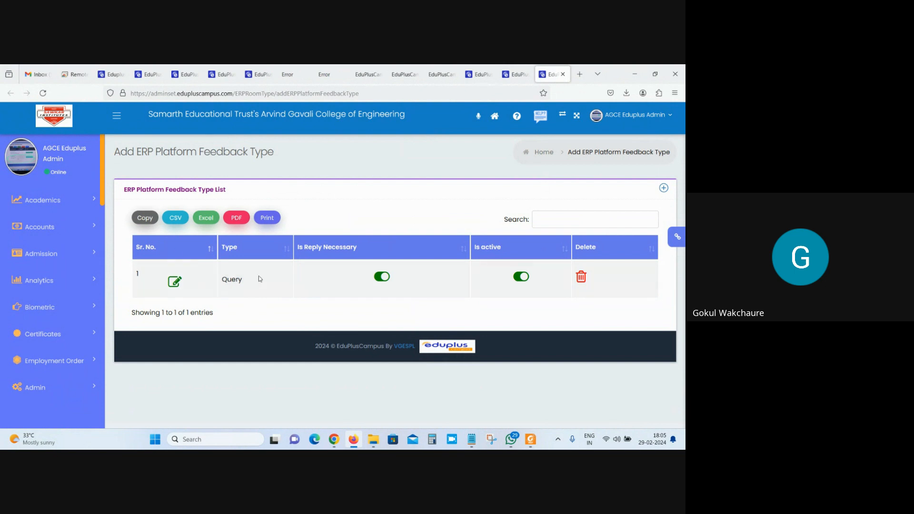
{"action": "double_click", "coordinate": [223, 281]}
- Return to the Feedback Master list, highlight its Platform Feedback Type and FeedBack Type rows, and close the list
{"action": "left_click", "coordinate": [563, 74]}
{"action": "left_click_drag", "start_coordinate": [235, 303], "coordinate": [407, 303]}
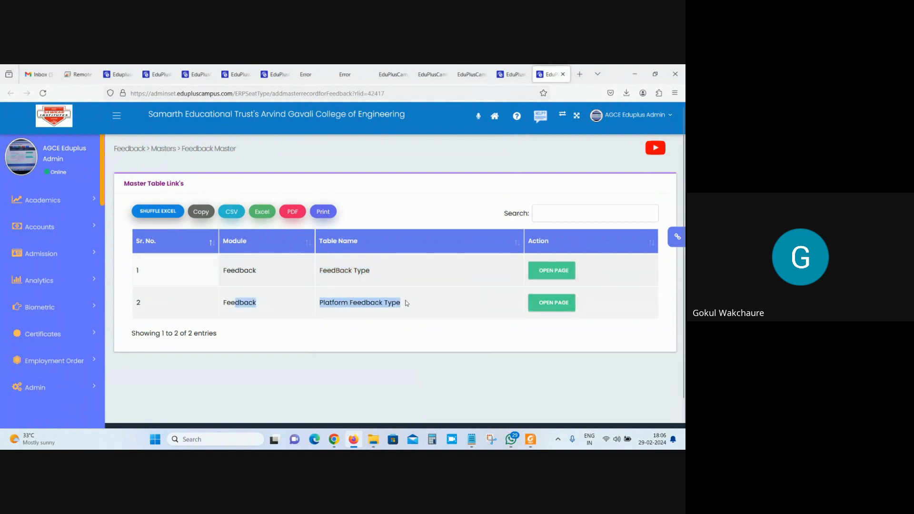
{"action": "left_click_drag", "start_coordinate": [230, 270], "coordinate": [313, 275]}
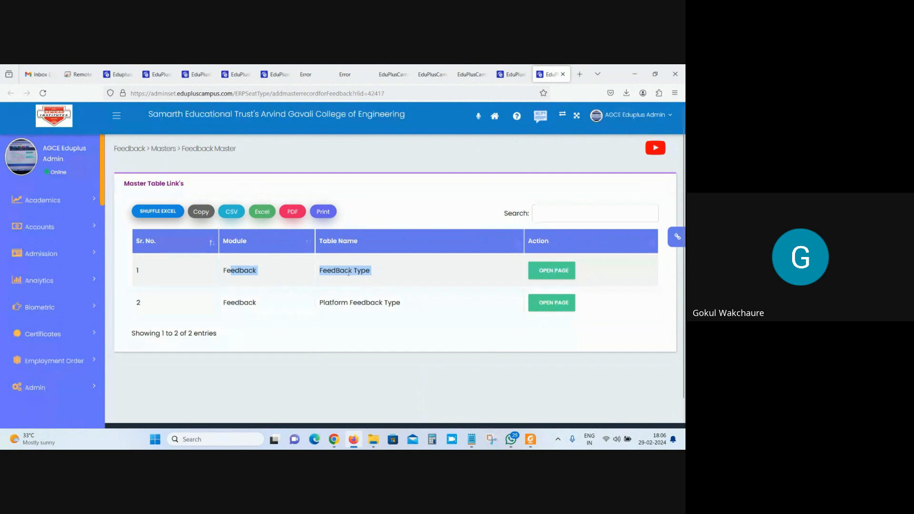
{"action": "left_click", "coordinate": [541, 277]}
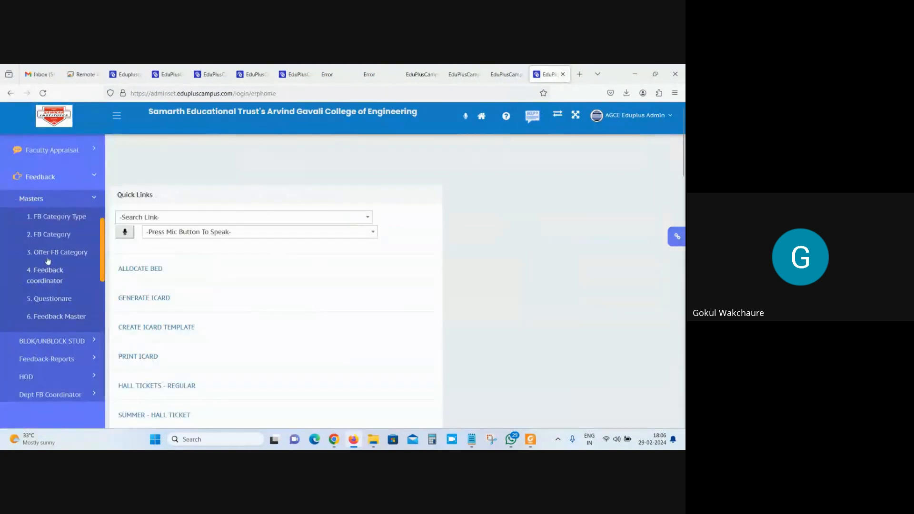
- Open the FB Category Type page from the Feedback module's Masters in a new browser tab and highlight its title
{"action": "right_click", "coordinate": [52, 219]}
{"action": "left_click", "coordinate": [71, 227]}
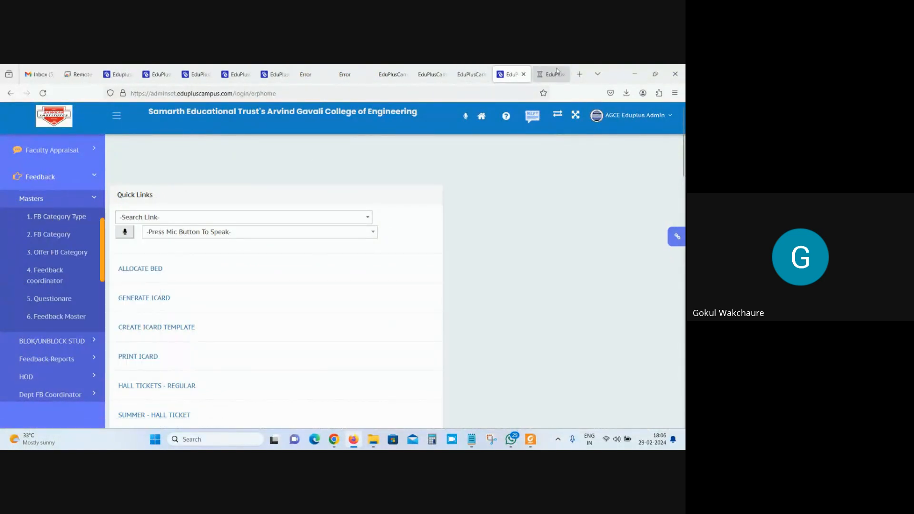
{"action": "left_click", "coordinate": [547, 76]}
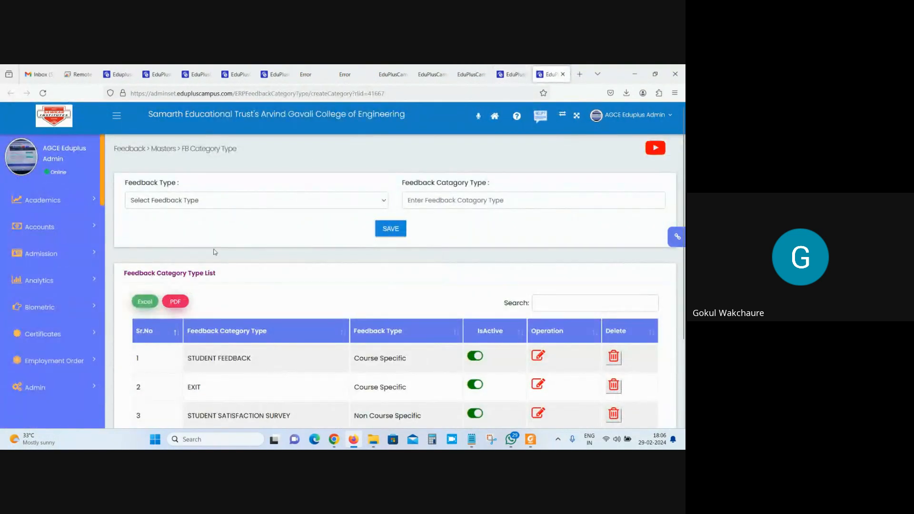
{"action": "left_click", "coordinate": [509, 74]}
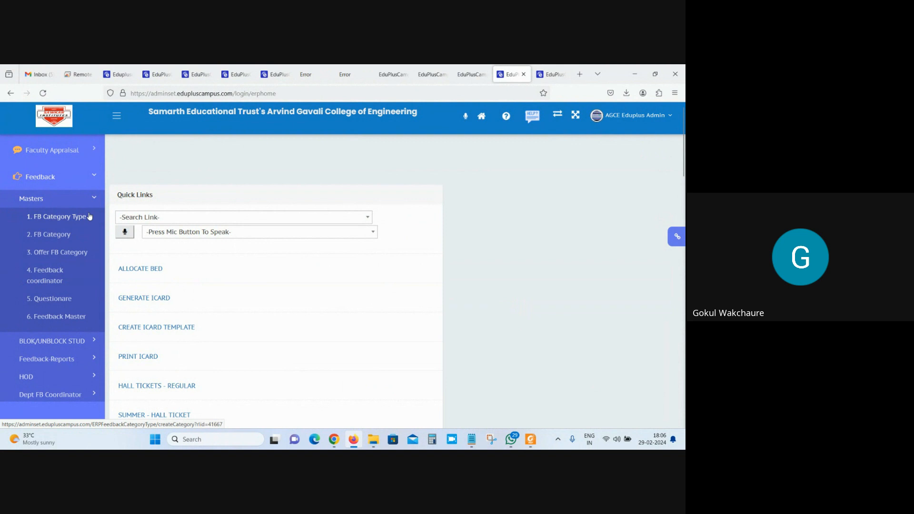
{"action": "left_click", "coordinate": [556, 71]}
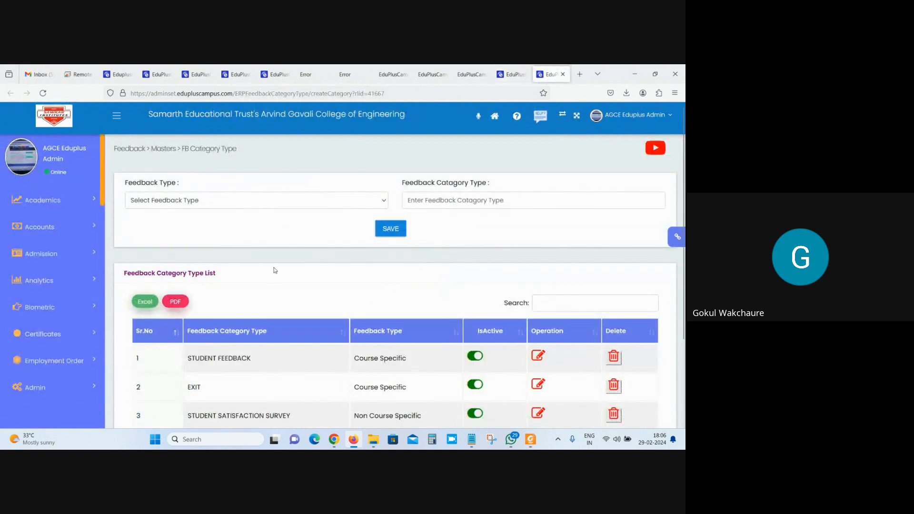
{"action": "left_click_drag", "start_coordinate": [181, 149], "coordinate": [265, 150]}
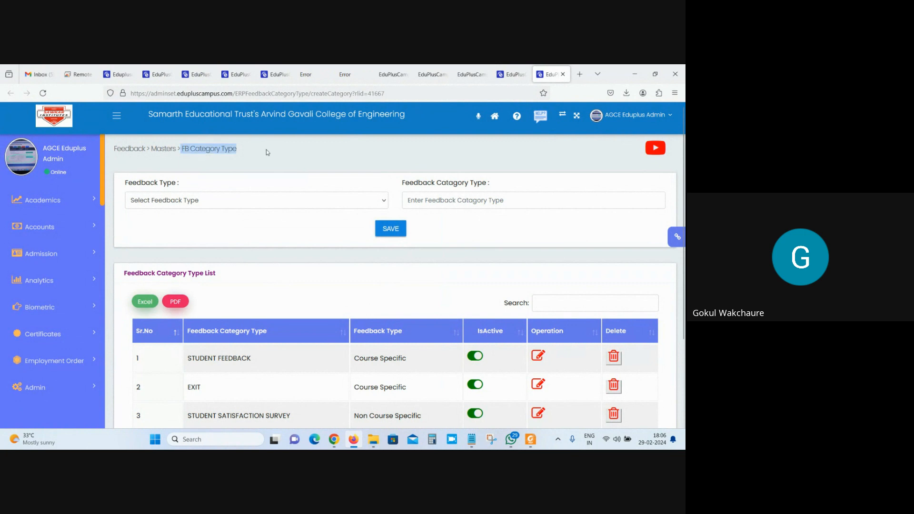
- Compare the category types listed for Course Specific and Non Course Specific feedback, ending with Course Specific as the feedback type
{"action": "left_click", "coordinate": [182, 202]}
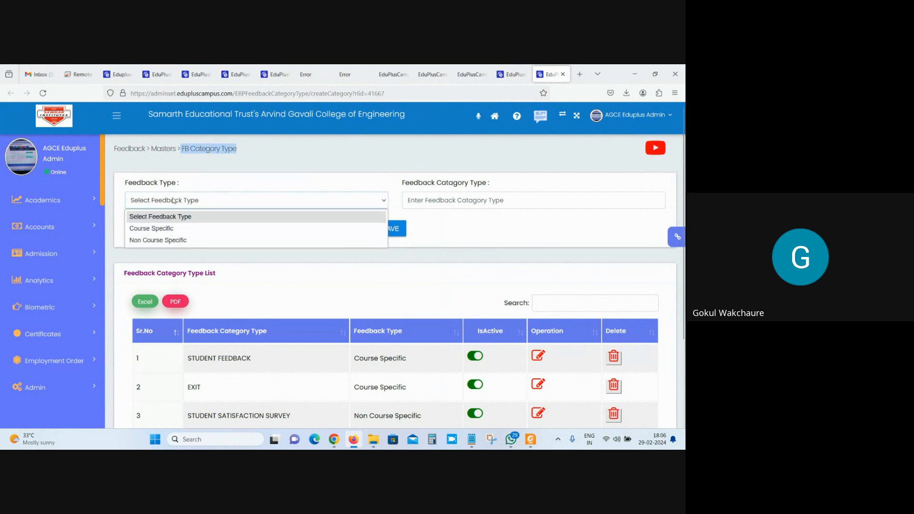
{"action": "left_click", "coordinate": [149, 231]}
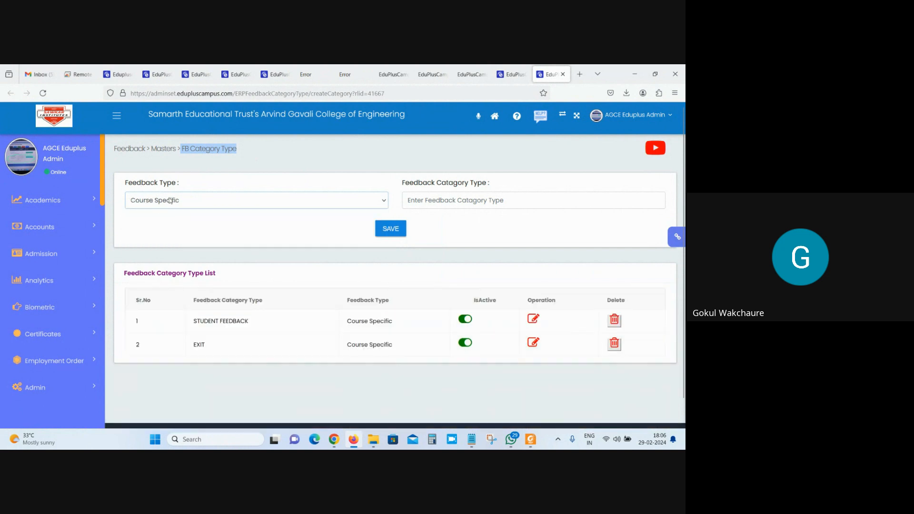
{"action": "left_click", "coordinate": [170, 200]}
{"action": "left_click", "coordinate": [166, 199]}
{"action": "left_click", "coordinate": [234, 204]}
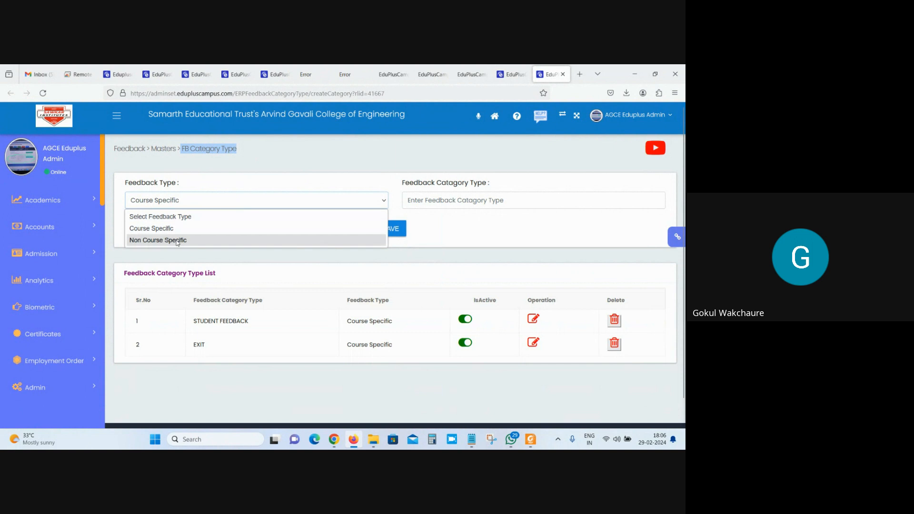
{"action": "left_click", "coordinate": [177, 243]}
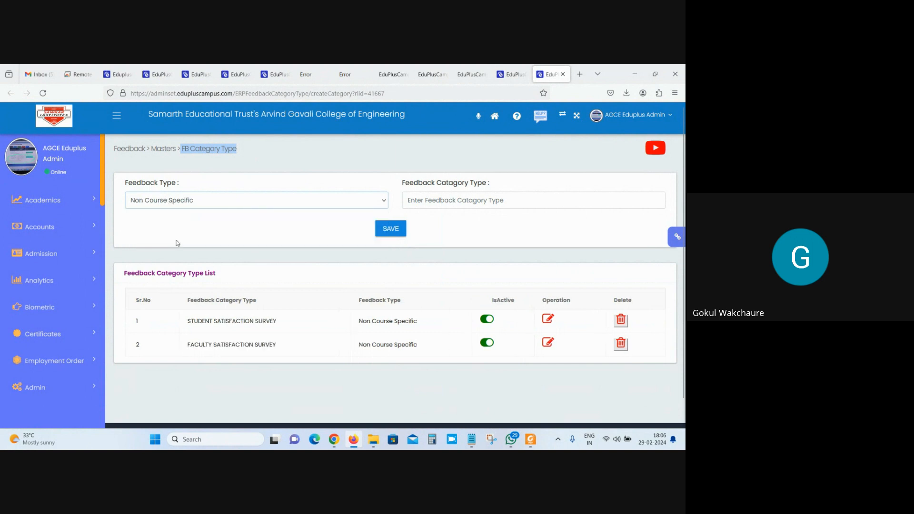
{"action": "left_click", "coordinate": [177, 200]}
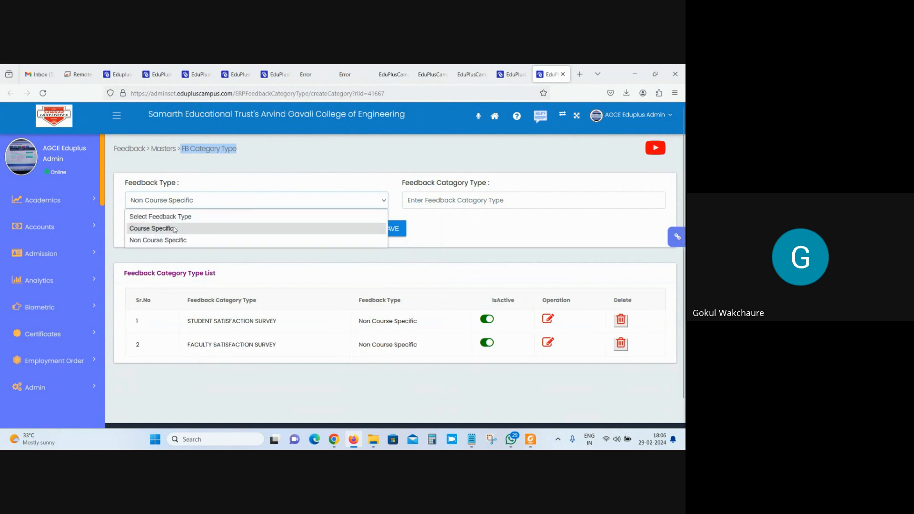
{"action": "left_click", "coordinate": [175, 229]}
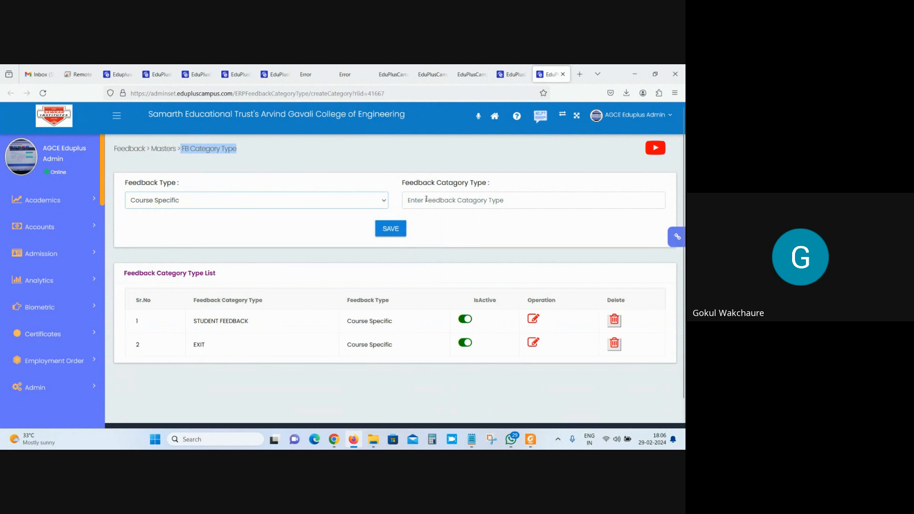
- Highlight the Feedback Category Type label and point out its entry field beside the Feedback Type selection
{"action": "left_click_drag", "start_coordinate": [403, 184], "coordinate": [490, 184]}
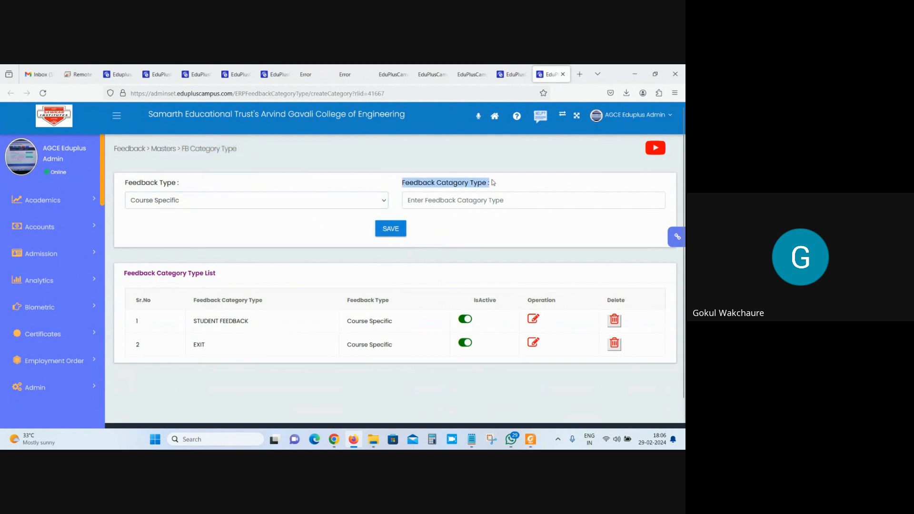
{"action": "left_click", "coordinate": [432, 202]}
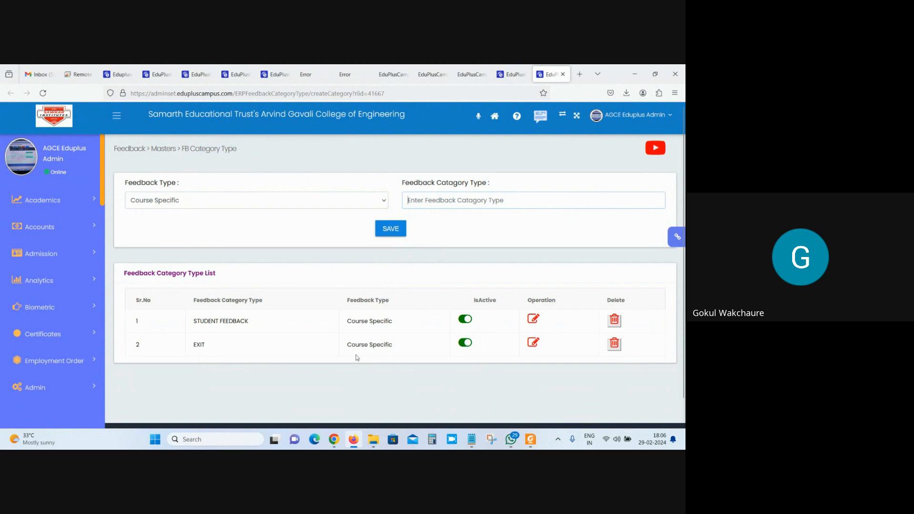
{"action": "left_click", "coordinate": [159, 203]}
{"action": "left_click", "coordinate": [160, 203]}
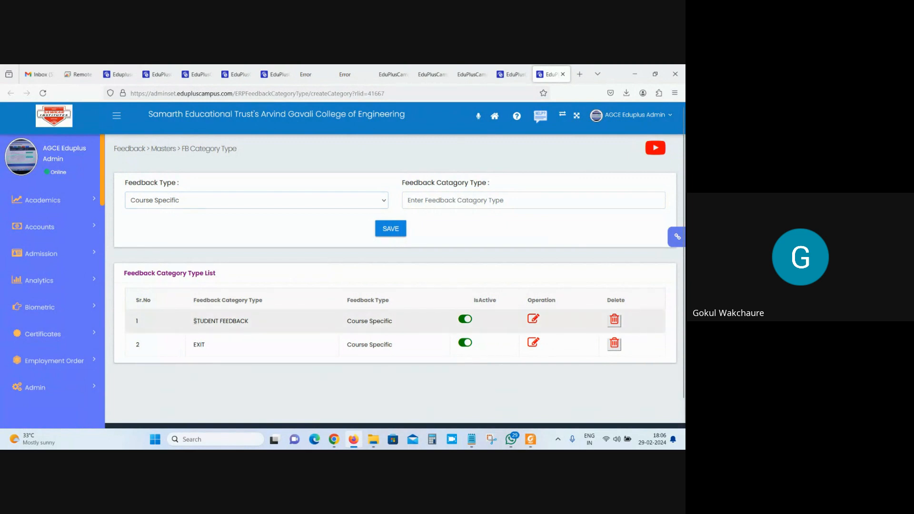
- Highlight the STUDENT FEEDBACK and EXIT category types and their Course Specific feedback type in the list
{"action": "left_click_drag", "start_coordinate": [195, 320], "coordinate": [260, 324]}
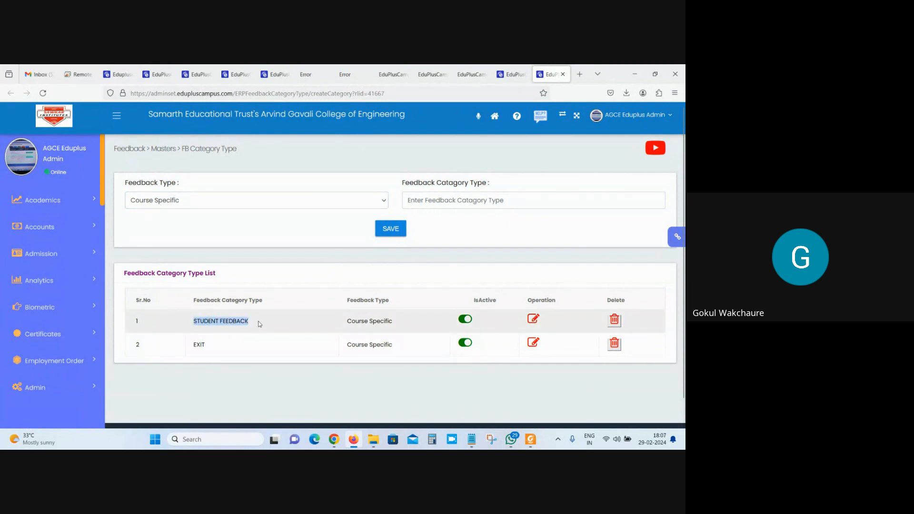
{"action": "left_click_drag", "start_coordinate": [193, 344], "coordinate": [234, 345]}
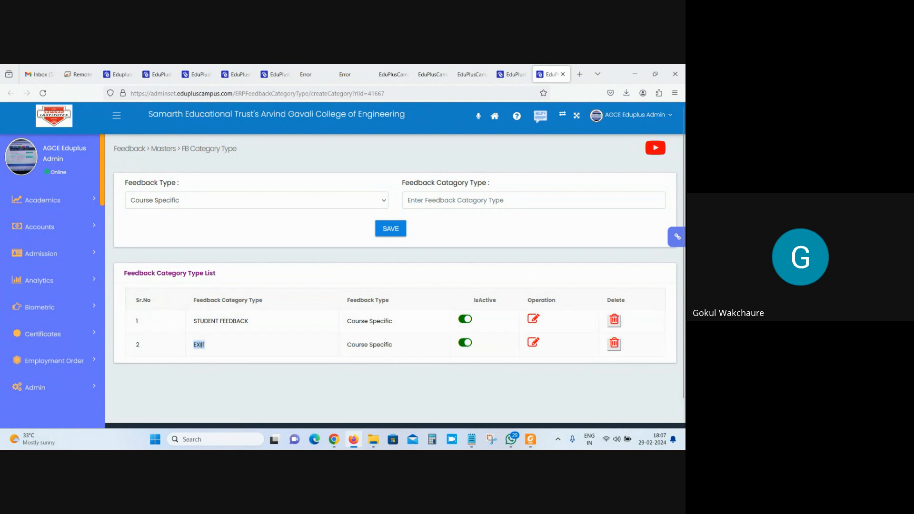
{"action": "left_click", "coordinate": [214, 345]}
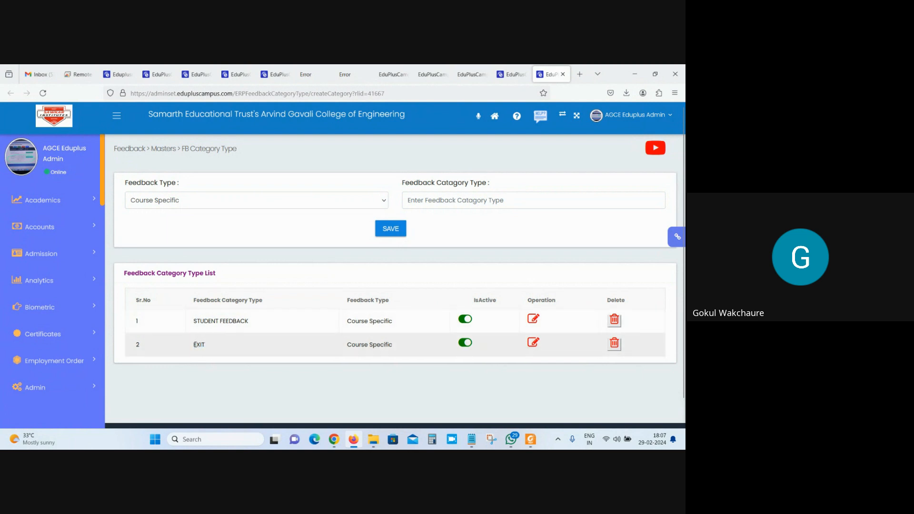
{"action": "left_click_drag", "start_coordinate": [194, 344], "coordinate": [219, 345]}
{"action": "left_click_drag", "start_coordinate": [193, 321], "coordinate": [248, 321]}
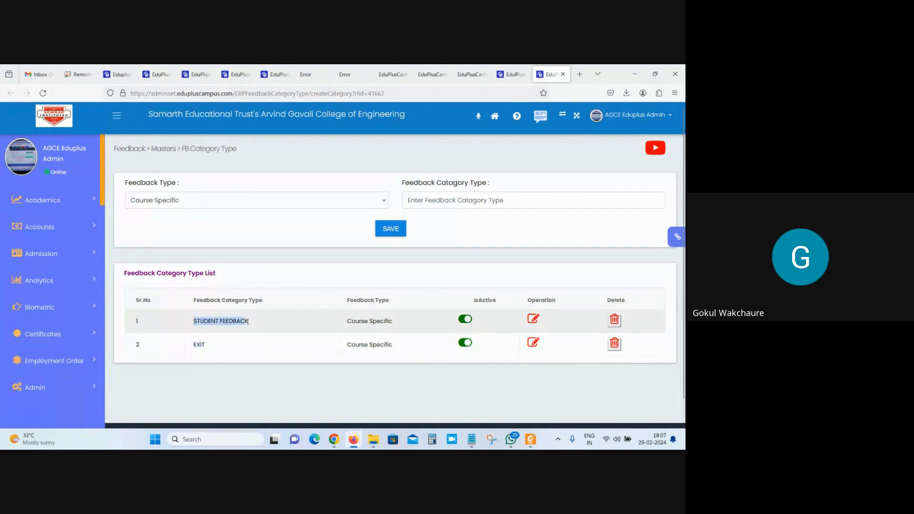
{"action": "left_click_drag", "start_coordinate": [208, 344], "coordinate": [194, 345]}
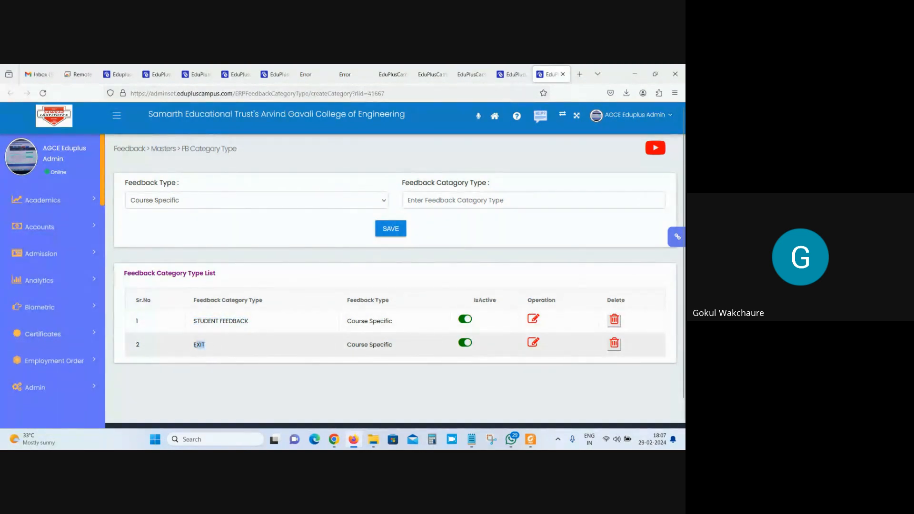
{"action": "left_click_drag", "start_coordinate": [350, 322], "coordinate": [399, 321]}
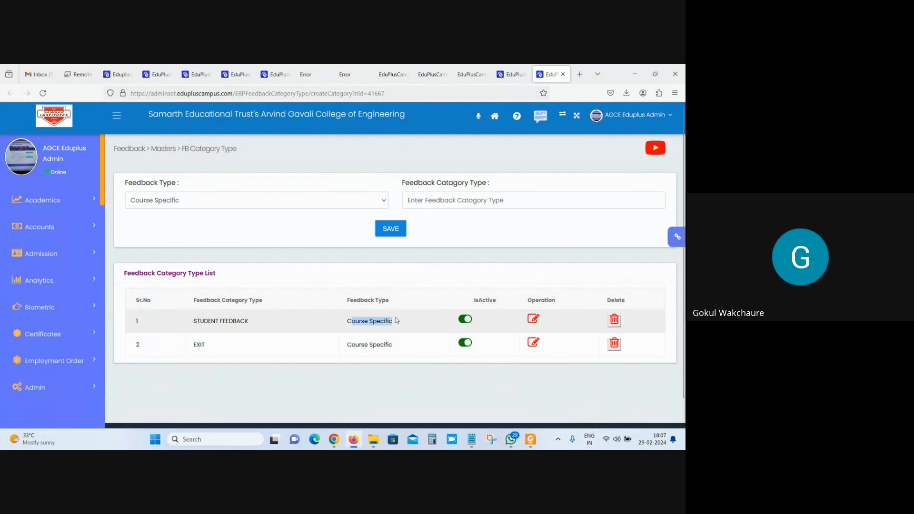
{"action": "left_click_drag", "start_coordinate": [345, 347], "coordinate": [407, 345]}
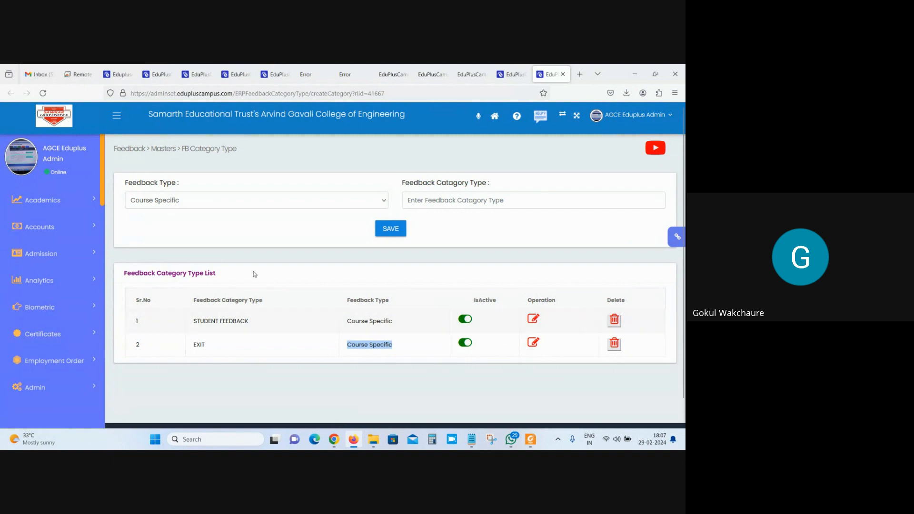
- Select the Non Course Specific feedback type and highlight its STUDENT SATISFACTION SURVEY and FACULTY SATISFACTION SURVEY category types
{"action": "left_click", "coordinate": [192, 205]}
{"action": "left_click", "coordinate": [163, 242]}
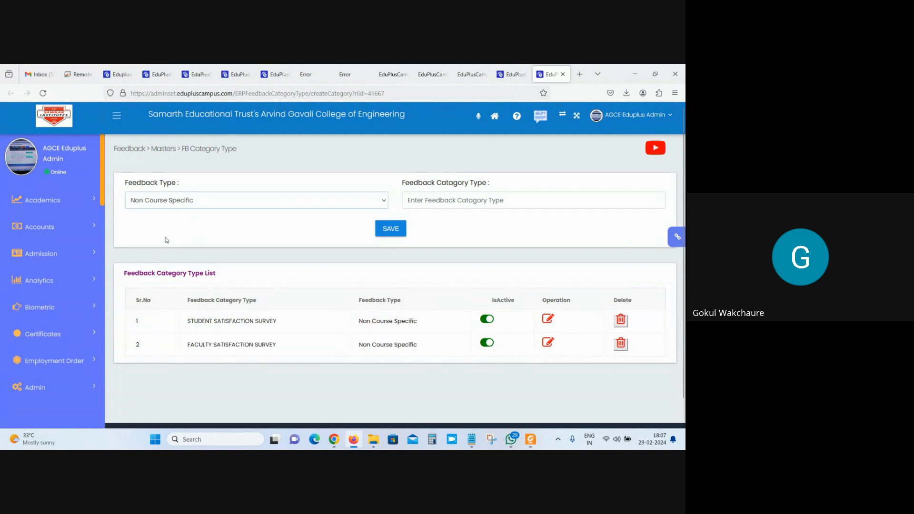
{"action": "scroll", "coordinate": [221, 223], "scroll_direction": "down", "scroll_amount": 1}
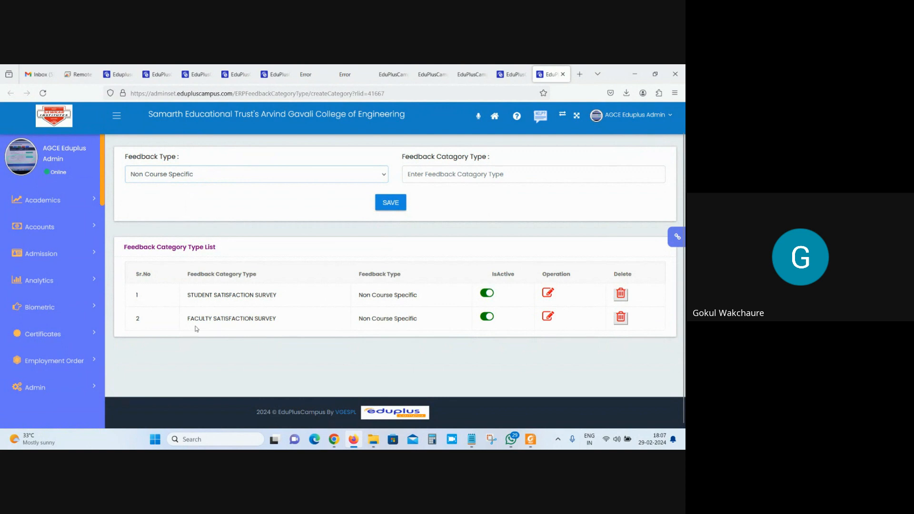
{"action": "left_click_drag", "start_coordinate": [188, 295], "coordinate": [280, 300]}
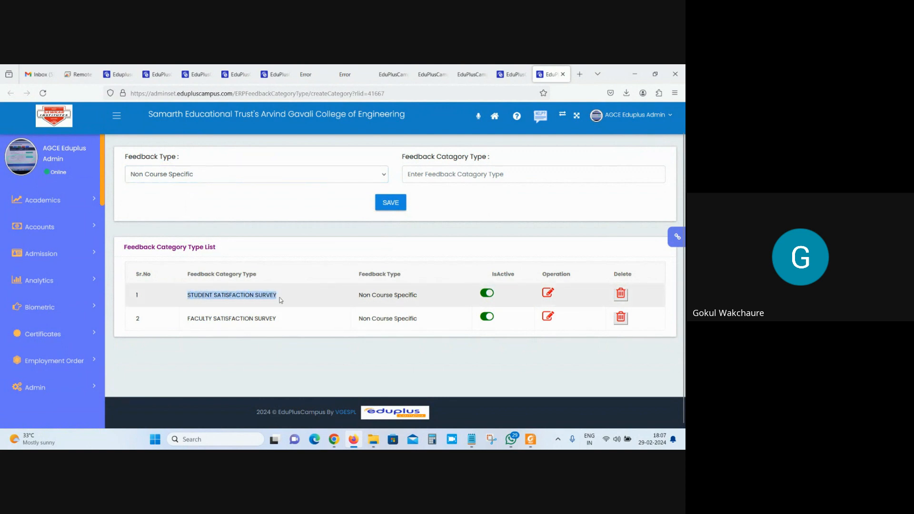
{"action": "left_click", "coordinate": [189, 320]}
{"action": "left_click_drag", "start_coordinate": [188, 319], "coordinate": [277, 326]}
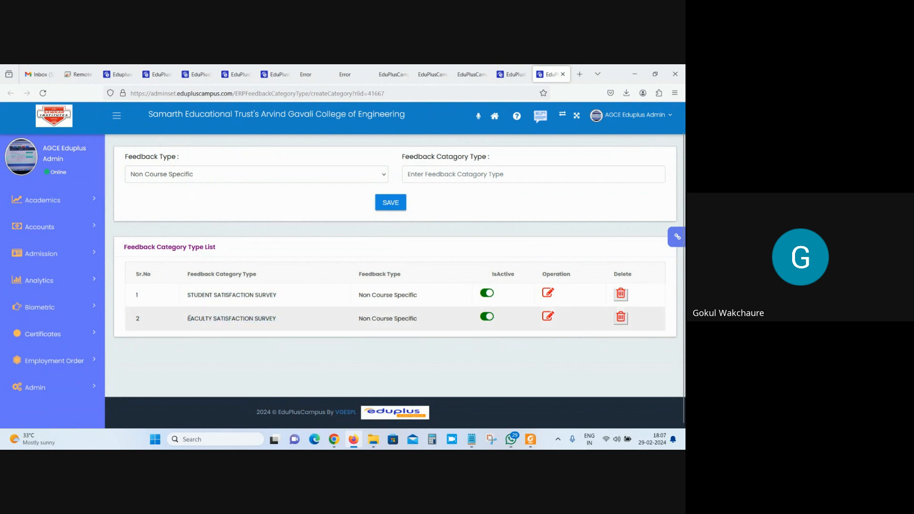
{"action": "left_click_drag", "start_coordinate": [188, 318], "coordinate": [299, 323]}
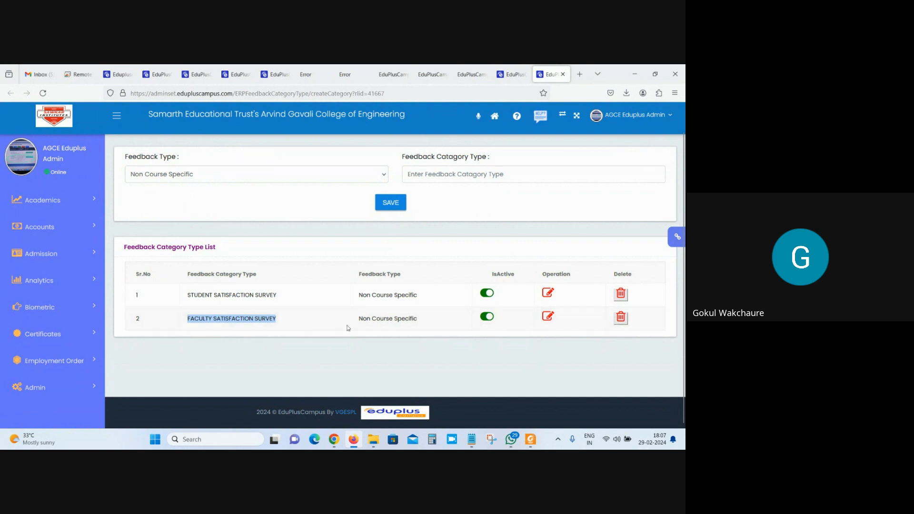
{"action": "left_click_drag", "start_coordinate": [190, 297], "coordinate": [296, 298]}
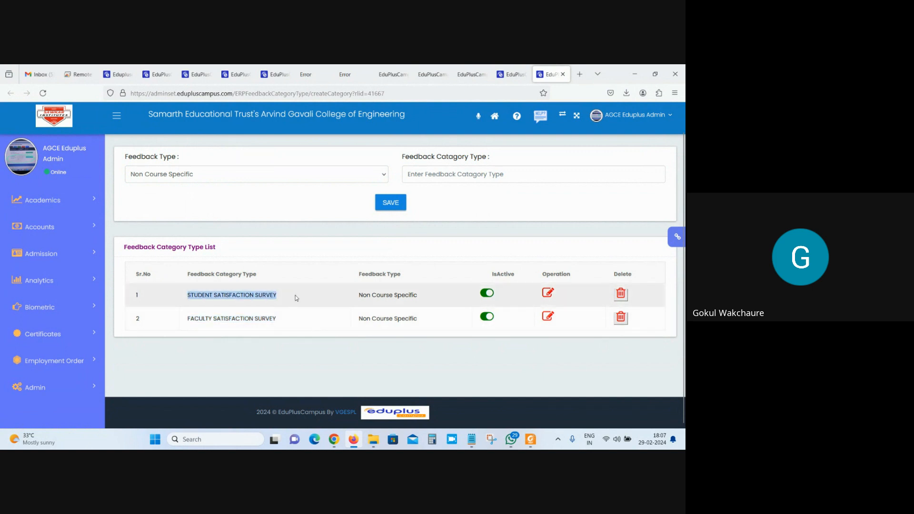
{"action": "left_click_drag", "start_coordinate": [358, 295], "coordinate": [350, 322]}
- Fill the form with Non Course Specific and the copied category type STUDENT SATISFACTION SURVEY, and close the page without saving
{"action": "left_click", "coordinate": [193, 175]}
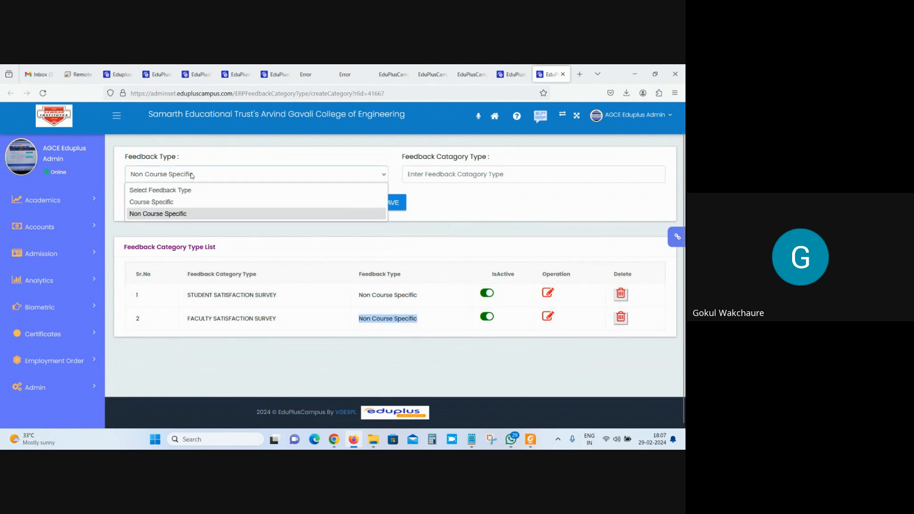
{"action": "left_click", "coordinate": [177, 214]}
{"action": "triple_click", "coordinate": [200, 292]}
{"action": "key", "text": "ctrl+c"}
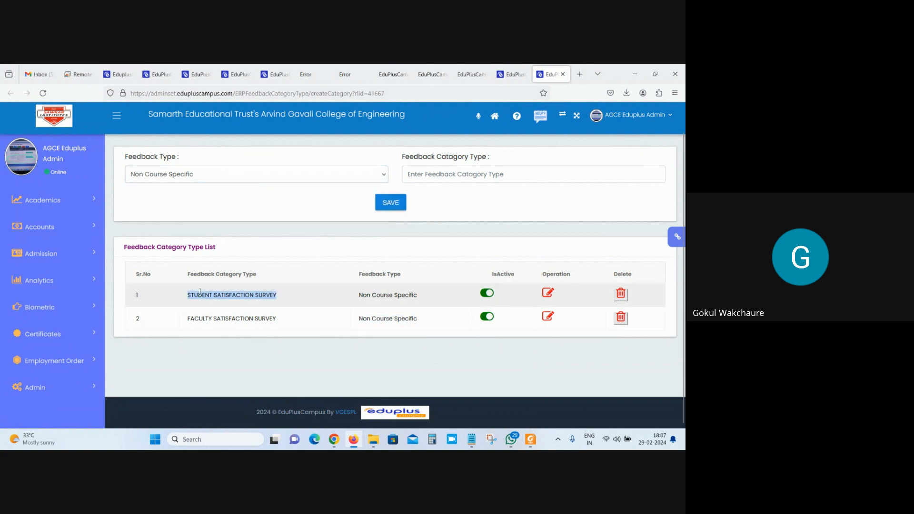
{"action": "left_click", "coordinate": [442, 176]}
{"action": "key", "text": "ctrl+v"}
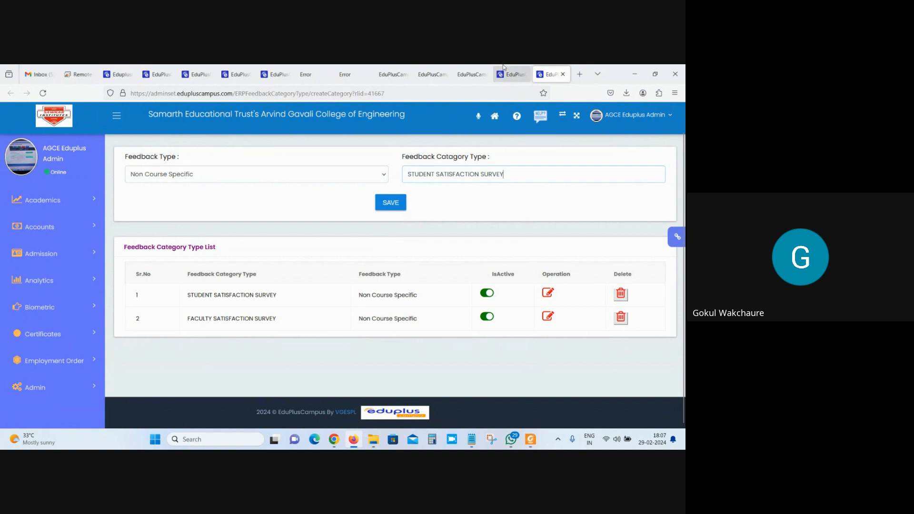
{"action": "left_click", "coordinate": [563, 75]}
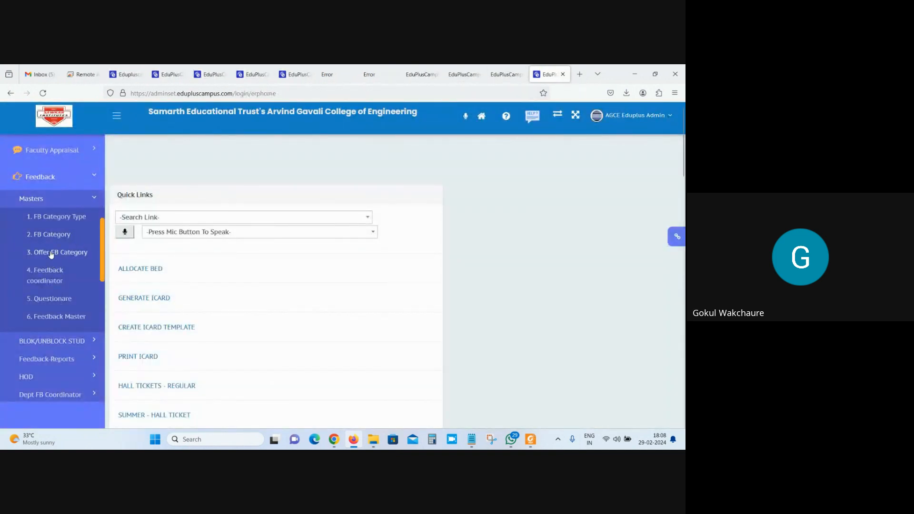
- Open FB Category Type from the Feedback masters in a new tab, review the full category type list, and close it
{"action": "right_click", "coordinate": [52, 220]}
{"action": "left_click", "coordinate": [72, 227]}
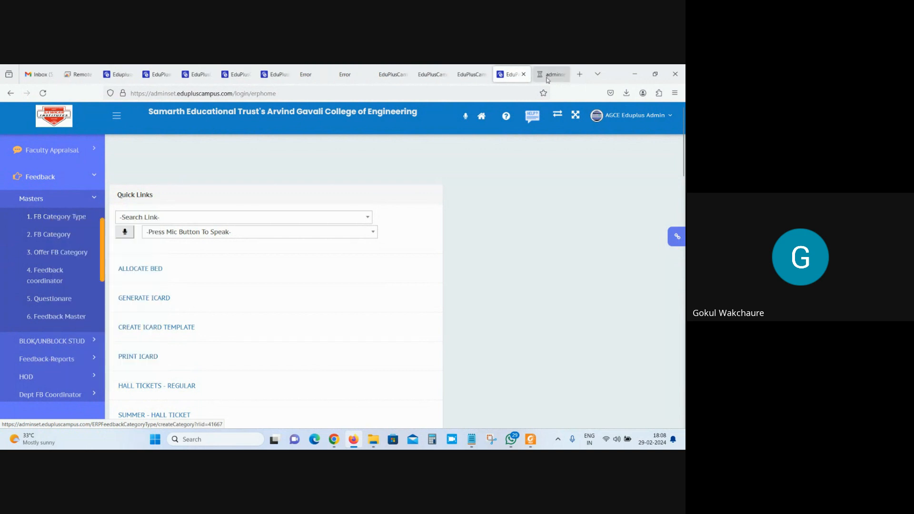
{"action": "left_click", "coordinate": [549, 75]}
{"action": "scroll", "coordinate": [363, 324], "scroll_direction": "down", "scroll_amount": 3}
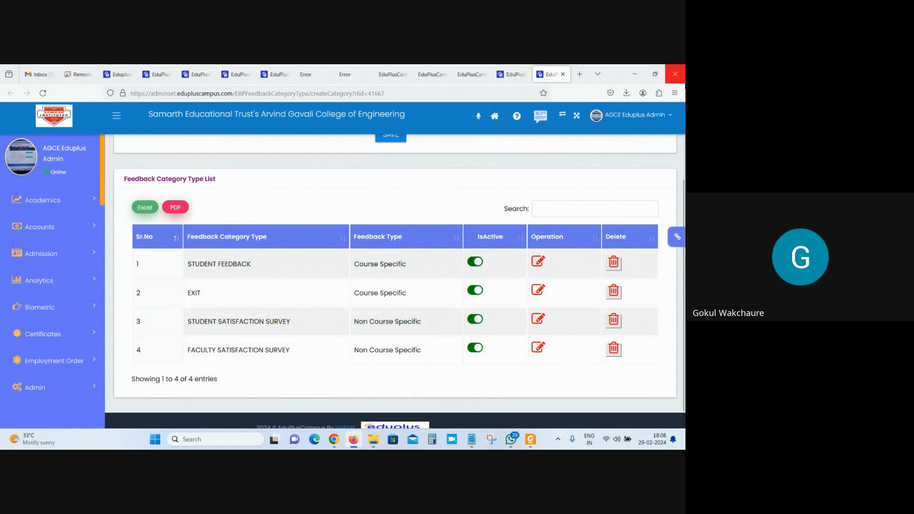
{"action": "left_click", "coordinate": [562, 74]}
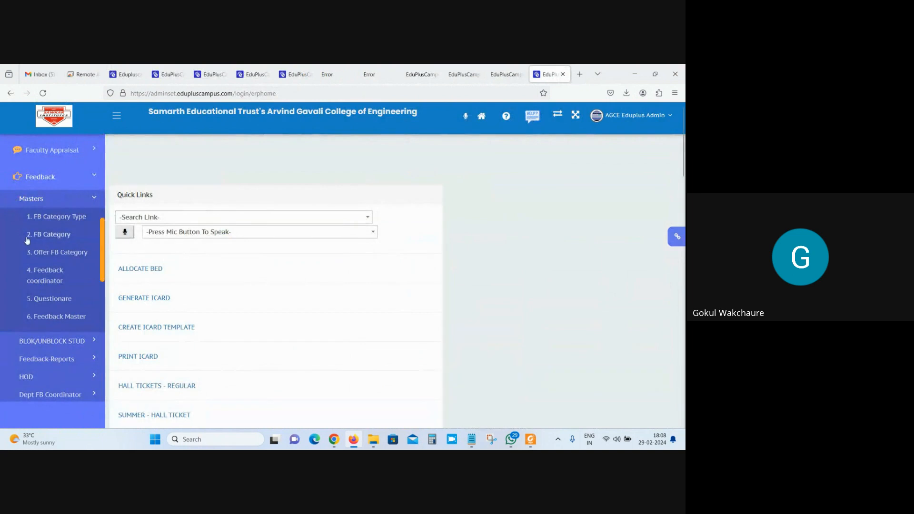
- Open the FB Category master in a new tab and answer the antivirus expiry notice with Renew
{"action": "right_click", "coordinate": [49, 234]}
{"action": "left_click", "coordinate": [80, 245]}
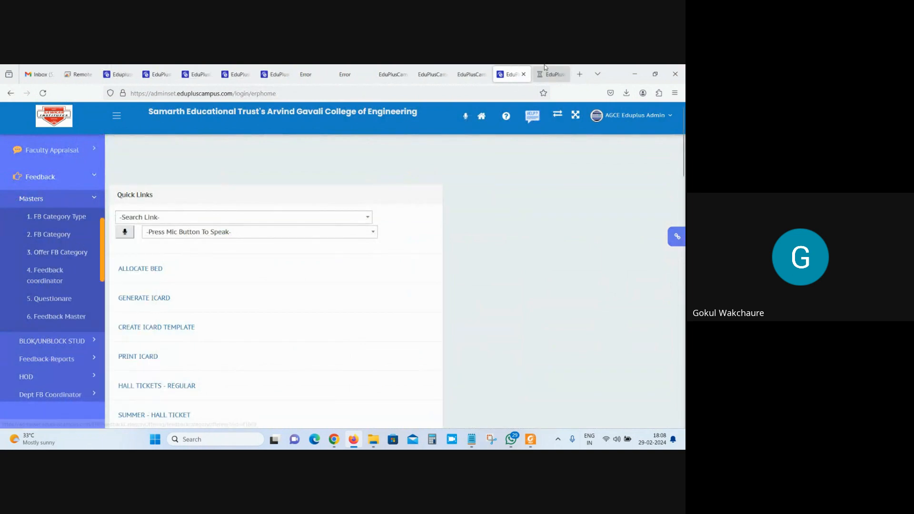
{"action": "left_click", "coordinate": [550, 74]}
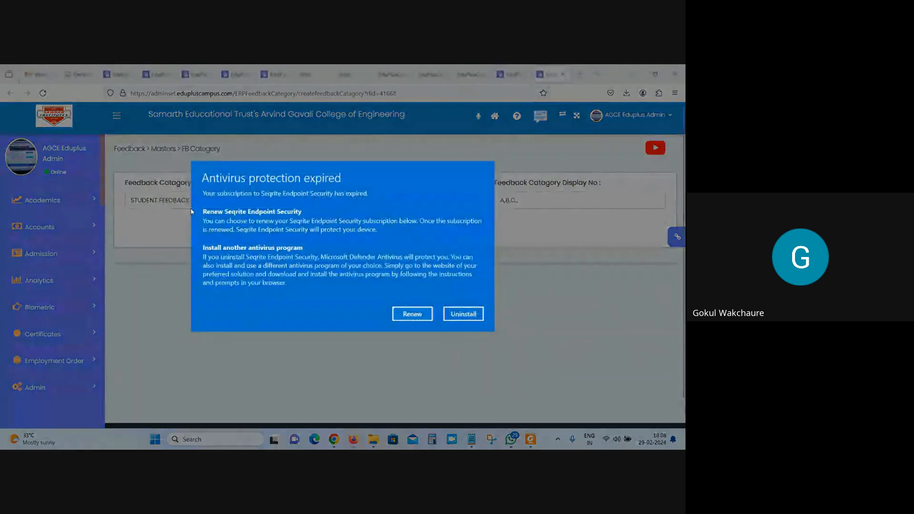
{"action": "left_click", "coordinate": [412, 317]}
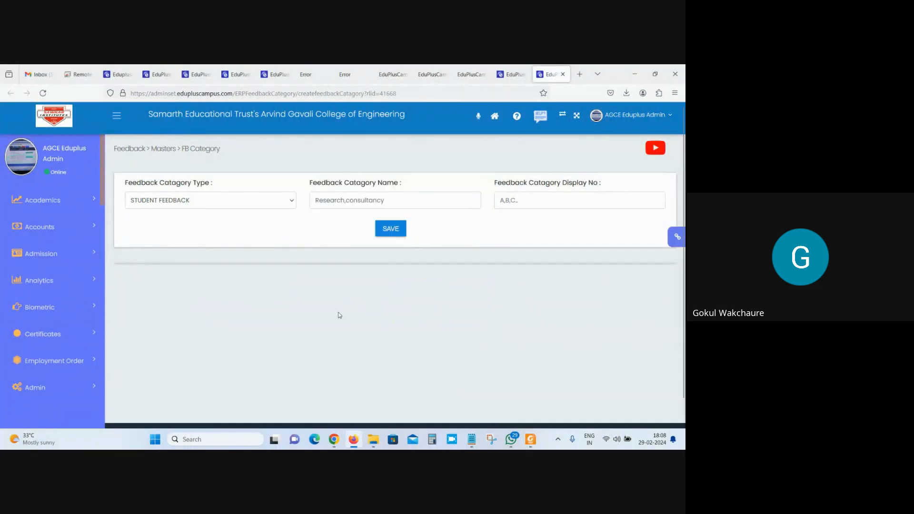
- Examine the Feedback Category Type options, keeping STUDENT FEEDBACK selected, and check the FB Category entry among the Feedback masters
{"action": "left_click", "coordinate": [183, 200]}
{"action": "left_click", "coordinate": [177, 220]}
{"action": "scroll", "coordinate": [243, 253], "scroll_direction": "down", "scroll_amount": 1}
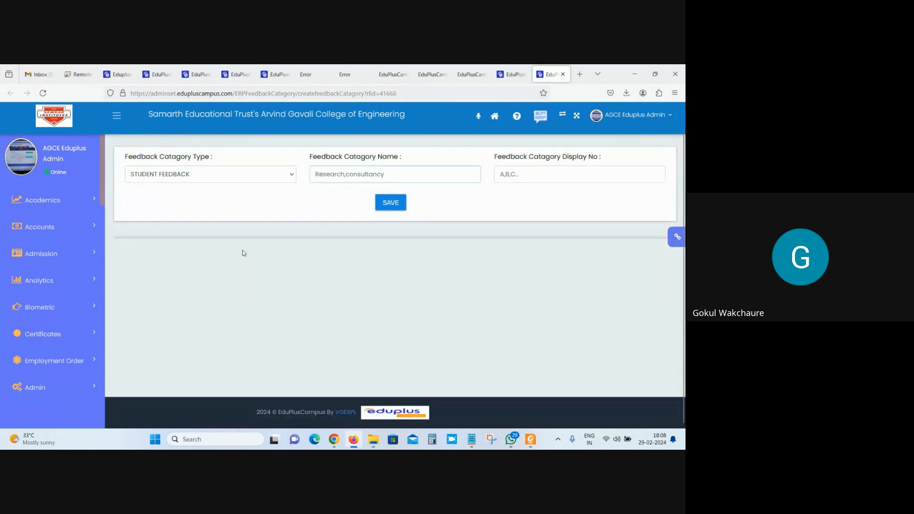
{"action": "left_click", "coordinate": [221, 176]}
{"action": "left_click", "coordinate": [221, 192]}
{"action": "left_click", "coordinate": [511, 74]}
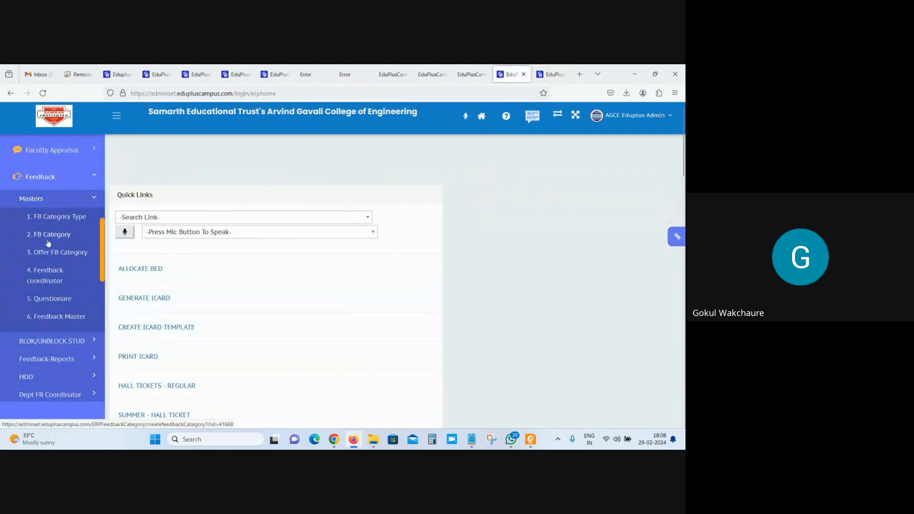
{"action": "left_click", "coordinate": [554, 68]}
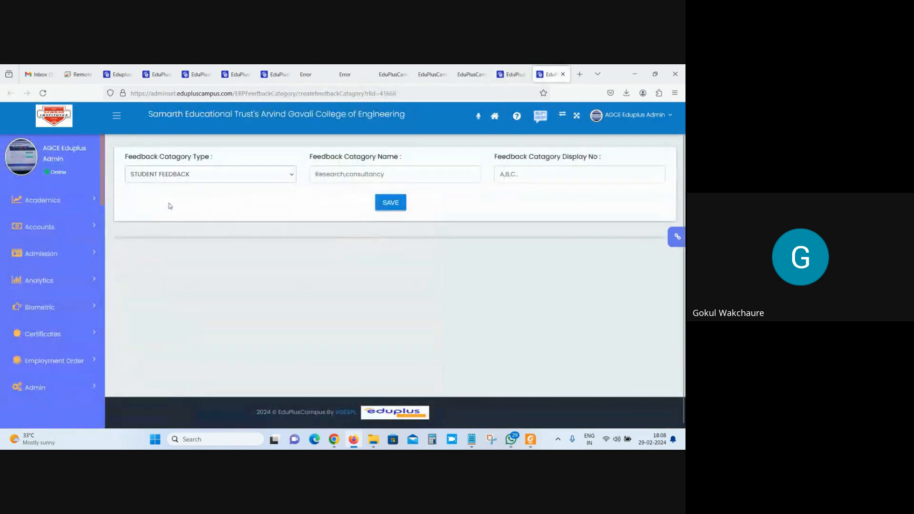
- Save a feedback category named Theory Feedback under the STUDENT FEEDBACK type with display number A
{"action": "left_click", "coordinate": [157, 178]}
{"action": "left_click", "coordinate": [157, 178]}
{"action": "left_click", "coordinate": [374, 176]}
{"action": "type", "text": "Theo"}
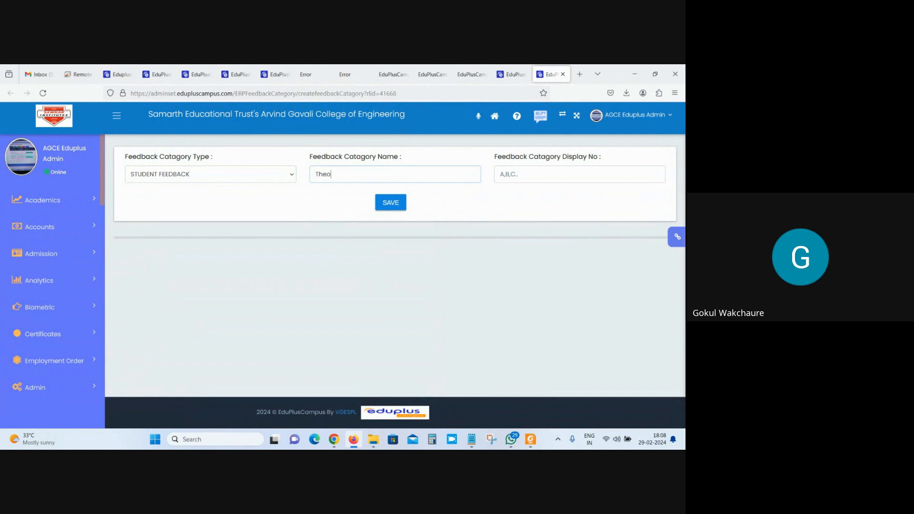
{"action": "type", "text": "ry Feedback"}
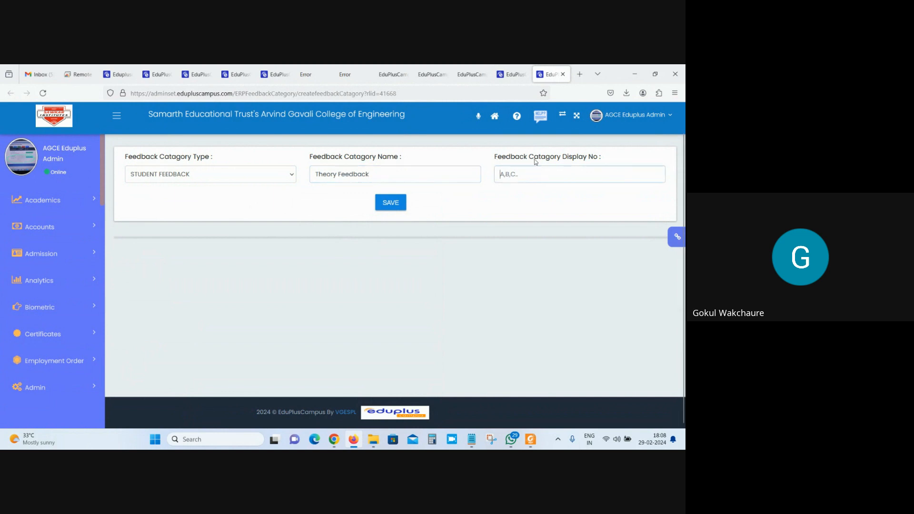
{"action": "type", "text": "A"}
{"action": "left_click", "coordinate": [390, 229]}
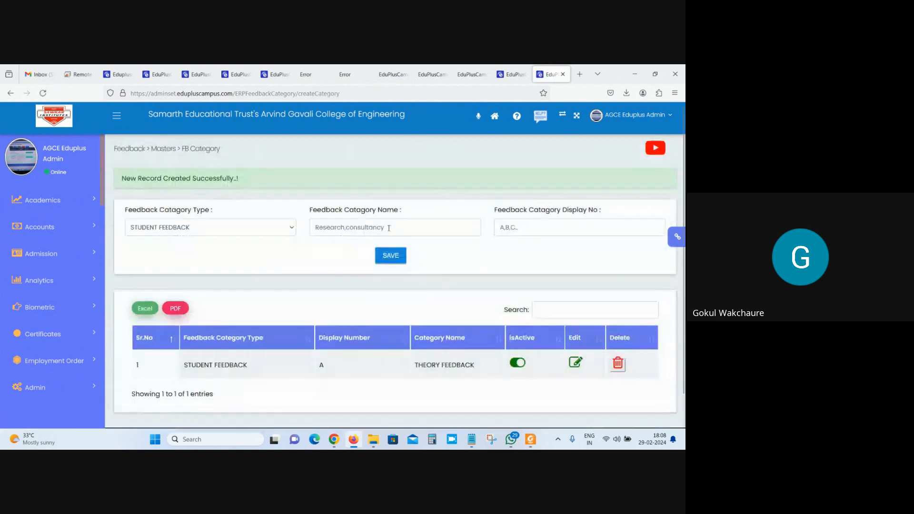
- Save a second STUDENT FEEDBACK category named PRACTICAL FEEDBACK with display number B
{"action": "scroll", "coordinate": [389, 228], "scroll_direction": "down", "scroll_amount": 1}
{"action": "left_click", "coordinate": [349, 196]}
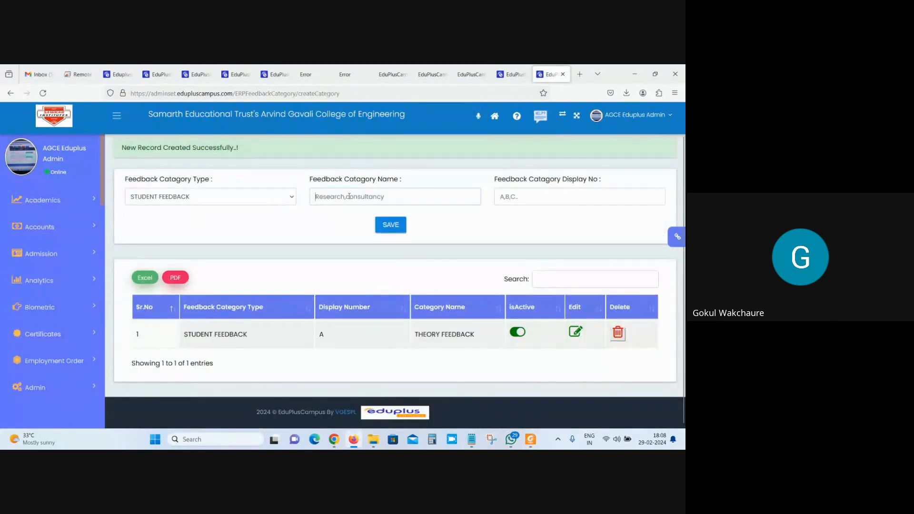
{"action": "type", "text": "Practcal"}
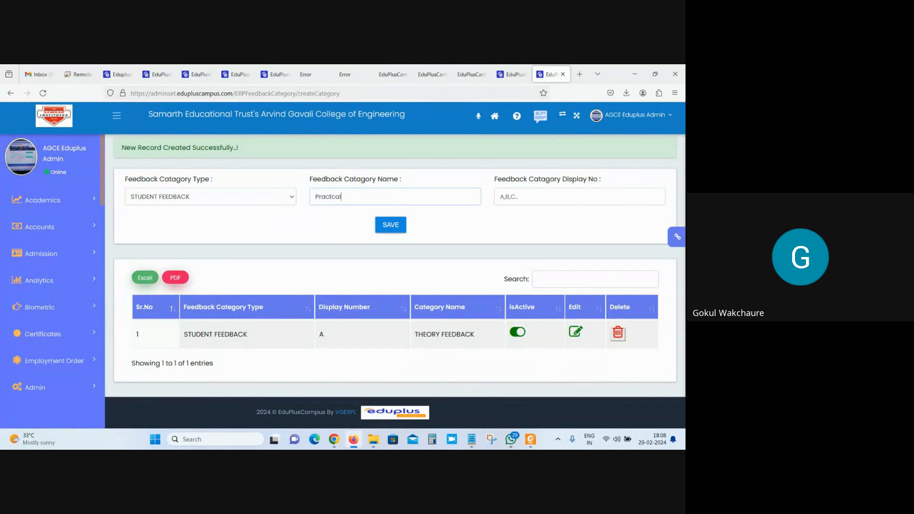
{"action": "key", "text": "BackSpace"}
{"action": "key", "text": "BackSpace"}
{"action": "key", "text": "BackSpace"}
{"action": "key", "text": "BackSpace"}
{"action": "key", "text": "BackSpace"}
{"action": "key", "text": "BackSpace"}
{"action": "key", "text": "BackSpace"}
{"action": "type", "text": "PRA"}
{"action": "type", "text": "CTO"}
{"action": "type", "text": "ICAL FEEDBAC"}
{"action": "left_click", "coordinate": [524, 197]}
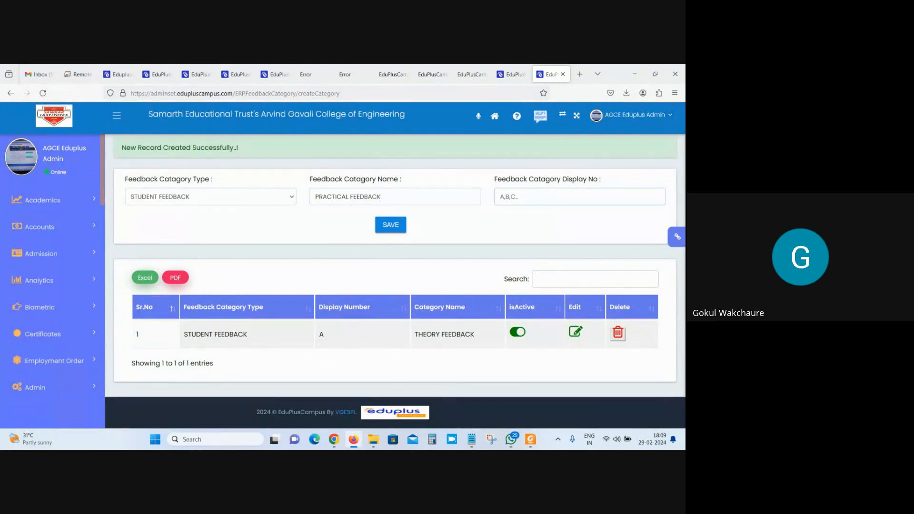
{"action": "type", "text": "B"}
{"action": "left_click", "coordinate": [404, 232]}
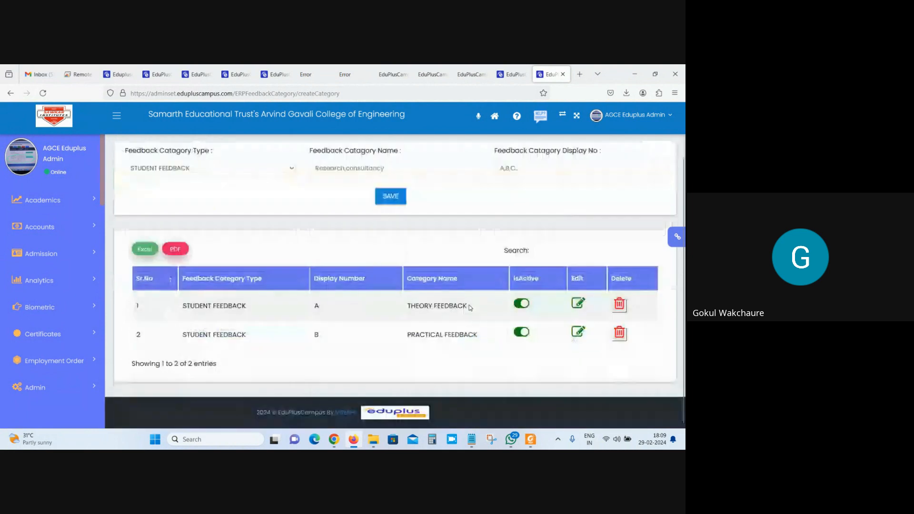
- Save a third STUDENT FEEDBACK category named Tutorial Feedback with display number C
{"action": "left_click", "coordinate": [358, 173]}
{"action": "type", "text": "TOT"}
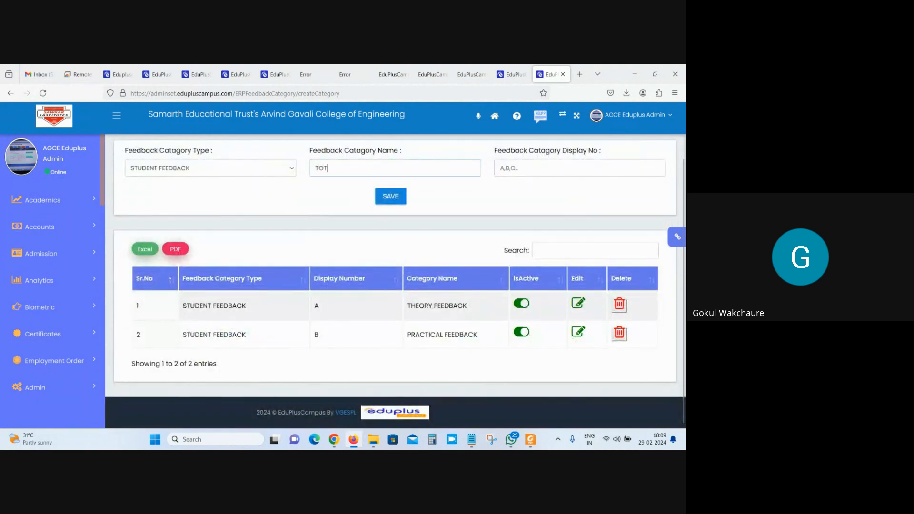
{"action": "key", "text": "BackSpace"}
{"action": "key", "text": "BackSpace"}
{"action": "key", "text": "BackSpace"}
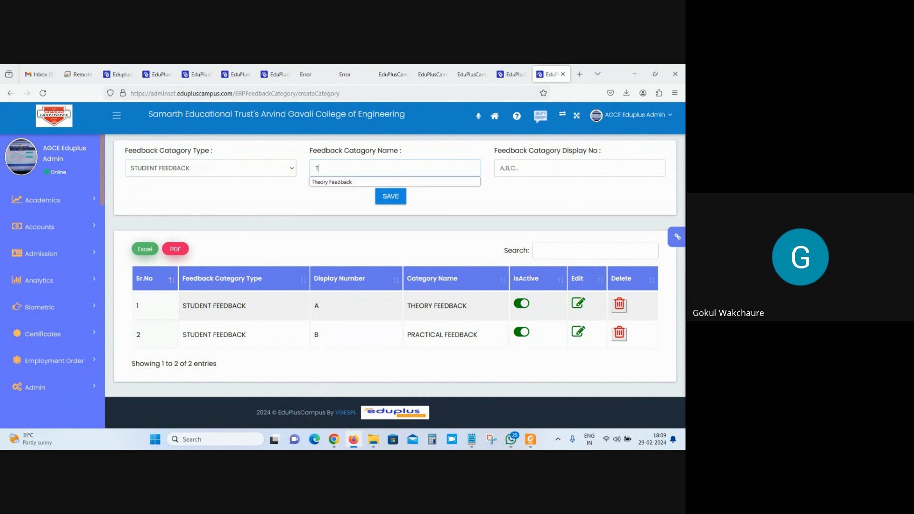
{"action": "type", "text": "Tuto"}
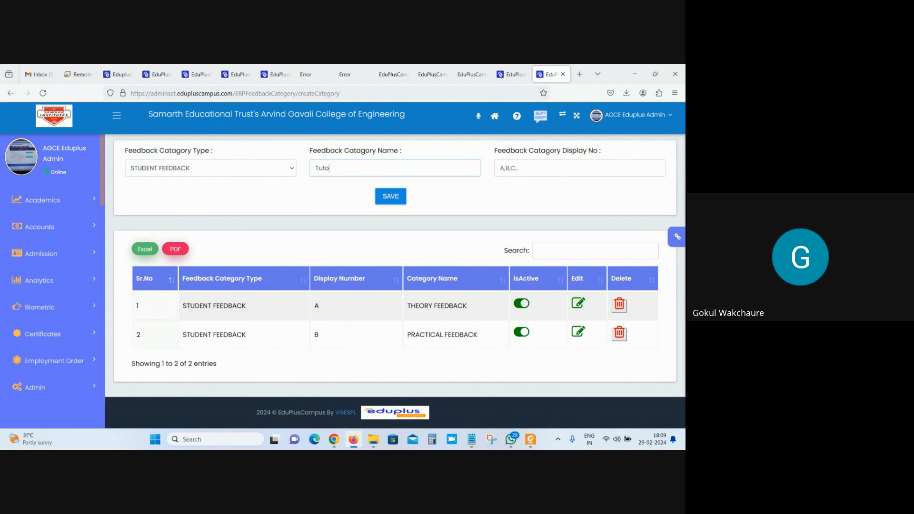
{"action": "type", "text": "rial Feedback"}
{"action": "left_click", "coordinate": [500, 168]}
{"action": "type", "text": "C"}
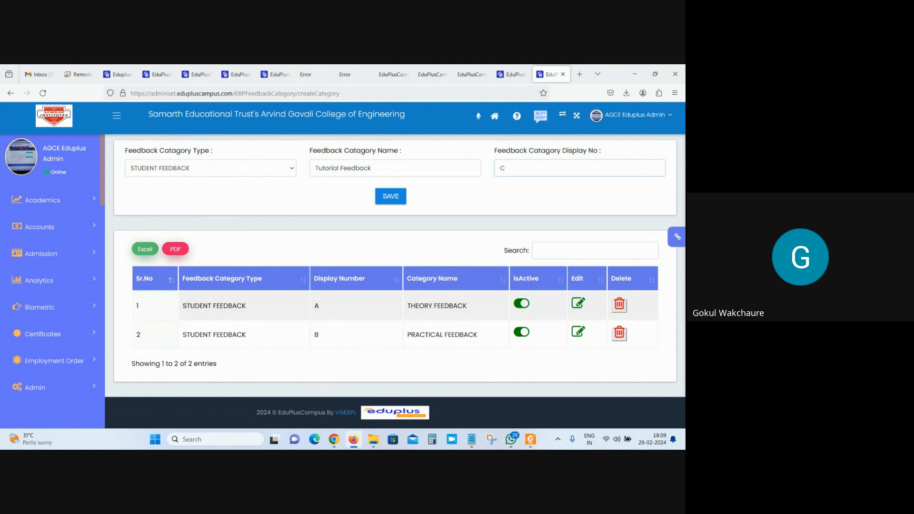
{"action": "left_click", "coordinate": [395, 201]}
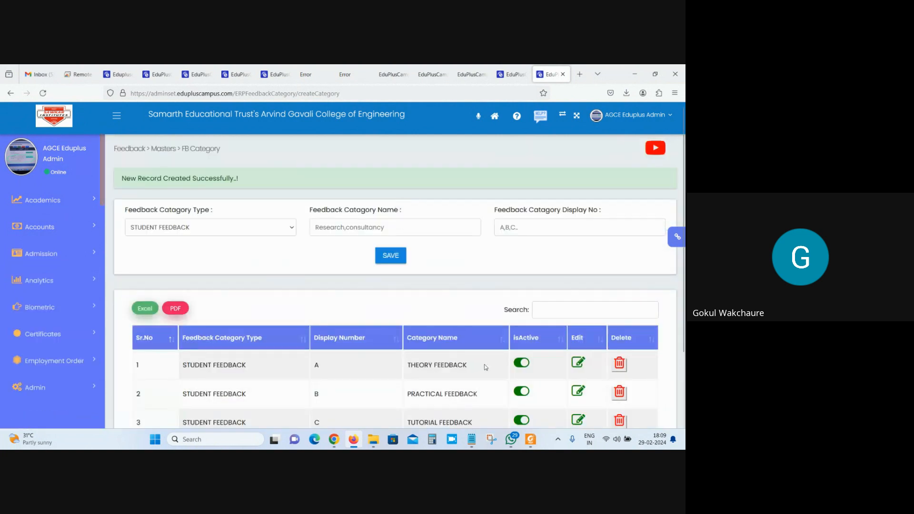
- Highlight the STUDENT FEEDBACK type of the theory, practical and tutorial categories in the list, and close the page
{"action": "scroll", "coordinate": [532, 372], "scroll_direction": "down", "scroll_amount": 2}
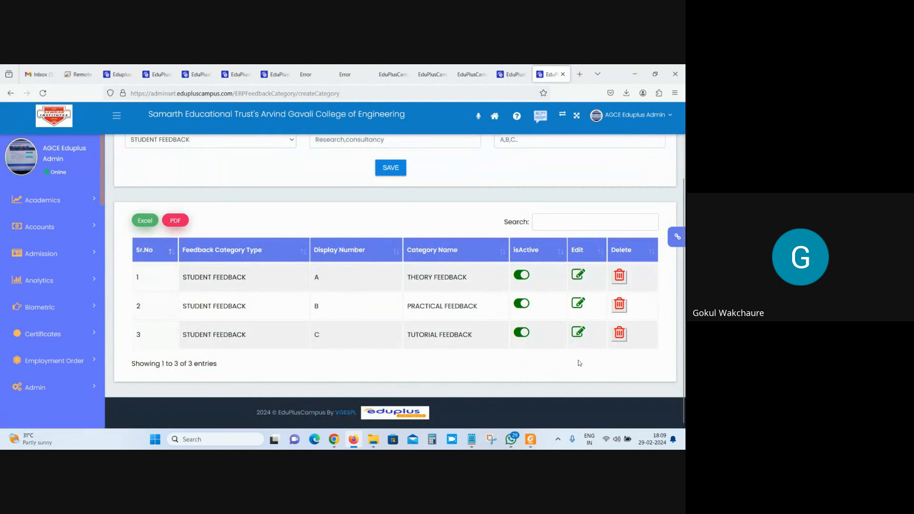
{"action": "left_click_drag", "start_coordinate": [246, 277], "coordinate": [194, 278]}
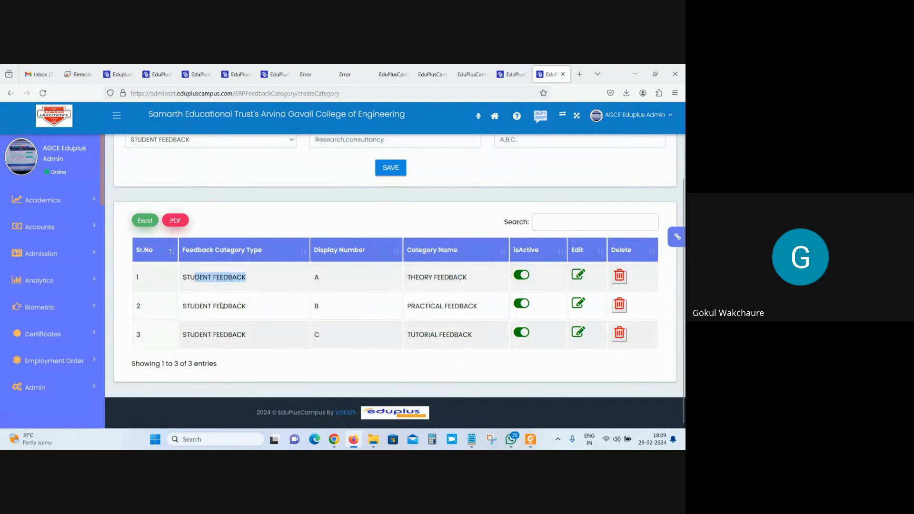
{"action": "left_click_drag", "start_coordinate": [246, 306], "coordinate": [194, 306]}
{"action": "left_click_drag", "start_coordinate": [245, 334], "coordinate": [217, 334]}
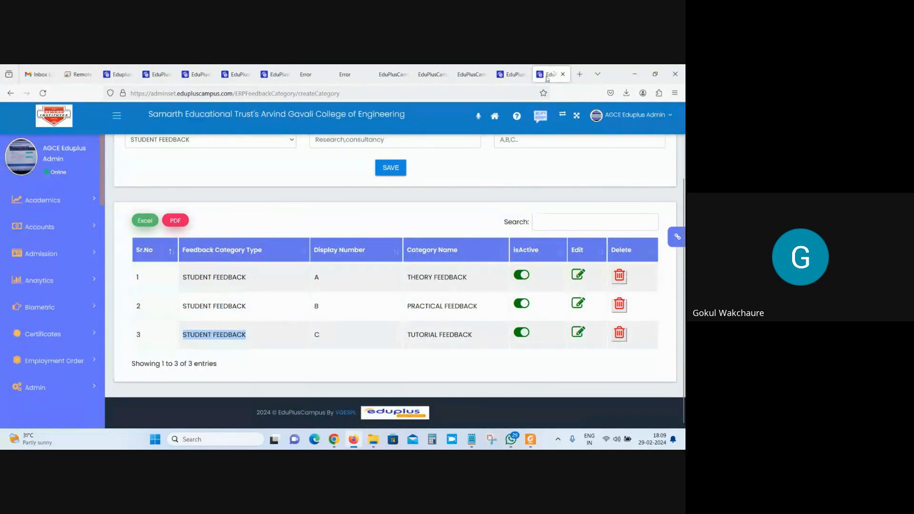
{"action": "left_click", "coordinate": [563, 74]}
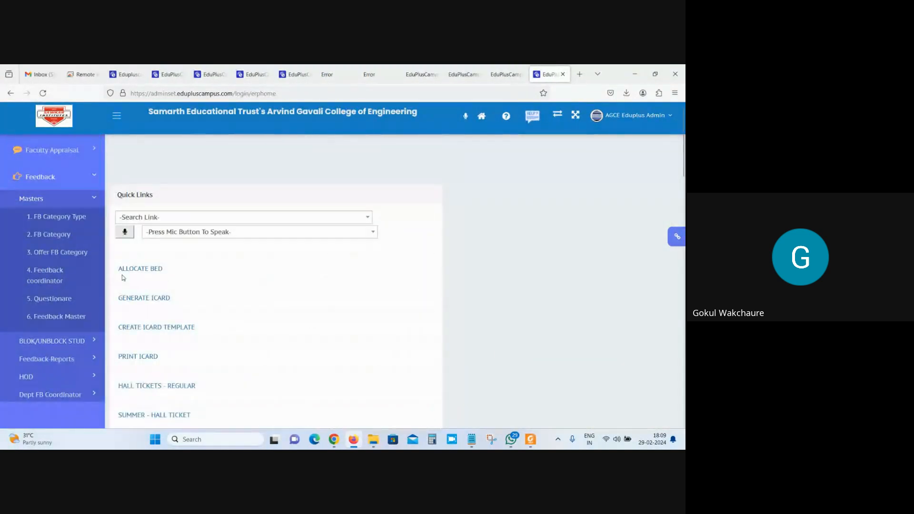
- Reopen the FB Category master in a new tab
{"action": "right_click", "coordinate": [61, 245]}
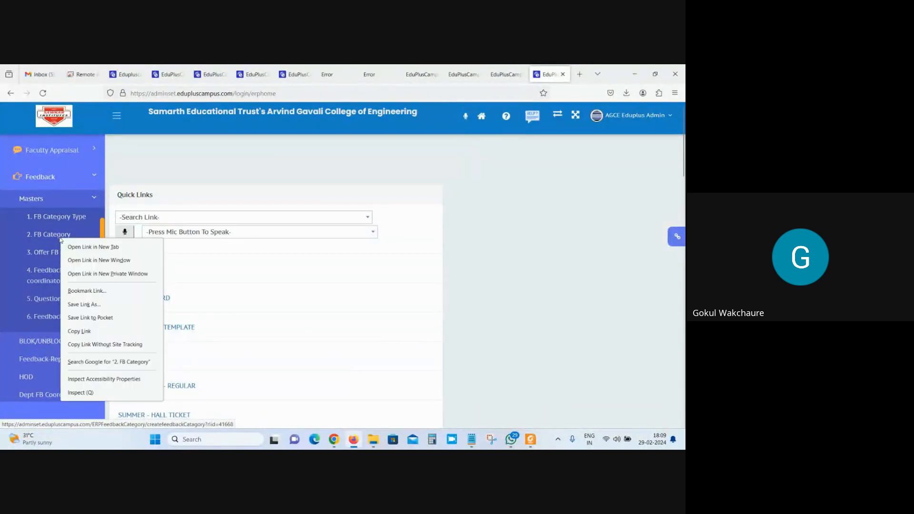
{"action": "left_click", "coordinate": [76, 243]}
{"action": "left_click", "coordinate": [552, 75]}
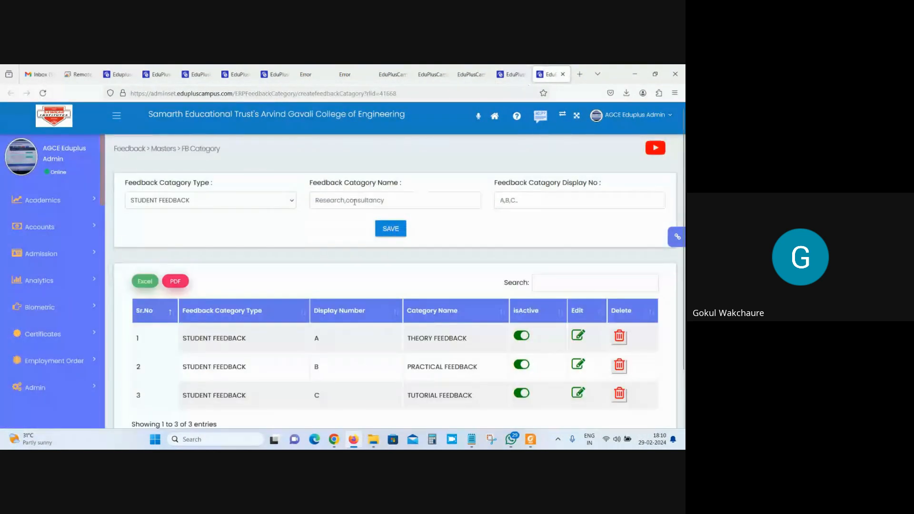
- Save an EXIT type feedback category named Course Exit Survey with display number D
{"action": "left_click", "coordinate": [206, 201]}
{"action": "left_click", "coordinate": [203, 231]}
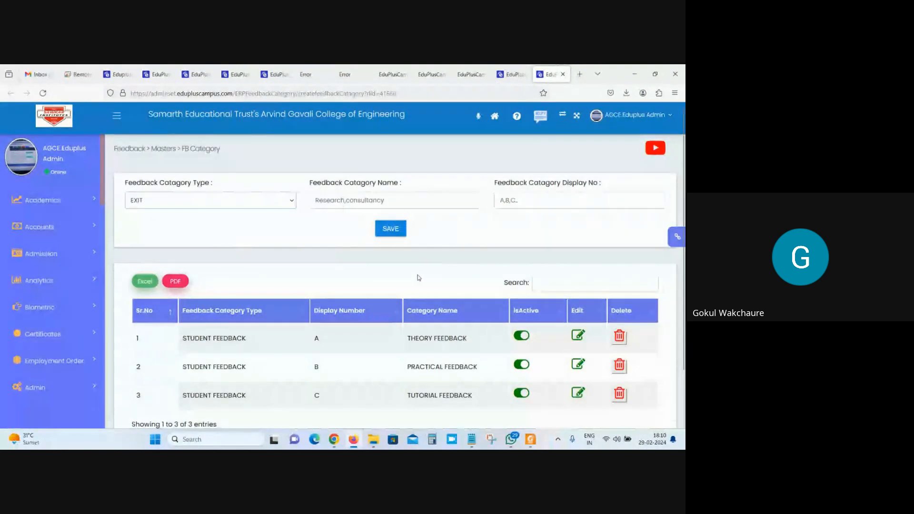
{"action": "scroll", "coordinate": [255, 264], "scroll_direction": "down", "scroll_amount": 1}
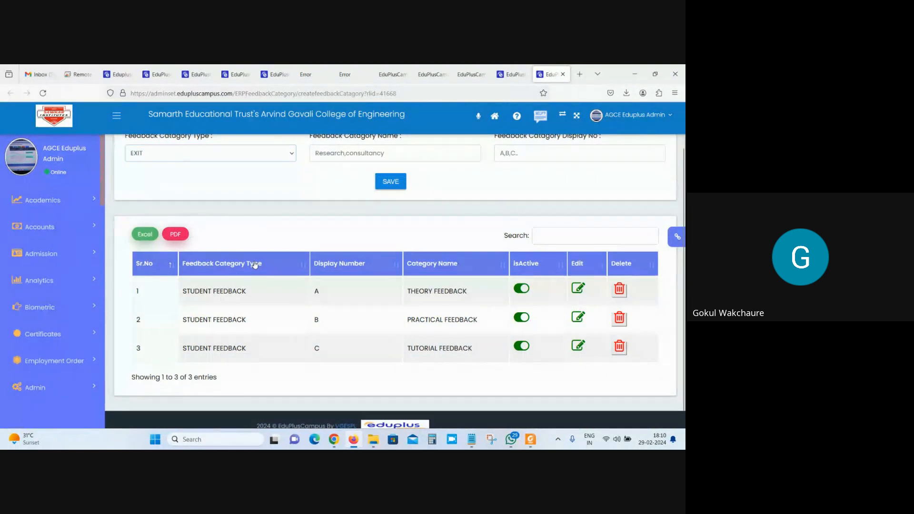
{"action": "scroll", "coordinate": [266, 252], "scroll_direction": "up", "scroll_amount": 1}
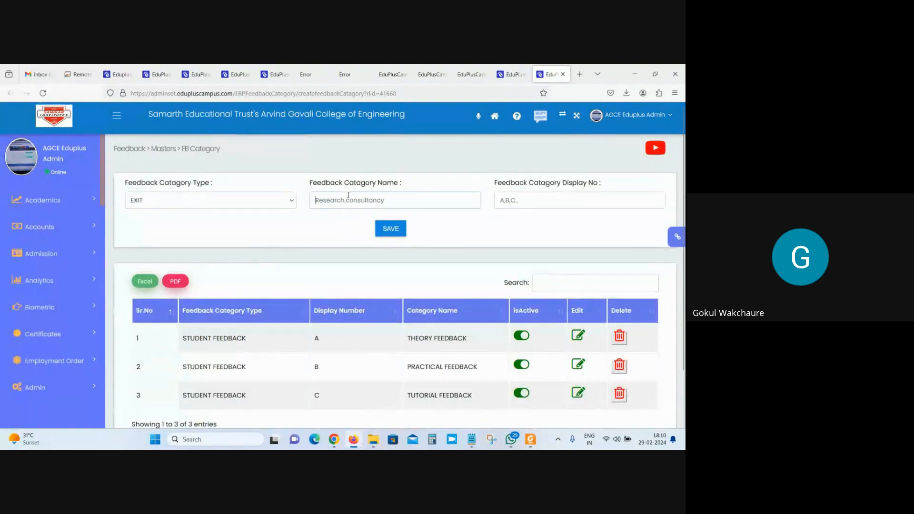
{"action": "type", "text": "ex"}
{"action": "key", "text": "BackSpace"}
{"action": "key", "text": "BackSpace"}
{"action": "type", "text": "c"}
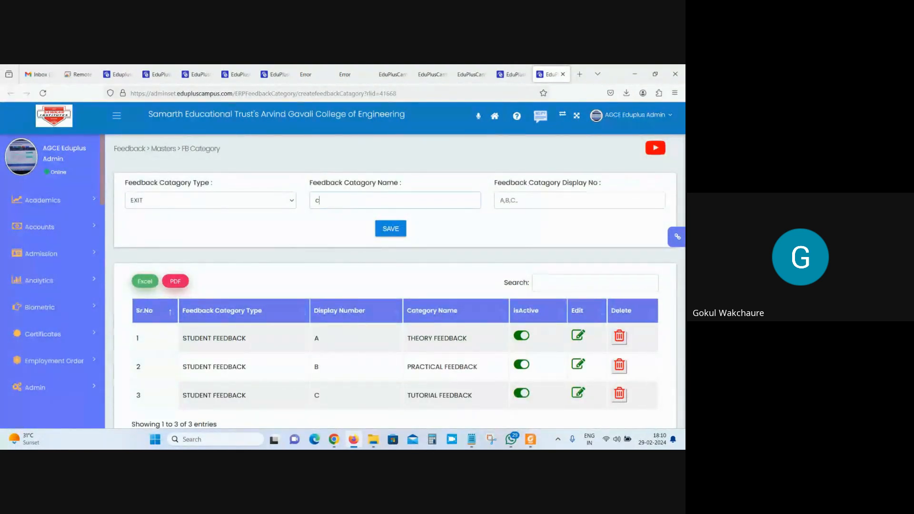
{"action": "key", "text": "BackSpace"}
{"action": "type", "text": "Course Exit Survey"}
{"action": "left_click", "coordinate": [532, 199]}
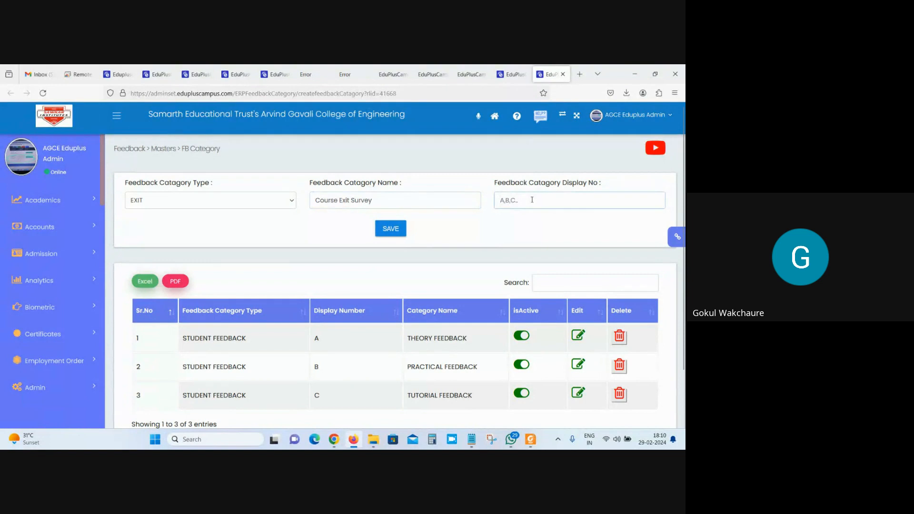
{"action": "type", "text": "D"}
{"action": "left_click", "coordinate": [391, 228]}
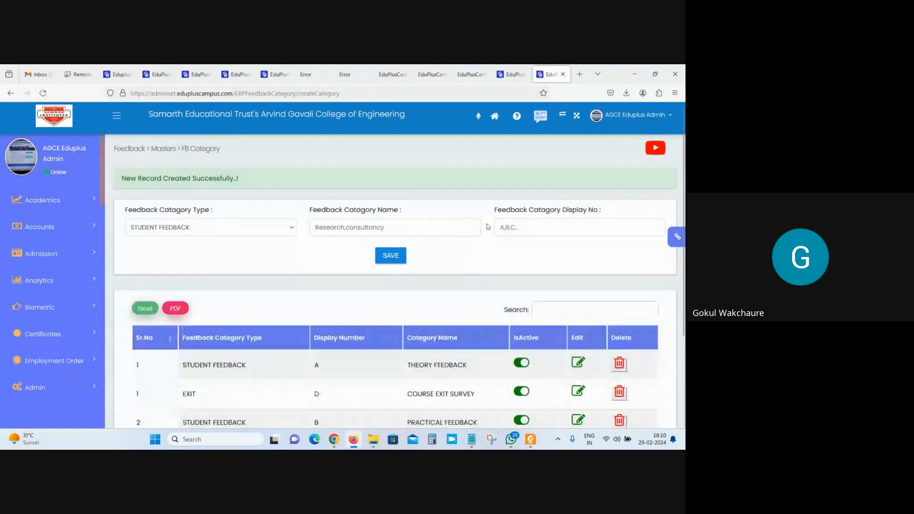
- Sort the category list by display number and highlight the theory, practical and tutorial category names
{"action": "scroll", "coordinate": [487, 227], "scroll_direction": "down", "scroll_amount": 3}
{"action": "left_click", "coordinate": [378, 231]}
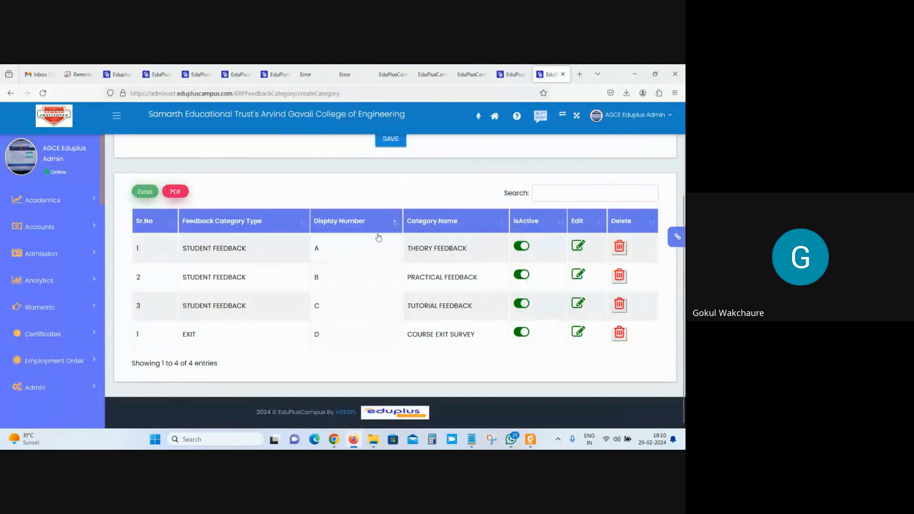
{"action": "left_click_drag", "start_coordinate": [467, 248], "coordinate": [418, 248]}
{"action": "left_click_drag", "start_coordinate": [475, 277], "coordinate": [410, 274]}
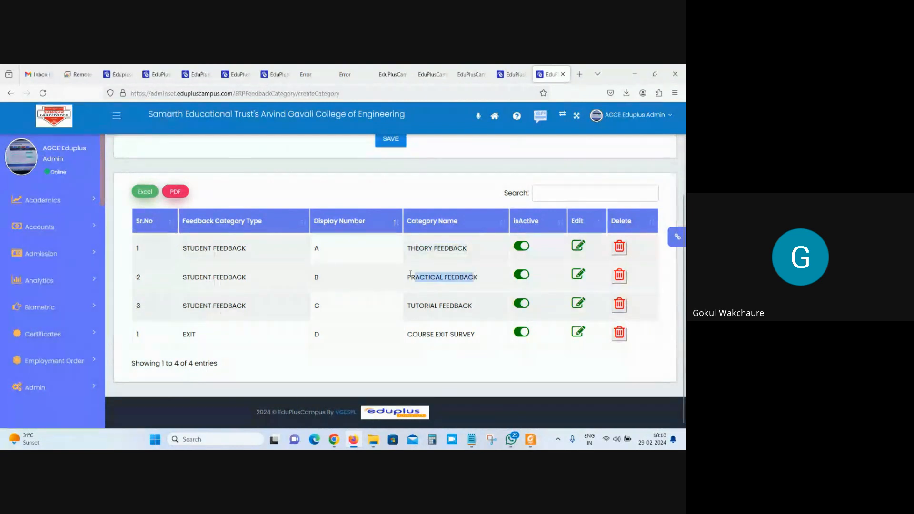
{"action": "left_click_drag", "start_coordinate": [474, 306], "coordinate": [406, 305]}
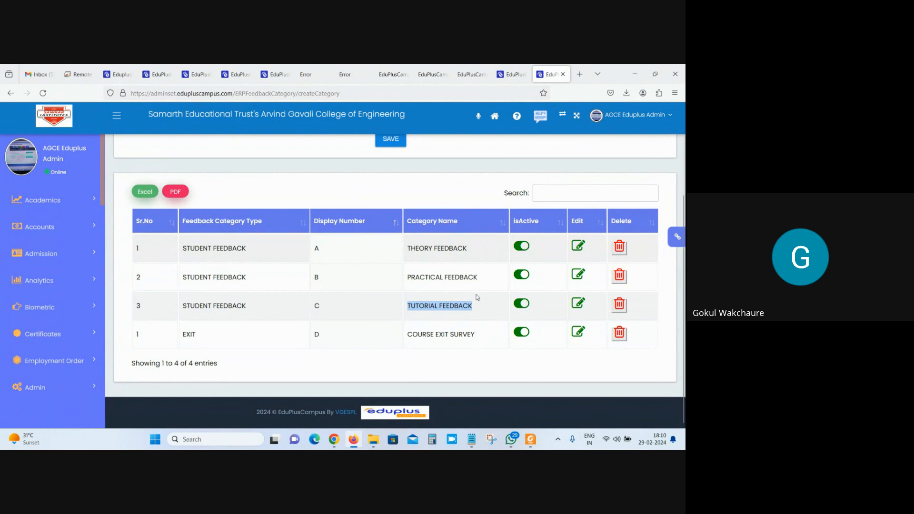
- Highlight the STUDENT FEEDBACK type in the first row and the three student category names that belong to it
{"action": "left_click_drag", "start_coordinate": [183, 248], "coordinate": [243, 249]}
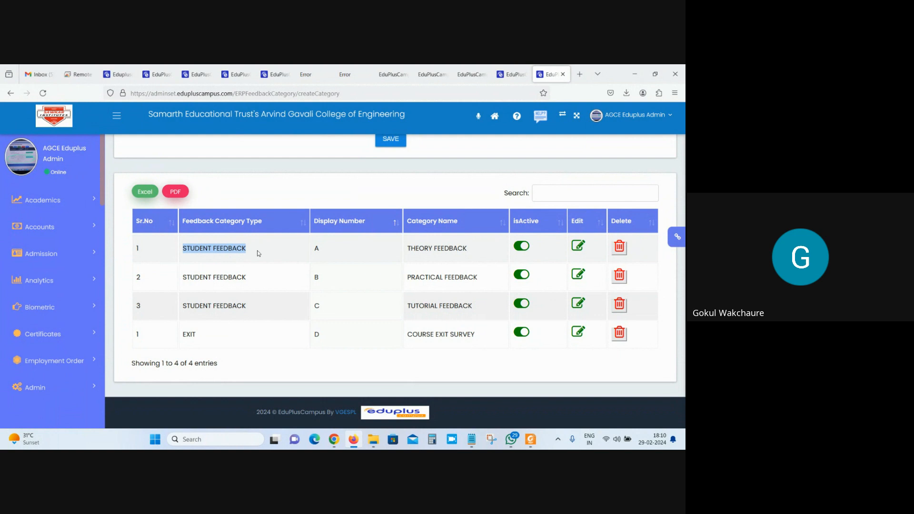
{"action": "left_click_drag", "start_coordinate": [406, 249], "coordinate": [449, 249]}
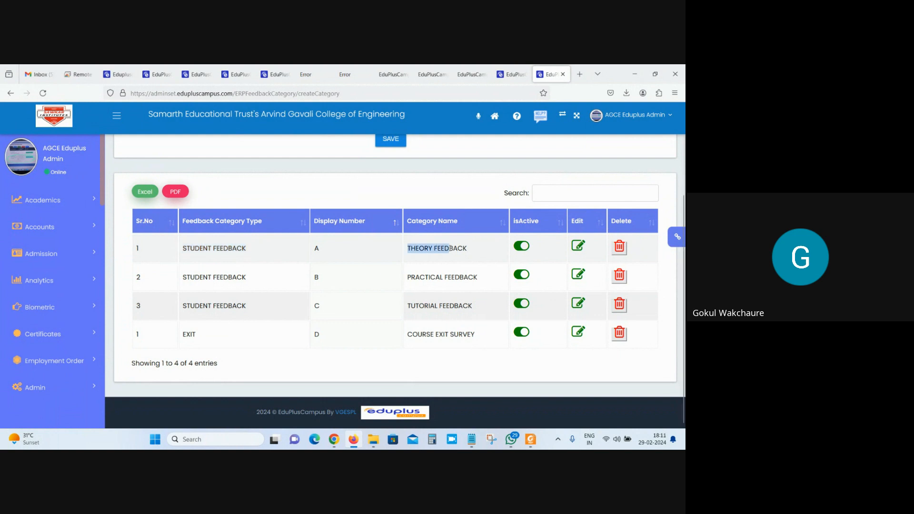
{"action": "left_click_drag", "start_coordinate": [409, 277], "coordinate": [477, 278]}
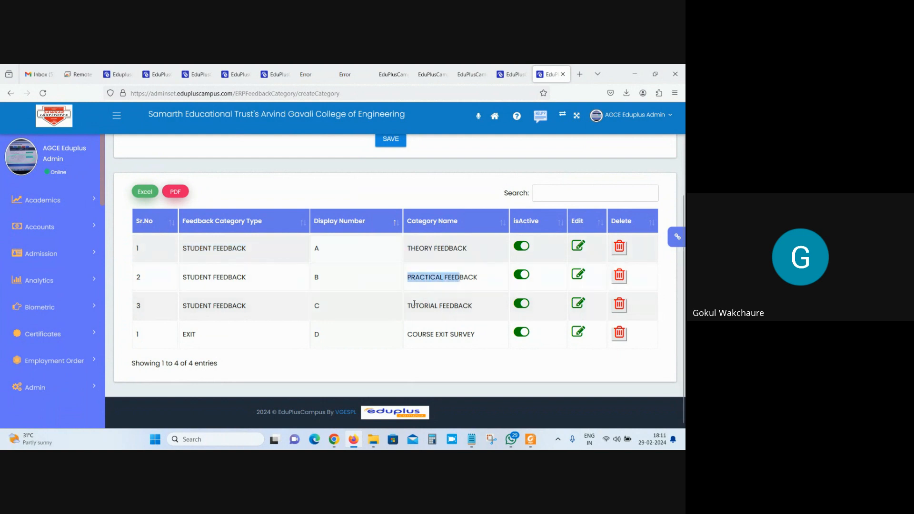
{"action": "left_click_drag", "start_coordinate": [407, 306], "coordinate": [473, 307]}
{"action": "left_click", "coordinate": [477, 310]}
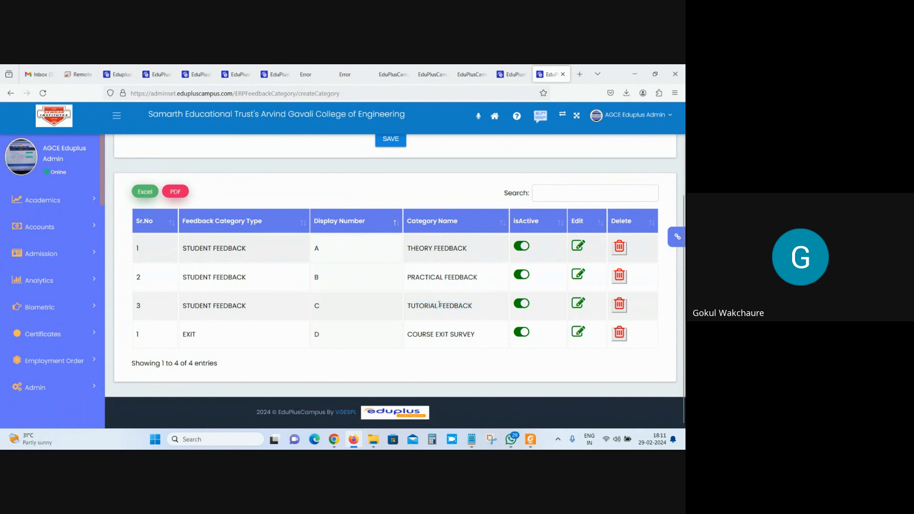
{"action": "left_click_drag", "start_coordinate": [408, 248], "coordinate": [460, 276]}
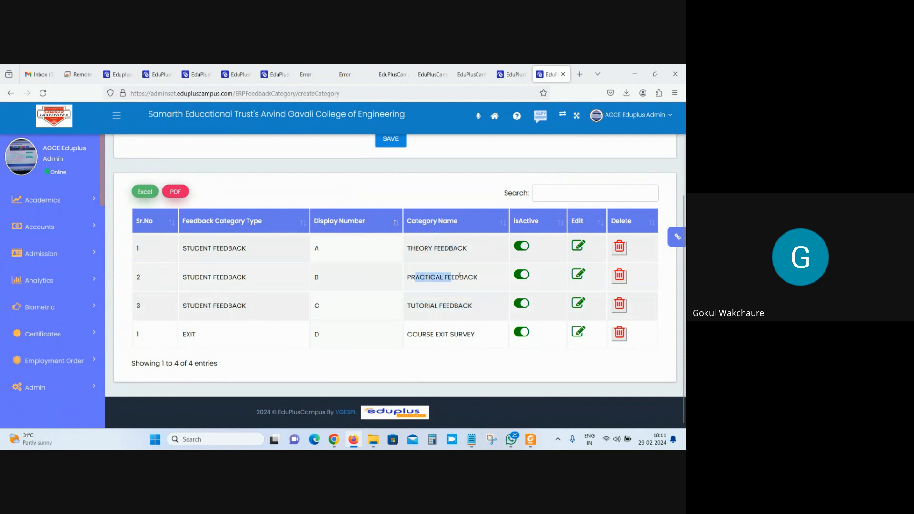
- Highlight the EXIT type and its COURSE EXIT SURVEY category name in the list
{"action": "left_click_drag", "start_coordinate": [419, 306], "coordinate": [180, 335]}
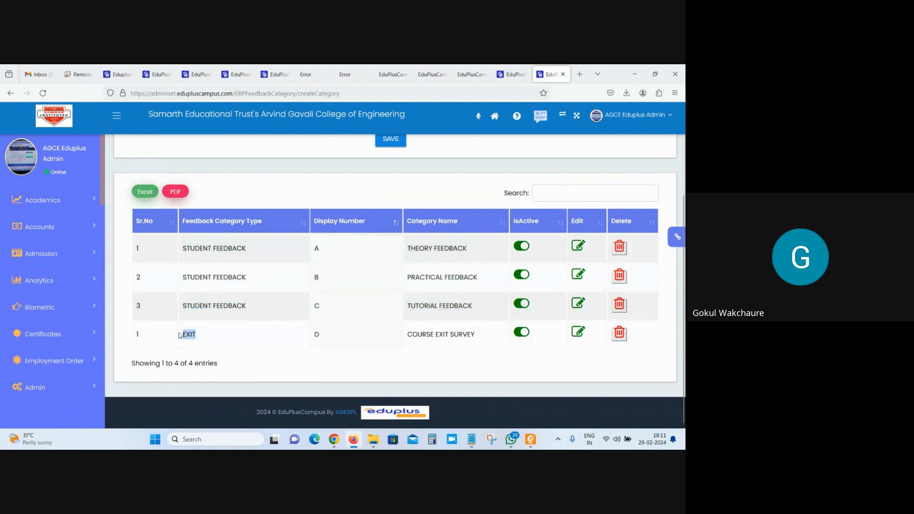
{"action": "left_click_drag", "start_coordinate": [408, 334], "coordinate": [490, 334]}
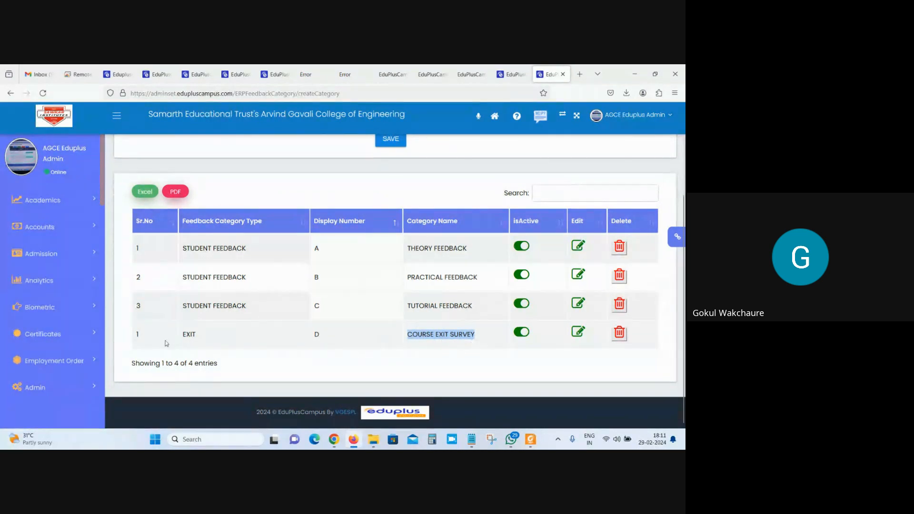
{"action": "triple_click", "coordinate": [438, 335]}
{"action": "double_click", "coordinate": [189, 335]}
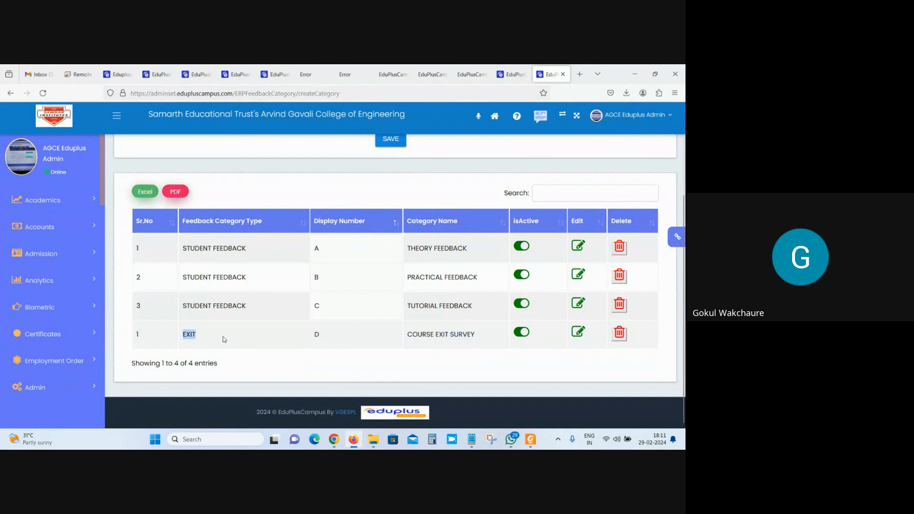
{"action": "left_click_drag", "start_coordinate": [408, 335], "coordinate": [494, 343]}
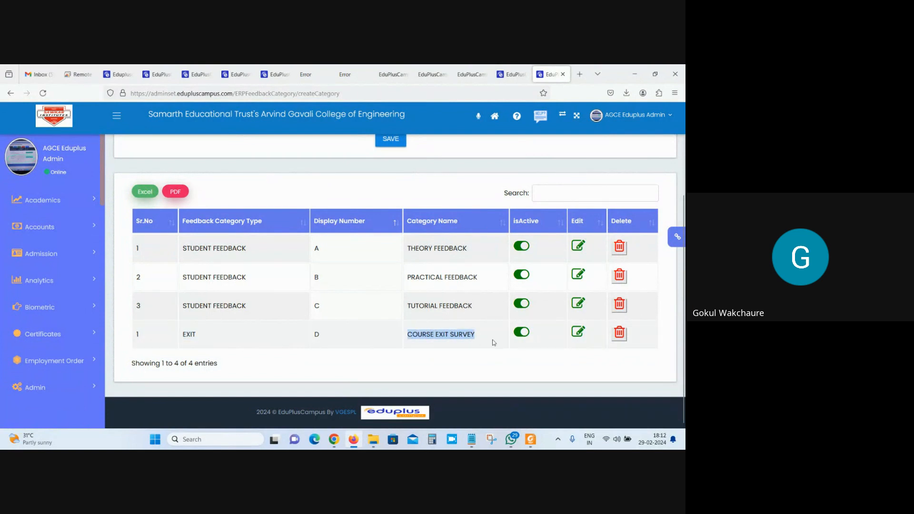
- Draft a STUDENT SATISFACTION SURVEY category named CANTEEN, and close the page without saving it
{"action": "scroll", "coordinate": [494, 342], "scroll_direction": "up", "scroll_amount": 2}
{"action": "left_click", "coordinate": [182, 205]}
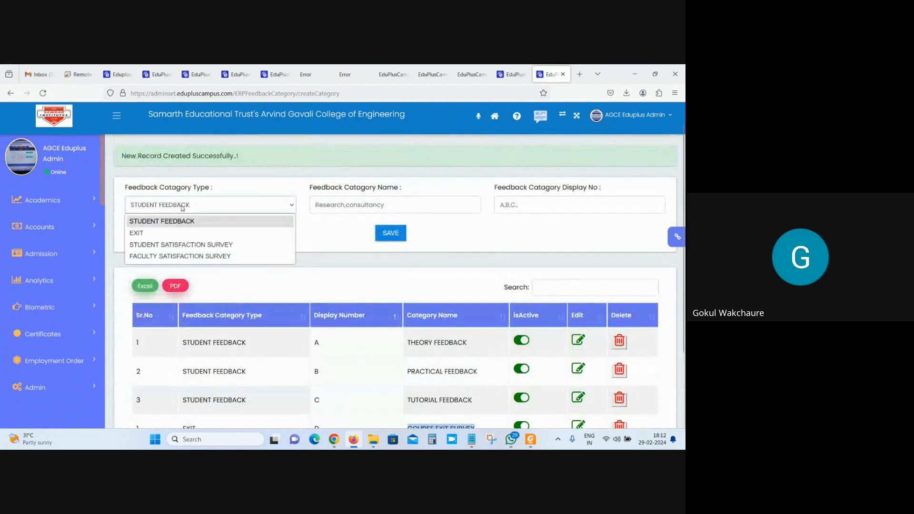
{"action": "left_click", "coordinate": [192, 245]}
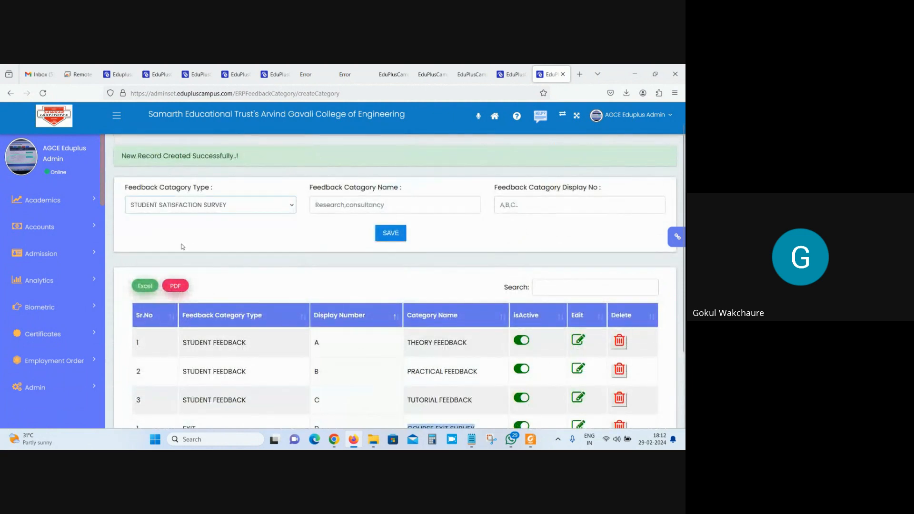
{"action": "left_click", "coordinate": [335, 207]}
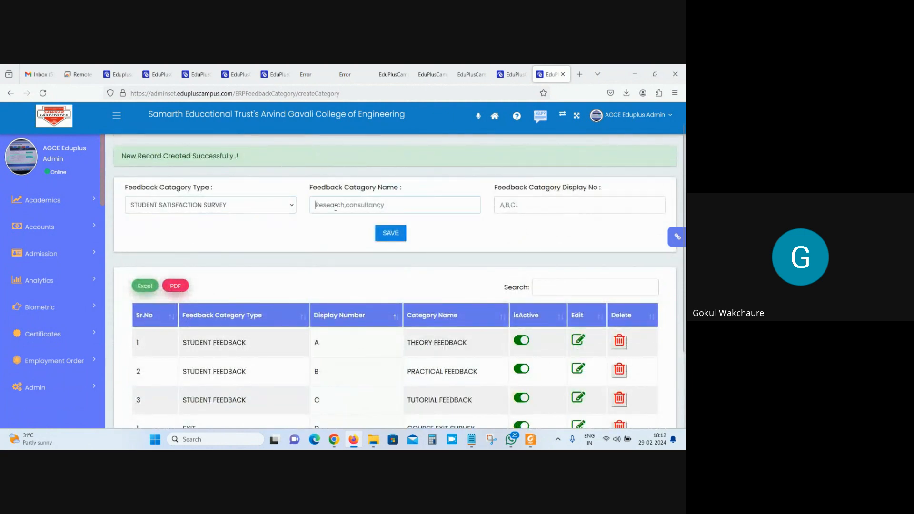
{"action": "scroll", "coordinate": [335, 208], "scroll_direction": "down", "scroll_amount": 1}
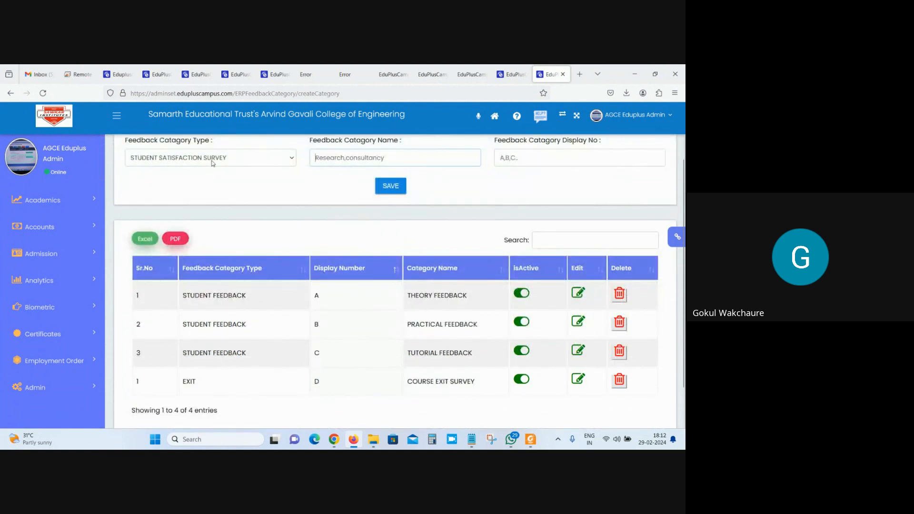
{"action": "left_click", "coordinate": [237, 161]}
{"action": "left_click", "coordinate": [237, 159]}
{"action": "left_click", "coordinate": [400, 158]}
{"action": "type", "text": "CANTEE"}
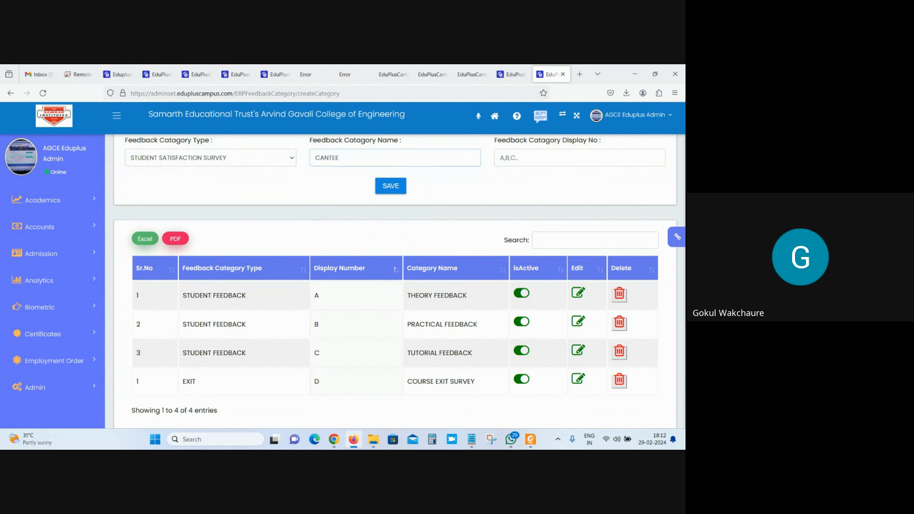
{"action": "type", "text": "N"}
{"action": "left_click", "coordinate": [167, 161]}
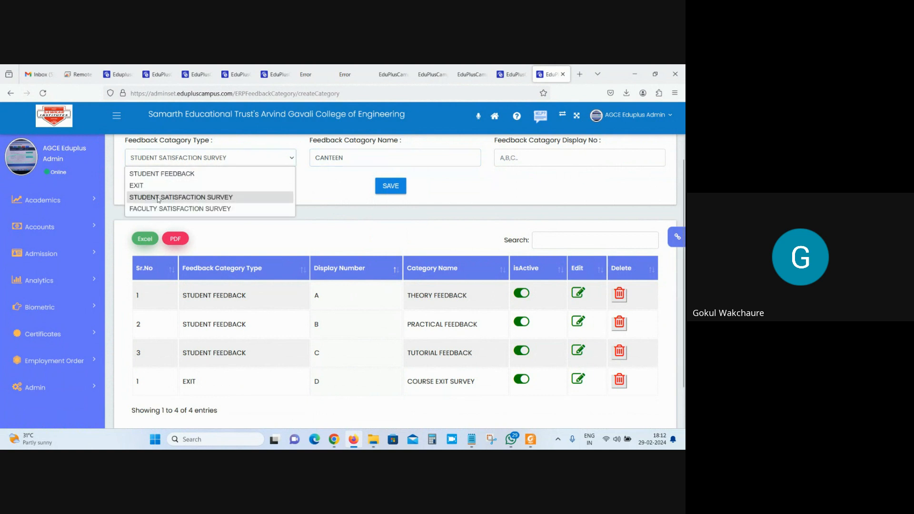
{"action": "left_click", "coordinate": [358, 160]}
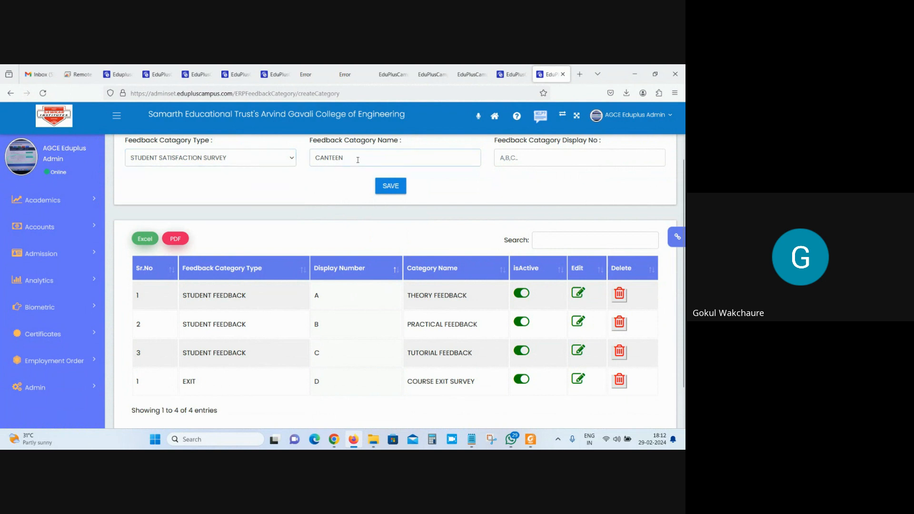
{"action": "double_click", "coordinate": [357, 160]}
{"action": "double_click", "coordinate": [359, 158]}
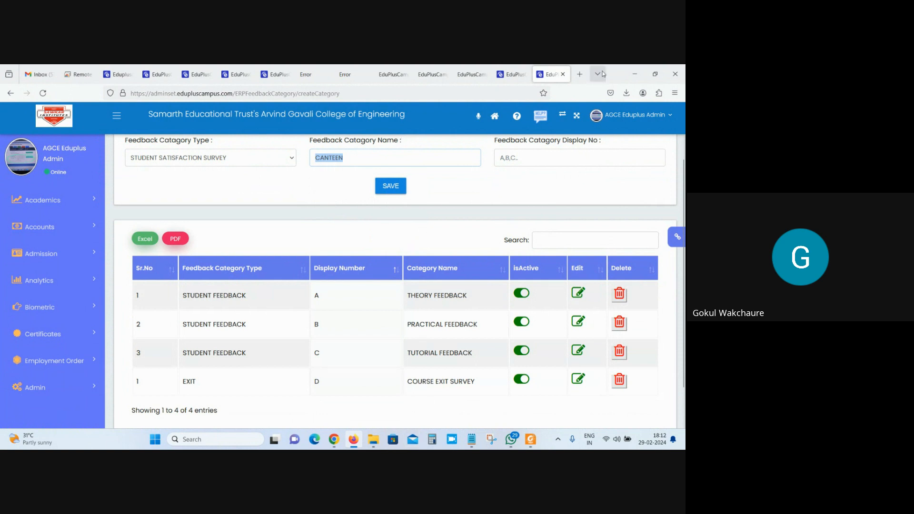
{"action": "left_click", "coordinate": [563, 75]}
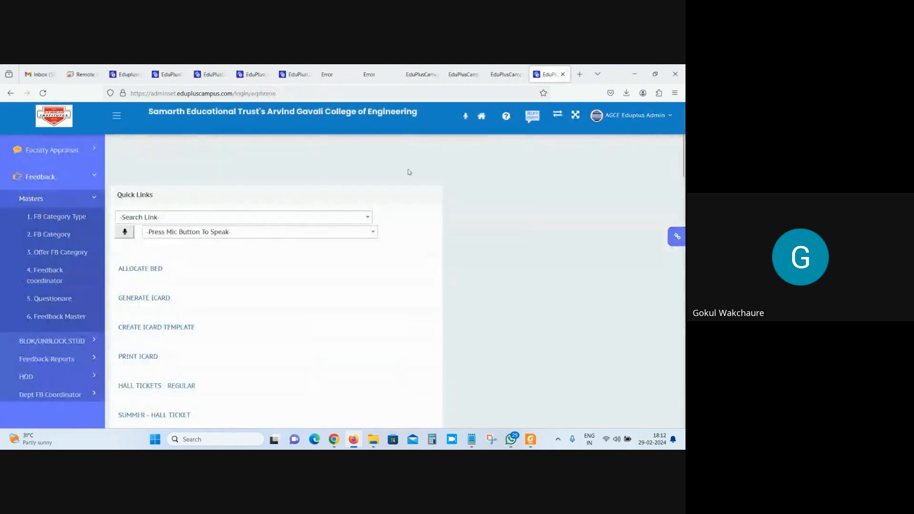
- Open the Offer FB Category master in a new tab and switch to it
{"action": "right_click", "coordinate": [41, 256]}
{"action": "left_click", "coordinate": [62, 261]}
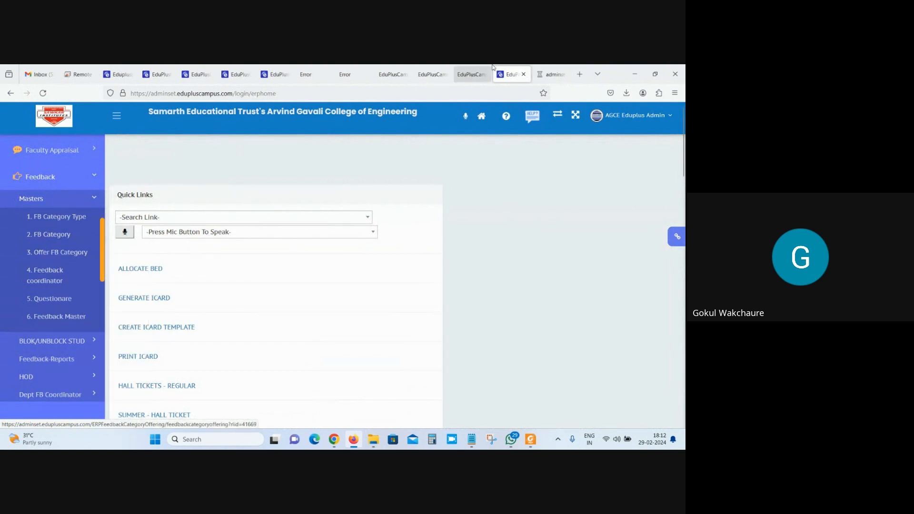
{"action": "left_click", "coordinate": [554, 68]}
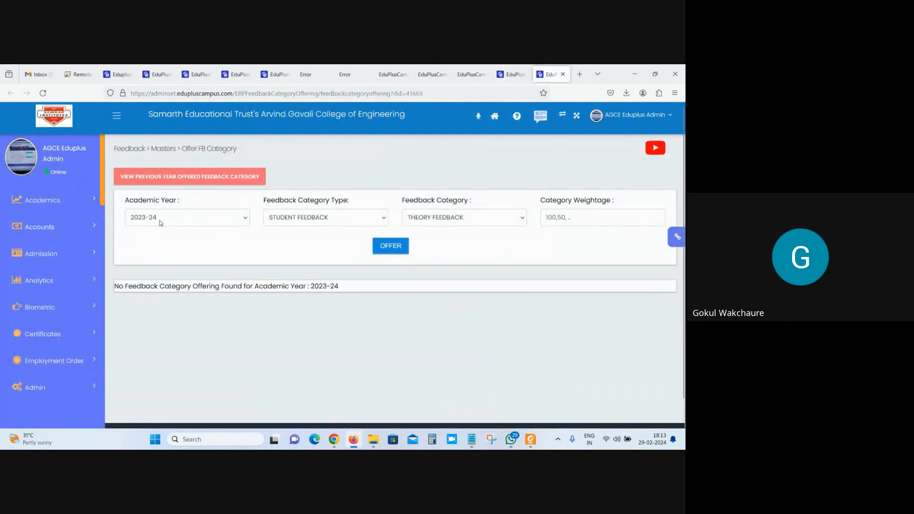
- Offer the THEORY FEEDBACK category of type STUDENT FEEDBACK for academic year 2023-24 with a weightage of 50
{"action": "left_click_drag", "start_coordinate": [129, 200], "coordinate": [214, 206]}
{"action": "left_click", "coordinate": [201, 225]}
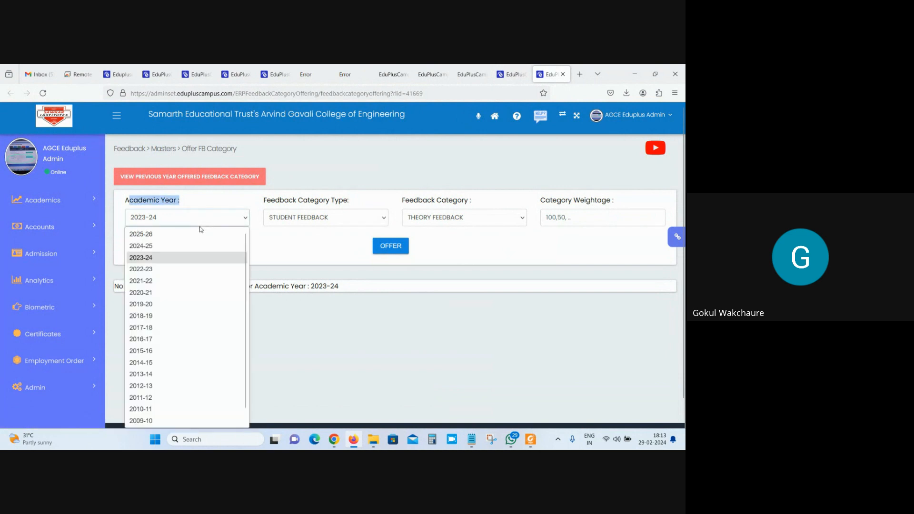
{"action": "left_click", "coordinate": [201, 259]}
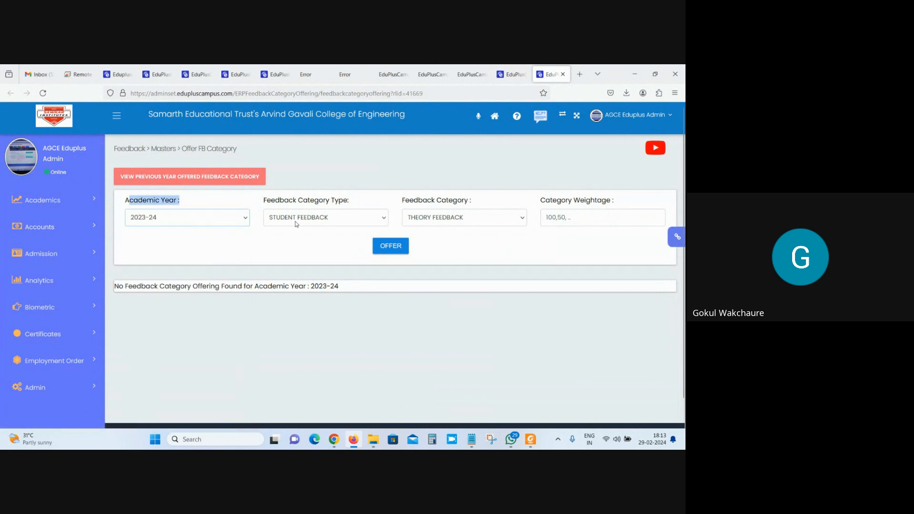
{"action": "left_click", "coordinate": [296, 224]}
{"action": "left_click", "coordinate": [306, 234]}
{"action": "left_click", "coordinate": [452, 220]}
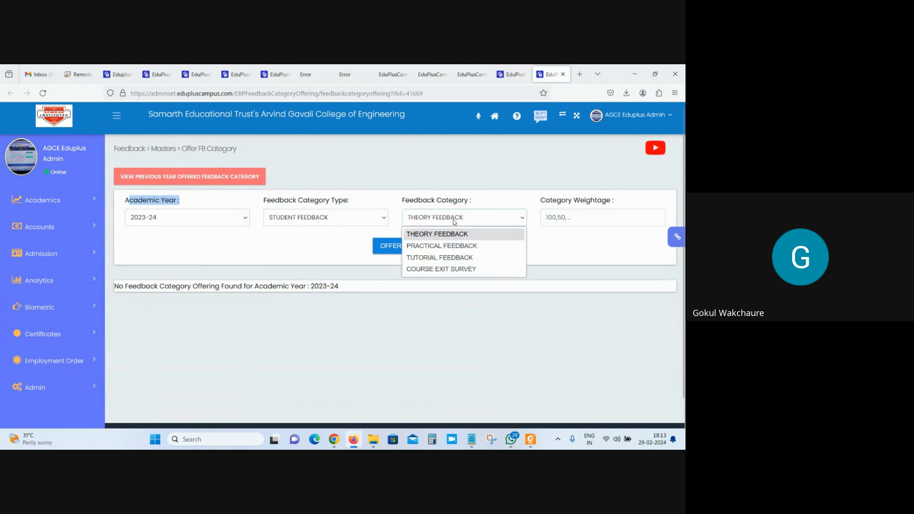
{"action": "left_click", "coordinate": [457, 233]}
{"action": "left_click", "coordinate": [598, 217]}
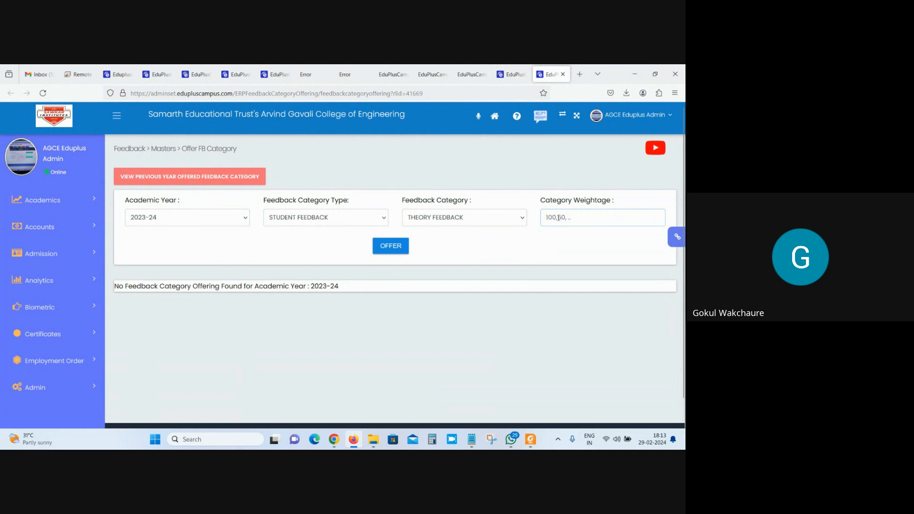
{"action": "type", "text": "50"}
{"action": "left_click", "coordinate": [386, 245]}
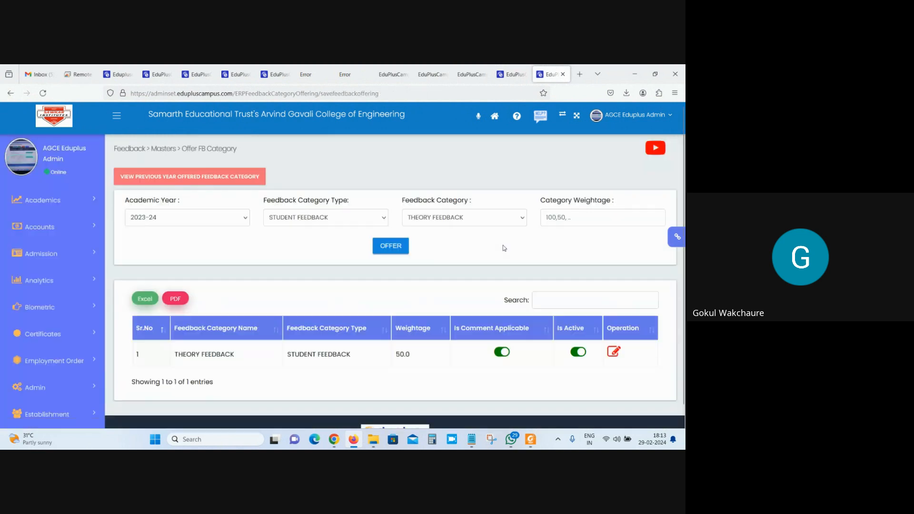
- Check which STUDENT FEEDBACK categories are available for offering in 2023-24, and close the Offer FB Category page
{"action": "scroll", "coordinate": [504, 248], "scroll_direction": "down", "scroll_amount": 1}
{"action": "left_click", "coordinate": [465, 195]}
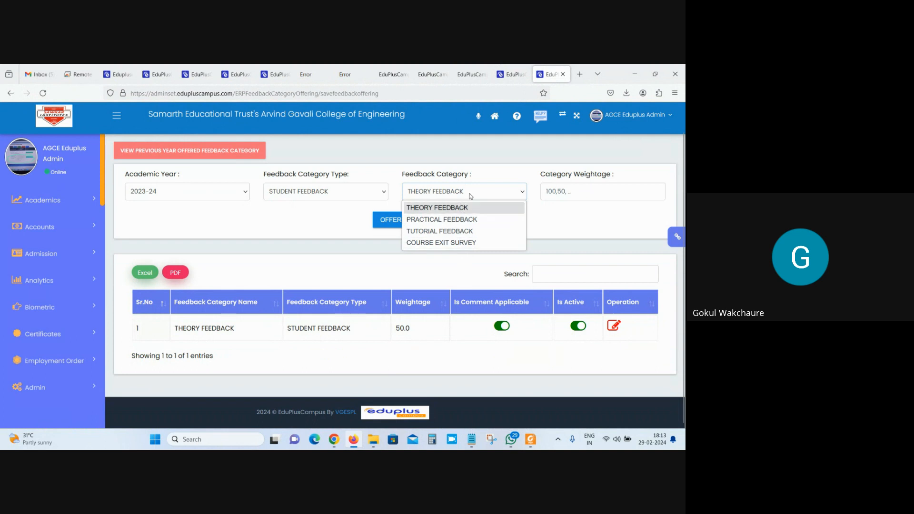
{"action": "left_click", "coordinate": [365, 265]}
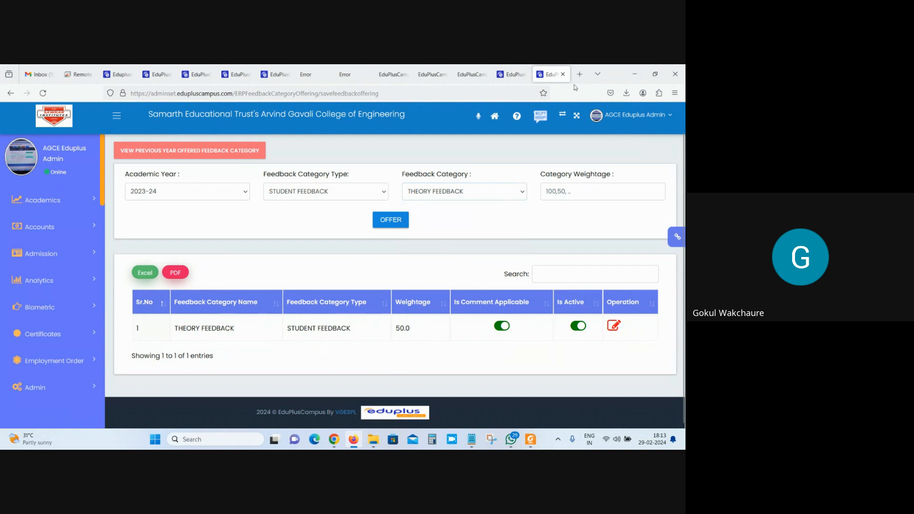
{"action": "left_click", "coordinate": [562, 74]}
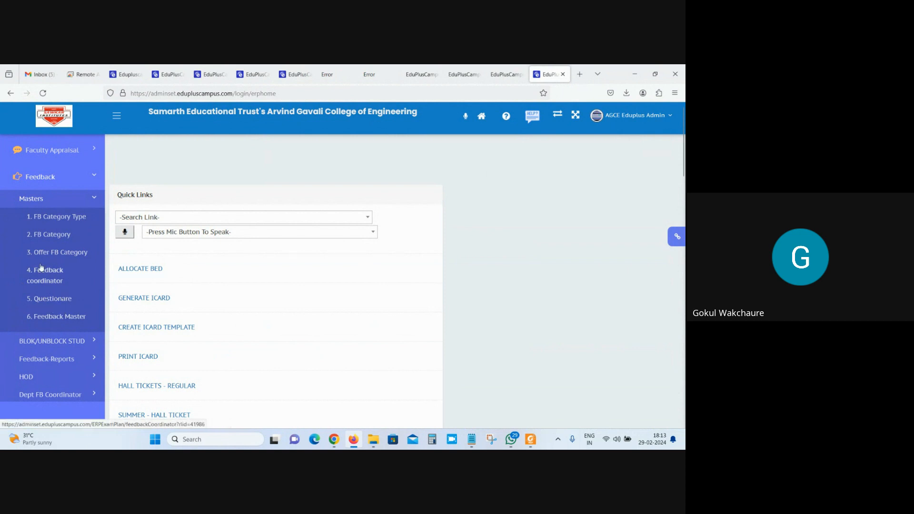
- Open the Questionare master in a new tab and switch to it
{"action": "right_click", "coordinate": [56, 300]}
{"action": "left_click", "coordinate": [94, 145]}
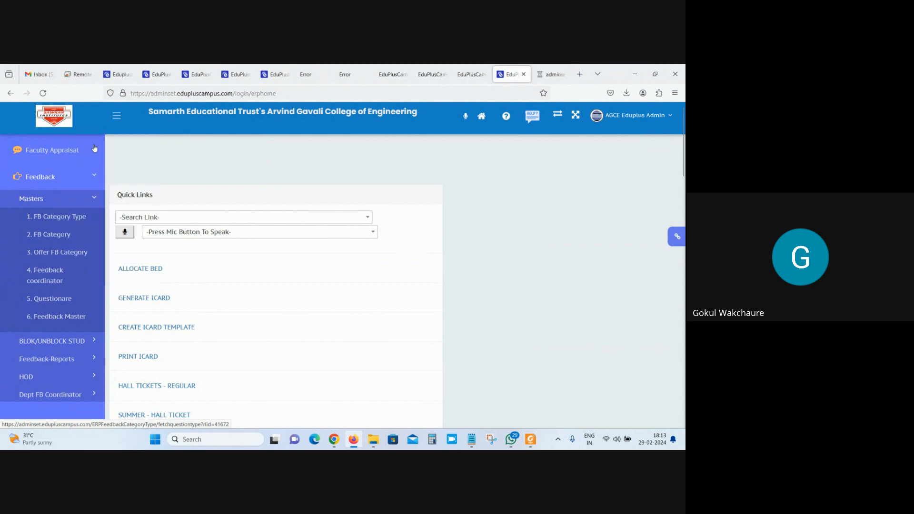
{"action": "key", "text": "ctrl+Tab"}
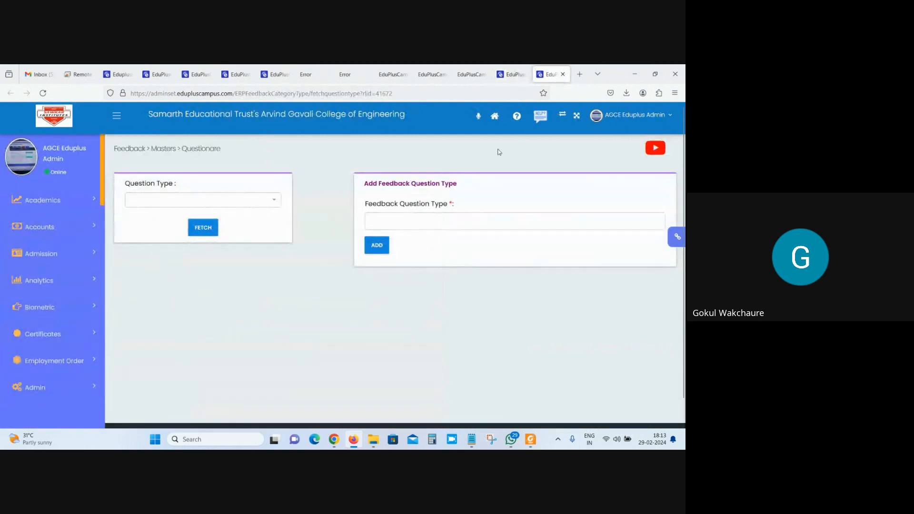
- Check the existing question types on the Questionare page and highlight the Add Feedback Question Type heading
{"action": "left_click", "coordinate": [161, 203]}
{"action": "left_click", "coordinate": [168, 199]}
{"action": "left_click", "coordinate": [144, 204]}
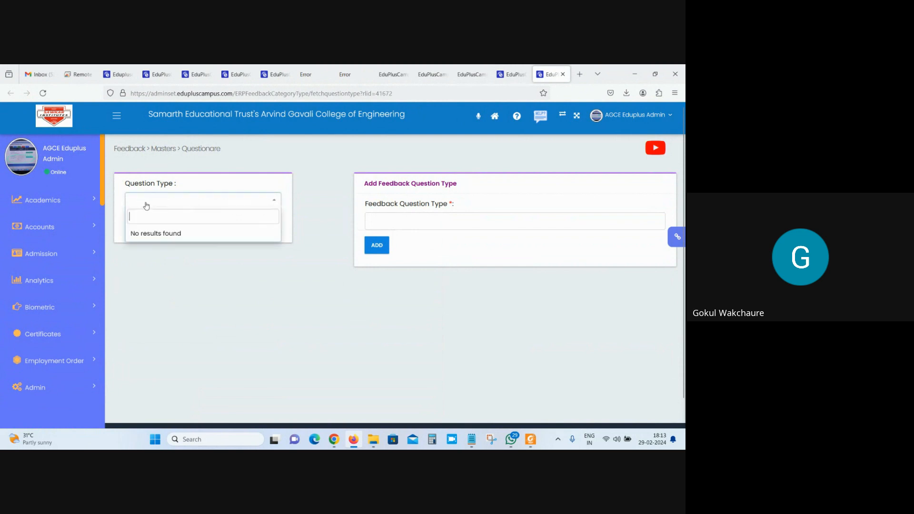
{"action": "left_click", "coordinate": [305, 175]}
{"action": "left_click_drag", "start_coordinate": [369, 184], "coordinate": [470, 184]}
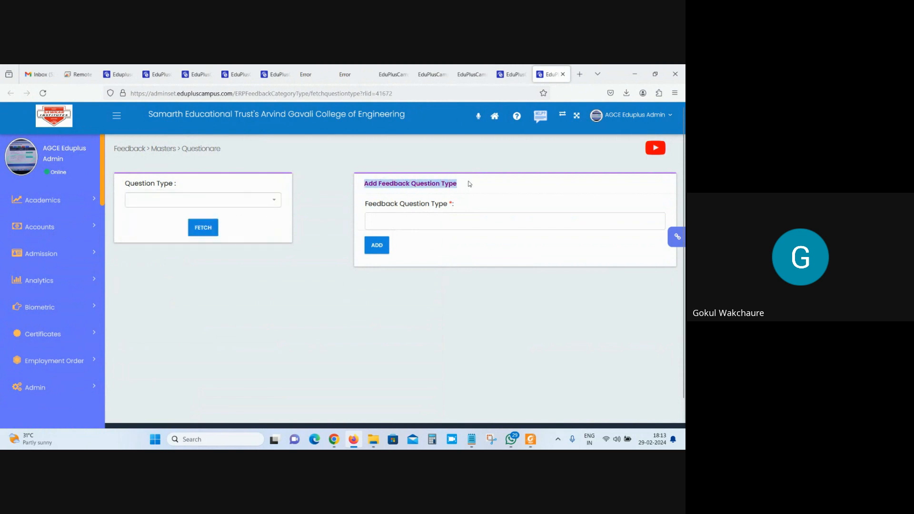
- Add MCQ and Subjective as feedback question types
{"action": "left_click", "coordinate": [467, 220]}
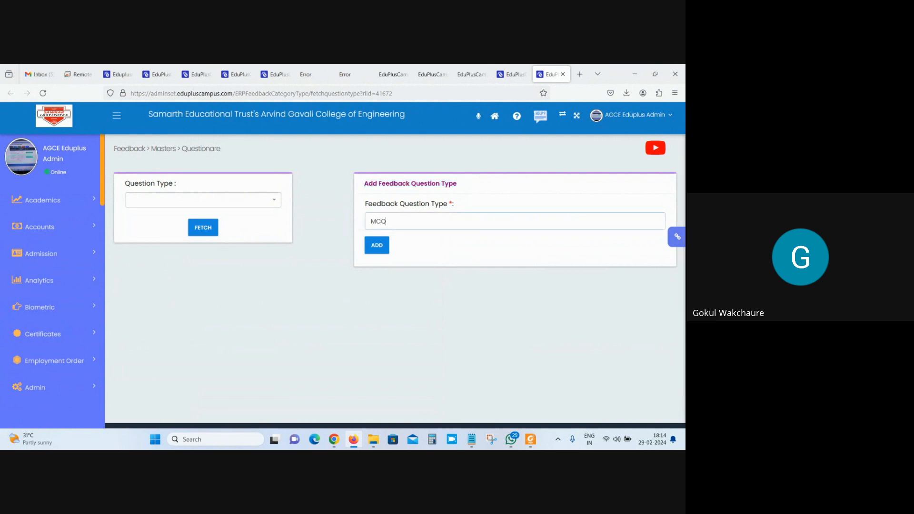
{"action": "left_click", "coordinate": [374, 245]}
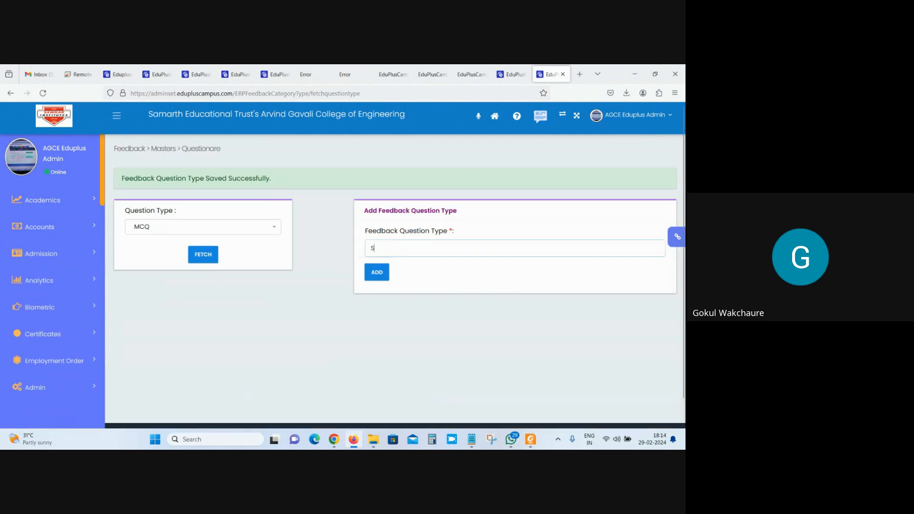
{"action": "type", "text": "Subjective"}
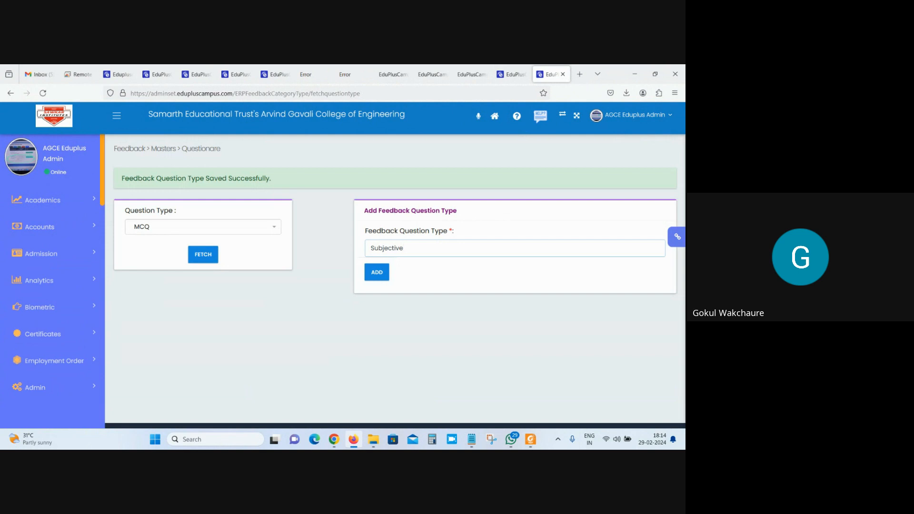
{"action": "left_click", "coordinate": [384, 272]}
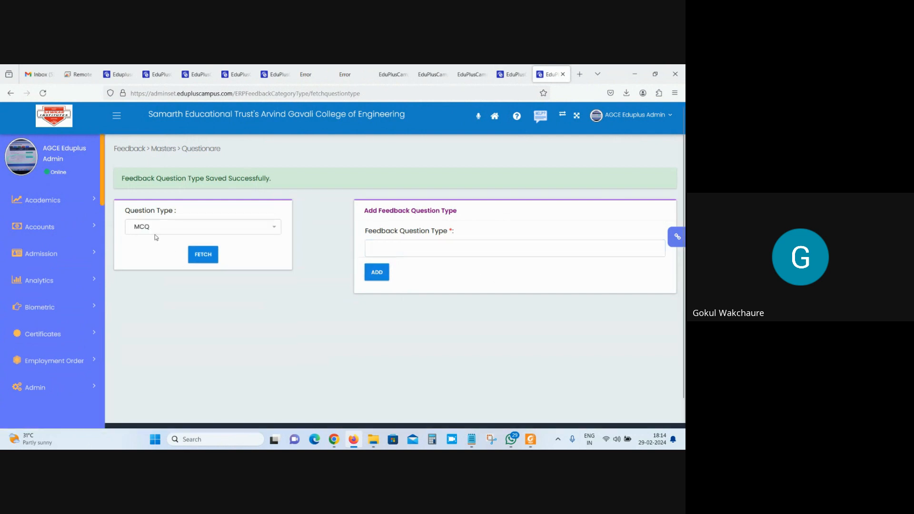
- Fetch the question summary details for the MCQ question type
{"action": "left_click", "coordinate": [155, 232]}
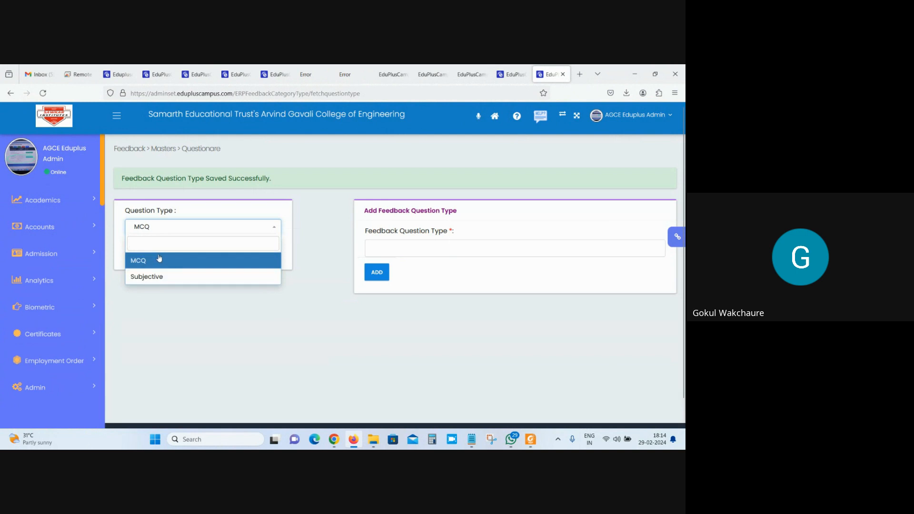
{"action": "left_click", "coordinate": [159, 259]}
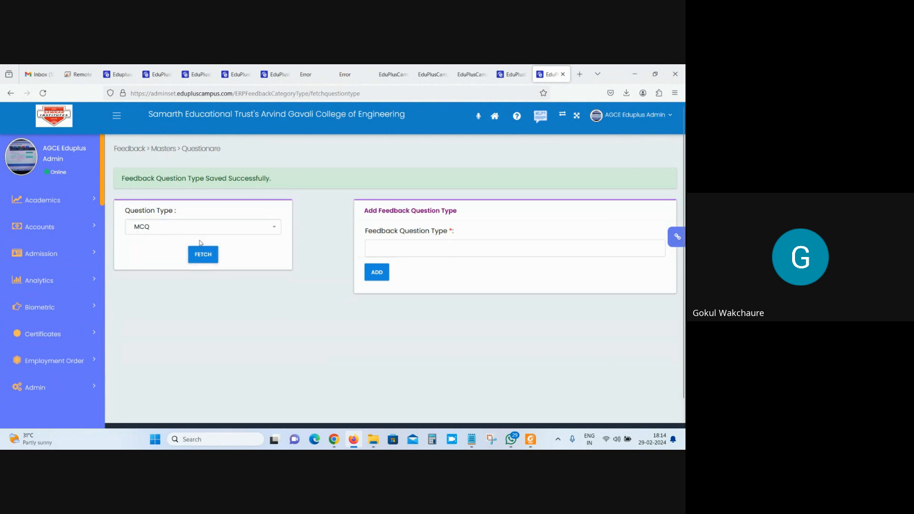
{"action": "left_click", "coordinate": [203, 259]}
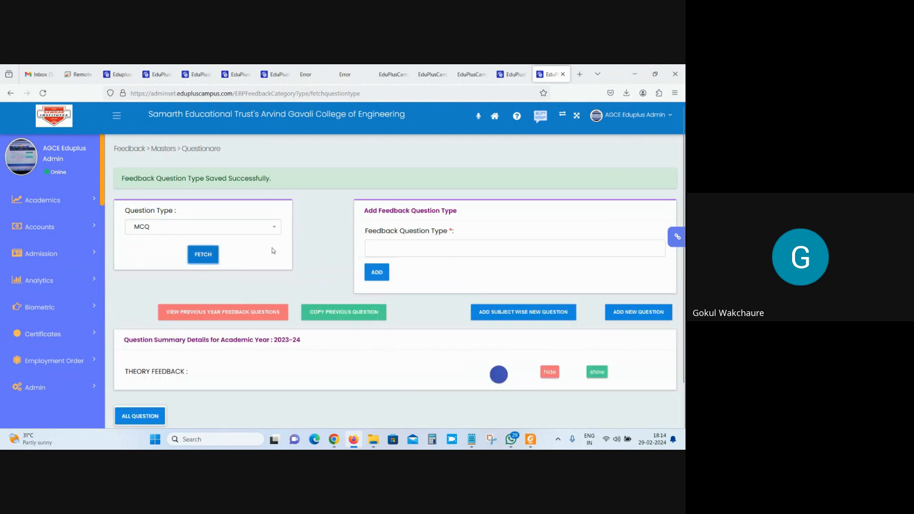
{"action": "scroll", "coordinate": [272, 251], "scroll_direction": "down", "scroll_amount": 1}
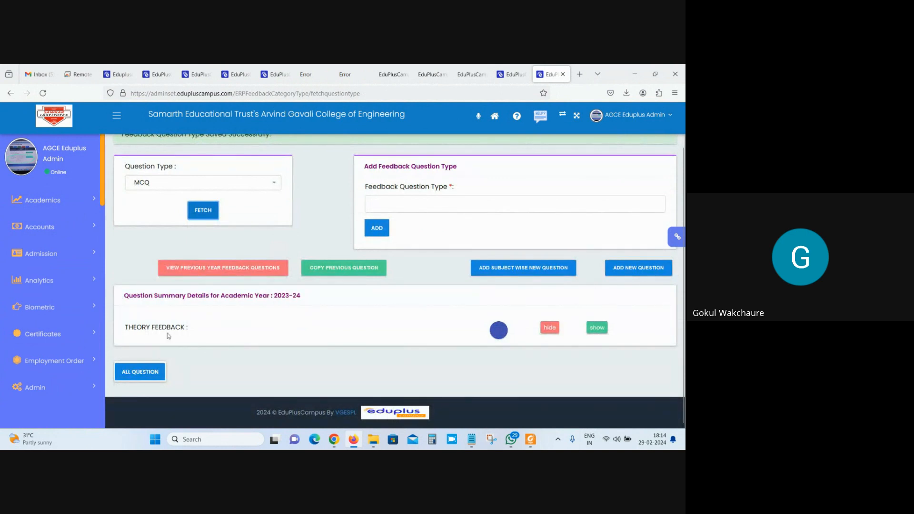
- Highlight THEORY FEEDBACK in the question summary, view the FB Category master in a new tab, and close that tab
{"action": "left_click", "coordinate": [511, 74]}
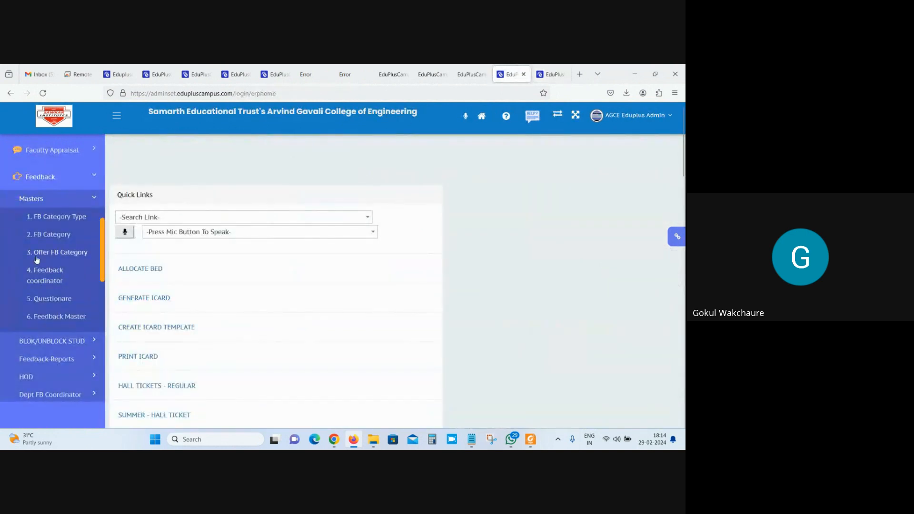
{"action": "left_click", "coordinate": [550, 74]}
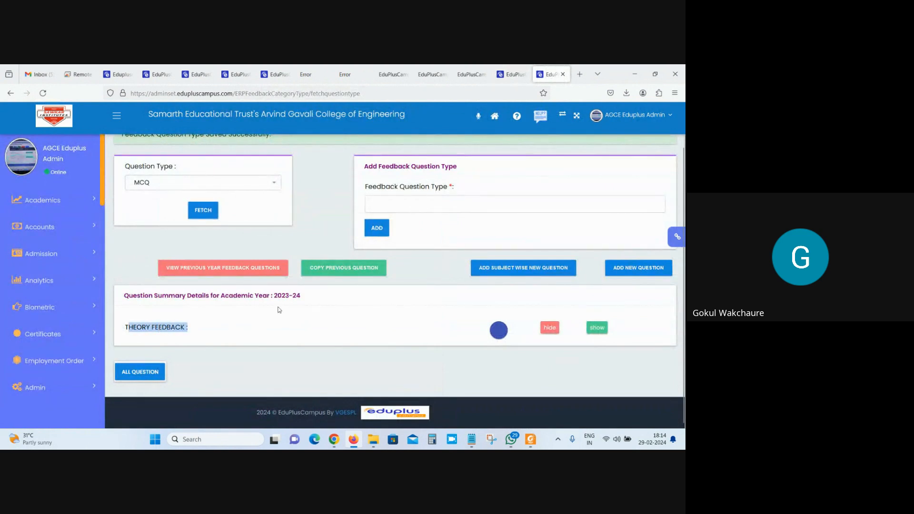
{"action": "left_click", "coordinate": [511, 74]}
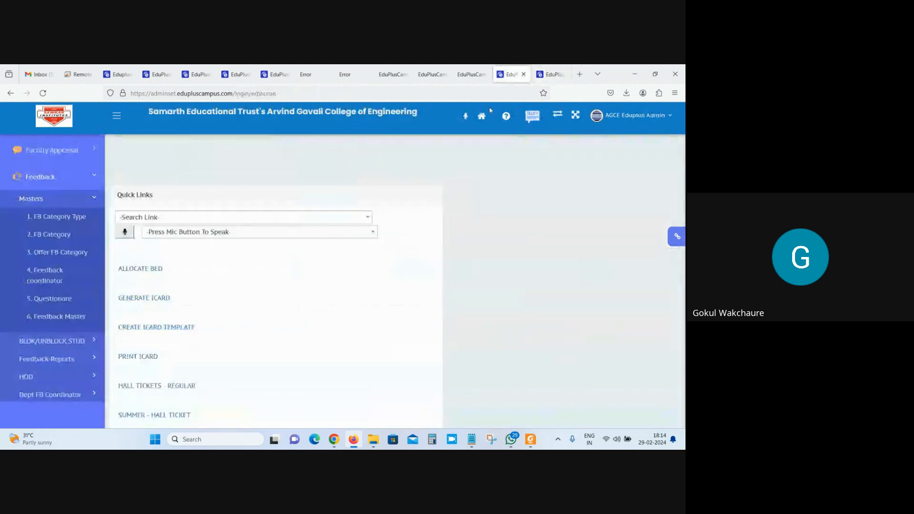
{"action": "right_click", "coordinate": [50, 235]}
{"action": "left_click", "coordinate": [72, 242]}
{"action": "left_click", "coordinate": [515, 74]}
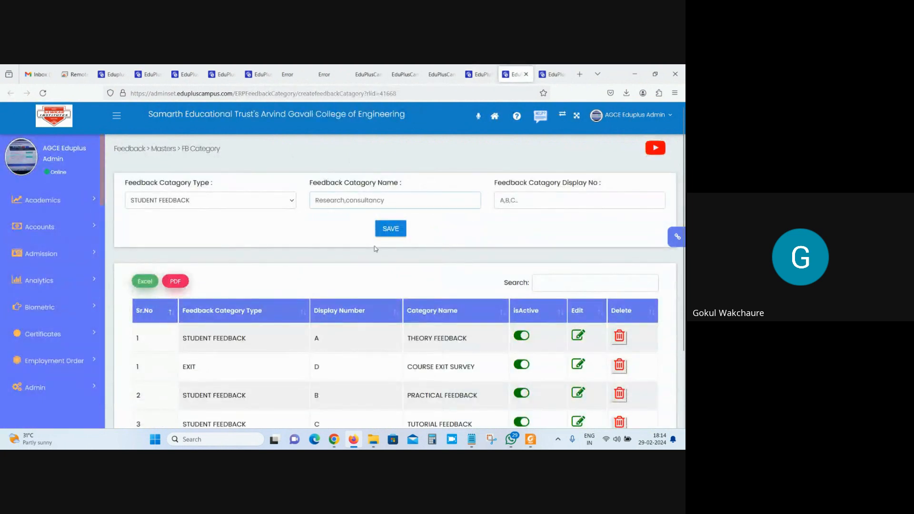
{"action": "left_click", "coordinate": [525, 74]}
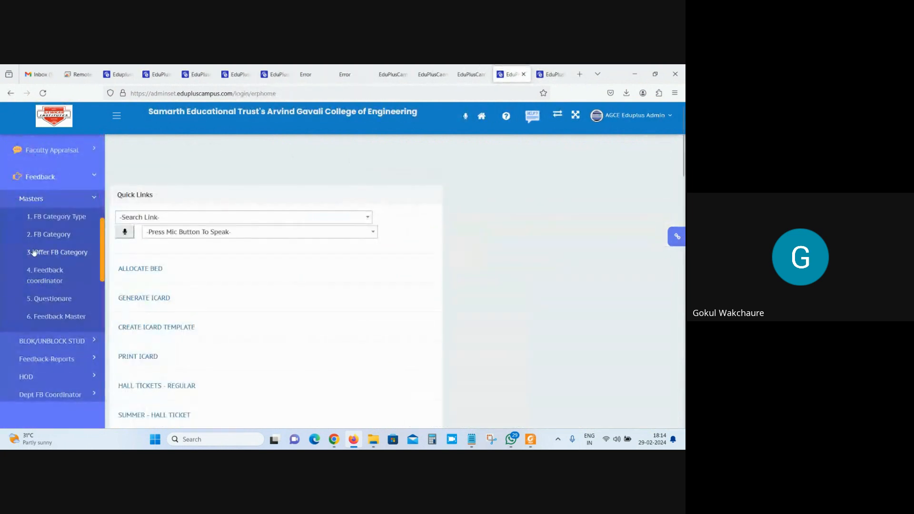
- Open Offer FB Category in a new tab and offer PRACTICAL FEEDBACK of type STUDENT FEEDBACK for 2023-24 with a weightage of 50
{"action": "right_click", "coordinate": [42, 253]}
{"action": "left_click", "coordinate": [74, 263]}
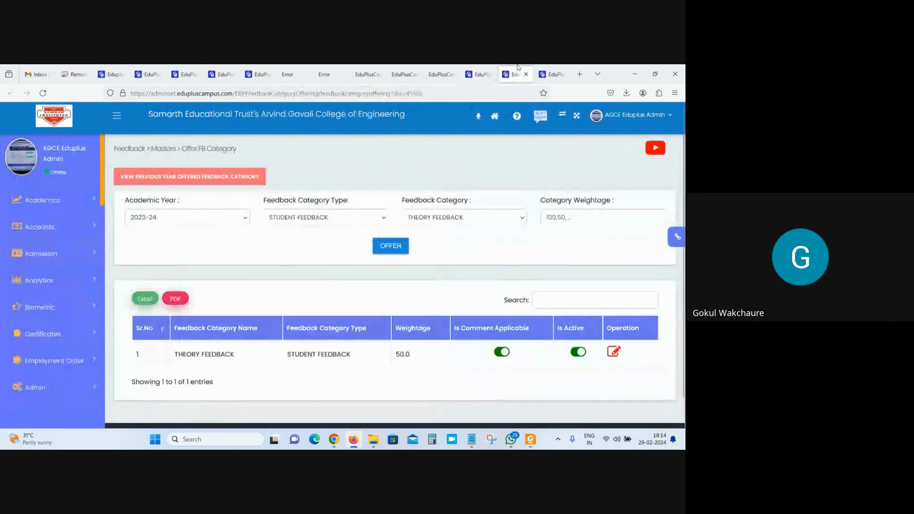
{"action": "left_click", "coordinate": [471, 219]}
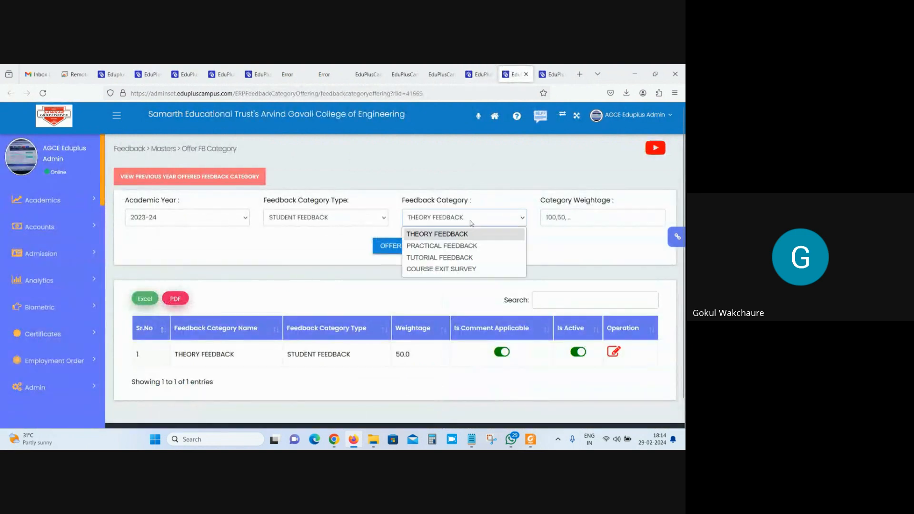
{"action": "left_click", "coordinate": [477, 245]}
{"action": "left_click", "coordinate": [574, 219]}
{"action": "type", "text": "50"}
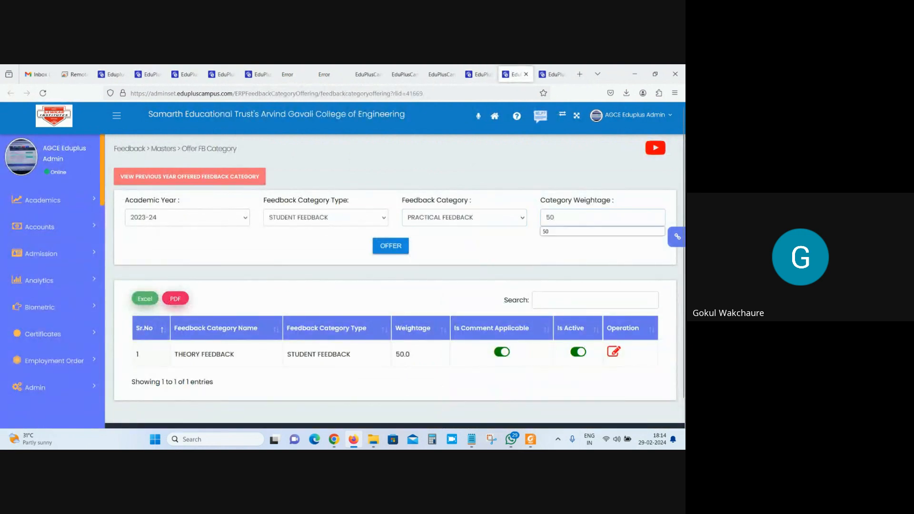
{"action": "left_click", "coordinate": [382, 247]}
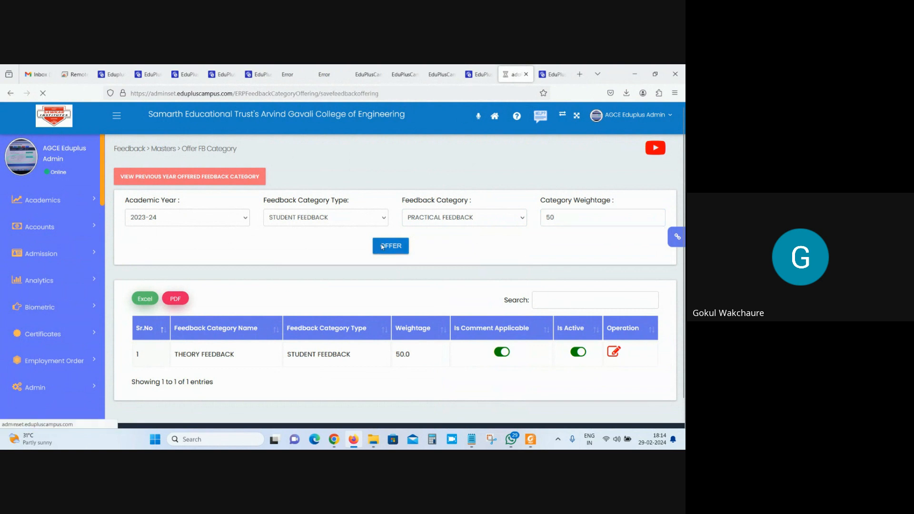
- Fetch the MCQ question summary again on the Questionare page and highlight the PRACTICAL FEEDBACK entry
{"action": "key", "text": "ctrl+Tab"}
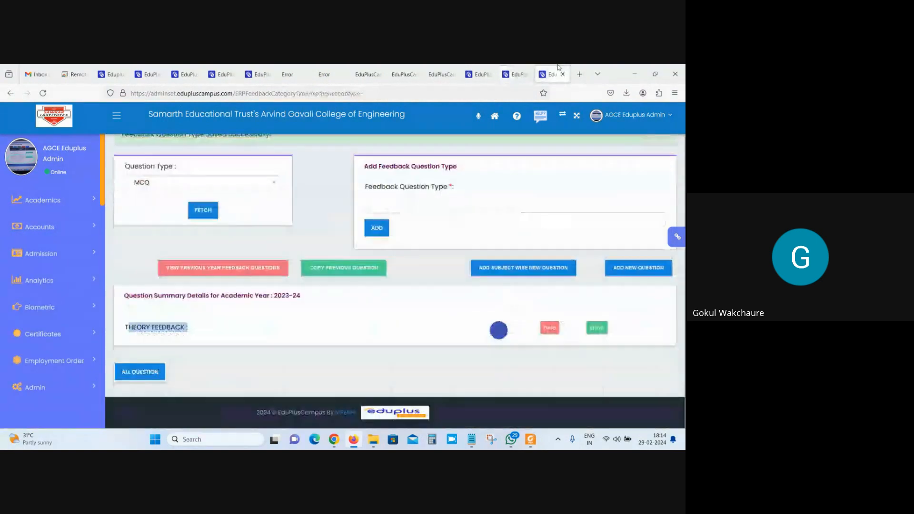
{"action": "left_click", "coordinate": [202, 216]}
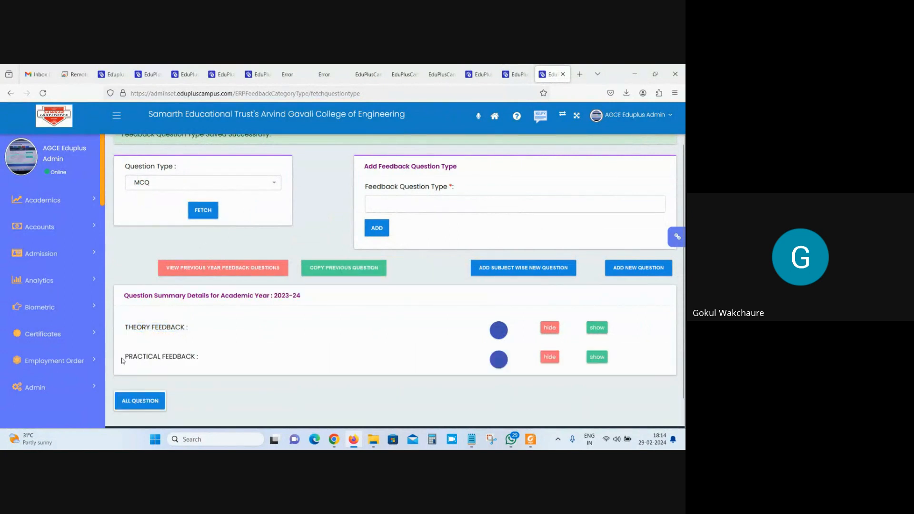
{"action": "left_click_drag", "start_coordinate": [123, 362], "coordinate": [177, 356]}
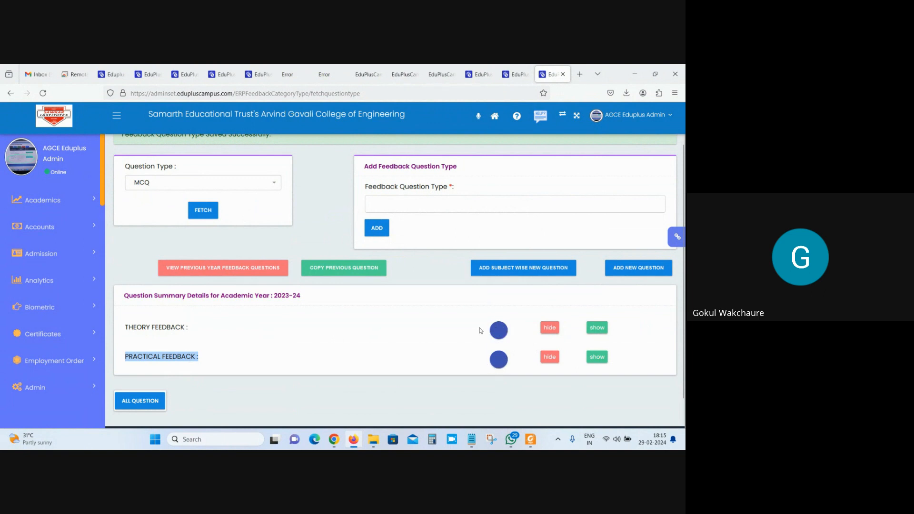
{"action": "scroll", "coordinate": [393, 365], "scroll_direction": "down", "scroll_amount": 1}
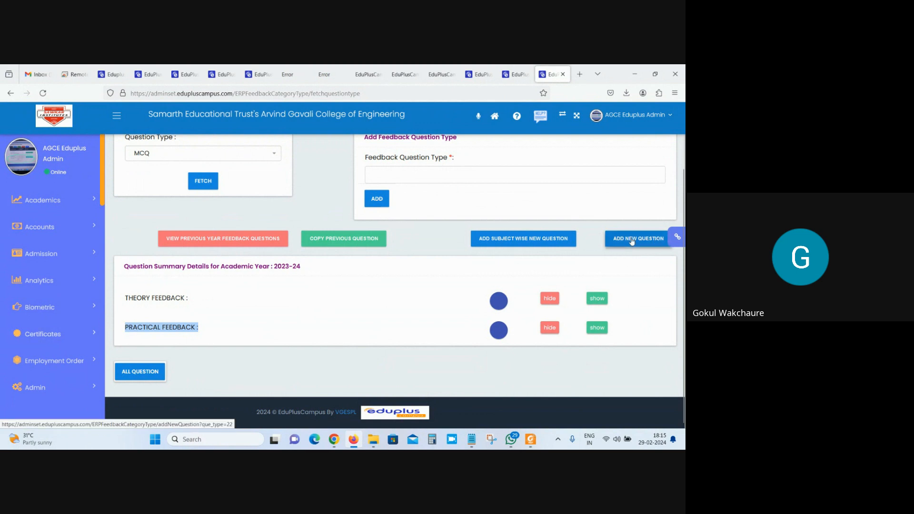
- Choose the EXIT category type and its COURSE EXIT SURVEY category for 2023-24 on the Offer FB Category page, without offering it
{"action": "left_click", "coordinate": [515, 74]}
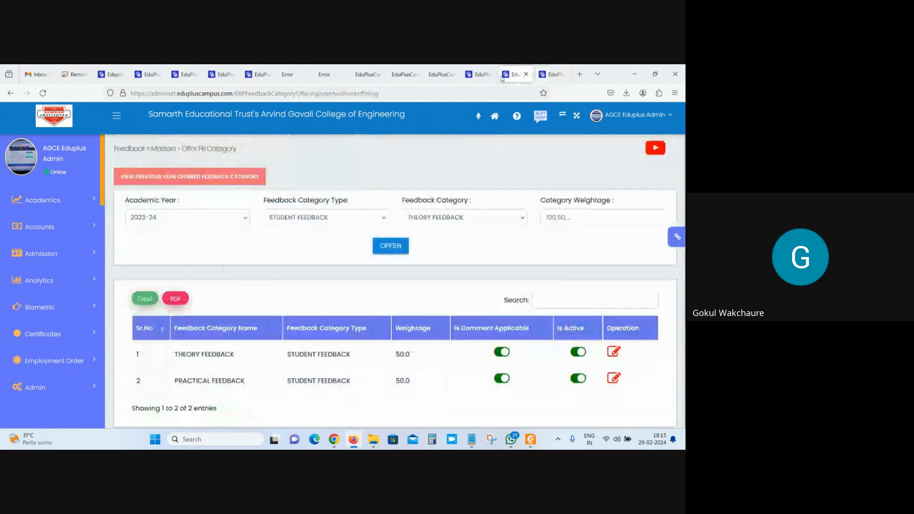
{"action": "left_click", "coordinate": [304, 217]}
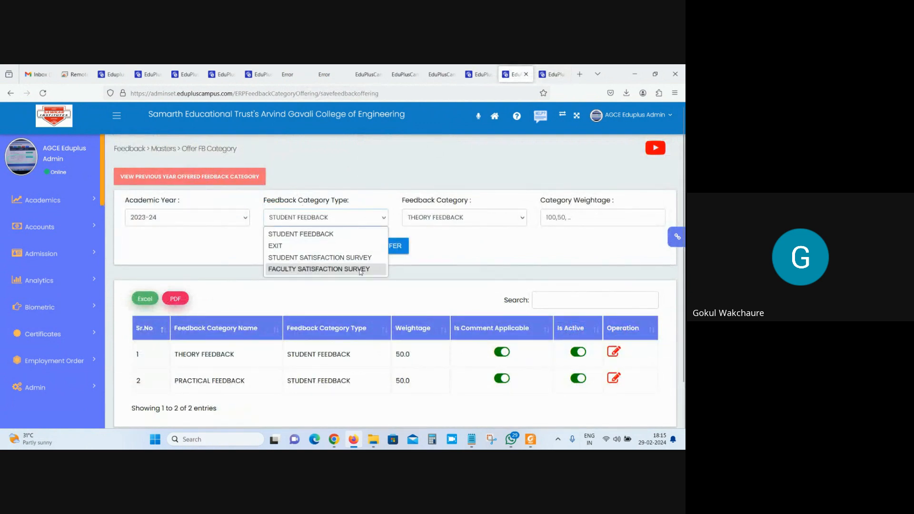
{"action": "left_click", "coordinate": [297, 247]}
{"action": "left_click", "coordinate": [431, 218]}
{"action": "left_click", "coordinate": [447, 236]}
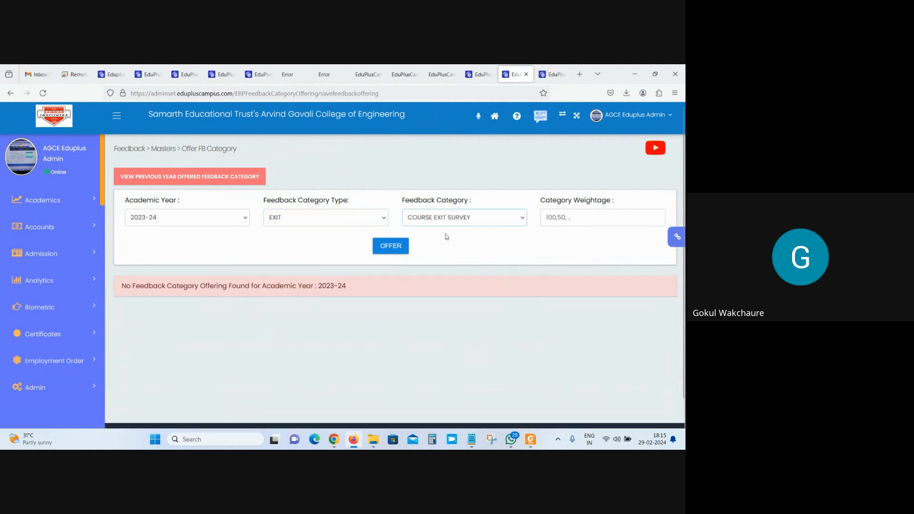
- Return to the Questionare page and show the Faculty options of the Feedback module
{"action": "left_click", "coordinate": [556, 69]}
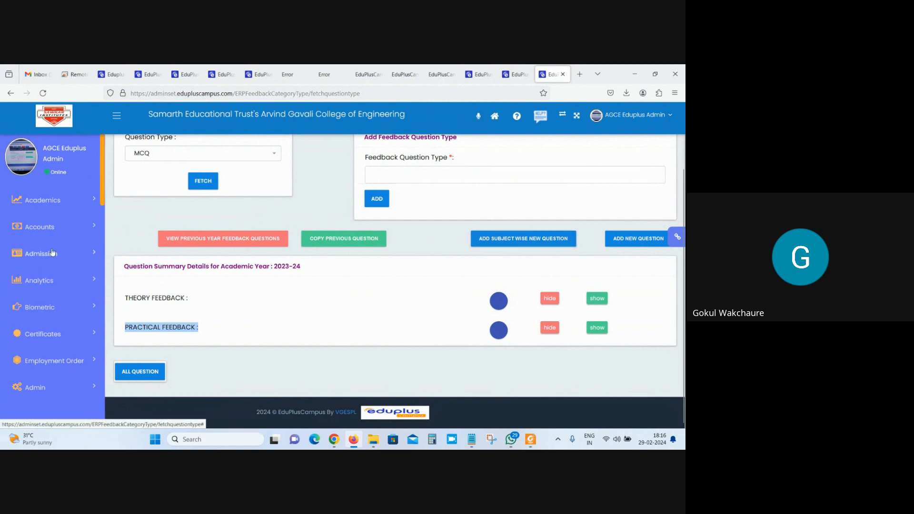
{"action": "scroll", "coordinate": [53, 245], "scroll_direction": "down", "scroll_amount": 4}
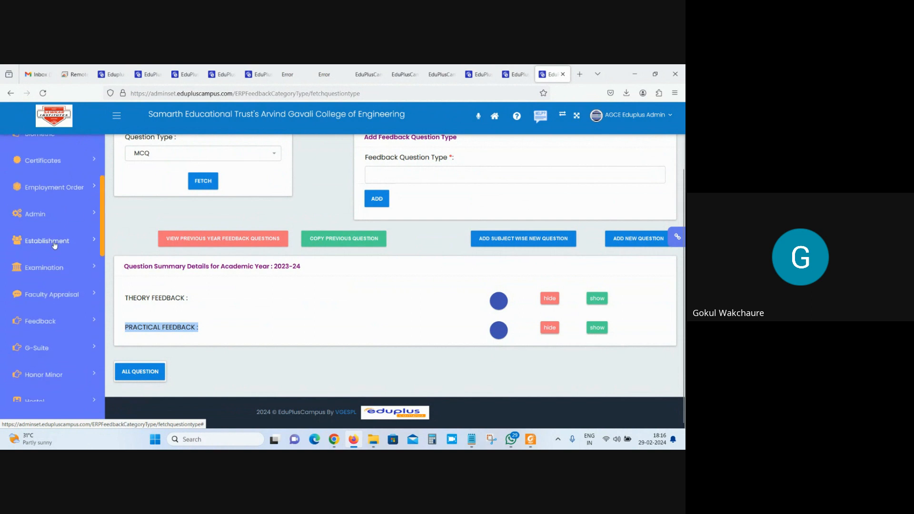
{"action": "left_click", "coordinate": [42, 322]}
{"action": "scroll", "coordinate": [59, 220], "scroll_direction": "down", "scroll_amount": 3}
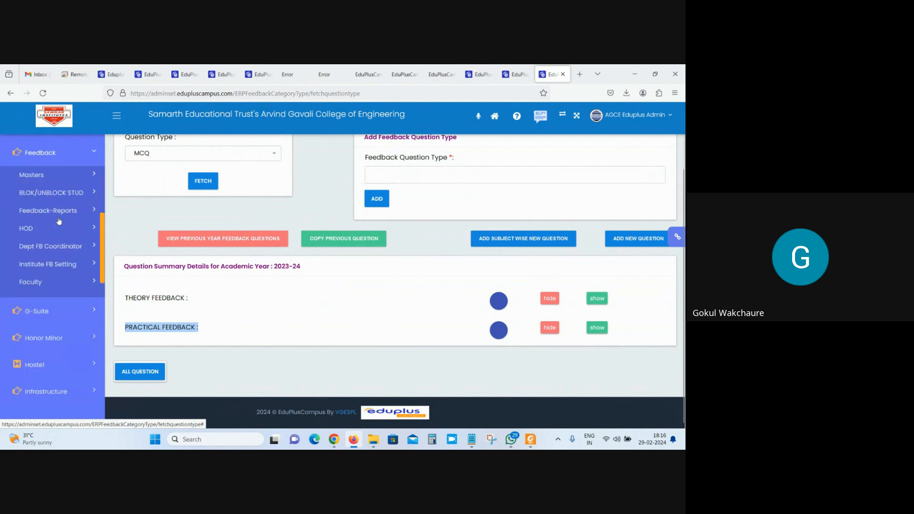
{"action": "left_click", "coordinate": [42, 286]}
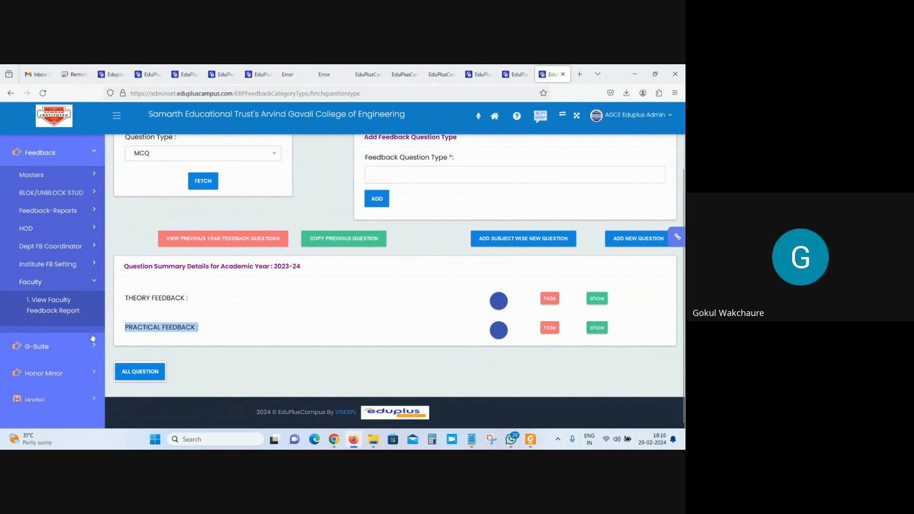
- Open admin.zealerp.in in a new browser tab and sign in with the saved Zeal account's e-mail and password
{"action": "left_click", "coordinate": [579, 74]}
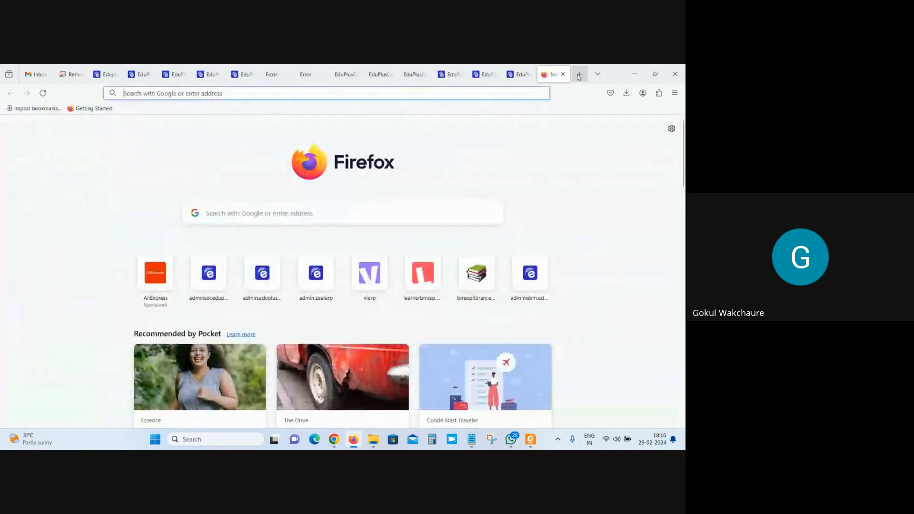
{"action": "type", "text": "zea"}
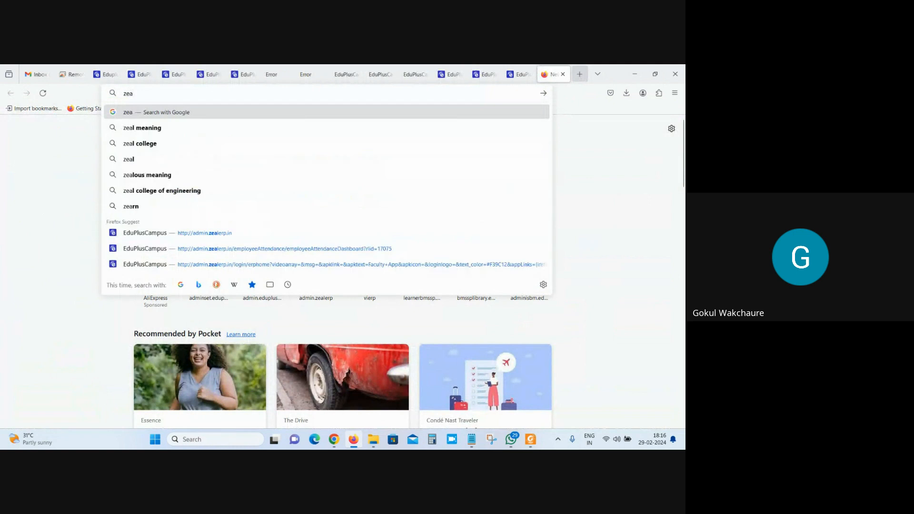
{"action": "left_click", "coordinate": [216, 233]}
{"action": "left_click", "coordinate": [436, 214]}
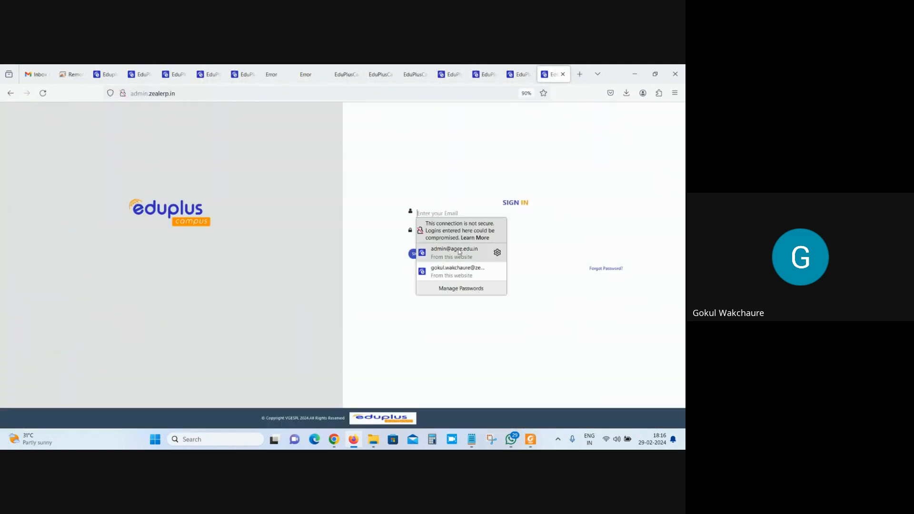
{"action": "left_click", "coordinate": [457, 271]}
{"action": "key", "text": "Return"}
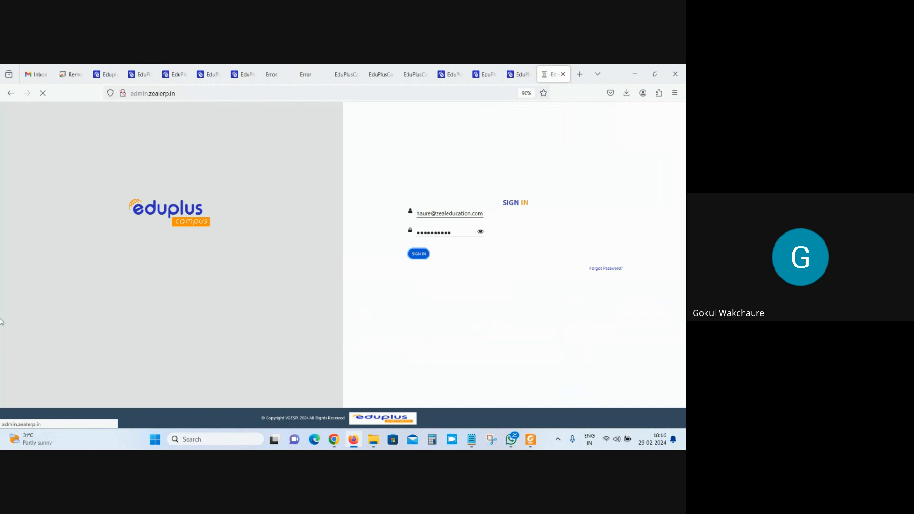
{"action": "left_click", "coordinate": [555, 70]}
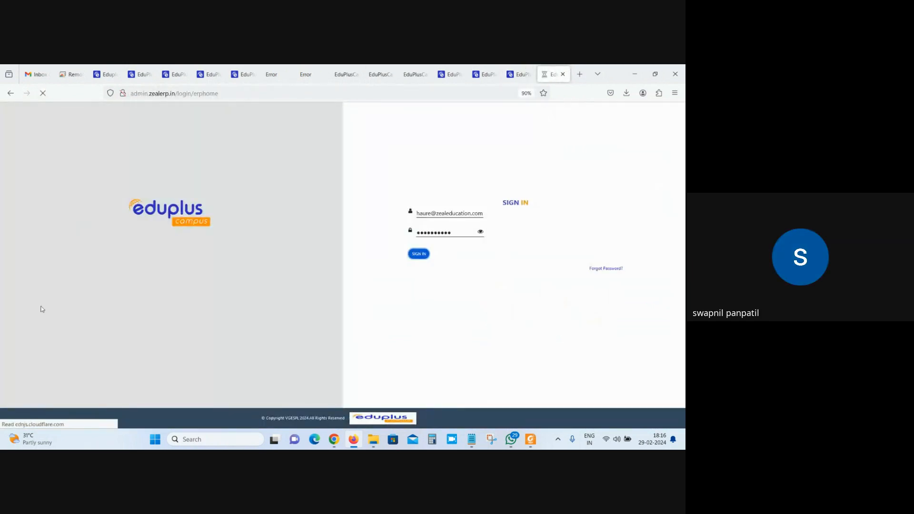
- Show the Faculty options of the Feedback module on the Zeal ERP home page
{"action": "scroll", "coordinate": [88, 157], "scroll_direction": "down", "scroll_amount": 10}
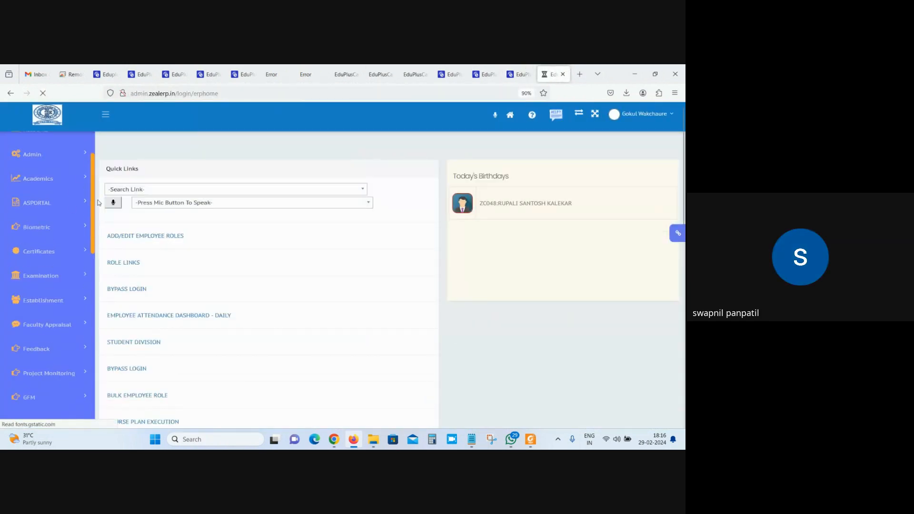
{"action": "left_click", "coordinate": [40, 158]}
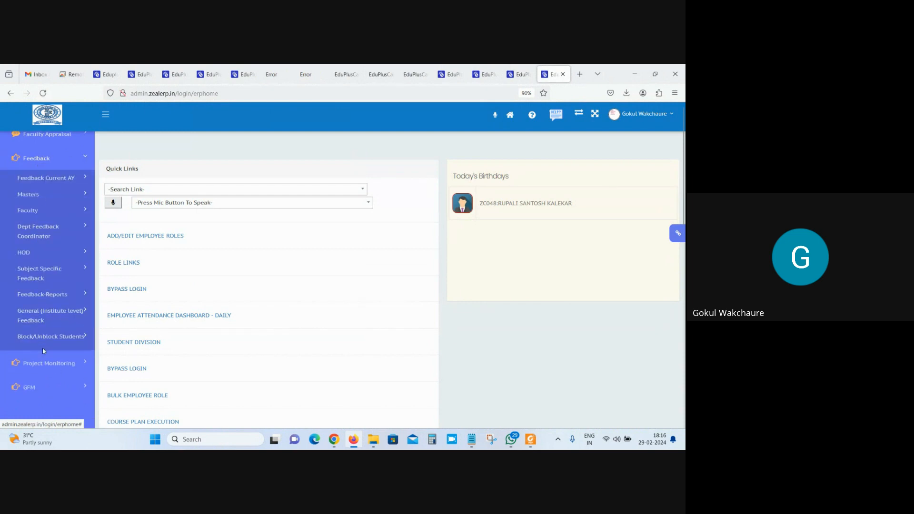
{"action": "scroll", "coordinate": [47, 242], "scroll_direction": "down", "scroll_amount": 3}
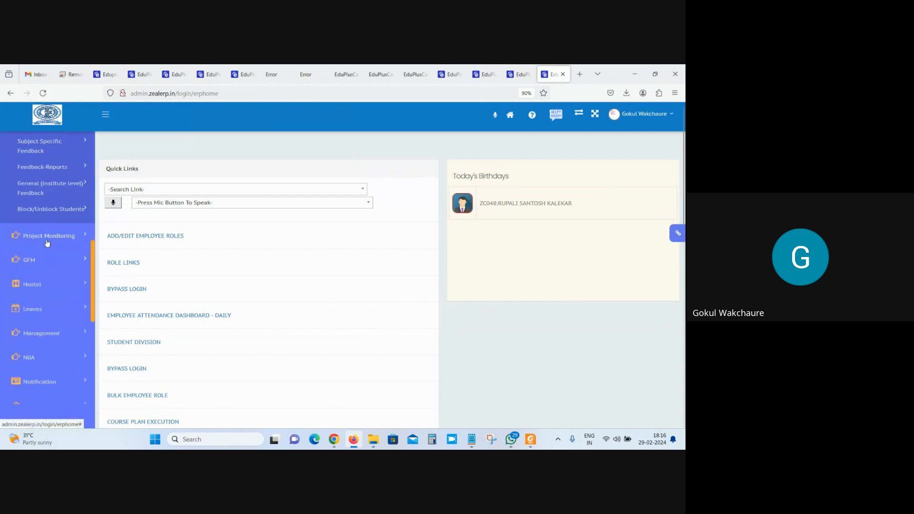
{"action": "scroll", "coordinate": [45, 241], "scroll_direction": "up", "scroll_amount": 4}
{"action": "left_click", "coordinate": [42, 266]}
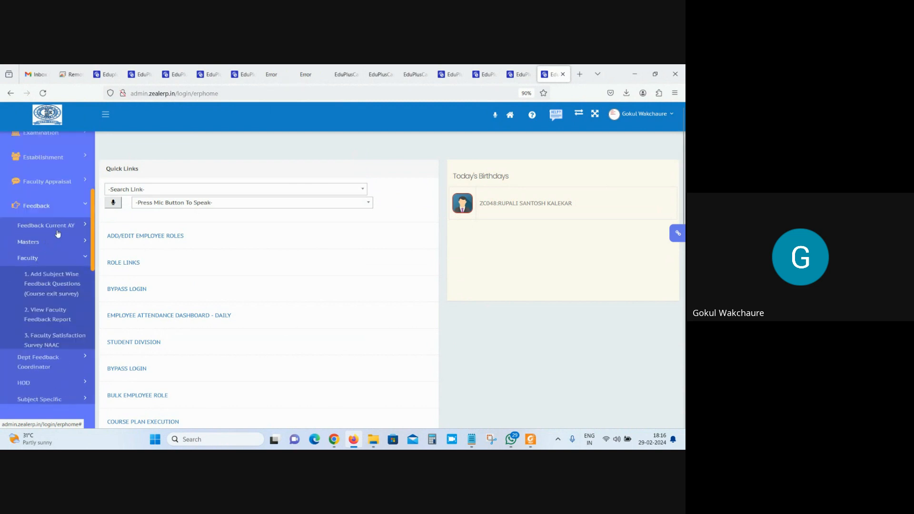
{"action": "scroll", "coordinate": [62, 233], "scroll_direction": "down", "scroll_amount": 2}
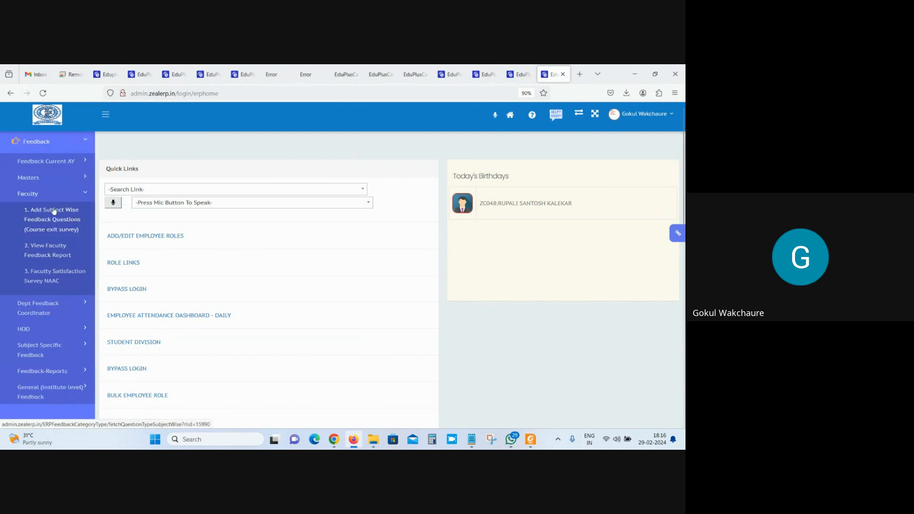
- Open Add Subject Wise Feedback Questions (Course exit survey) in a new tab and switch to it
{"action": "right_click", "coordinate": [59, 230]}
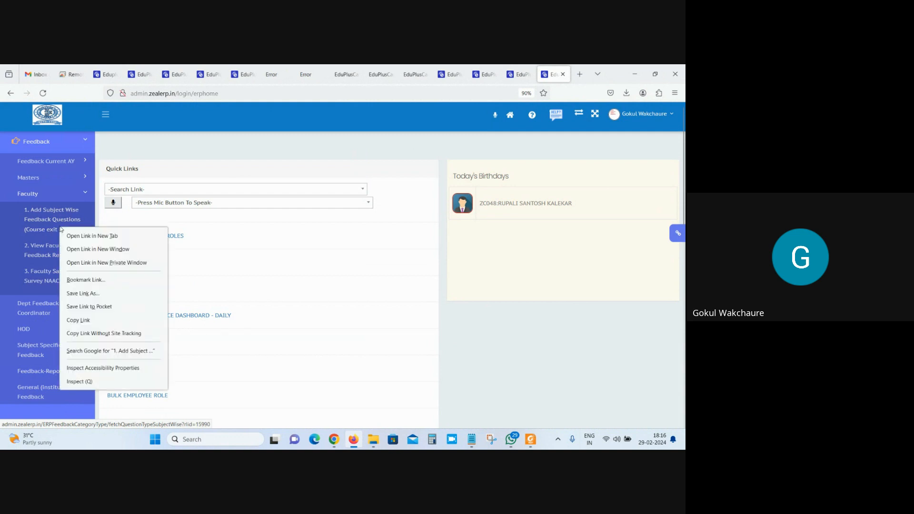
{"action": "left_click", "coordinate": [81, 237]}
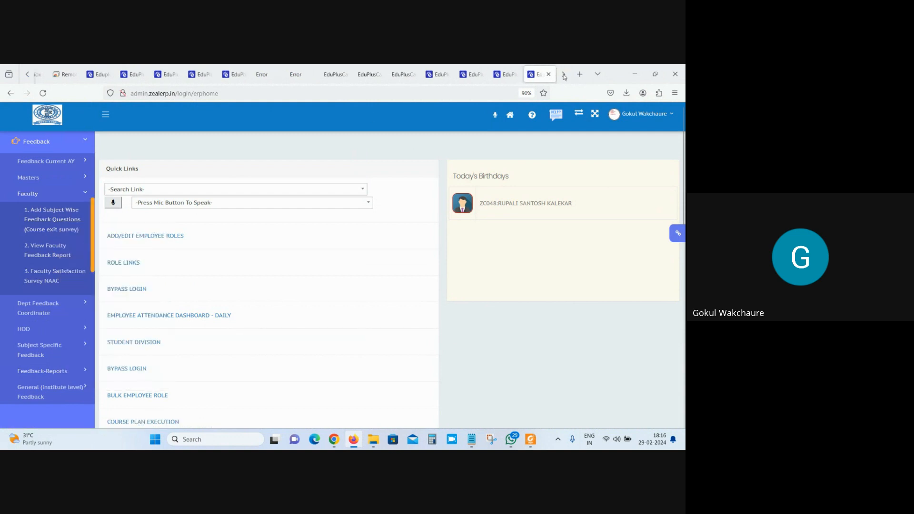
{"action": "left_click", "coordinate": [521, 73]}
{"action": "left_click", "coordinate": [533, 69]}
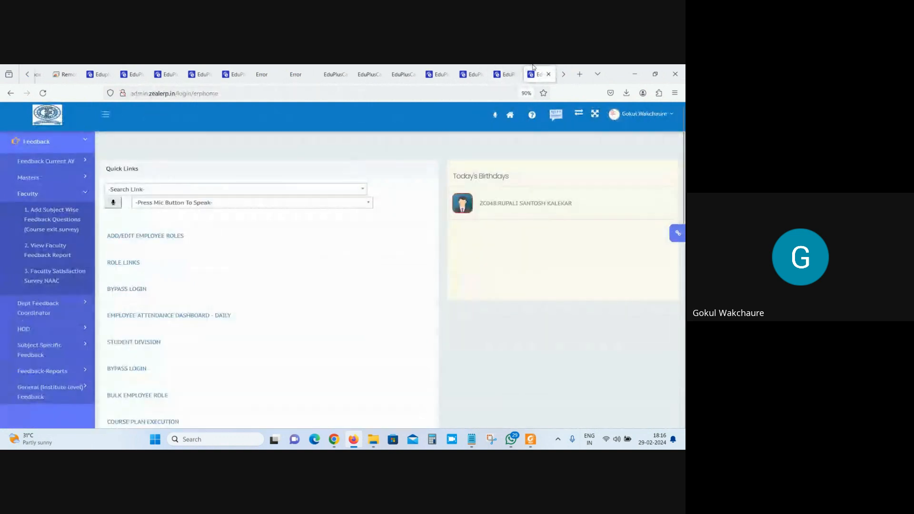
{"action": "left_click", "coordinate": [513, 68]}
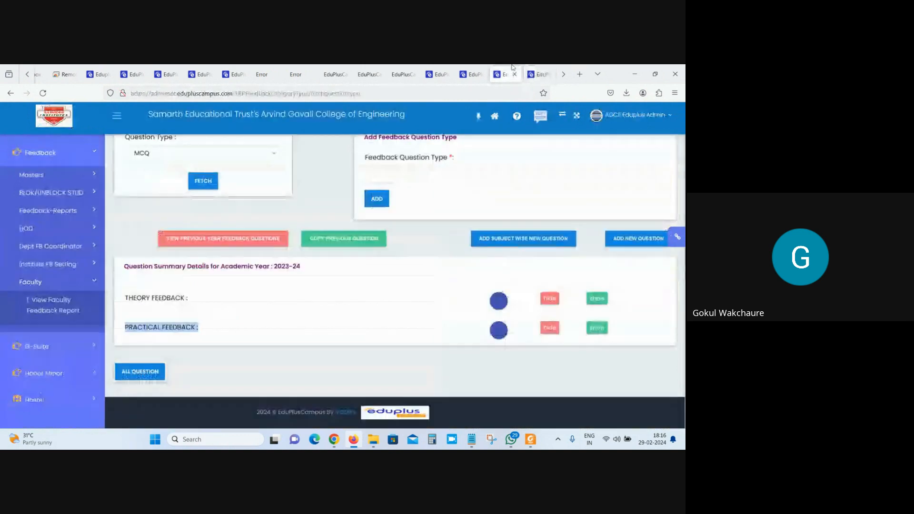
{"action": "key", "text": "ctrl+shift+Tab"}
{"action": "left_click", "coordinate": [513, 67]}
{"action": "key", "text": "ctrl+Tab"}
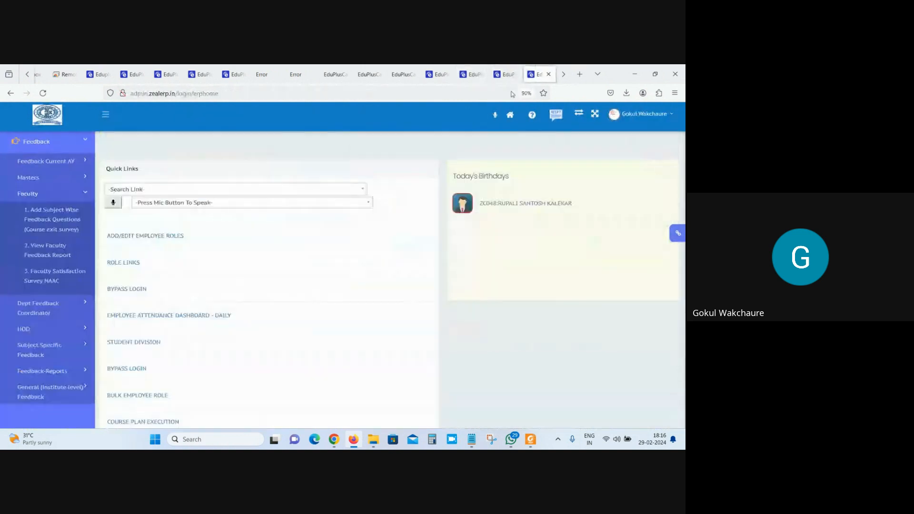
{"action": "right_click", "coordinate": [38, 213]}
{"action": "left_click", "coordinate": [52, 222]}
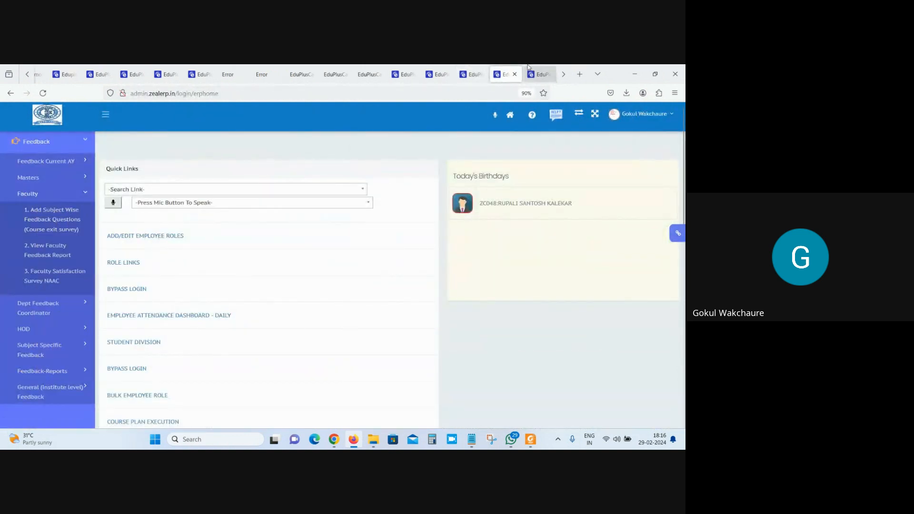
{"action": "left_click", "coordinate": [529, 67]}
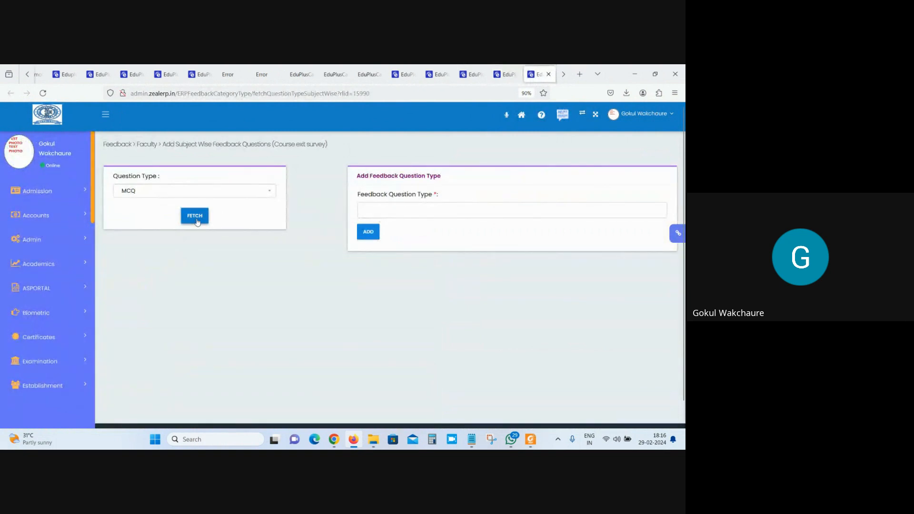
- Fetch the MCQ question summary, open the form for adding a subject-wise new question, and highlight its Course exit survey title
{"action": "left_click", "coordinate": [196, 222]}
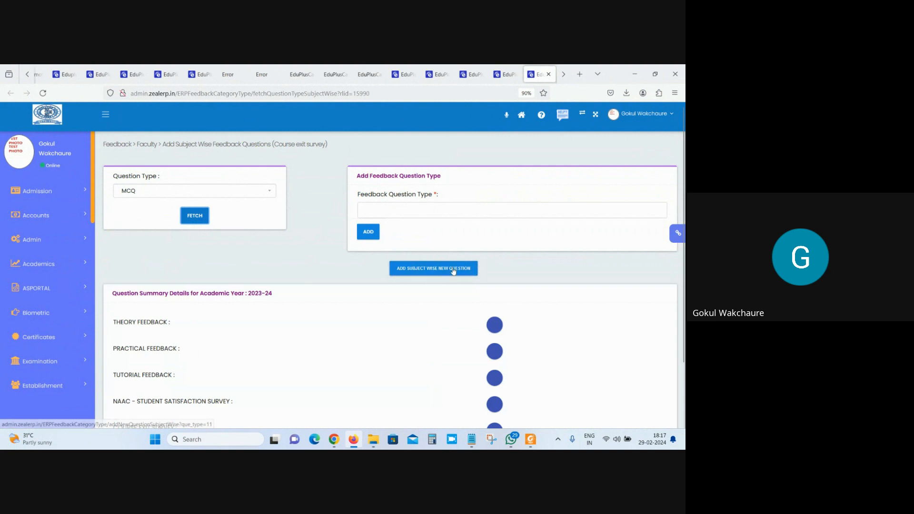
{"action": "left_click", "coordinate": [413, 273]}
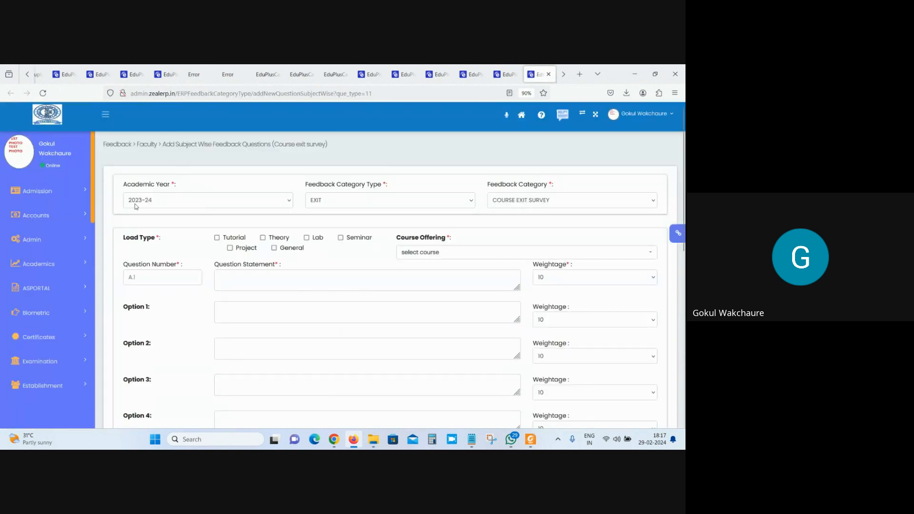
{"action": "left_click_drag", "start_coordinate": [231, 144], "coordinate": [356, 141]}
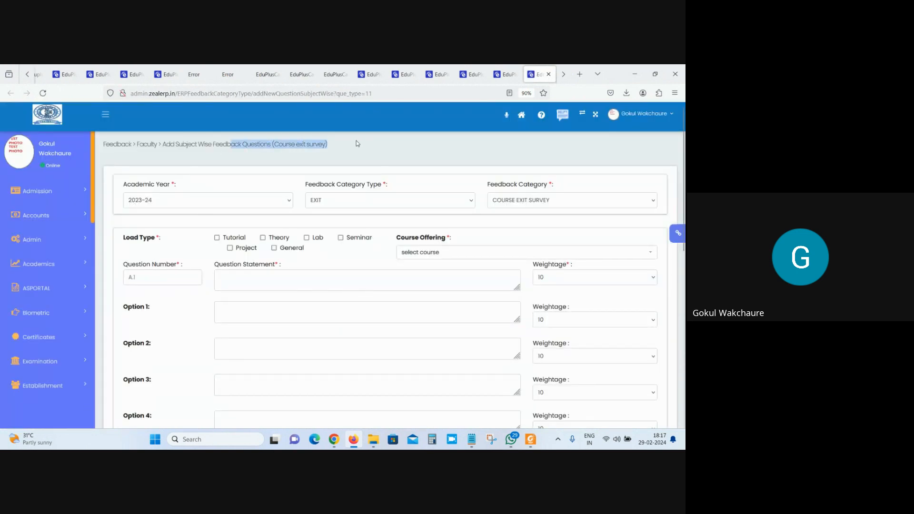
- Review the feedback category type and category choices, and pick 2023-24 as the academic year
{"action": "left_click", "coordinate": [355, 201]}
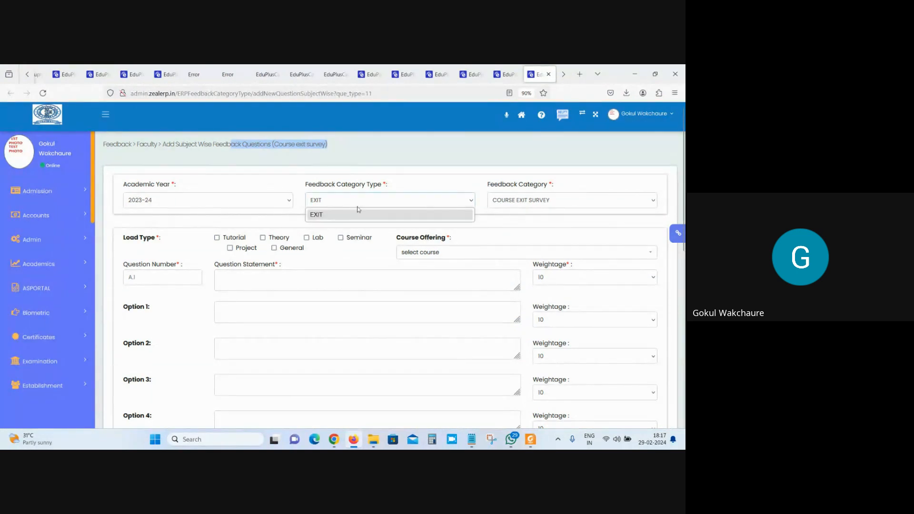
{"action": "left_click", "coordinate": [552, 200]}
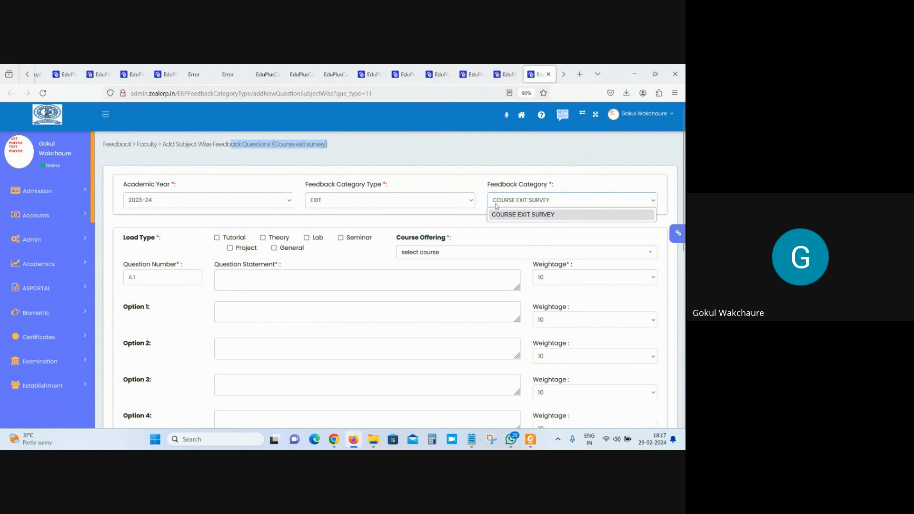
{"action": "left_click", "coordinate": [227, 209]}
{"action": "left_click", "coordinate": [228, 200]}
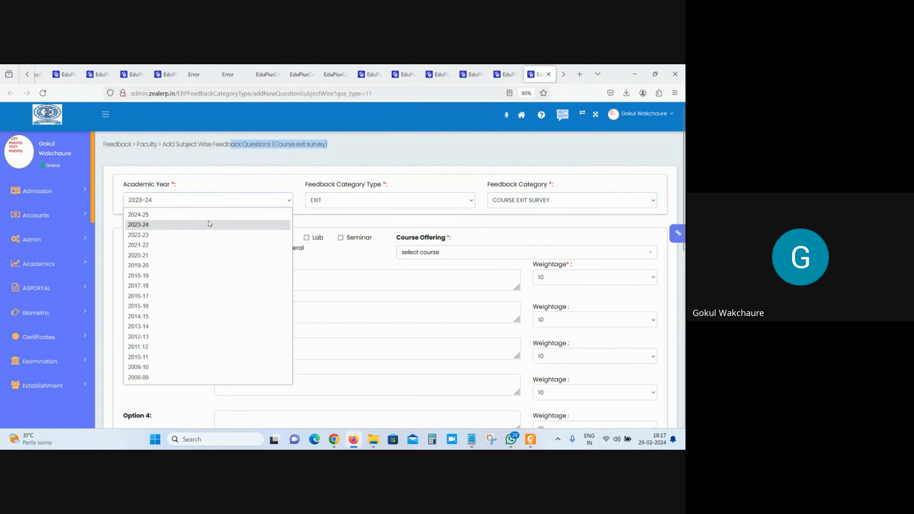
{"action": "left_click", "coordinate": [210, 224]}
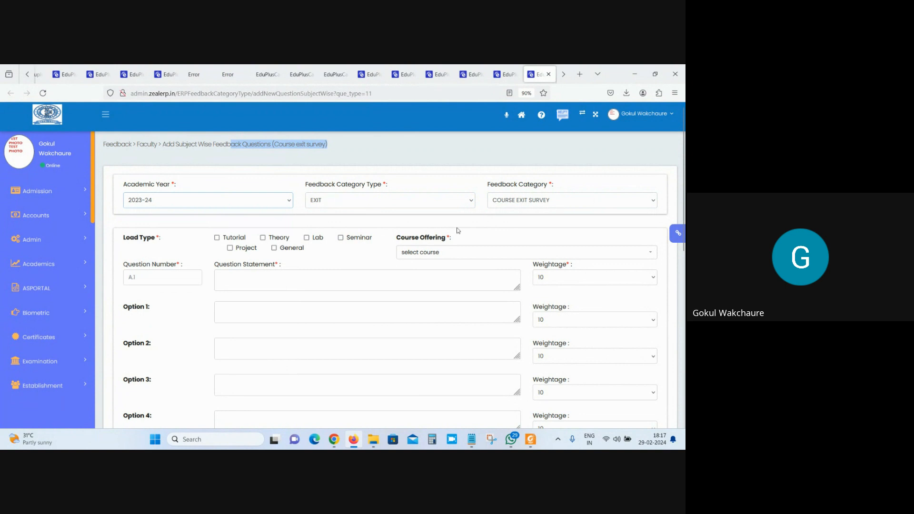
- Select the Theory load type for the new question and list the available course offerings
{"action": "left_click", "coordinate": [263, 238]}
{"action": "left_click", "coordinate": [232, 276]}
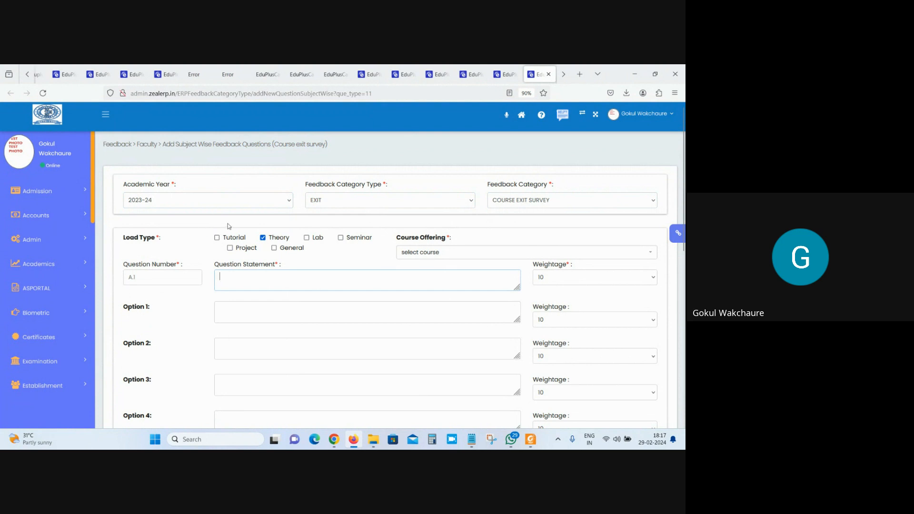
{"action": "left_click", "coordinate": [430, 257]}
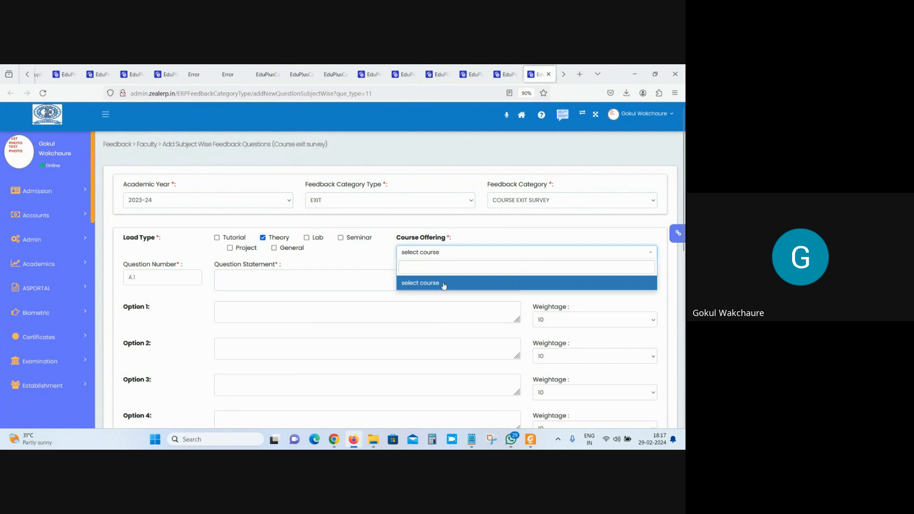
- Set the academic year to 2022-23 and check the course offerings for it
{"action": "left_click", "coordinate": [169, 199]}
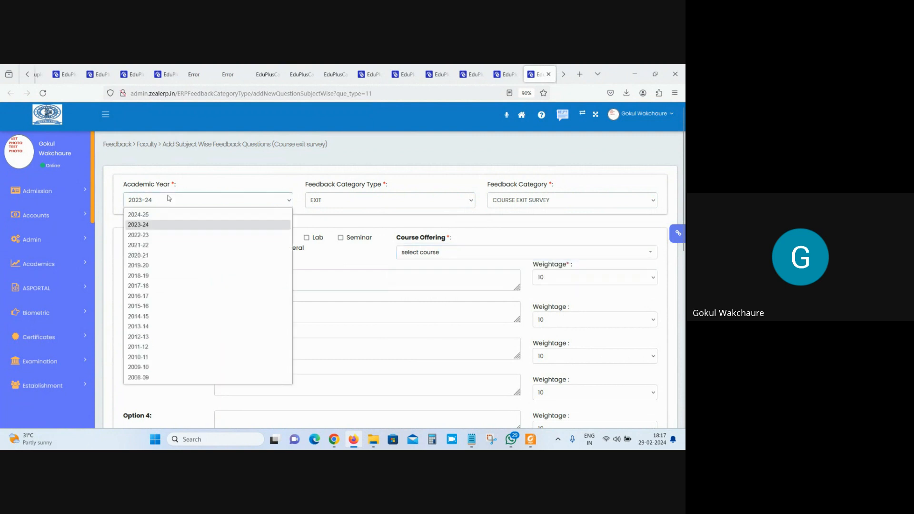
{"action": "left_click", "coordinate": [167, 235]}
{"action": "left_click", "coordinate": [444, 253]}
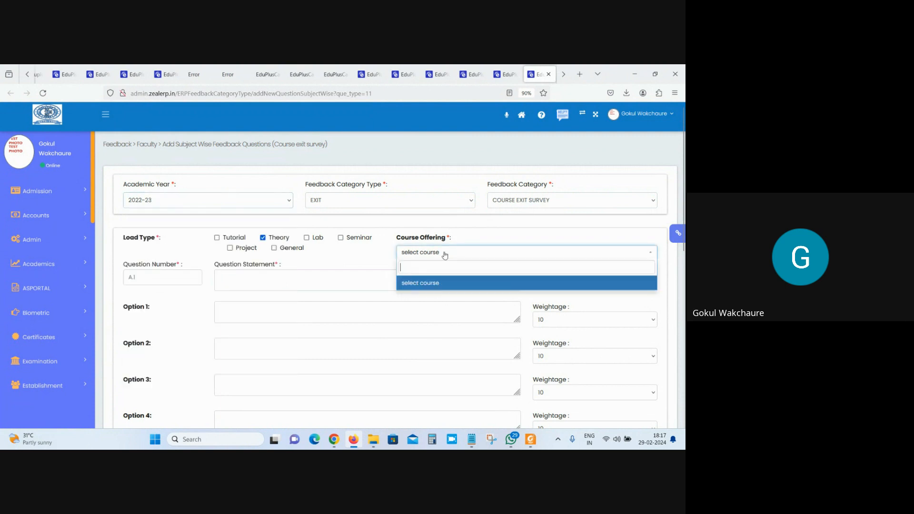
{"action": "left_click", "coordinate": [42, 94]}
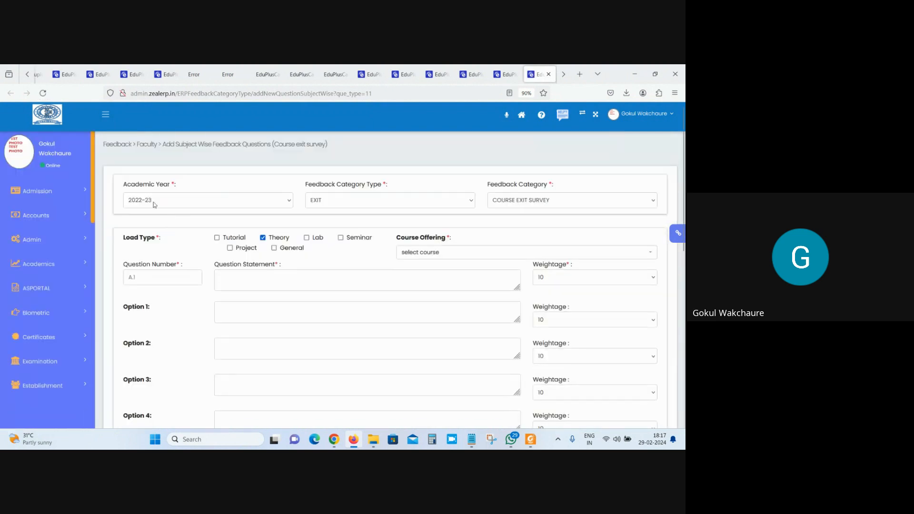
- Set the academic year to 2021-22, check its course offerings, and place the cursor in the empty question number field
{"action": "left_click", "coordinate": [155, 204]}
{"action": "left_click", "coordinate": [143, 244]}
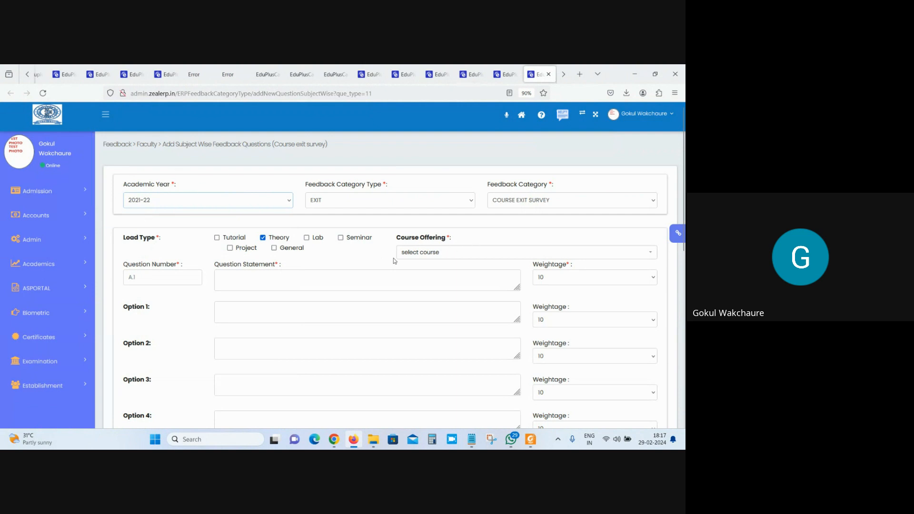
{"action": "left_click", "coordinate": [440, 249]}
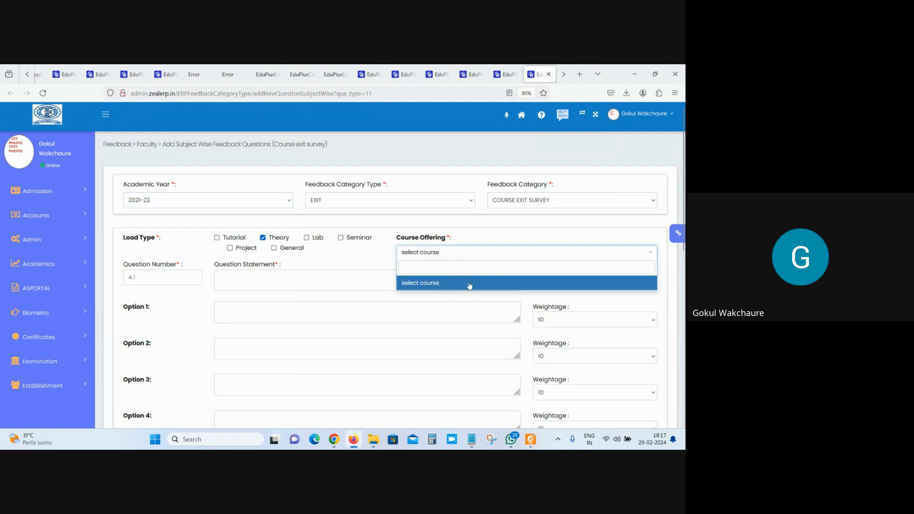
{"action": "left_click", "coordinate": [153, 276]}
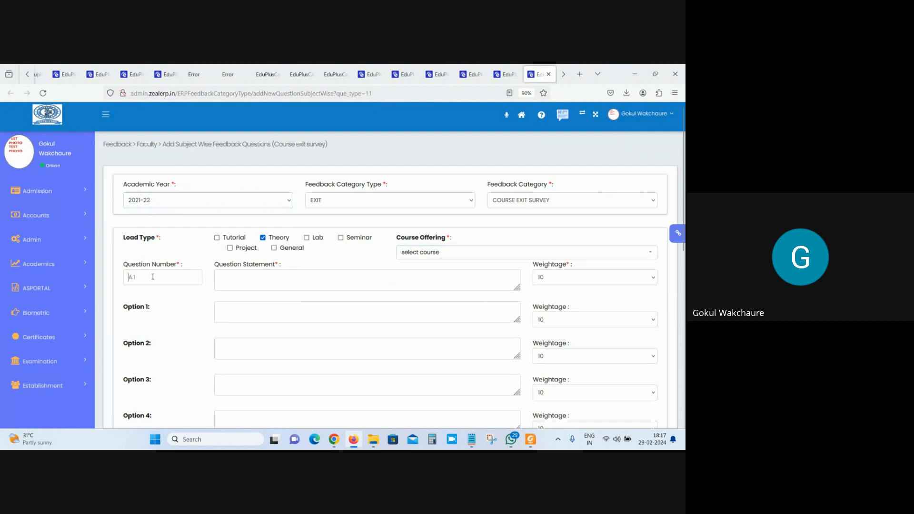
- Return to the AGCE Questionare page and highlight the THEORY FEEDBACK and PRACTICAL FEEDBACK entries in the question summary
{"action": "left_click", "coordinate": [505, 74]}
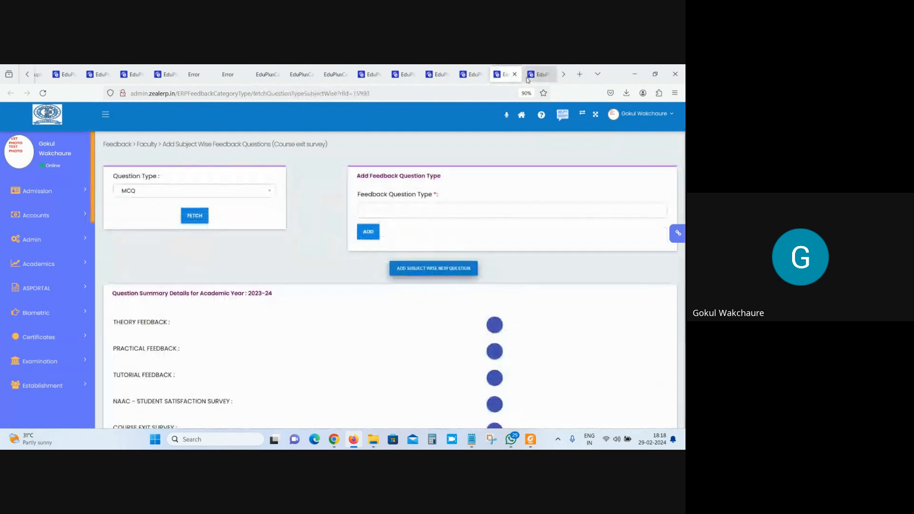
{"action": "left_click", "coordinate": [472, 75]}
{"action": "left_click", "coordinate": [437, 75]}
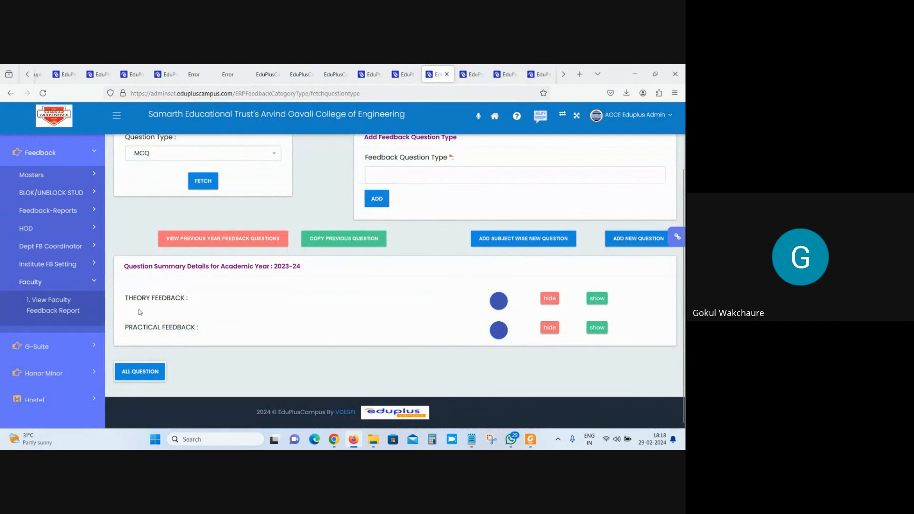
{"action": "left_click_drag", "start_coordinate": [126, 300], "coordinate": [192, 299]}
{"action": "left_click_drag", "start_coordinate": [137, 332], "coordinate": [241, 329]}
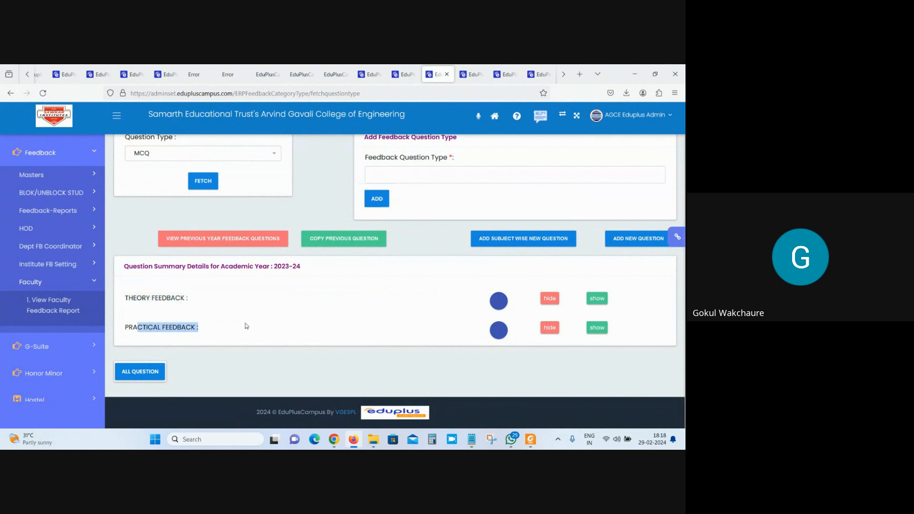
- Open the new question form and check the available academic years
{"action": "left_click", "coordinate": [628, 244]}
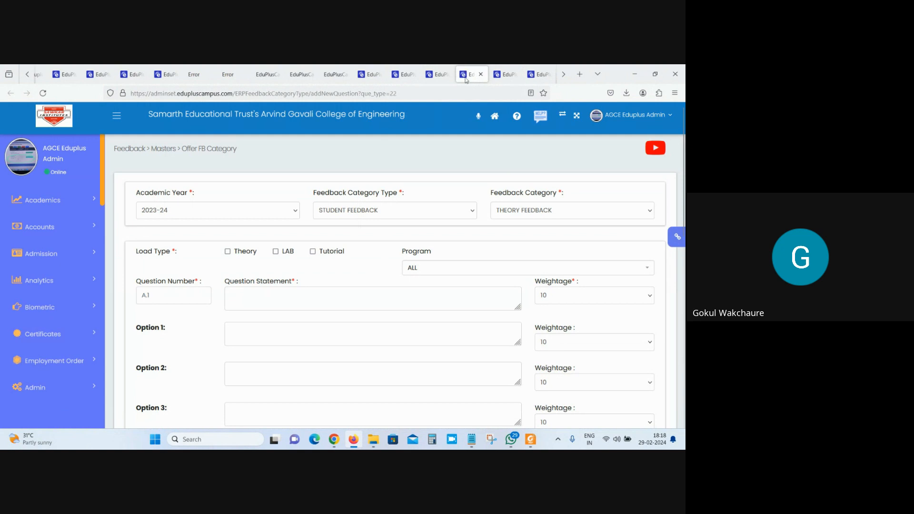
{"action": "left_click", "coordinate": [188, 206]}
{"action": "left_click", "coordinate": [188, 212]}
- Try the STUDENT SATISFACTION SURVEY and FACULTY SATISFACTION SURVEY category types, returning to STUDENT FEEDBACK
{"action": "left_click", "coordinate": [341, 212]}
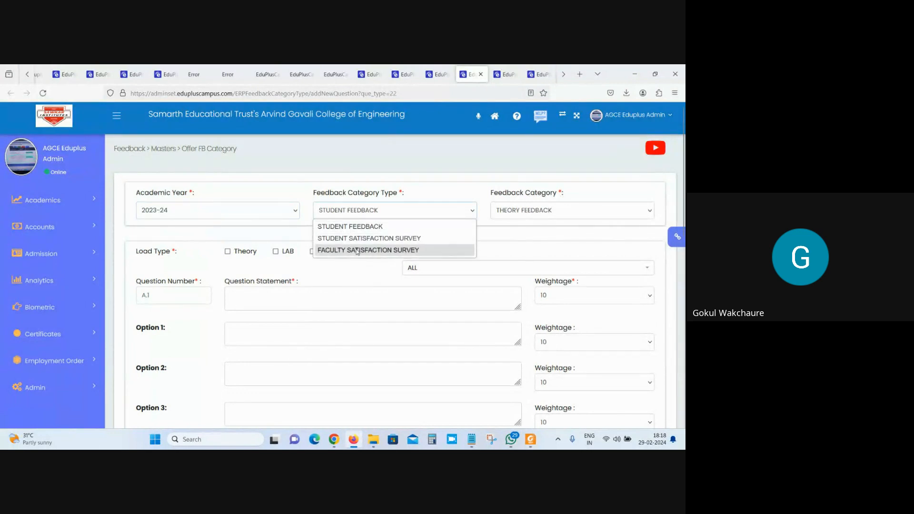
{"action": "left_click", "coordinate": [359, 238]}
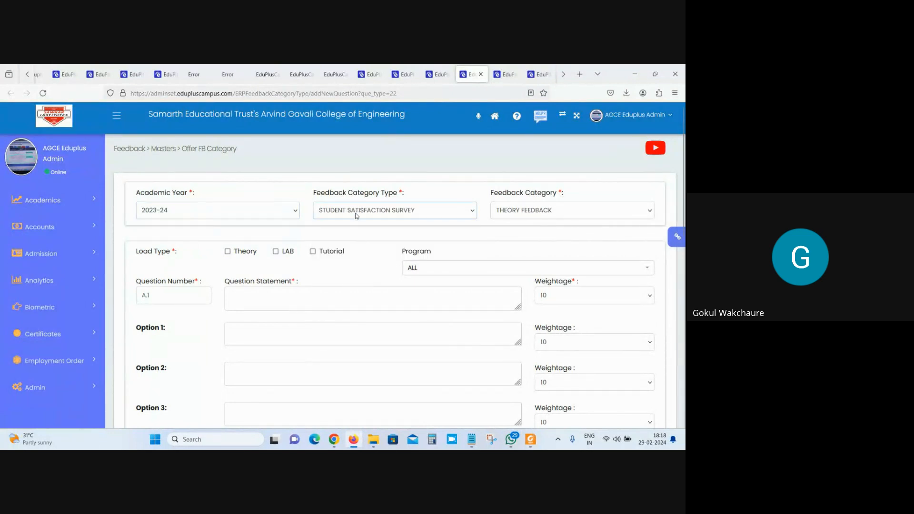
{"action": "left_click", "coordinate": [357, 211]}
{"action": "left_click", "coordinate": [365, 250]}
{"action": "left_click", "coordinate": [332, 210]}
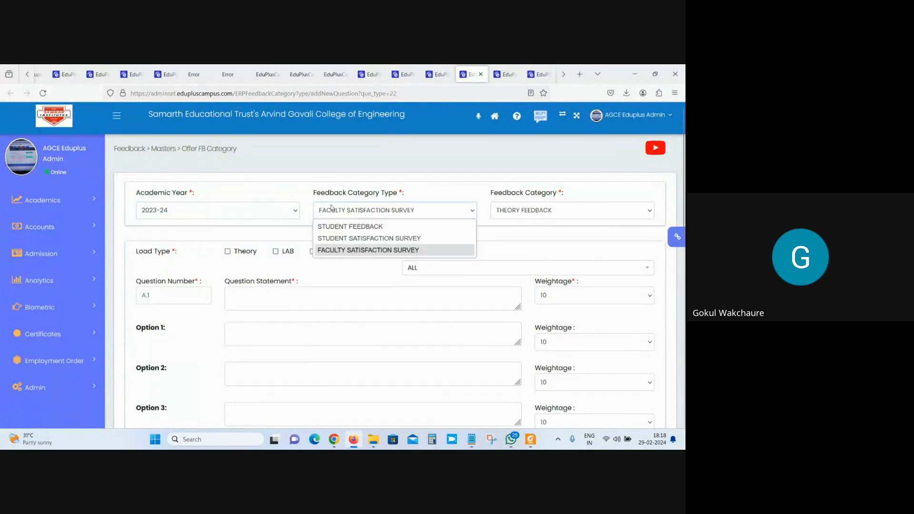
{"action": "left_click", "coordinate": [341, 229]}
- Switch the feedback category to PRACTICAL FEEDBACK and back to THEORY FEEDBACK
{"action": "left_click", "coordinate": [532, 210]}
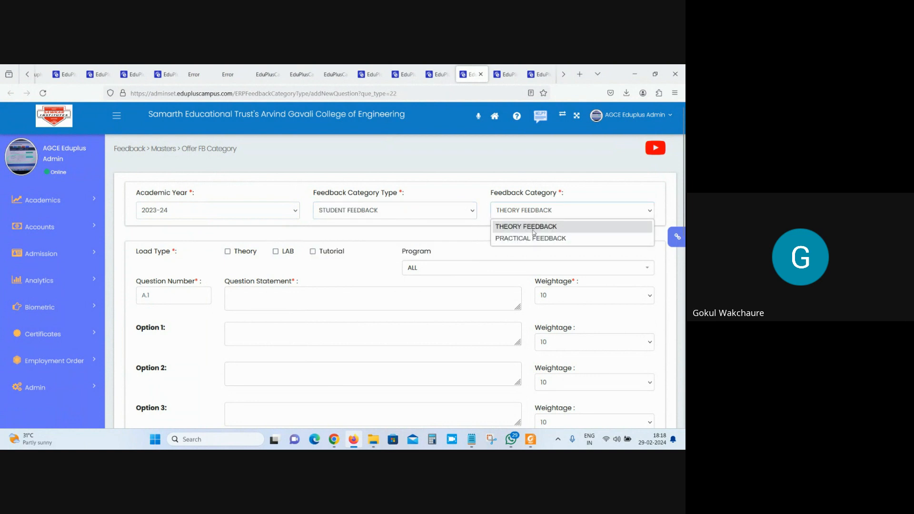
{"action": "left_click", "coordinate": [533, 238]}
{"action": "left_click", "coordinate": [530, 210]}
{"action": "left_click", "coordinate": [528, 227]}
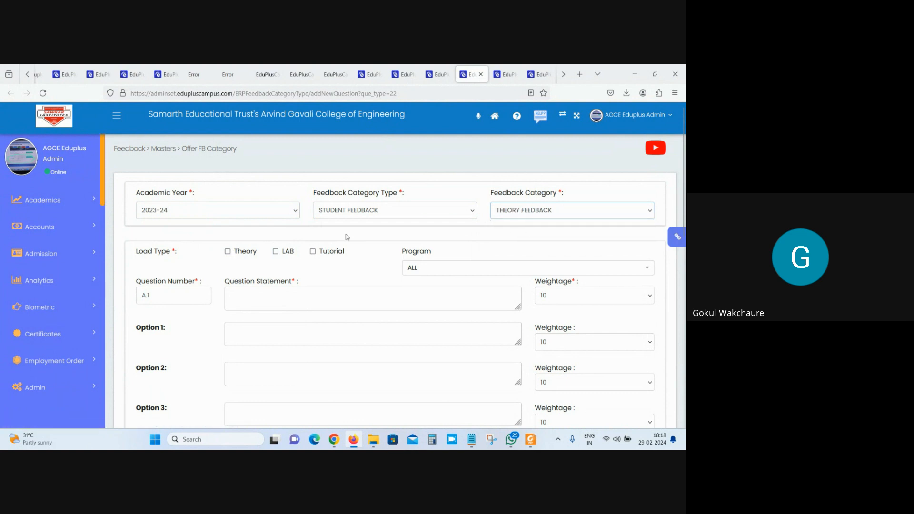
- Select the Theory load type and compare it with the feedback category choices, keeping THEORY FEEDBACK selected
{"action": "left_click", "coordinate": [526, 212]}
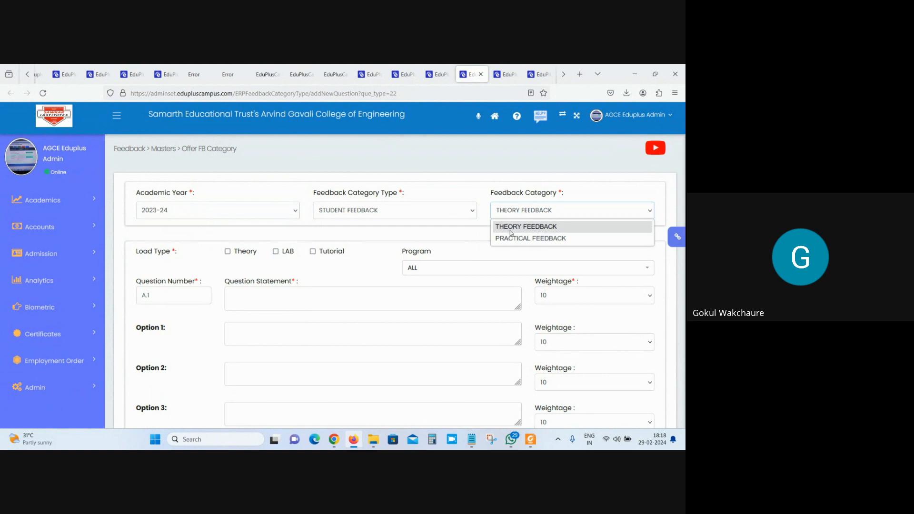
{"action": "left_click", "coordinate": [228, 252]}
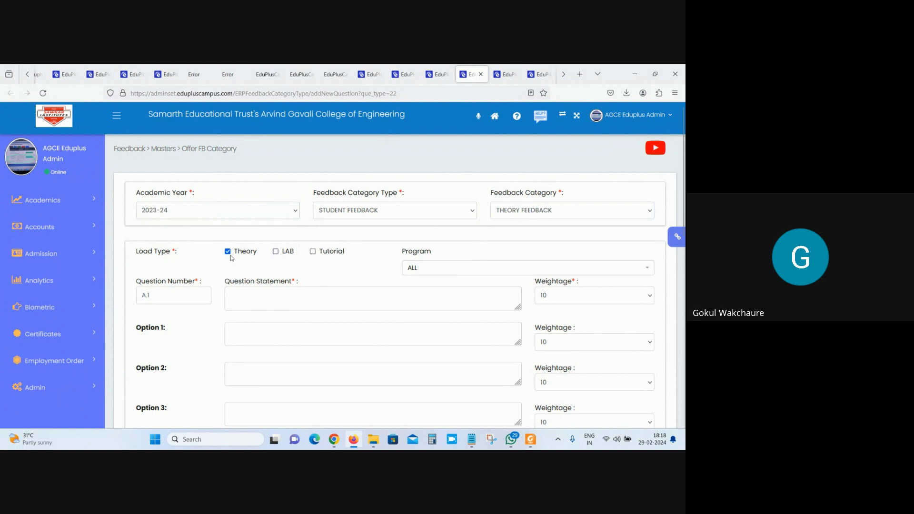
{"action": "left_click", "coordinate": [533, 210]}
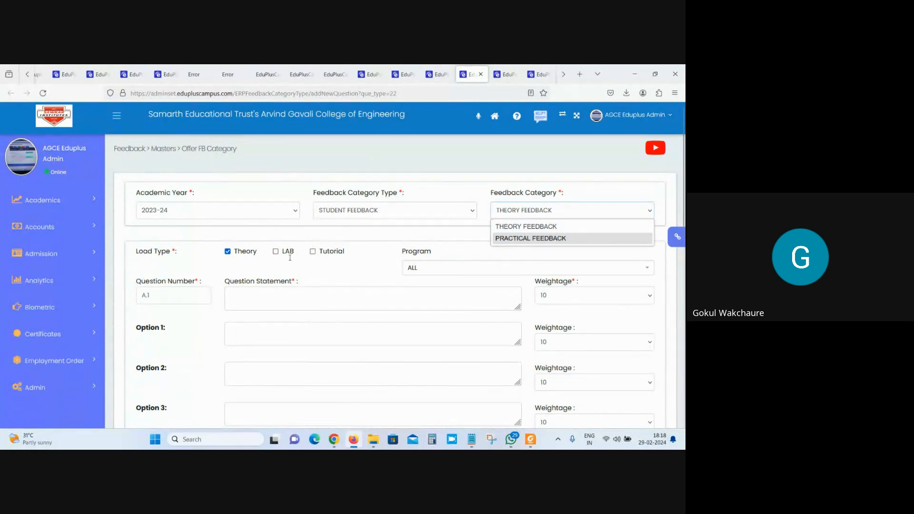
{"action": "left_click", "coordinate": [551, 227]}
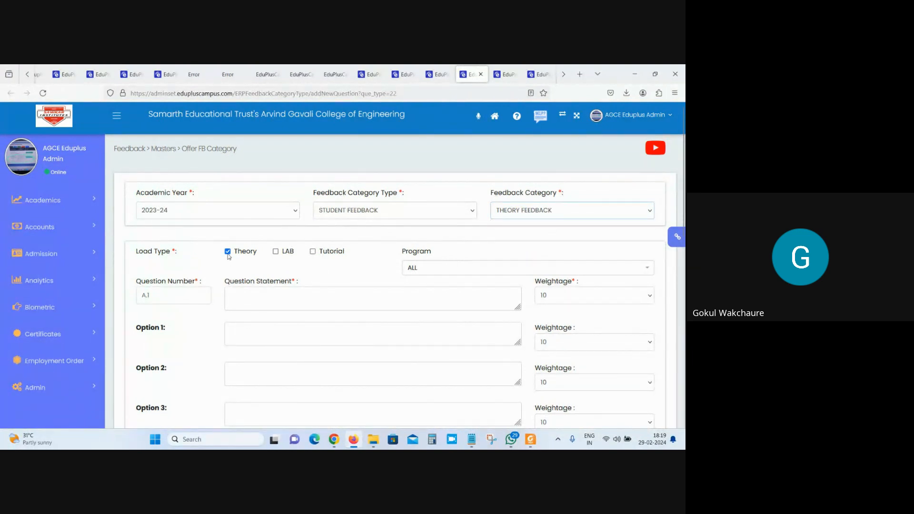
{"action": "left_click", "coordinate": [526, 218]}
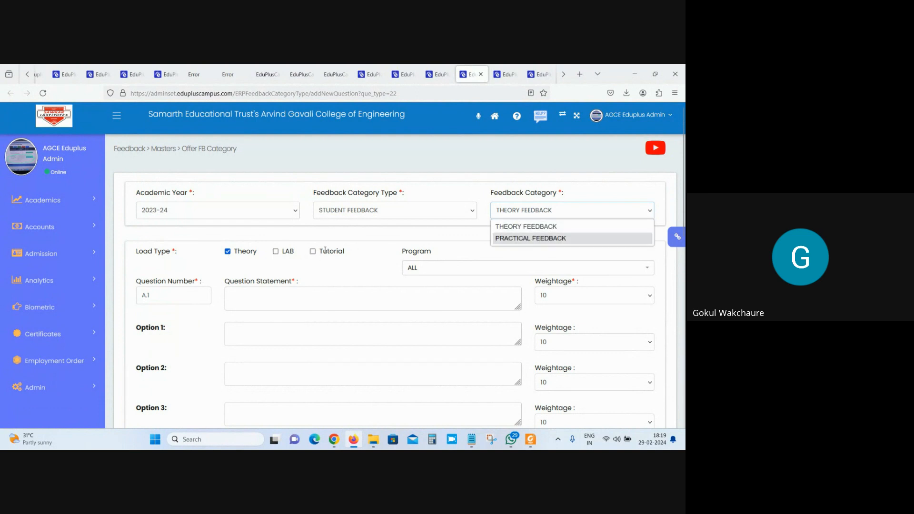
{"action": "left_click", "coordinate": [200, 268]}
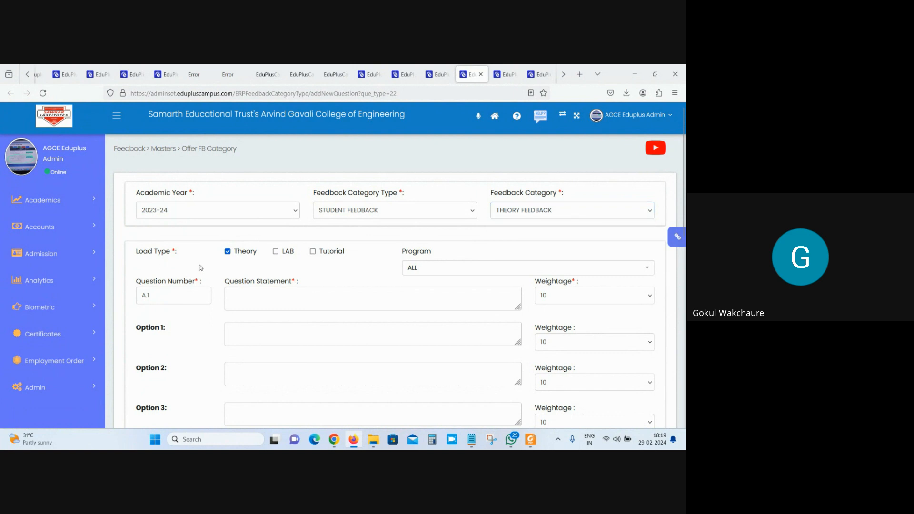
{"action": "left_click", "coordinate": [493, 212]}
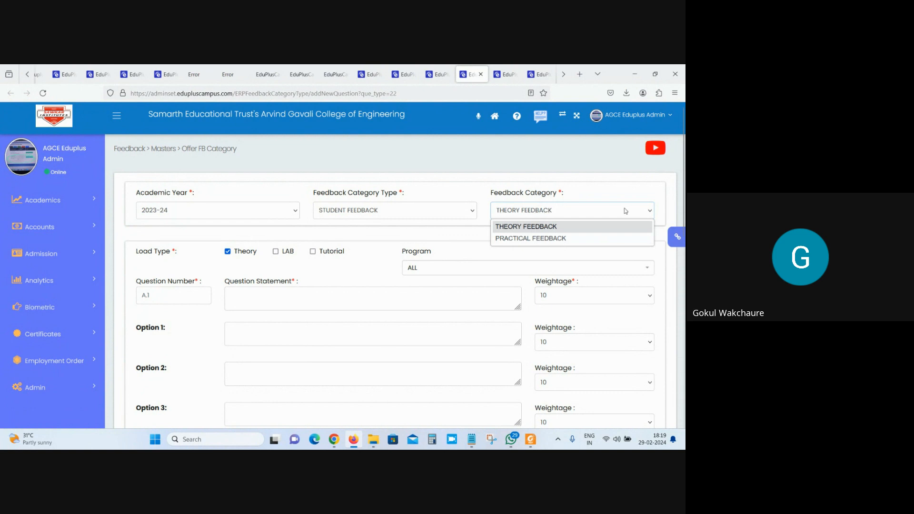
{"action": "left_click", "coordinate": [582, 226]}
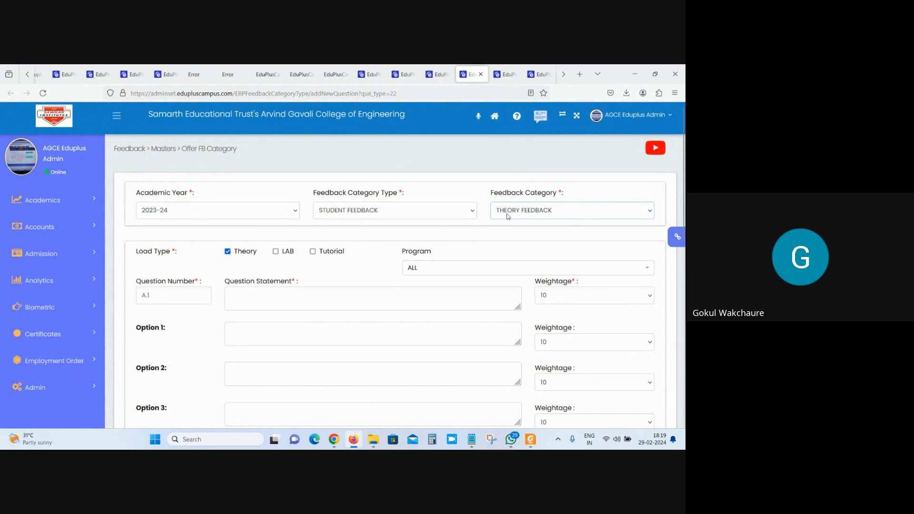
- Add the LAB and Tutorial load types to THEORY FEEDBACK and highlight the Theory, LAB and Tutorial labels
{"action": "left_click", "coordinate": [276, 252]}
{"action": "left_click", "coordinate": [312, 252]}
{"action": "left_click", "coordinate": [551, 204]}
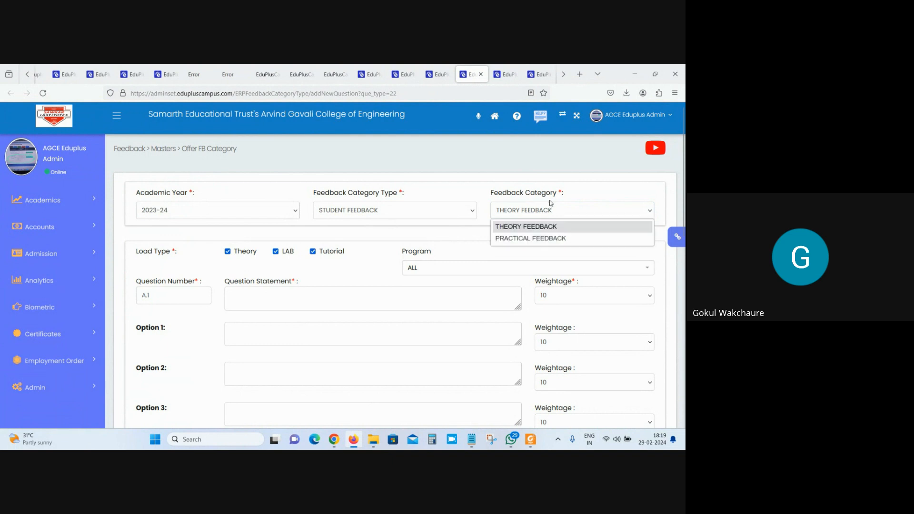
{"action": "double_click", "coordinate": [246, 251]}
{"action": "left_click", "coordinate": [294, 252]}
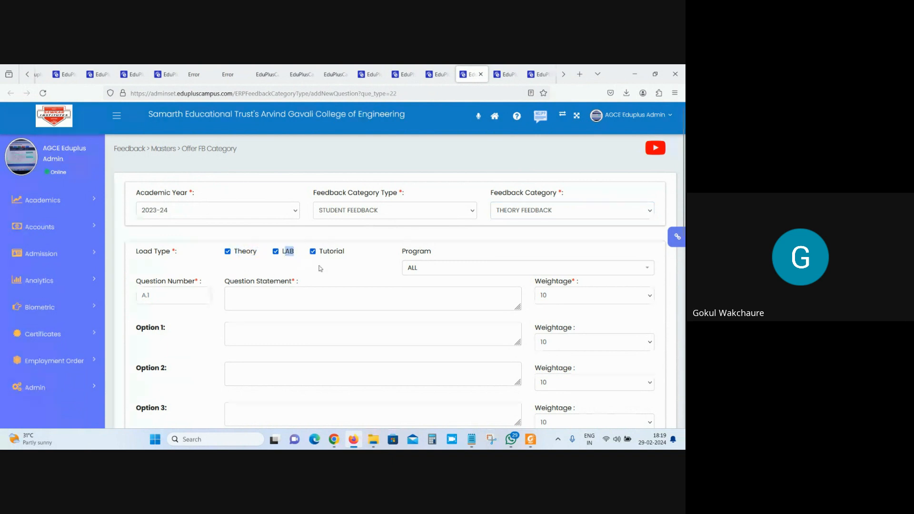
{"action": "left_click_drag", "start_coordinate": [355, 252], "coordinate": [322, 256]}
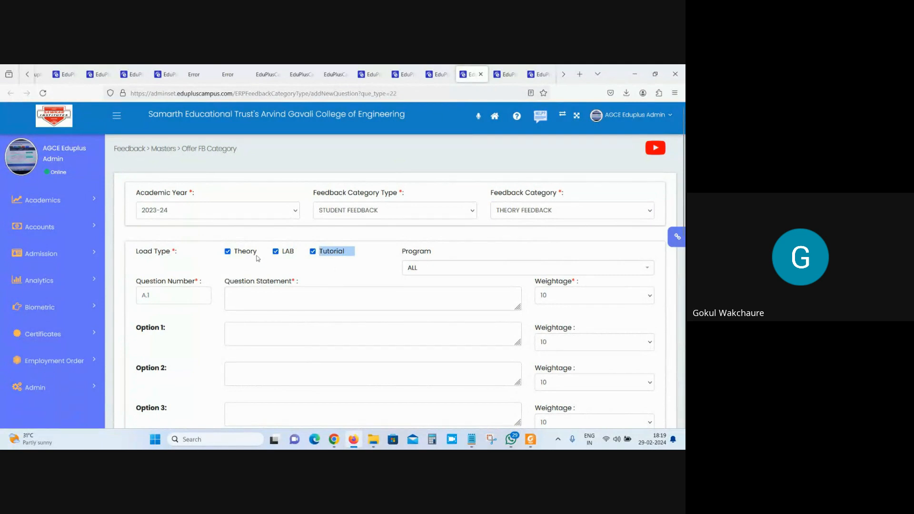
{"action": "left_click_drag", "start_coordinate": [257, 254], "coordinate": [238, 252]}
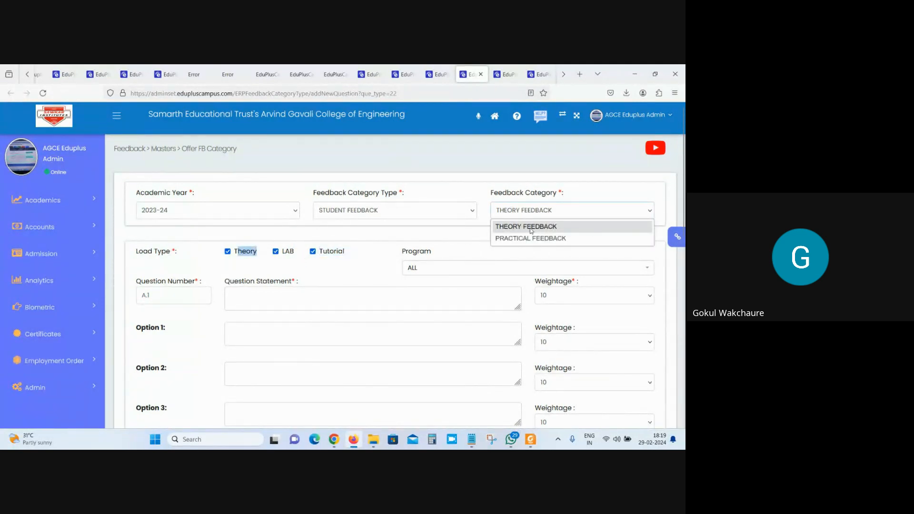
{"action": "left_click", "coordinate": [603, 224]}
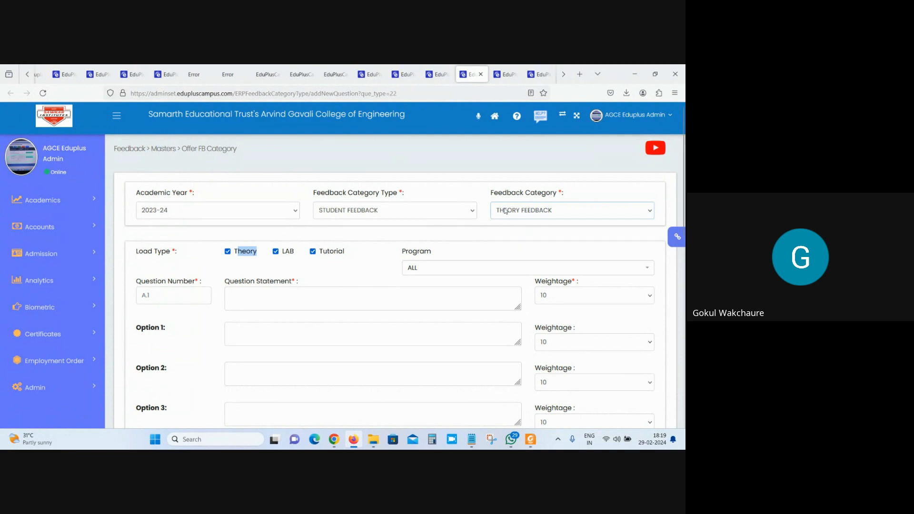
- Highlight the Tutorial label, reselect THEORY FEEDBACK, and deselect the LAB and Tutorial load types
{"action": "left_click_drag", "start_coordinate": [351, 254], "coordinate": [321, 255]}
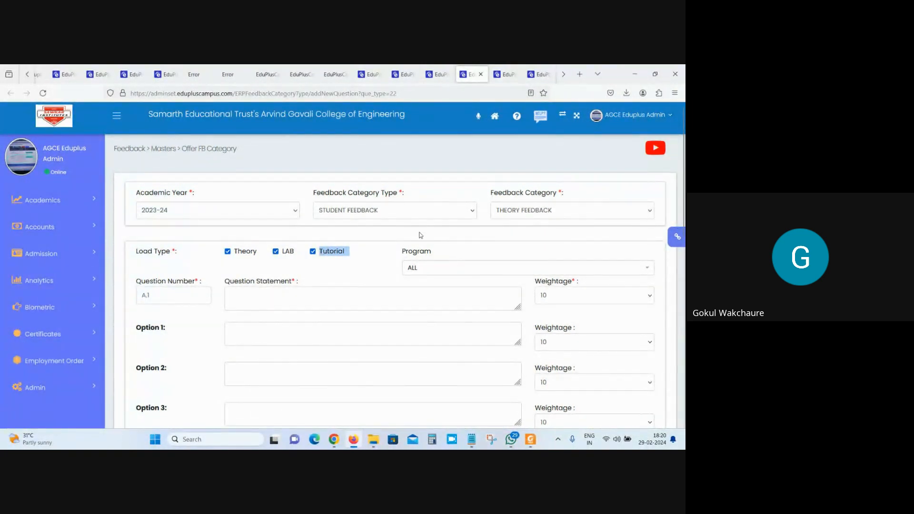
{"action": "left_click", "coordinate": [506, 215]}
{"action": "left_click", "coordinate": [506, 226]}
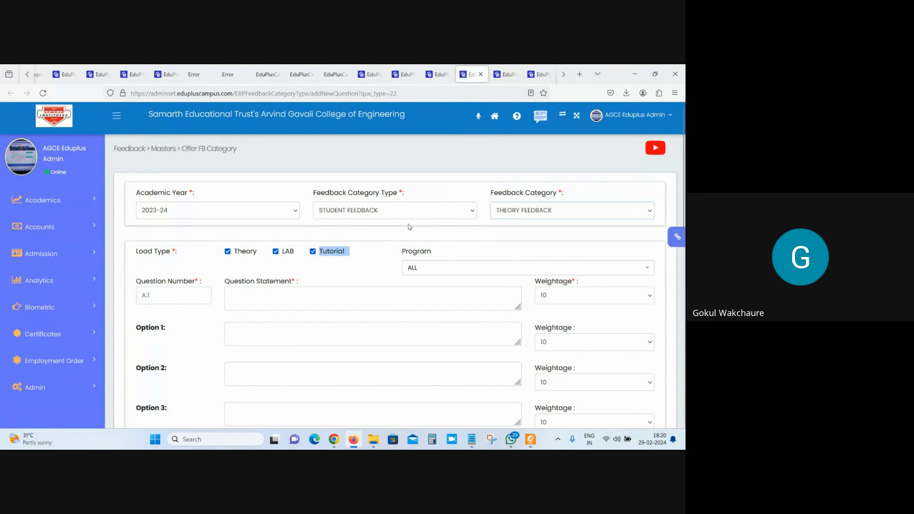
{"action": "left_click", "coordinate": [275, 252]}
{"action": "left_click", "coordinate": [313, 252]}
- Set the feedback category to PRACTICAL FEEDBACK and make LAB the only load type
{"action": "left_click", "coordinate": [500, 215]}
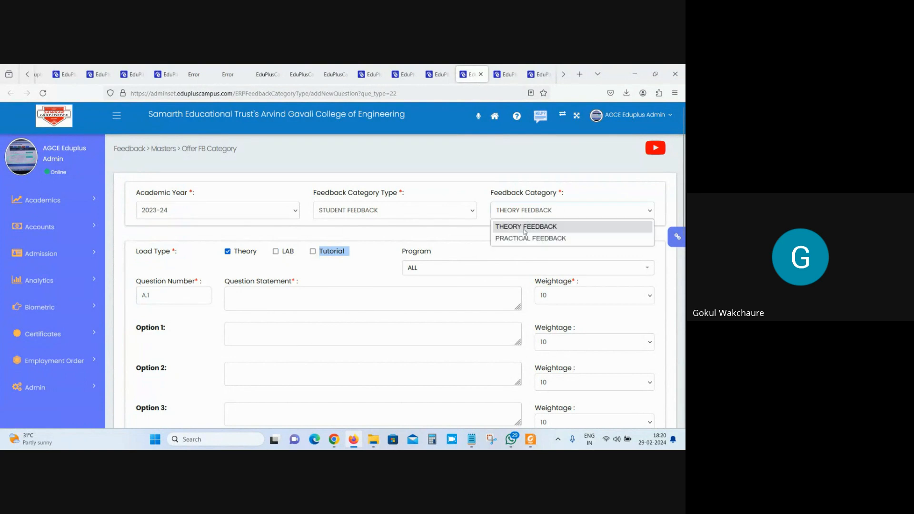
{"action": "left_click", "coordinate": [526, 238]}
{"action": "left_click", "coordinate": [282, 252]}
{"action": "left_click", "coordinate": [228, 251]}
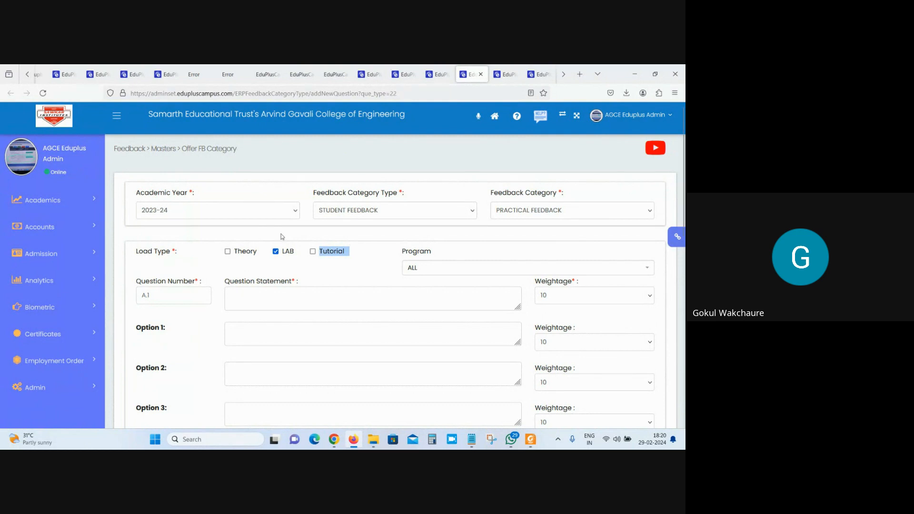
- Highlight the Feedback Category label and set the feedback category to THEORY FEEDBACK
{"action": "left_click", "coordinate": [554, 226]}
{"action": "left_click", "coordinate": [560, 214]}
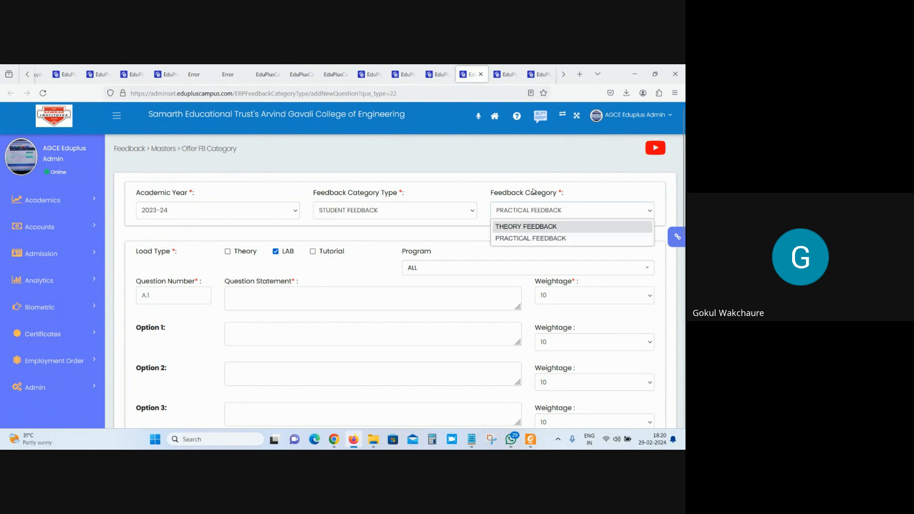
{"action": "left_click_drag", "start_coordinate": [492, 199], "coordinate": [569, 191]}
{"action": "left_click", "coordinate": [561, 214]}
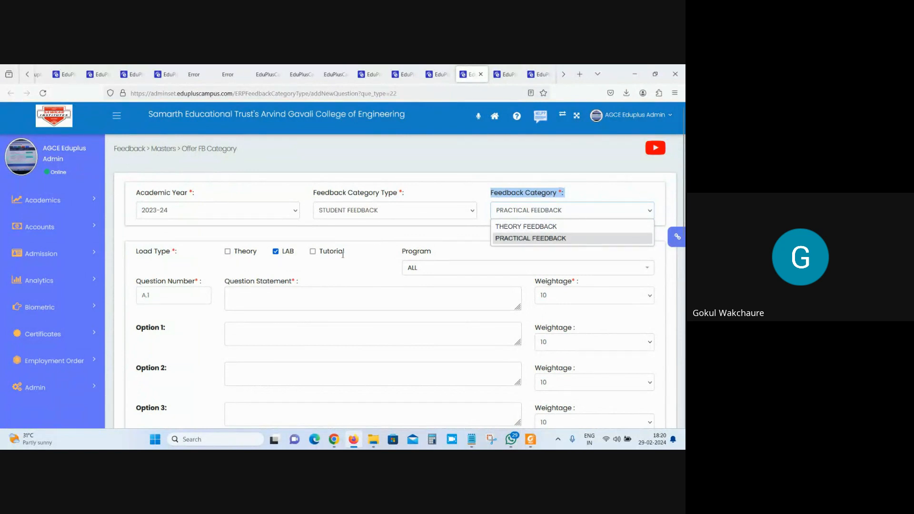
{"action": "left_click", "coordinate": [519, 227]}
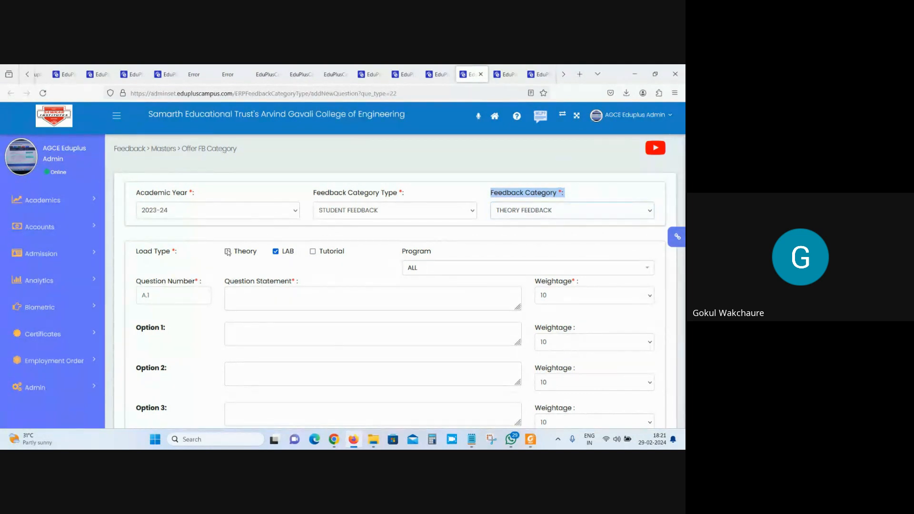
{"action": "left_click", "coordinate": [505, 216]}
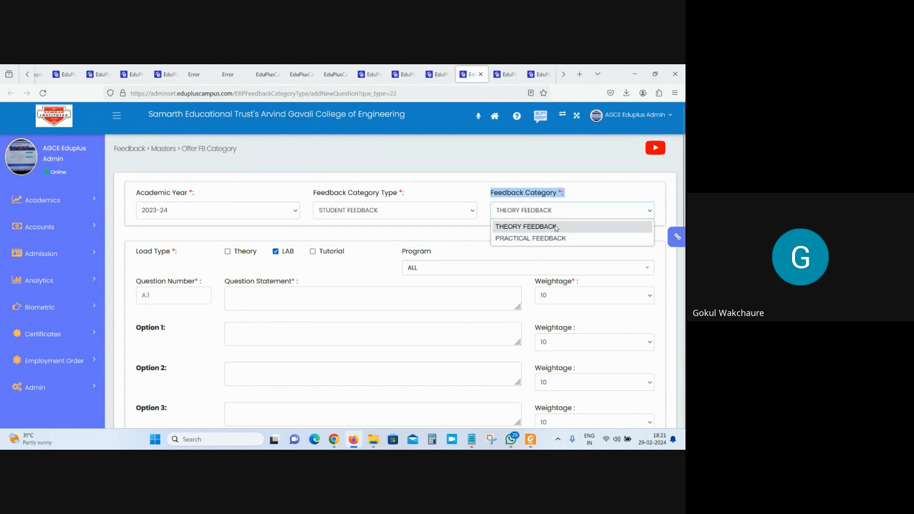
{"action": "left_click", "coordinate": [379, 267]}
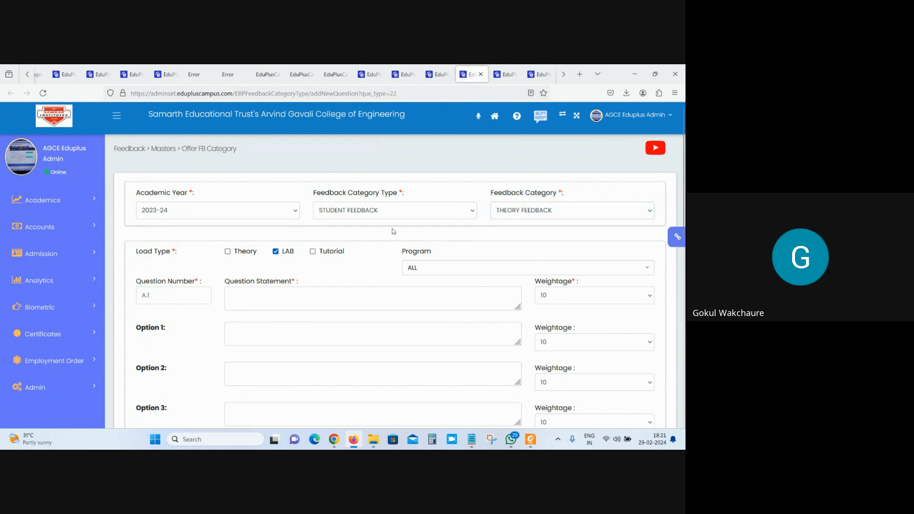
- Replace the LAB load type with Theory and give the question number 1 and weightage 4
{"action": "left_click", "coordinate": [276, 252]}
{"action": "left_click", "coordinate": [537, 211]}
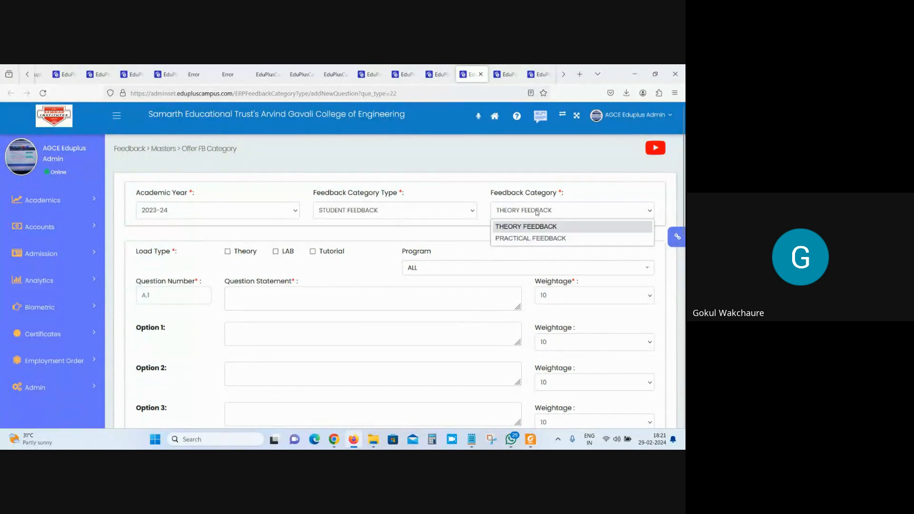
{"action": "left_click", "coordinate": [536, 212]}
{"action": "left_click", "coordinate": [232, 251]}
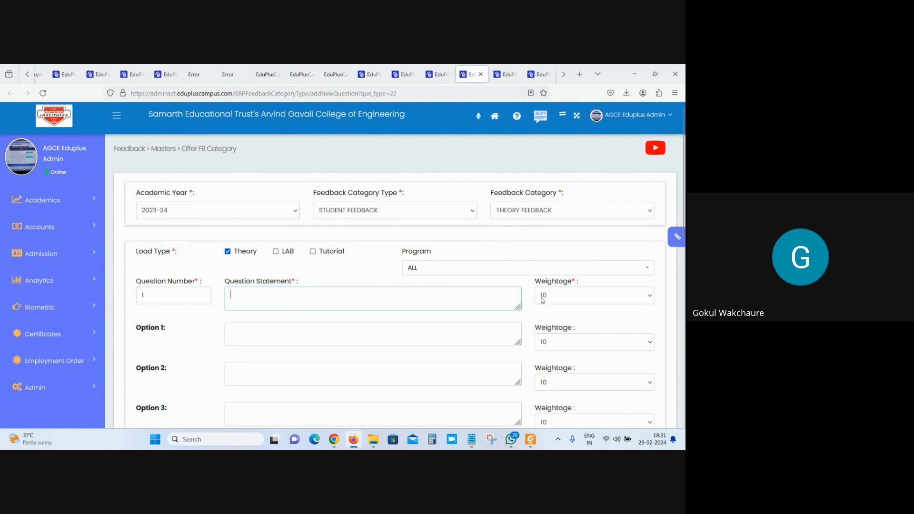
{"action": "left_click", "coordinate": [556, 299]}
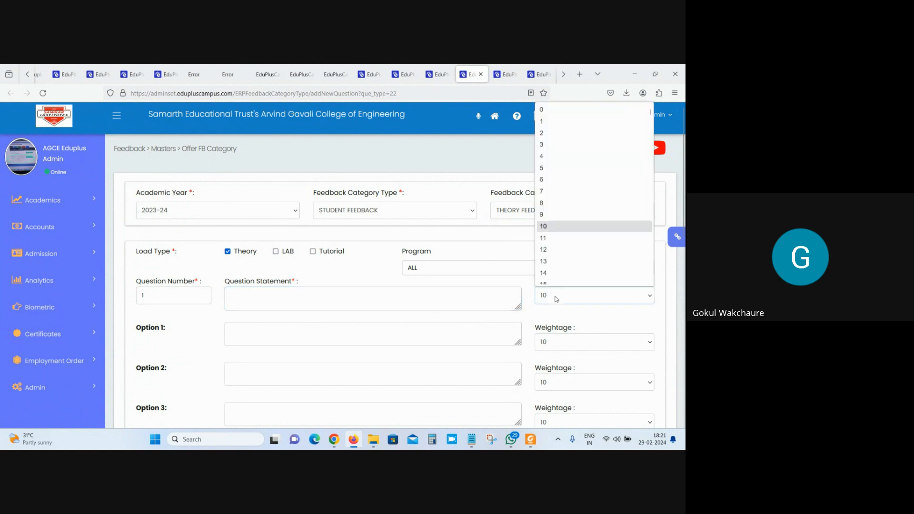
{"action": "left_click", "coordinate": [565, 152]}
- Review the question's option fields down to the end of the form and recheck the feedback category choices
{"action": "scroll", "coordinate": [426, 308], "scroll_direction": "down", "scroll_amount": 1}
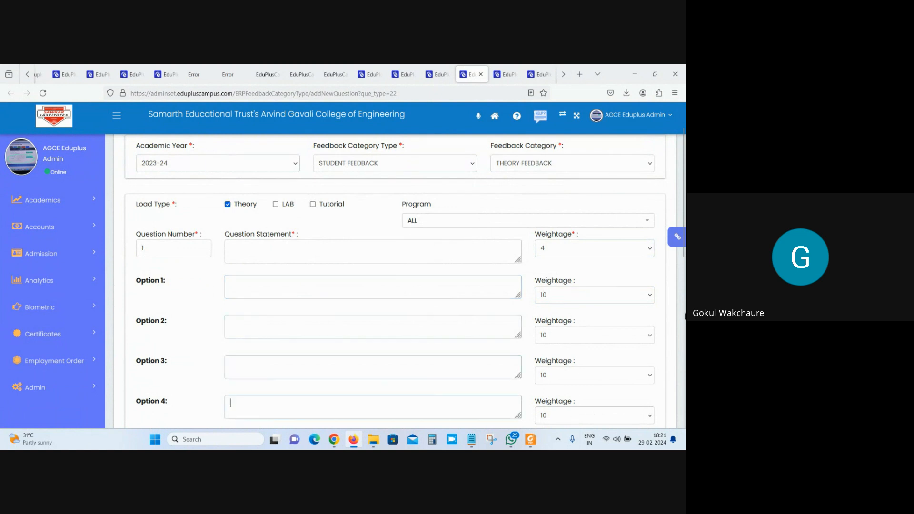
{"action": "scroll", "coordinate": [476, 371], "scroll_direction": "down", "scroll_amount": 8}
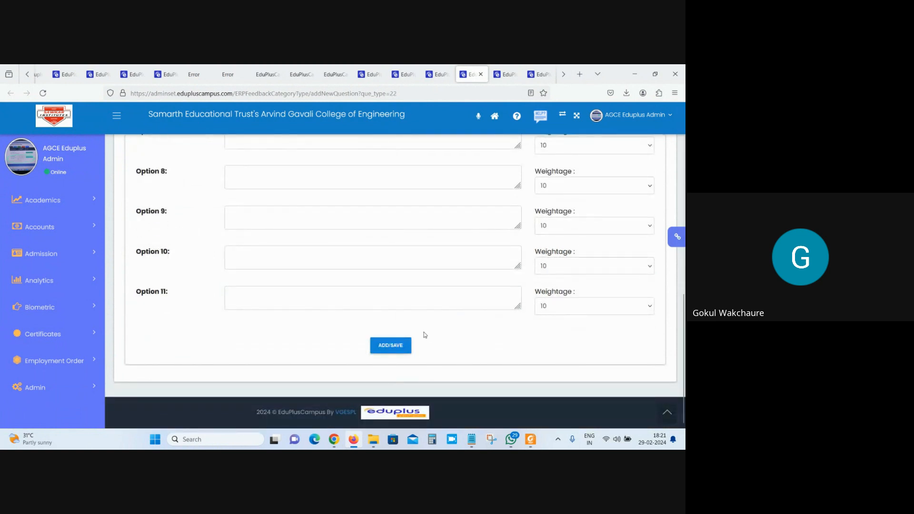
{"action": "left_click_drag", "start_coordinate": [684, 371], "coordinate": [684, 185]}
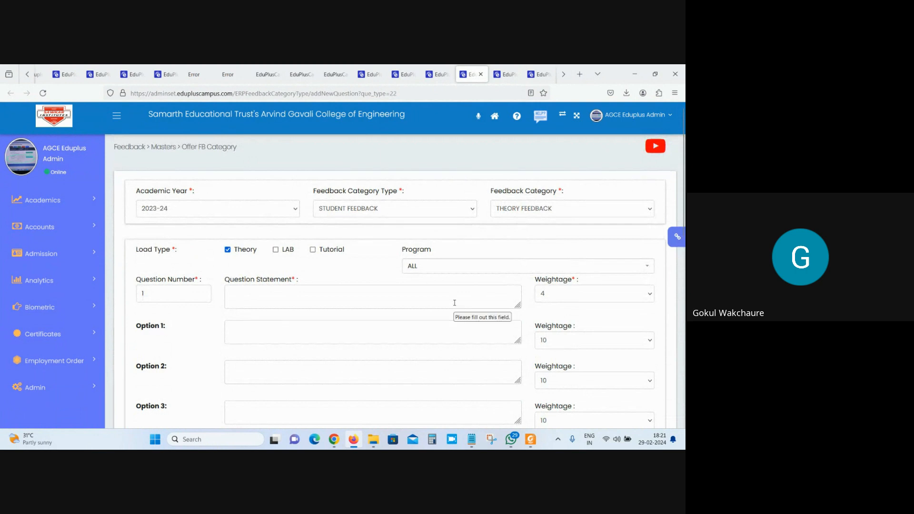
{"action": "left_click", "coordinate": [519, 213]}
{"action": "left_click", "coordinate": [518, 213]}
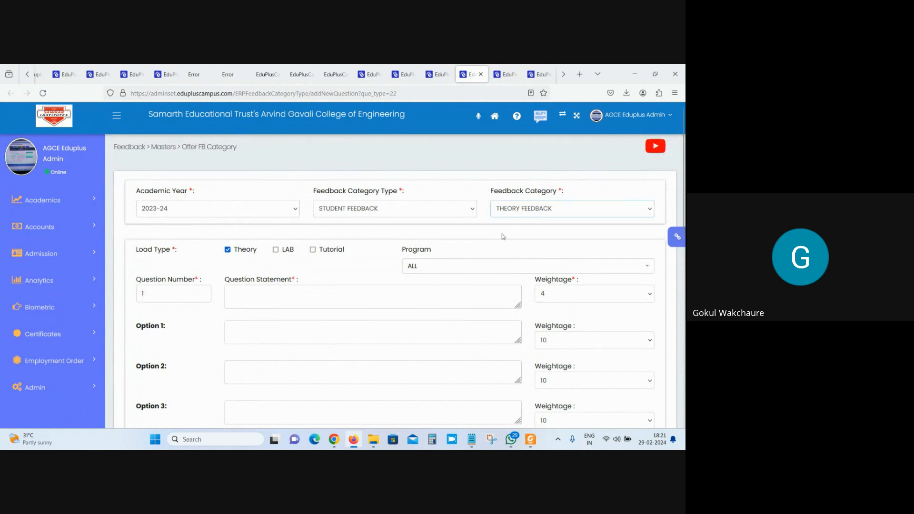
- Try B.Tech - Computer Science & Engineering and B.Tech - Civil Engineering as the question's program, and settle on B.Tech - Mechanical Engineering
{"action": "left_click", "coordinate": [424, 267]}
{"action": "scroll", "coordinate": [477, 328], "scroll_direction": "down", "scroll_amount": 1}
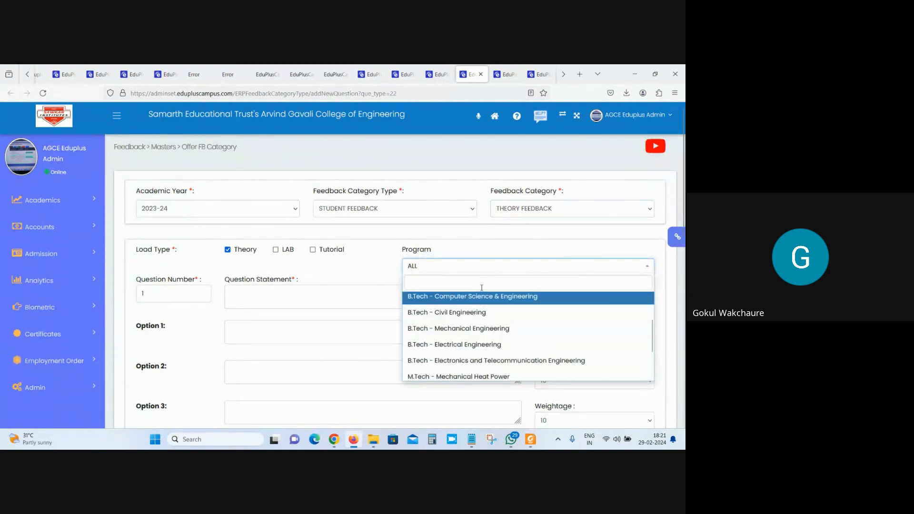
{"action": "left_click", "coordinate": [380, 267]}
{"action": "left_click", "coordinate": [434, 267]}
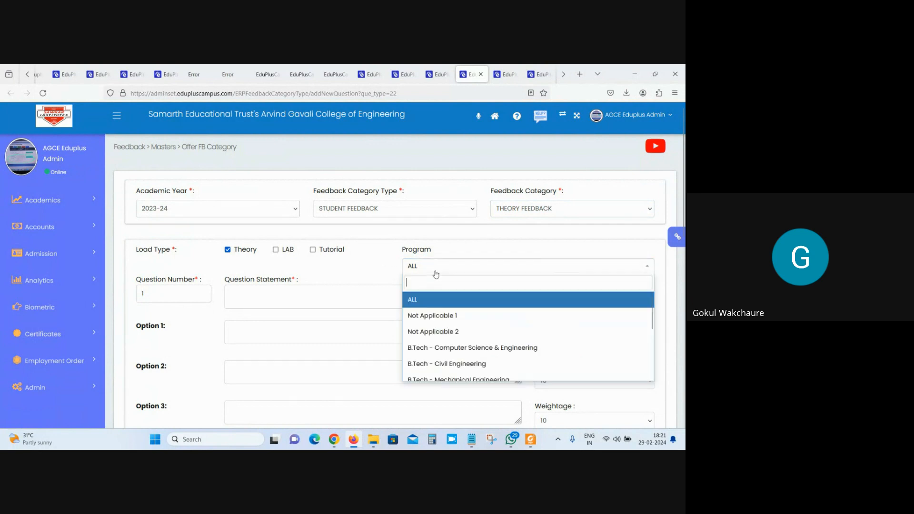
{"action": "left_click", "coordinate": [445, 353]}
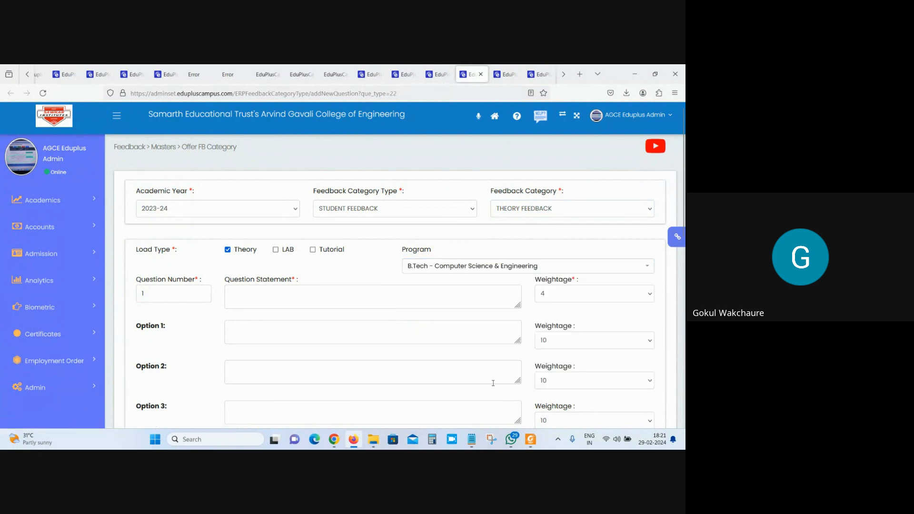
{"action": "left_click", "coordinate": [471, 267]}
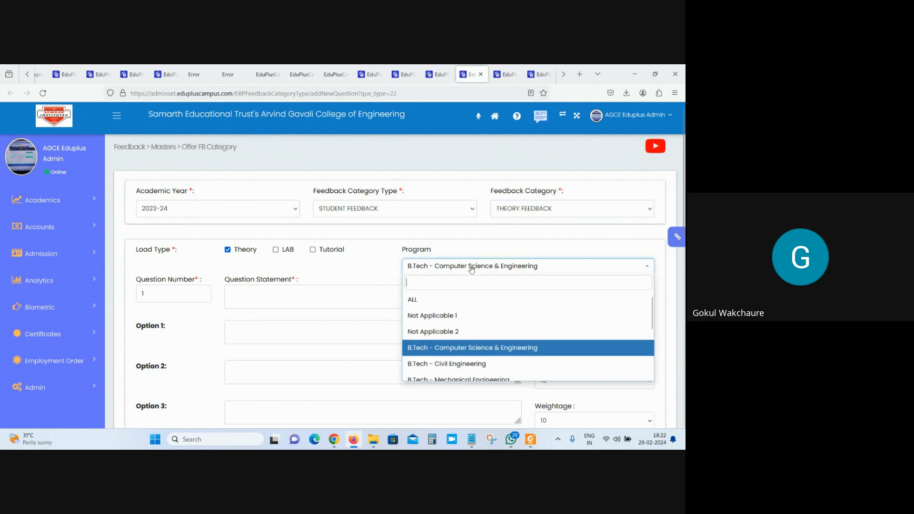
{"action": "left_click", "coordinate": [477, 363]}
{"action": "left_click", "coordinate": [452, 266]}
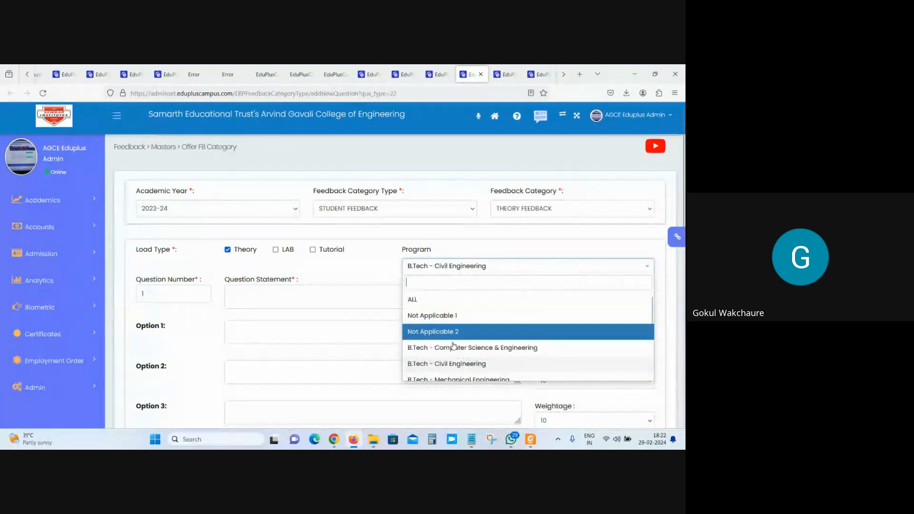
{"action": "left_click", "coordinate": [469, 377]}
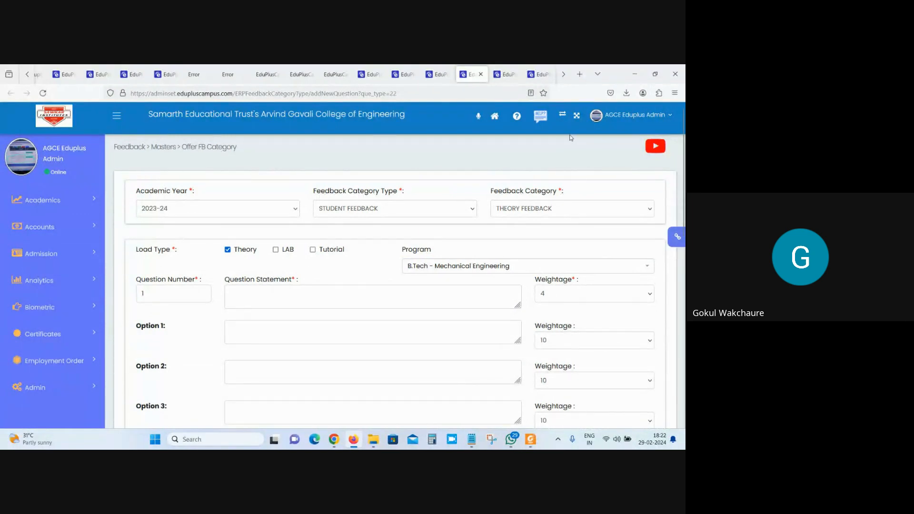
- On the admin.zealerp.in site, open the Feedback masters' Add Questionare page in a new tab and fetch the MCQ question type
{"action": "left_click", "coordinate": [545, 71]}
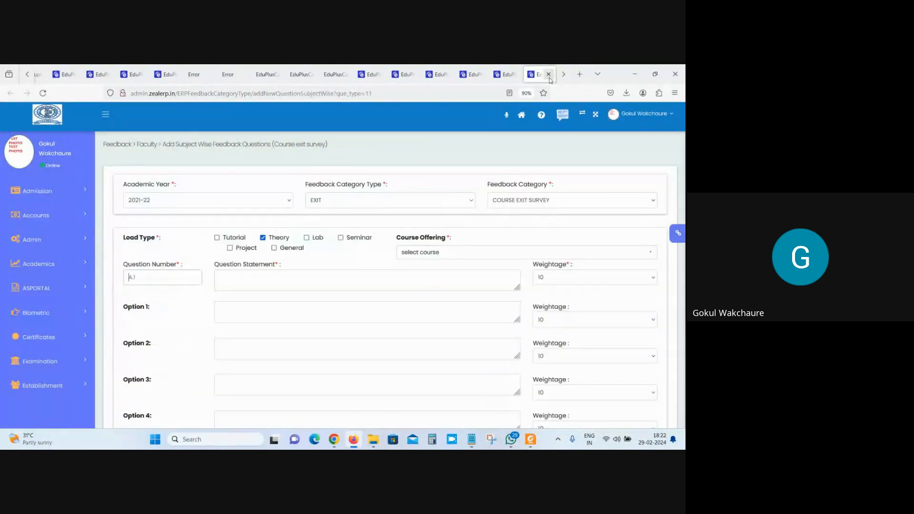
{"action": "left_click", "coordinate": [505, 74]}
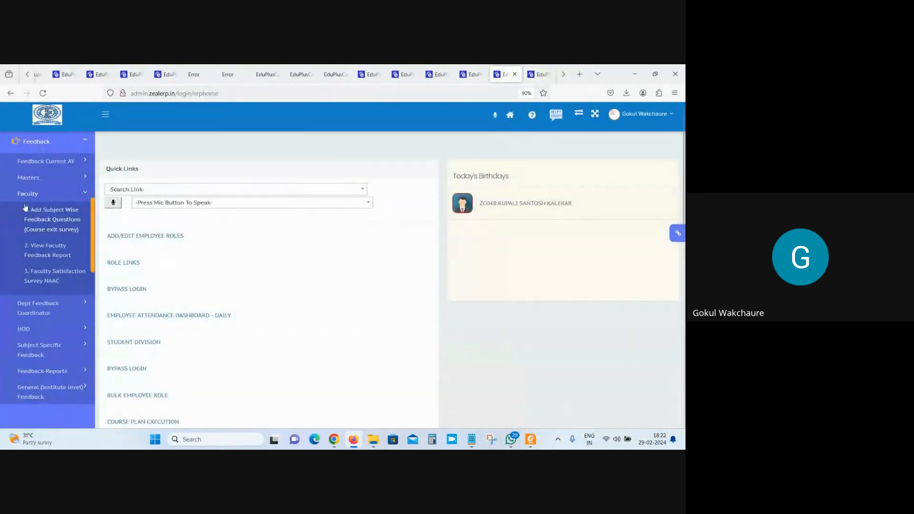
{"action": "left_click", "coordinate": [32, 196]}
{"action": "left_click", "coordinate": [40, 179]}
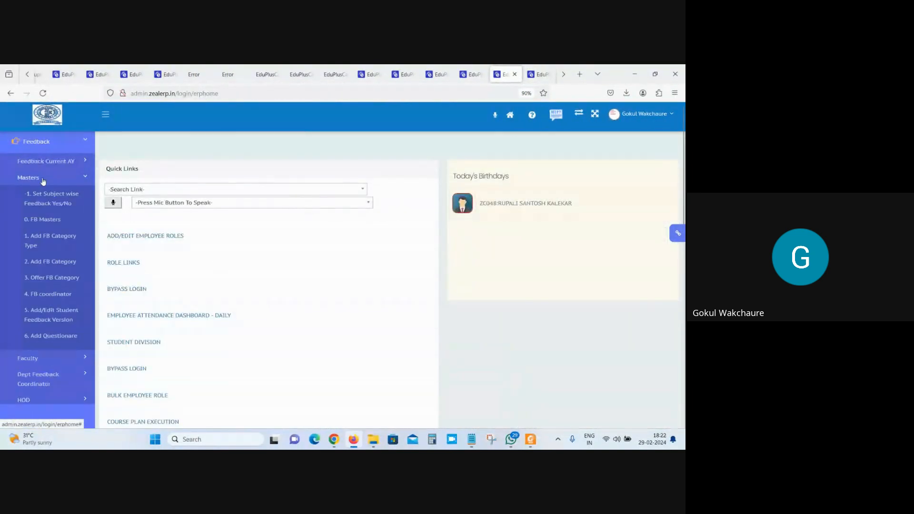
{"action": "right_click", "coordinate": [53, 342]}
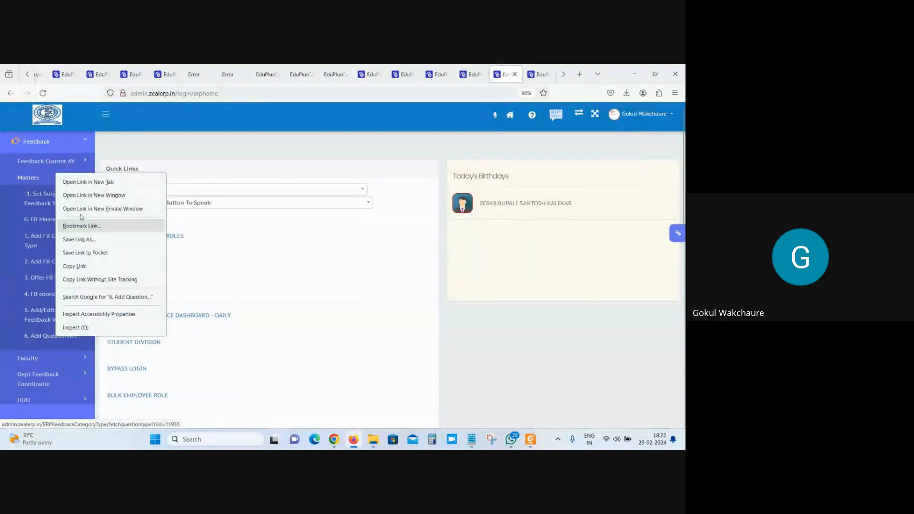
{"action": "left_click", "coordinate": [81, 180]}
{"action": "key", "text": "ctrl+Tab"}
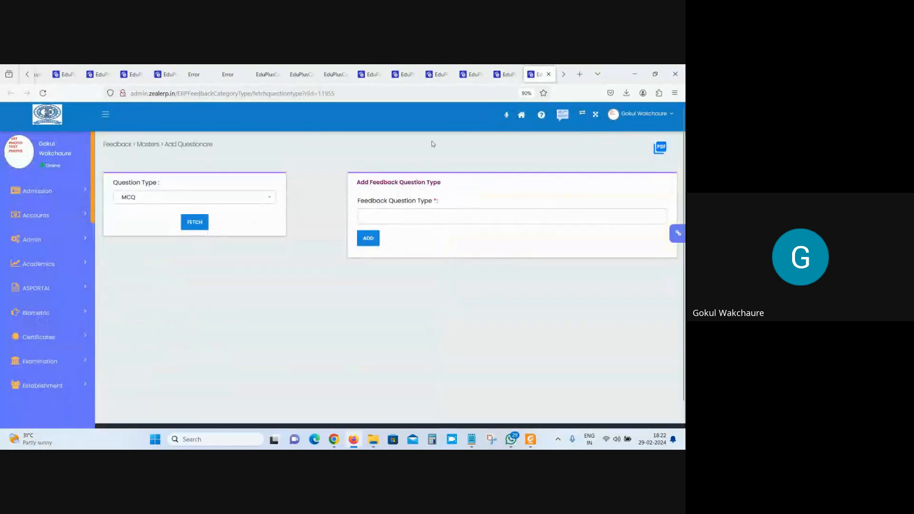
{"action": "left_click", "coordinate": [194, 222]}
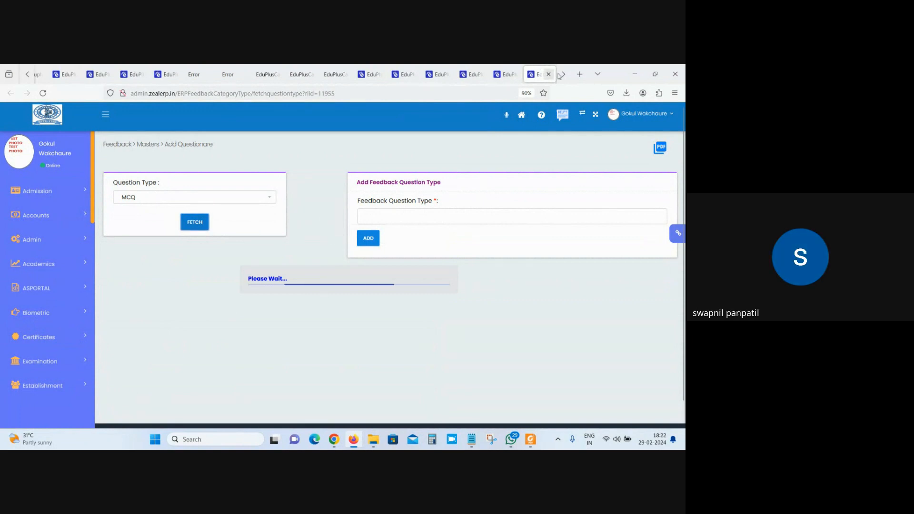
- Switch to Google Chrome, open mauli.edupluscampus.com in a new tab and sign in with the saved credentials
{"action": "mouse_move", "coordinate": [334, 438]}
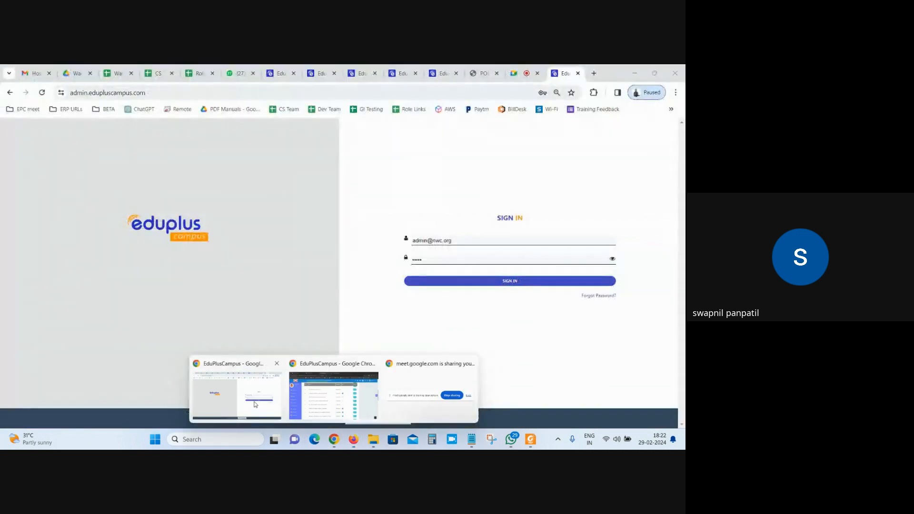
{"action": "left_click", "coordinate": [256, 405]}
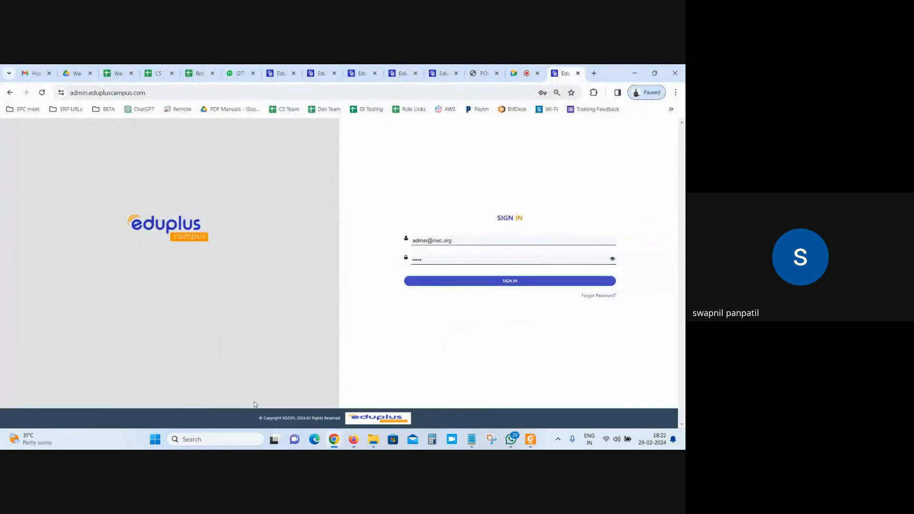
{"action": "left_click", "coordinate": [594, 73]}
{"action": "type", "text": "ma"}
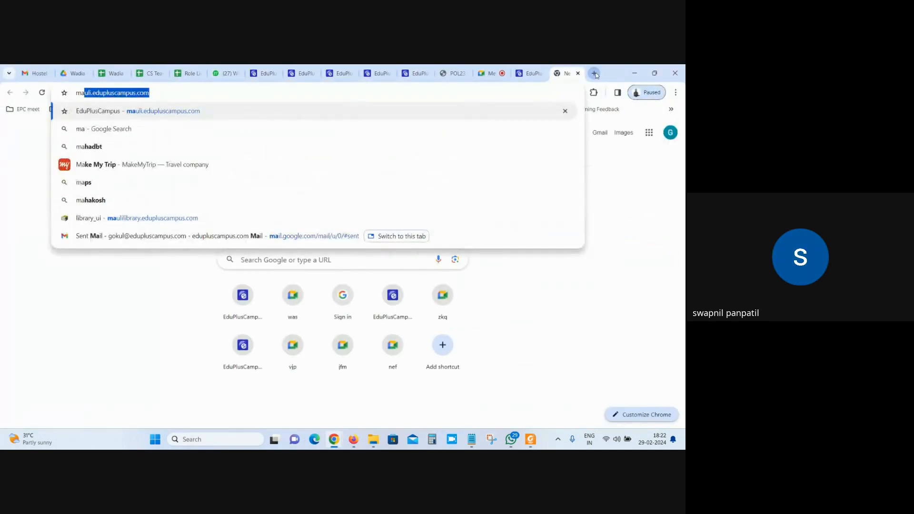
{"action": "key", "text": "Return"}
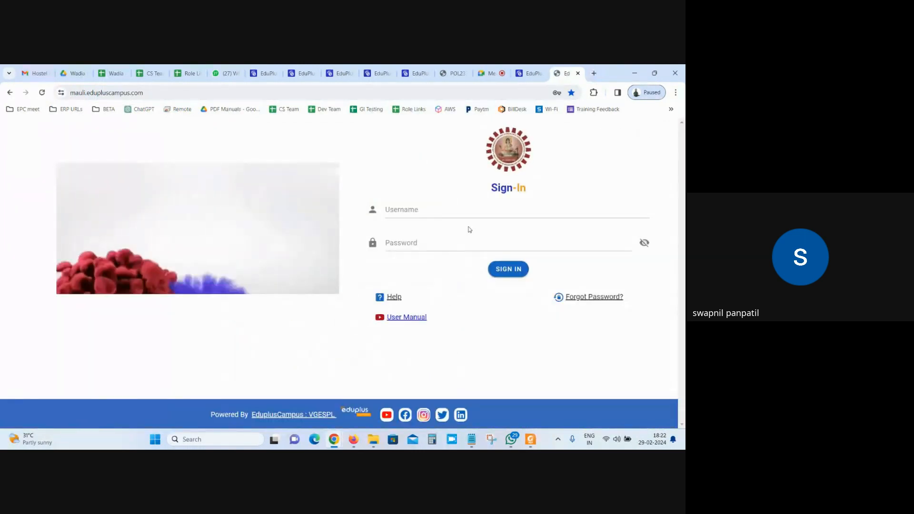
{"action": "left_click", "coordinate": [498, 269]}
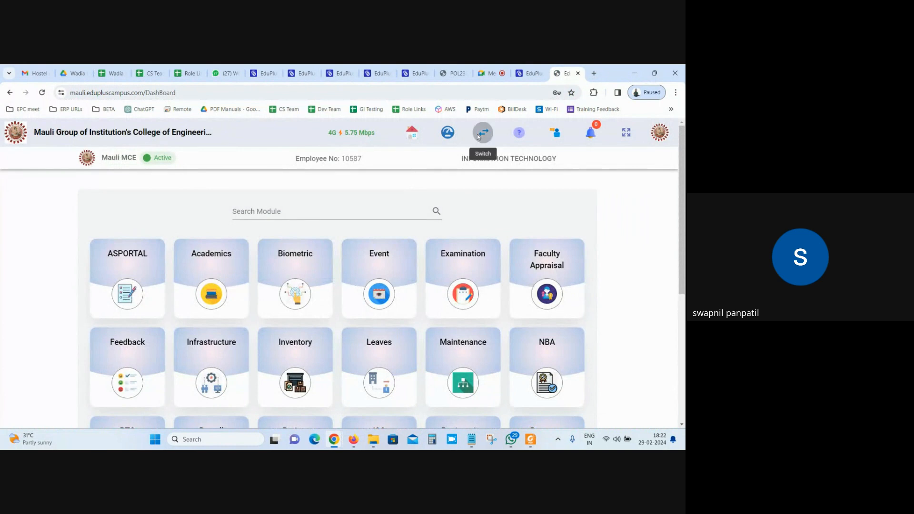
- Switch from the Mauli dashboard to the adminmauli ERP home page, comparing the two open pages
{"action": "left_click", "coordinate": [484, 133]}
{"action": "left_click", "coordinate": [532, 67]}
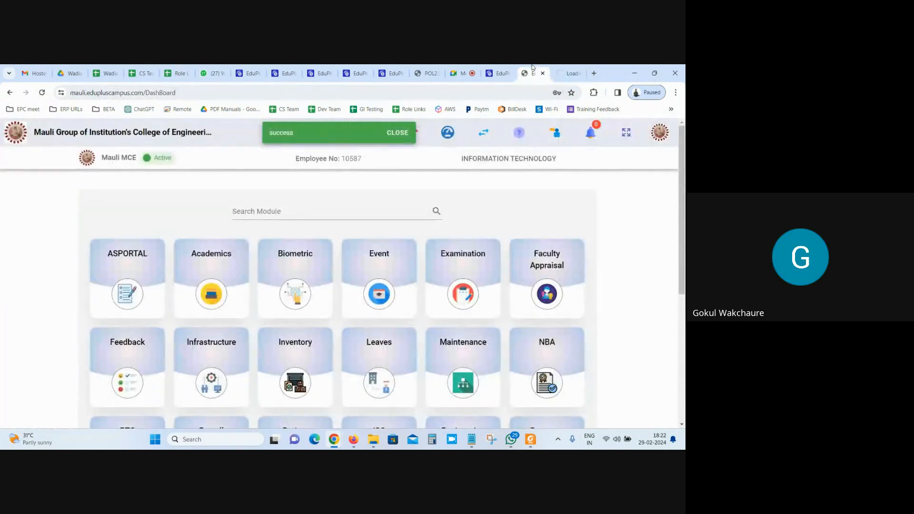
{"action": "left_click", "coordinate": [569, 68]}
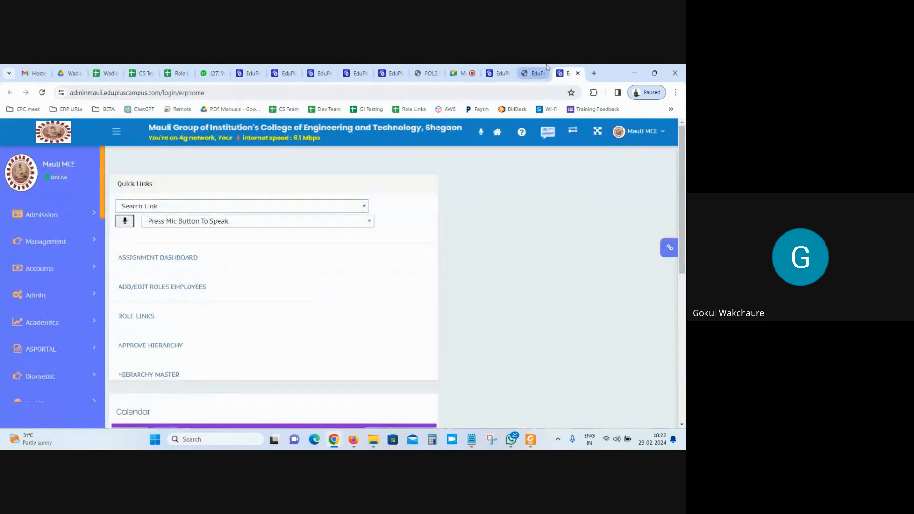
{"action": "left_click", "coordinate": [532, 71]}
{"action": "left_click", "coordinate": [568, 69]}
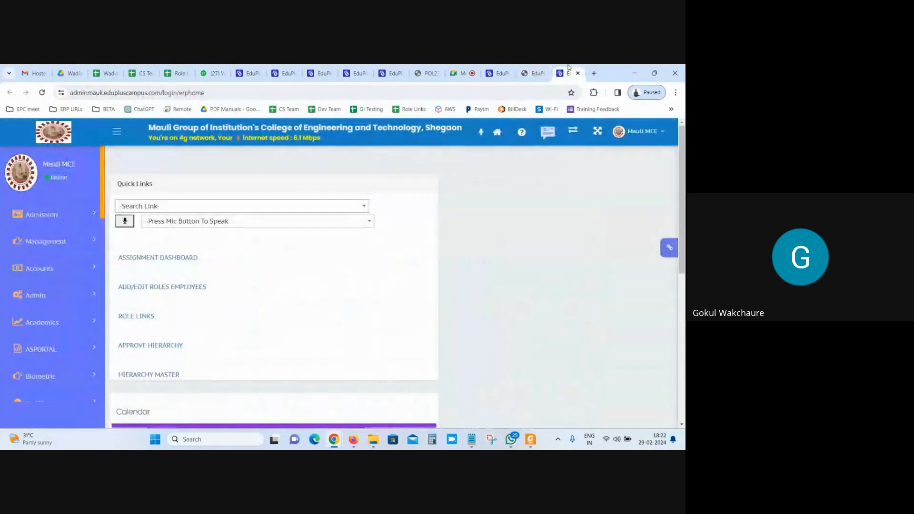
{"action": "mouse_move", "coordinate": [545, 67]}
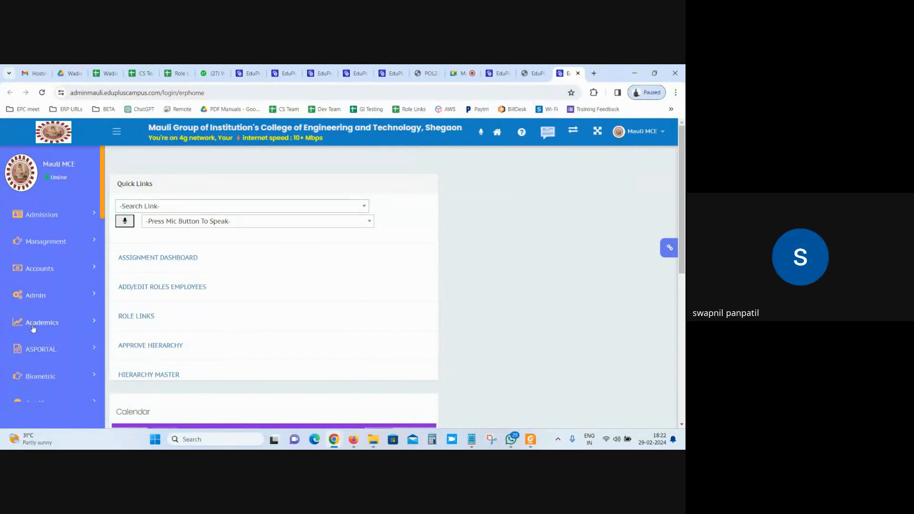
- Locate the masters of the Feedback module and open Offer Feedback Category in a new tab
{"action": "scroll", "coordinate": [33, 329], "scroll_direction": "down", "scroll_amount": 2}
{"action": "scroll", "coordinate": [63, 280], "scroll_direction": "down", "scroll_amount": 4}
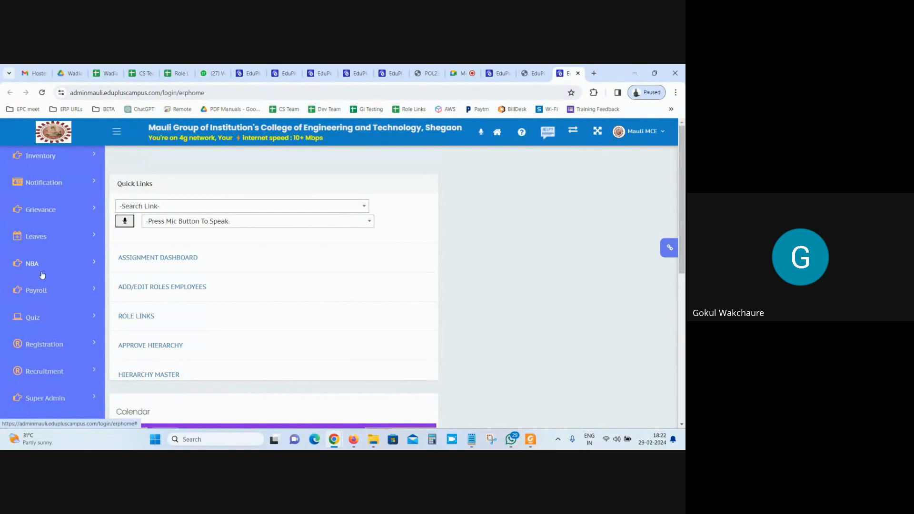
{"action": "scroll", "coordinate": [42, 275], "scroll_direction": "up", "scroll_amount": 2}
{"action": "scroll", "coordinate": [42, 275], "scroll_direction": "up", "scroll_amount": 3}
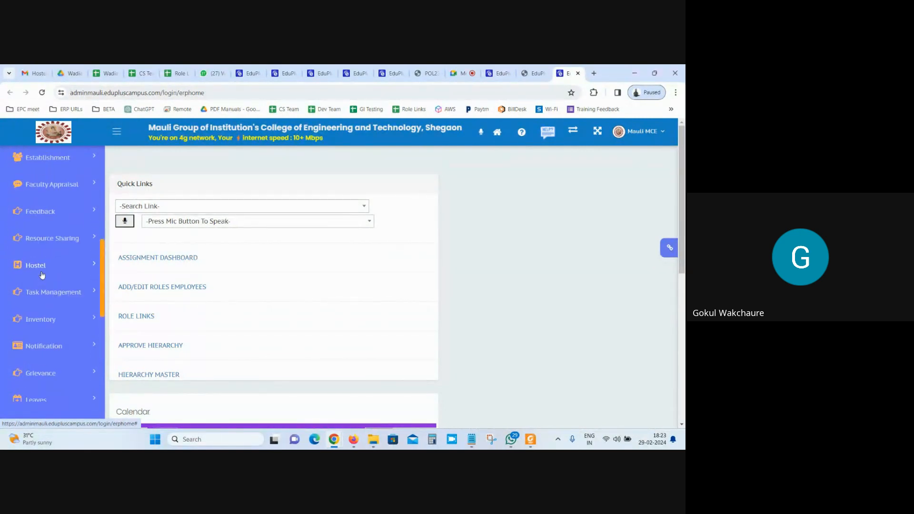
{"action": "left_click", "coordinate": [45, 212]}
{"action": "left_click", "coordinate": [46, 255]}
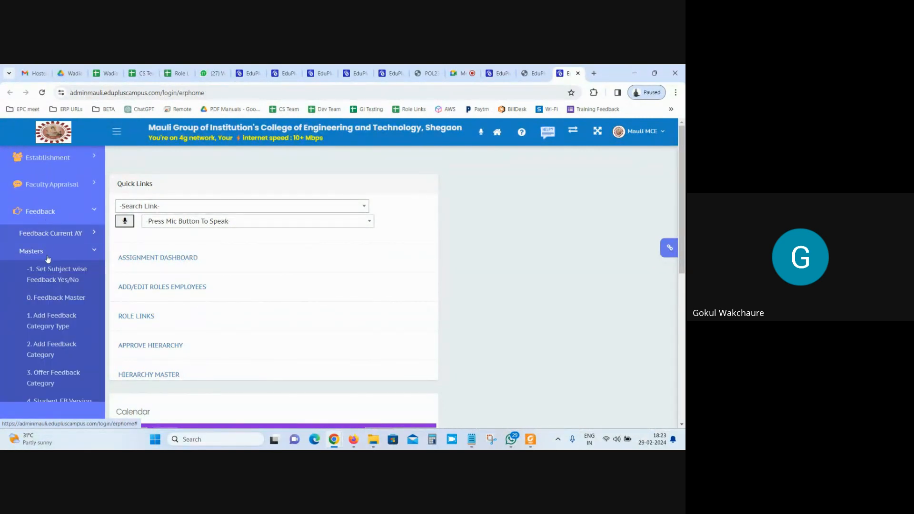
{"action": "scroll", "coordinate": [62, 323], "scroll_direction": "down", "scroll_amount": 6}
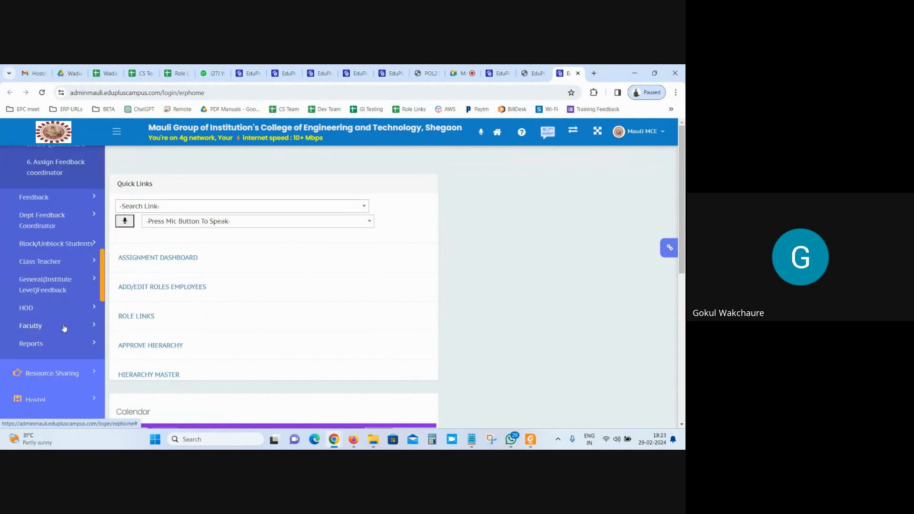
{"action": "scroll", "coordinate": [45, 261], "scroll_direction": "up", "scroll_amount": 4}
{"action": "right_click", "coordinate": [43, 278]}
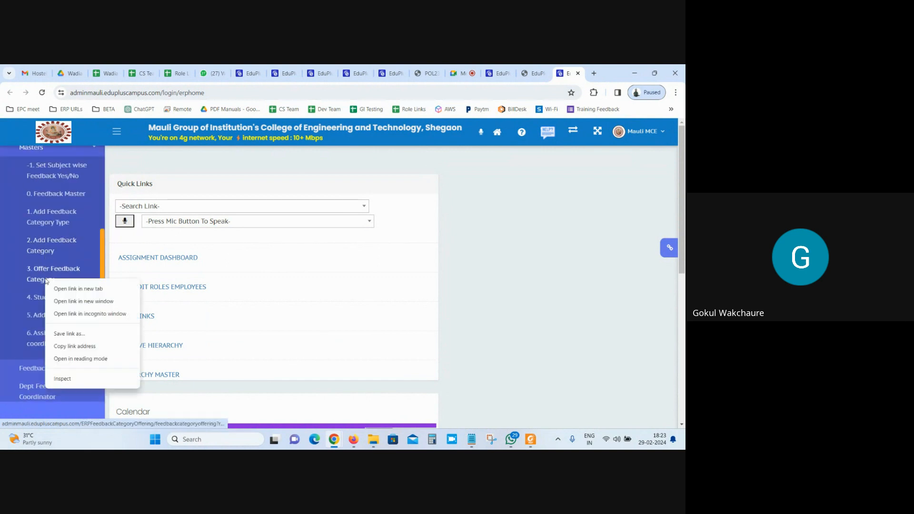
{"action": "left_click", "coordinate": [62, 287]}
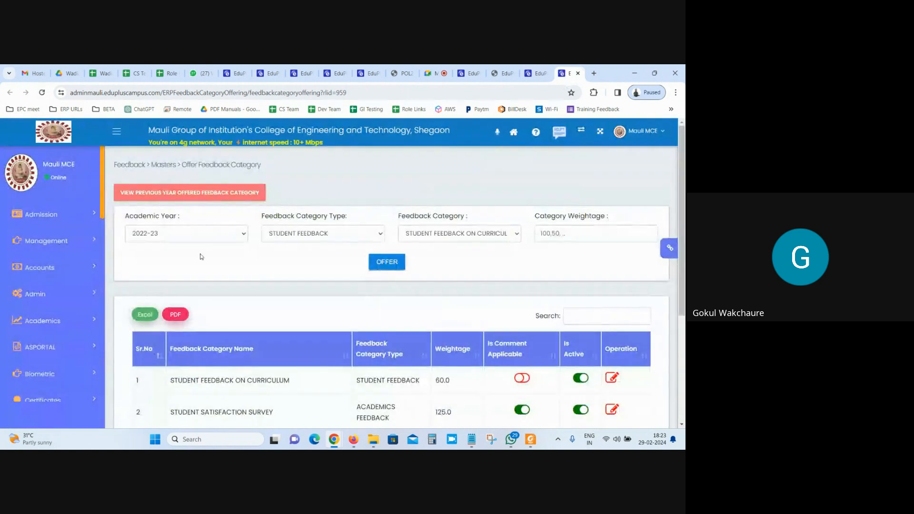
- Review the offered feedback categories for 2022-23 and set the feedback category type to ACADEMICS FEEDBACK
{"action": "left_click", "coordinate": [323, 238]}
{"action": "left_click", "coordinate": [302, 251]}
{"action": "scroll", "coordinate": [439, 235], "scroll_direction": "down", "scroll_amount": 2}
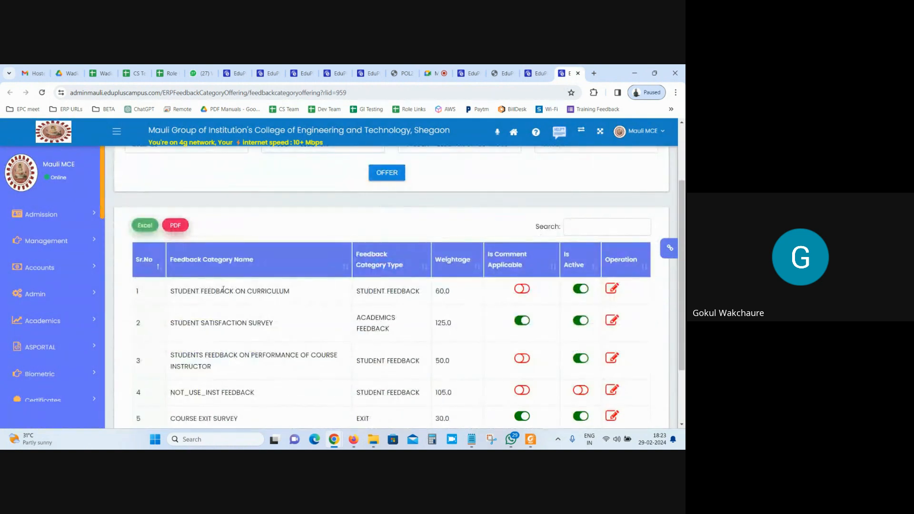
{"action": "scroll", "coordinate": [438, 235], "scroll_direction": "up", "scroll_amount": 2}
{"action": "left_click", "coordinate": [359, 233]}
{"action": "left_click", "coordinate": [323, 257]}
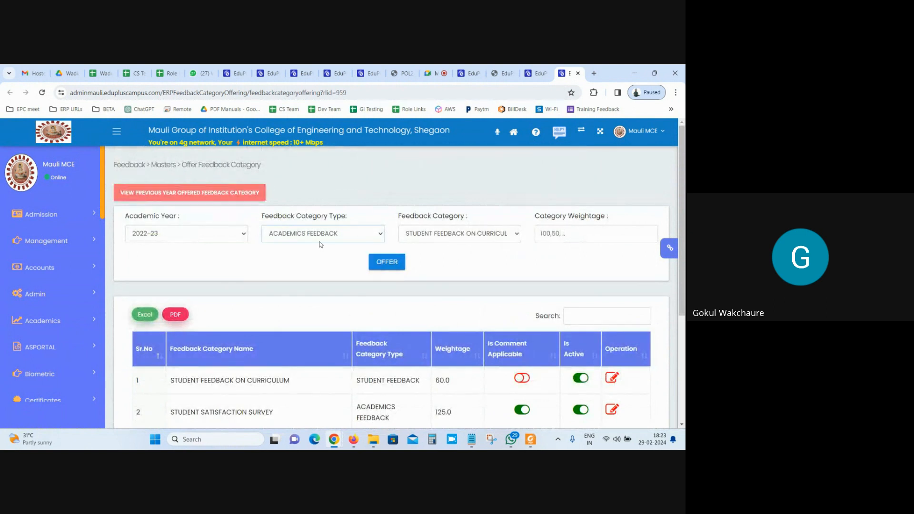
- View the feedback categories offered for 2022-23 under the Academics Feedback type
{"action": "left_click", "coordinate": [324, 234]}
{"action": "left_click", "coordinate": [321, 256]}
{"action": "left_click", "coordinate": [403, 239]}
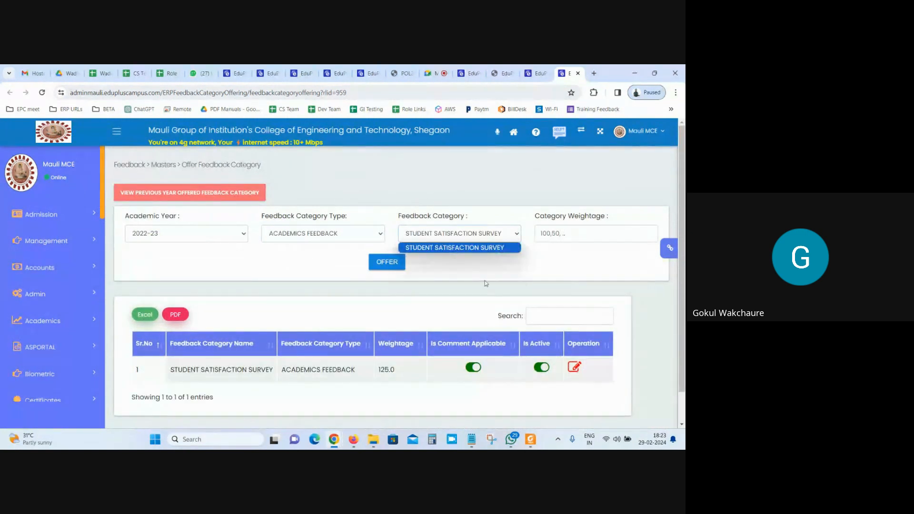
- Set the feedback category type to Student Feedback and the feedback category to Student Feedback on Curriculum
{"action": "left_click", "coordinate": [327, 237]}
{"action": "left_click", "coordinate": [325, 247]}
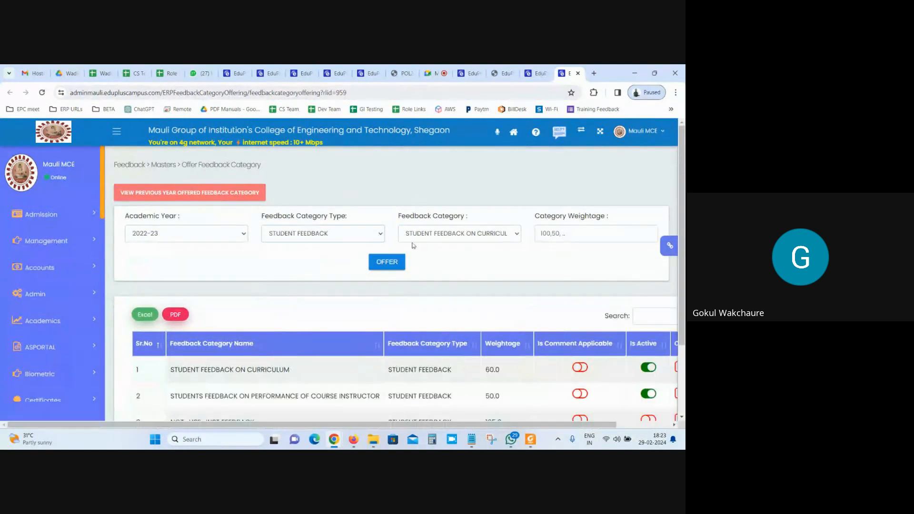
{"action": "left_click", "coordinate": [439, 236]}
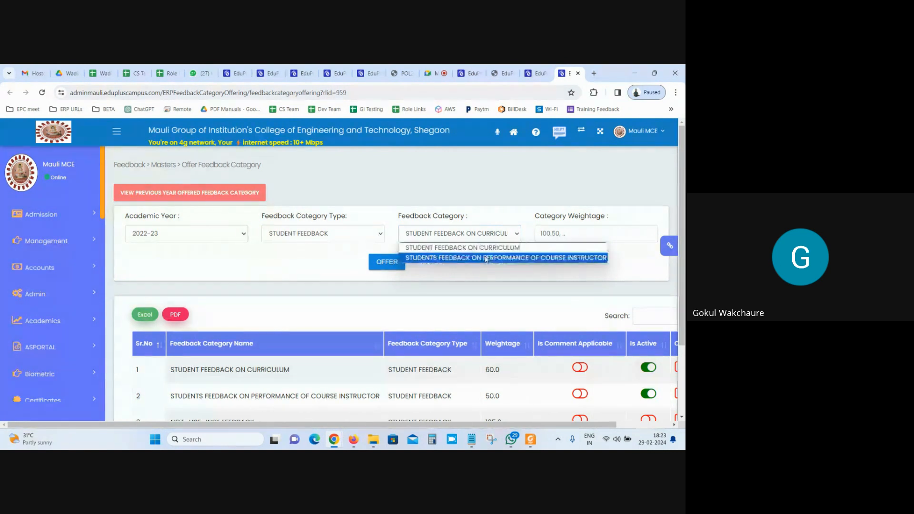
{"action": "left_click", "coordinate": [456, 247]}
{"action": "left_click", "coordinate": [438, 237]}
{"action": "left_click", "coordinate": [494, 248]}
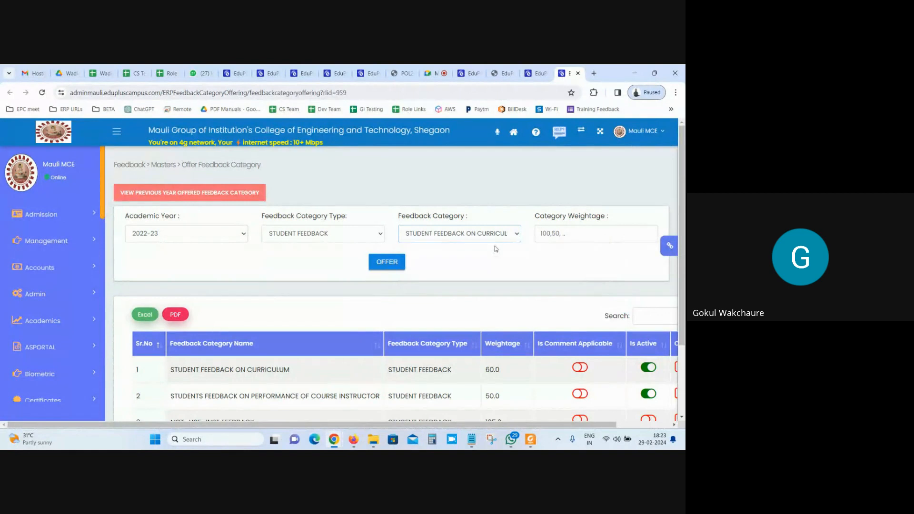
- Open the Add Questionare page in a new tab from the feedback masters and fetch the MCQ question type
{"action": "left_click", "coordinate": [533, 73]}
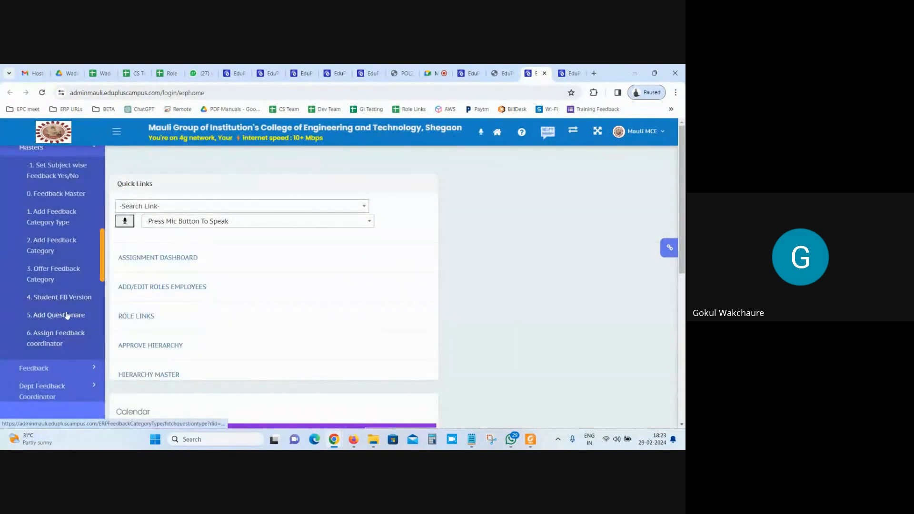
{"action": "right_click", "coordinate": [68, 315]}
{"action": "left_click", "coordinate": [105, 202]}
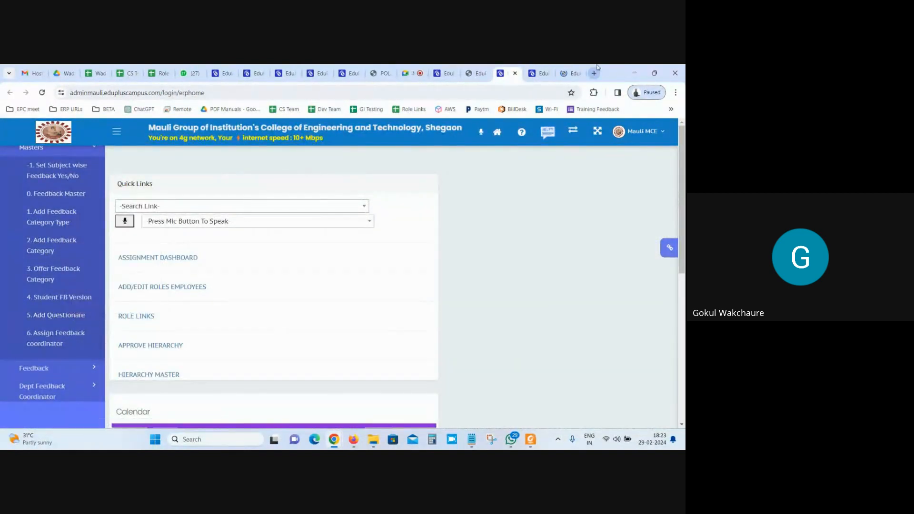
{"action": "left_click", "coordinate": [570, 73]}
{"action": "left_click", "coordinate": [196, 245]}
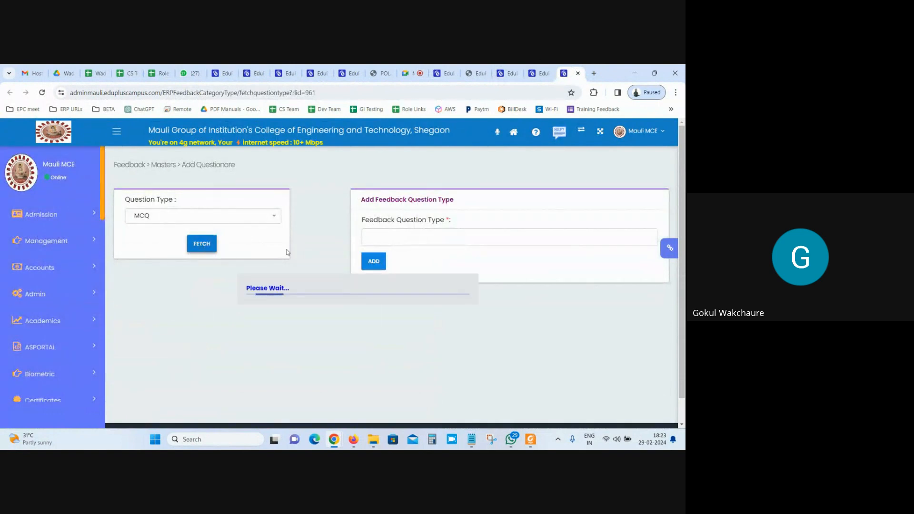
- Switch to the Firefox window showing the Add Questionare page with the 2023-24 question summary
{"action": "left_click", "coordinate": [539, 73]}
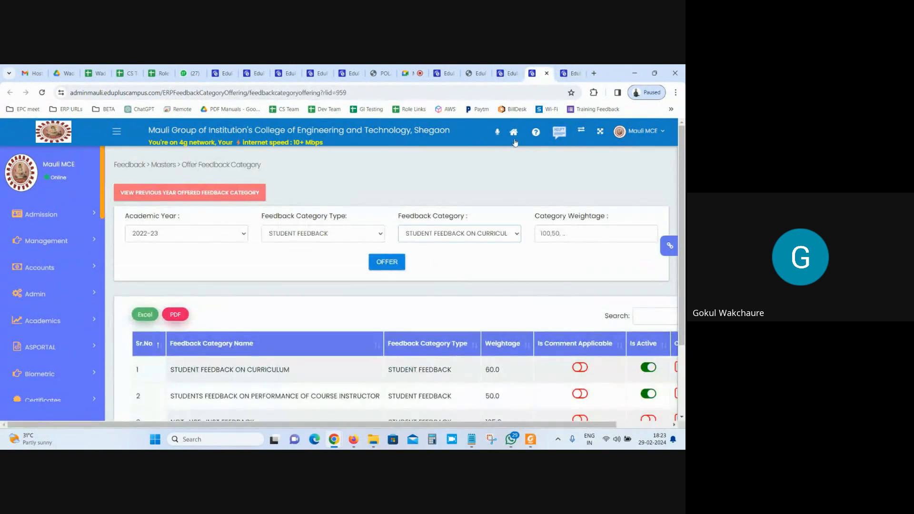
{"action": "left_click", "coordinate": [505, 73]}
{"action": "mouse_move", "coordinate": [335, 435]}
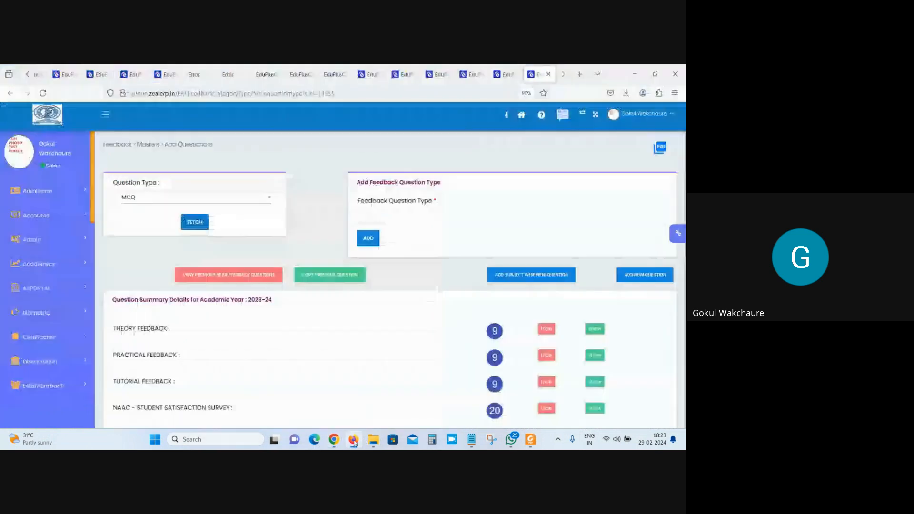
{"action": "left_click", "coordinate": [353, 439]}
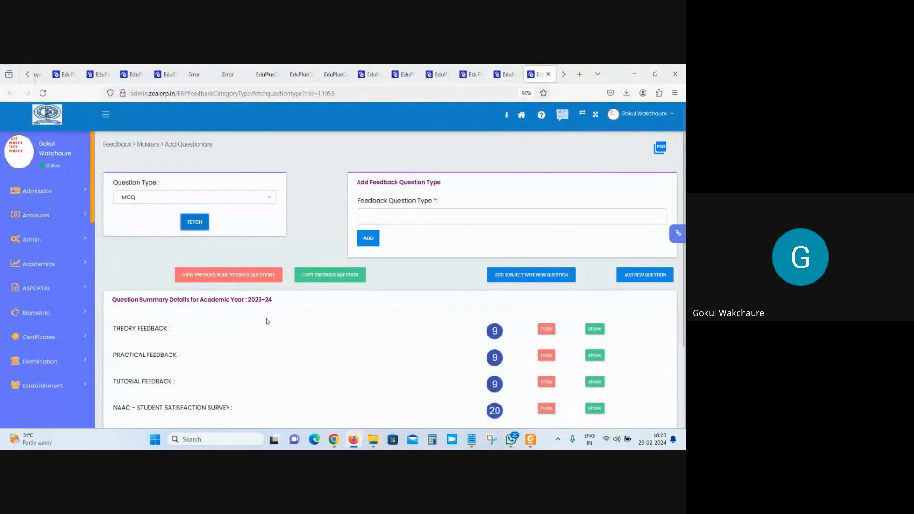
- Examine the theory, practical and tutorial feedback entries in the 2023-24 question summary
{"action": "scroll", "coordinate": [267, 321], "scroll_direction": "down", "scroll_amount": 1}
{"action": "left_click_drag", "start_coordinate": [111, 285], "coordinate": [181, 288]}
{"action": "left_click_drag", "start_coordinate": [110, 312], "coordinate": [179, 313]}
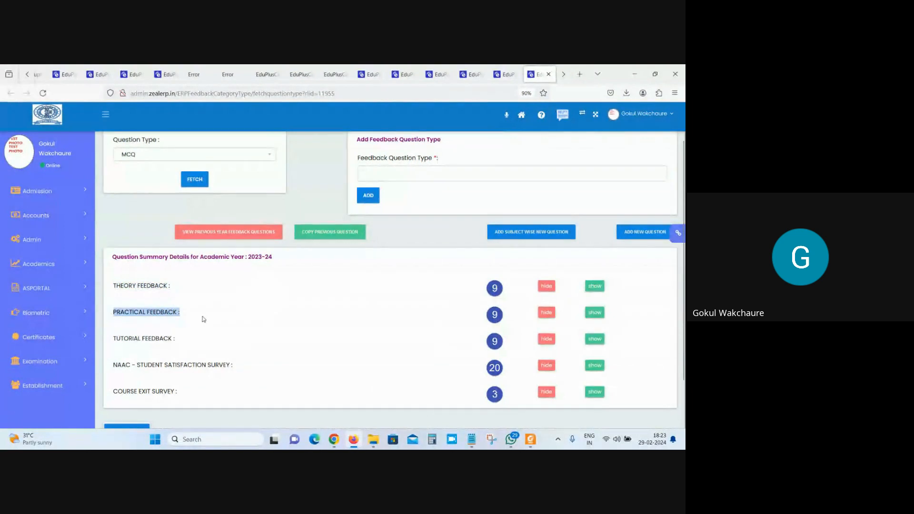
{"action": "left_click_drag", "start_coordinate": [121, 340], "coordinate": [244, 340]}
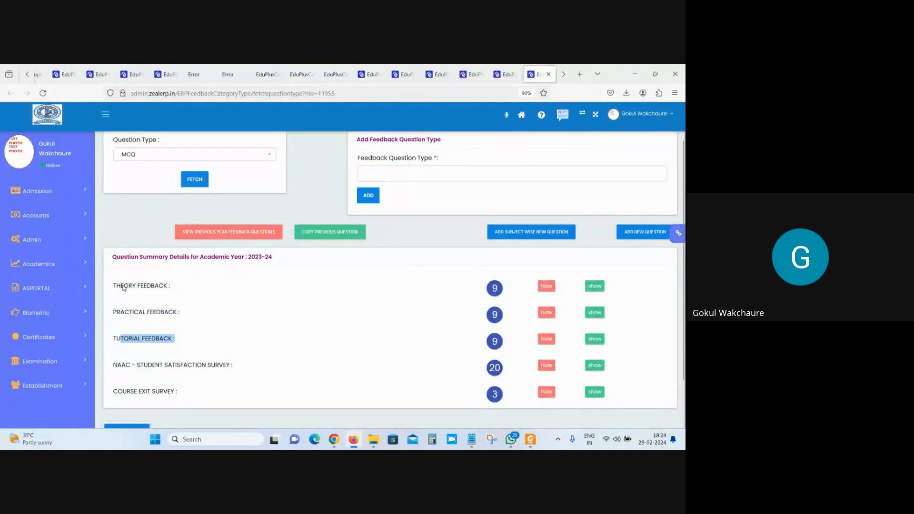
{"action": "left_click_drag", "start_coordinate": [123, 287], "coordinate": [211, 287]}
{"action": "left_click_drag", "start_coordinate": [120, 313], "coordinate": [266, 312]}
{"action": "left_click_drag", "start_coordinate": [128, 341], "coordinate": [245, 338]}
{"action": "left_click_drag", "start_coordinate": [112, 341], "coordinate": [178, 338]}
{"action": "left_click_drag", "start_coordinate": [113, 313], "coordinate": [180, 312]}
{"action": "left_click_drag", "start_coordinate": [120, 287], "coordinate": [246, 287]}
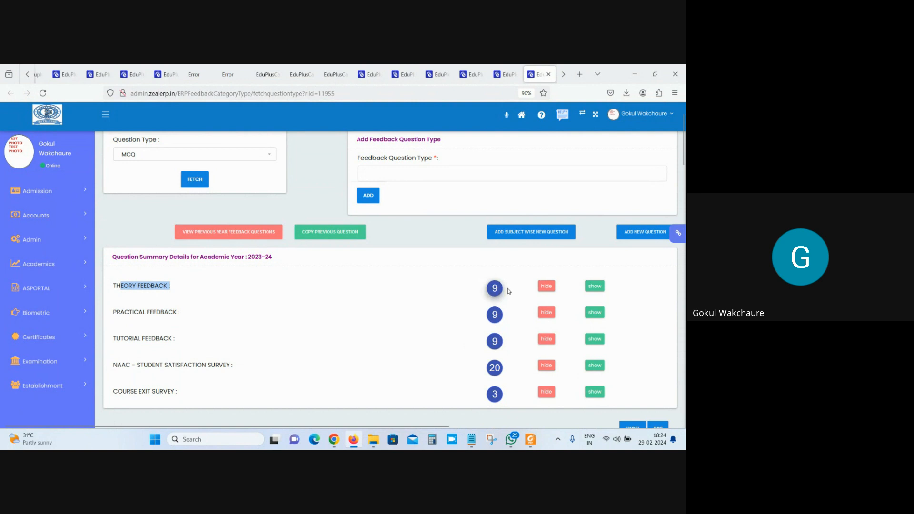
- Read the first Theory Feedback question and its statement in the question table below the summary
{"action": "scroll", "coordinate": [674, 288], "scroll_direction": "down", "scroll_amount": 2}
{"action": "scroll", "coordinate": [674, 289], "scroll_direction": "down", "scroll_amount": 3}
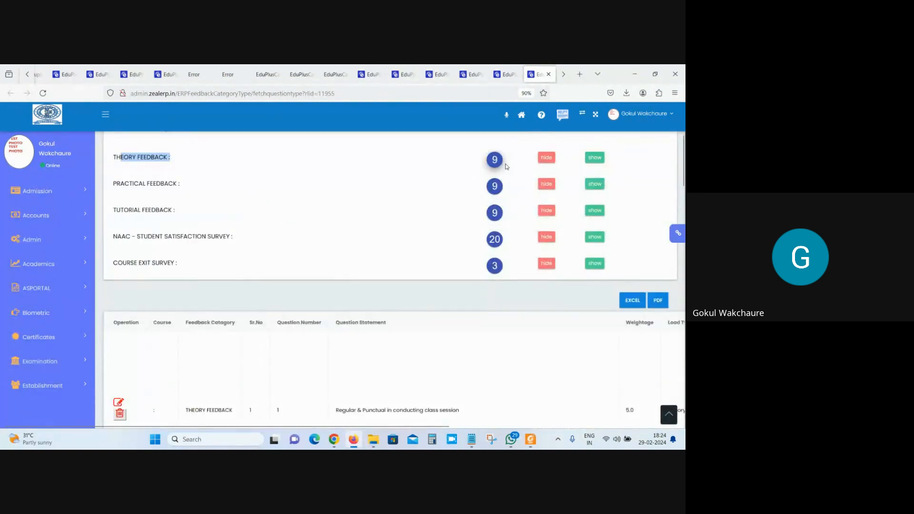
{"action": "mouse_move", "coordinate": [682, 157]}
{"action": "left_mouse_down"}
{"action": "mouse_move", "coordinate": [683, 180]}
{"action": "mouse_move", "coordinate": [684, 149]}
{"action": "left_mouse_up"}
{"action": "left_click_drag", "start_coordinate": [117, 204], "coordinate": [201, 204]}
{"action": "scroll", "coordinate": [257, 262], "scroll_direction": "down", "scroll_amount": 6}
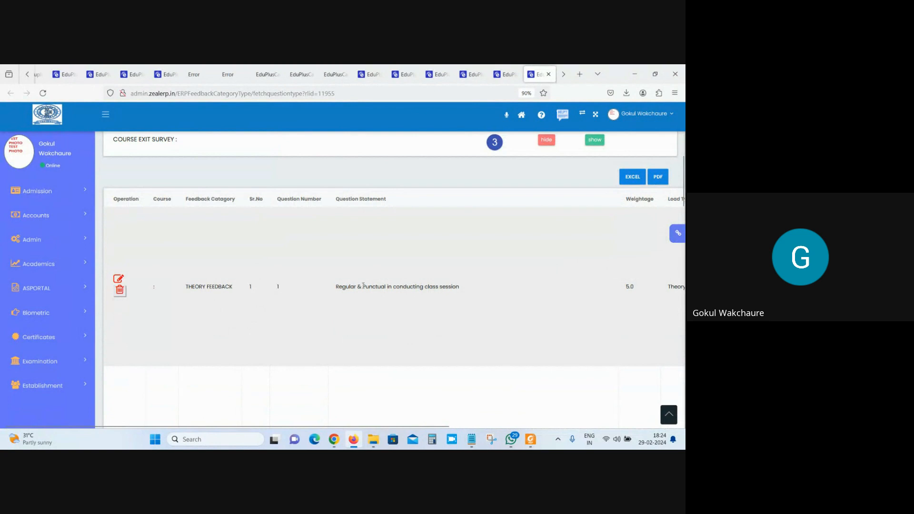
{"action": "left_click_drag", "start_coordinate": [348, 285], "coordinate": [471, 292]}
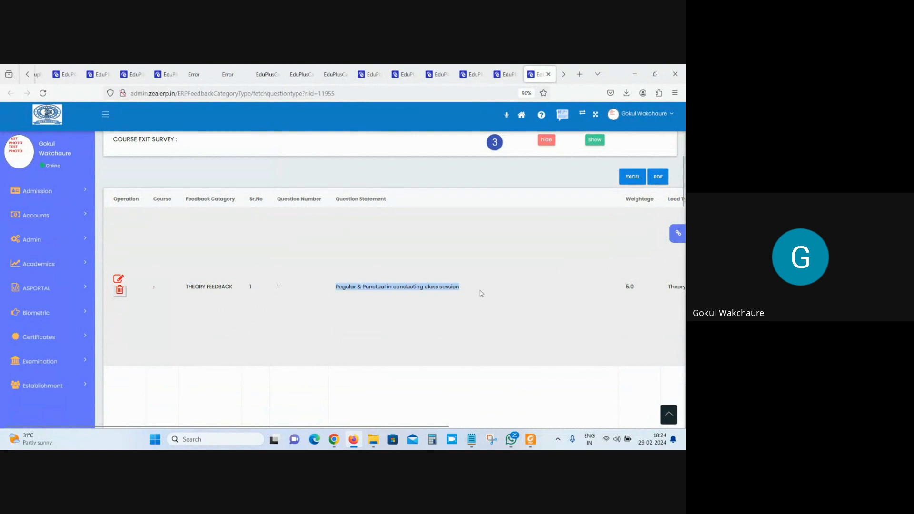
{"action": "middle_click", "coordinate": [361, 306]}
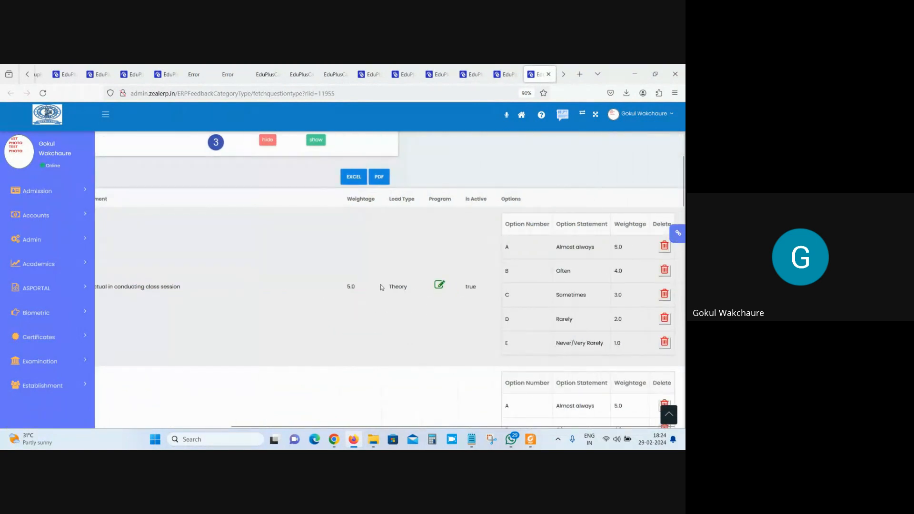
- Compare the first theory question's weightage and load type with its option statements and their individual weightages
{"action": "left_click_drag", "start_coordinate": [369, 288], "coordinate": [348, 287]}
{"action": "left_click_drag", "start_coordinate": [415, 291], "coordinate": [364, 287]}
{"action": "left_click_drag", "start_coordinate": [555, 245], "coordinate": [601, 345]}
{"action": "left_click", "coordinate": [607, 357]}
{"action": "left_click_drag", "start_coordinate": [628, 271], "coordinate": [599, 270]}
{"action": "double_click", "coordinate": [348, 287]}
{"action": "left_click_drag", "start_coordinate": [558, 246], "coordinate": [620, 247]}
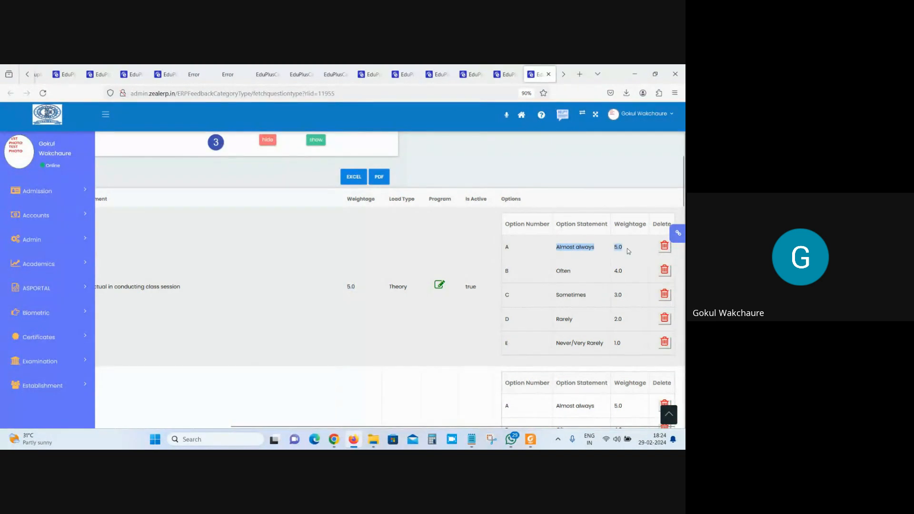
{"action": "left_click", "coordinate": [559, 272]}
{"action": "left_click_drag", "start_coordinate": [556, 271], "coordinate": [591, 344]}
{"action": "left_click_drag", "start_coordinate": [623, 248], "coordinate": [610, 274]}
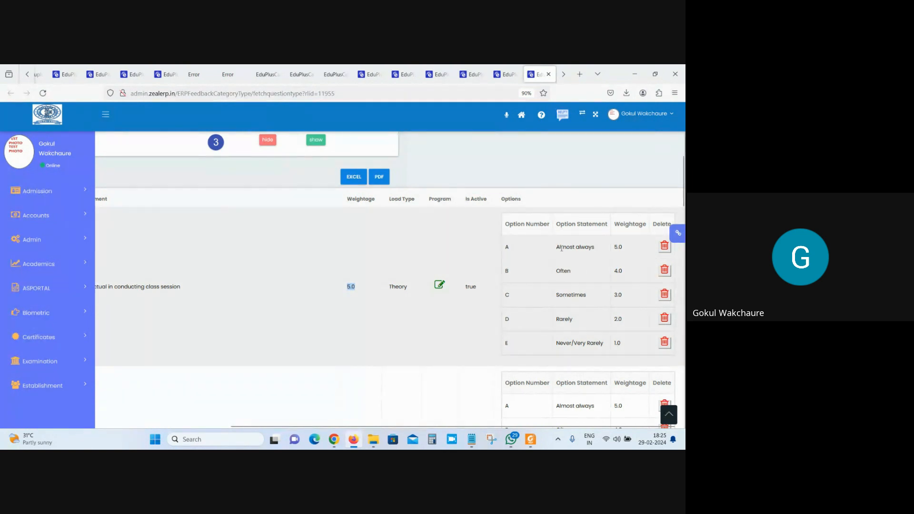
{"action": "left_click_drag", "start_coordinate": [561, 248], "coordinate": [599, 339]}
{"action": "mouse_move", "coordinate": [630, 426]}
{"action": "left_mouse_down"}
{"action": "mouse_move", "coordinate": [595, 429]}
{"action": "mouse_move", "coordinate": [642, 427]}
{"action": "left_mouse_up"}
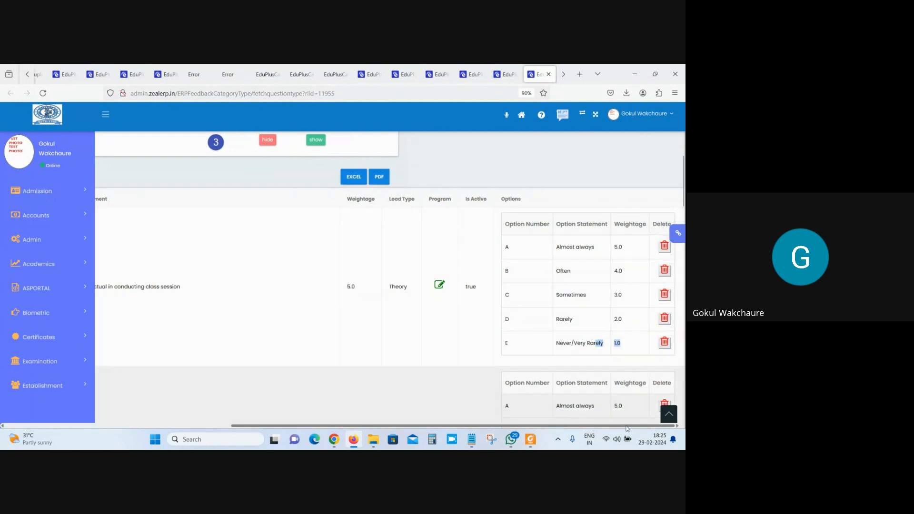
- Open the first Theory Feedback question for editing and check its options and active status
{"action": "left_click_drag", "start_coordinate": [619, 427], "coordinate": [483, 427]}
{"action": "left_click", "coordinate": [118, 279]}
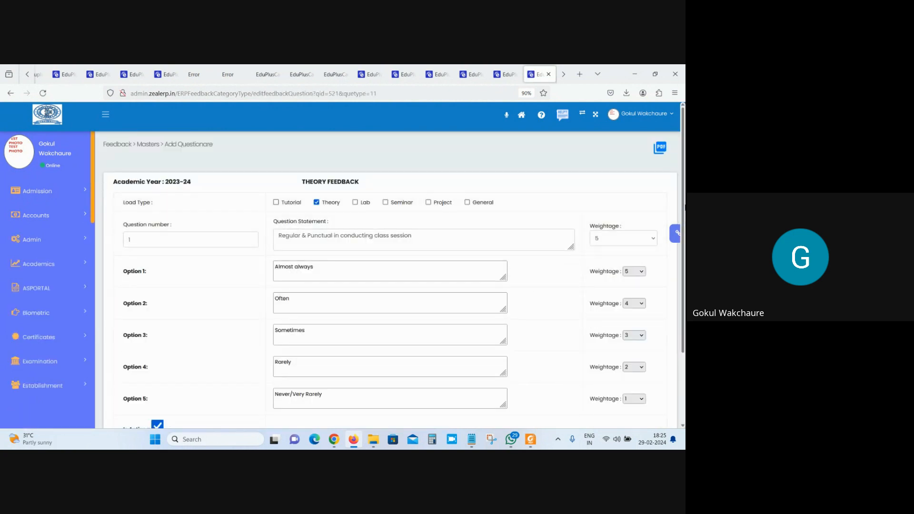
{"action": "scroll", "coordinate": [684, 186], "scroll_direction": "down", "scroll_amount": 2}
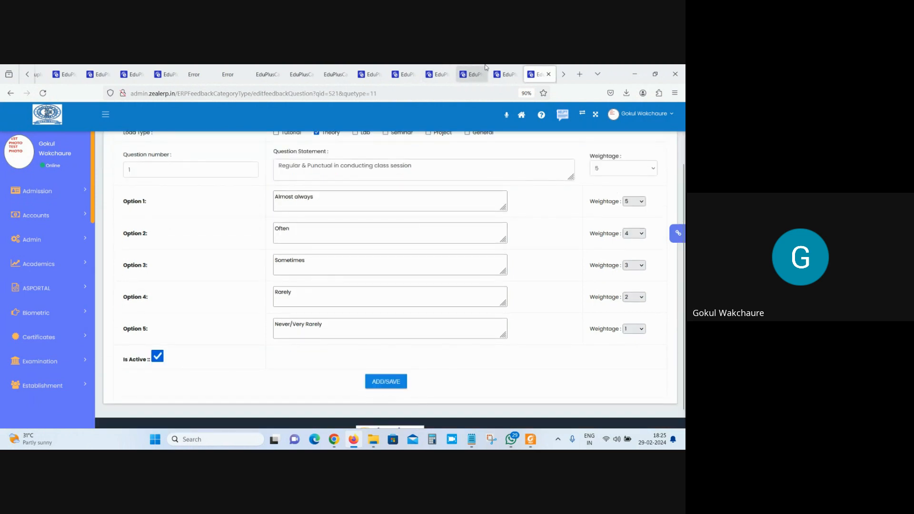
- In the other college's new-question form, keep the category Theory Feedback and set the program to B.Tech - Civil Engineering
{"action": "left_click", "coordinate": [469, 74]}
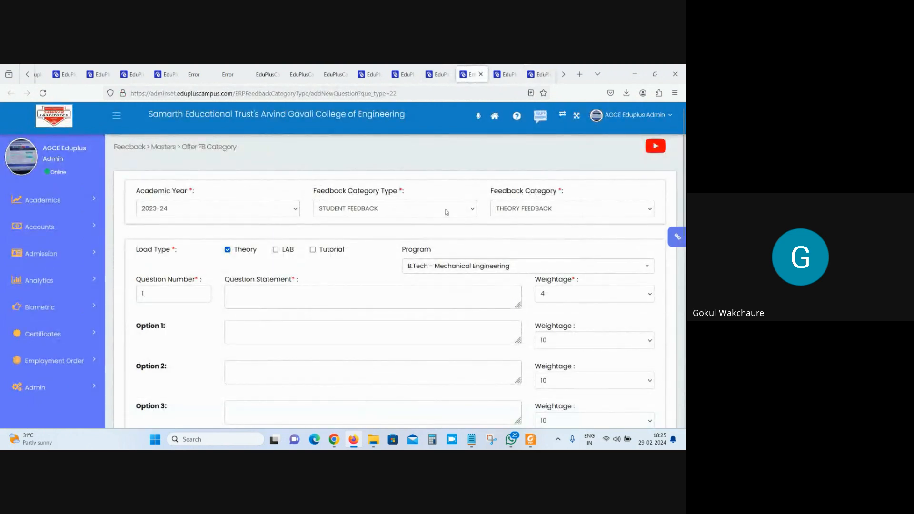
{"action": "left_click", "coordinate": [520, 210]}
{"action": "left_click", "coordinate": [523, 223]}
{"action": "left_click", "coordinate": [432, 270]}
{"action": "scroll", "coordinate": [429, 304], "scroll_direction": "up", "scroll_amount": 3}
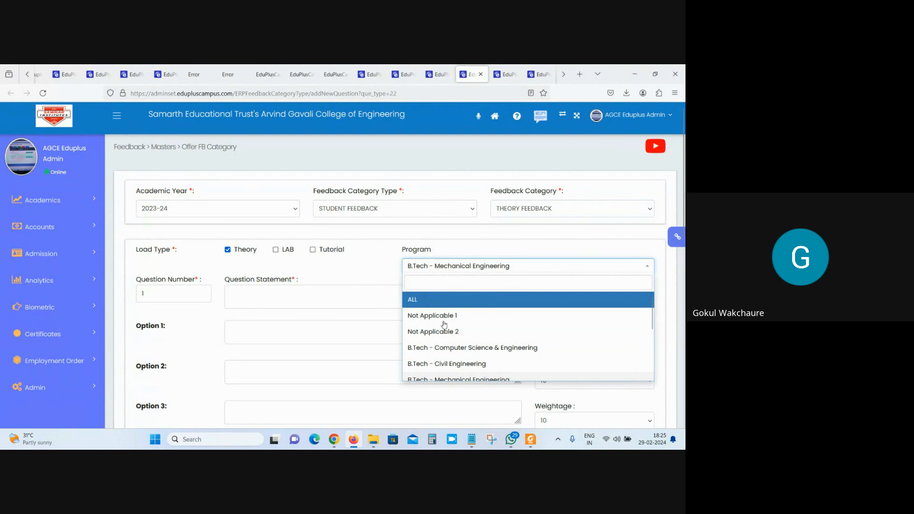
{"action": "left_click", "coordinate": [425, 300]}
{"action": "left_click", "coordinate": [438, 267]}
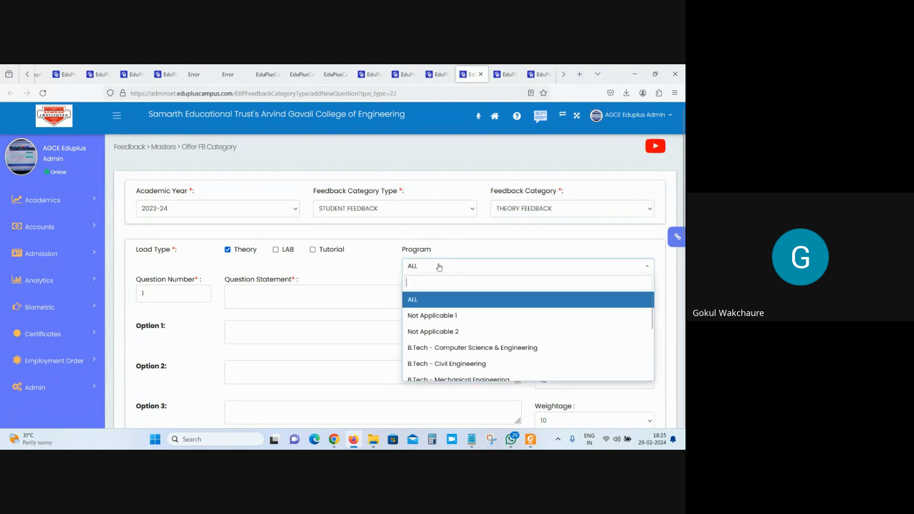
{"action": "left_click", "coordinate": [447, 364]}
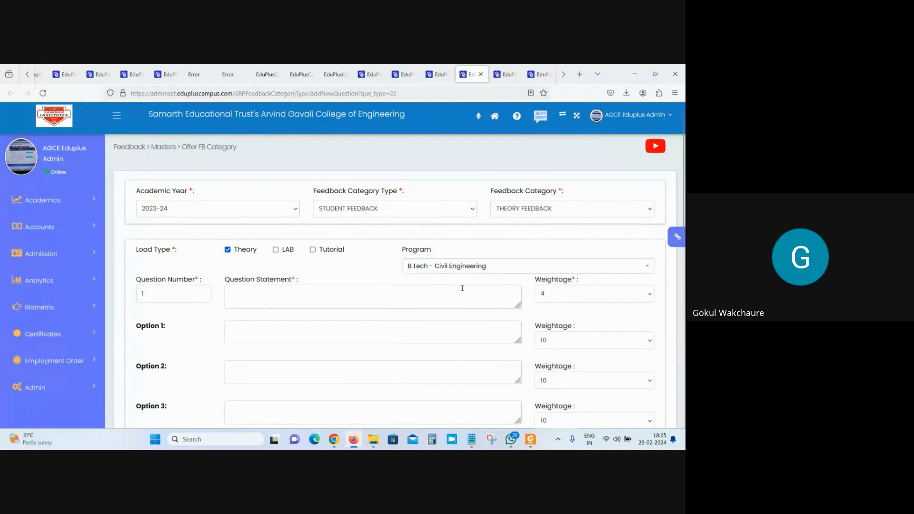
{"action": "left_click", "coordinate": [530, 211]}
{"action": "left_click", "coordinate": [529, 226]}
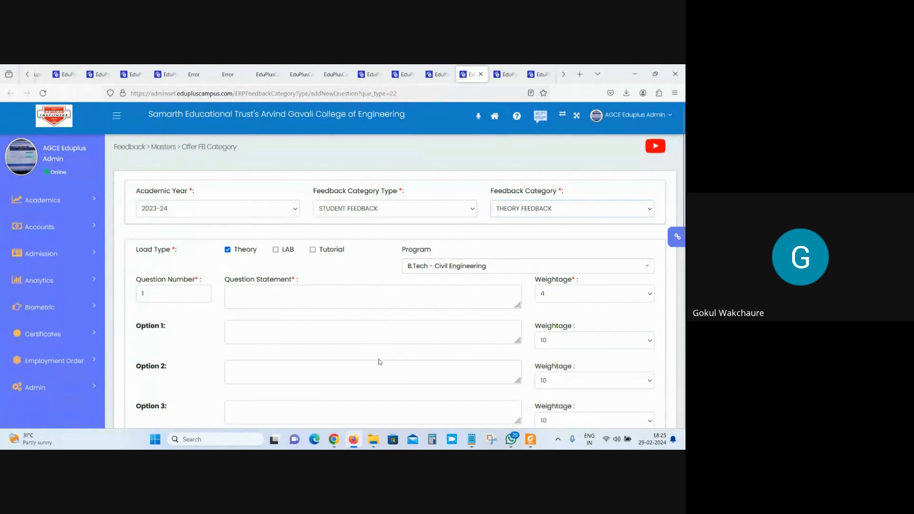
{"action": "left_click", "coordinate": [186, 299]}
- Return to the theory question's edit form and review its statement, option texts, weightages and active setting
{"action": "left_click", "coordinate": [529, 67]}
{"action": "scroll", "coordinate": [552, 299], "scroll_direction": "up", "scroll_amount": 2}
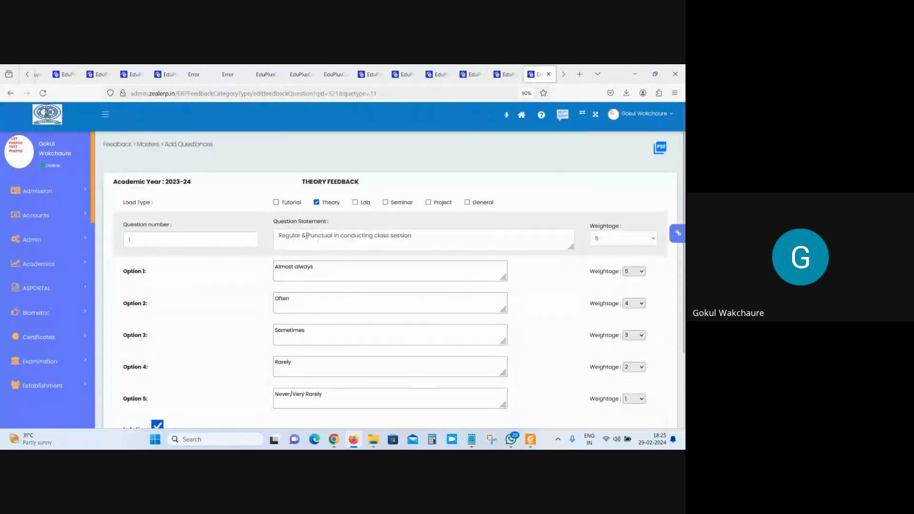
{"action": "left_click_drag", "start_coordinate": [427, 235], "coordinate": [279, 235]}
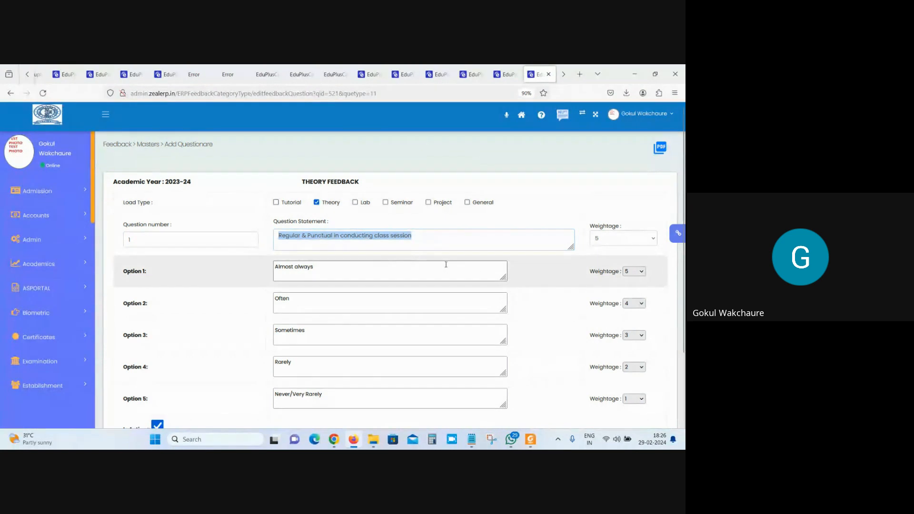
{"action": "scroll", "coordinate": [442, 295], "scroll_direction": "down", "scroll_amount": 1}
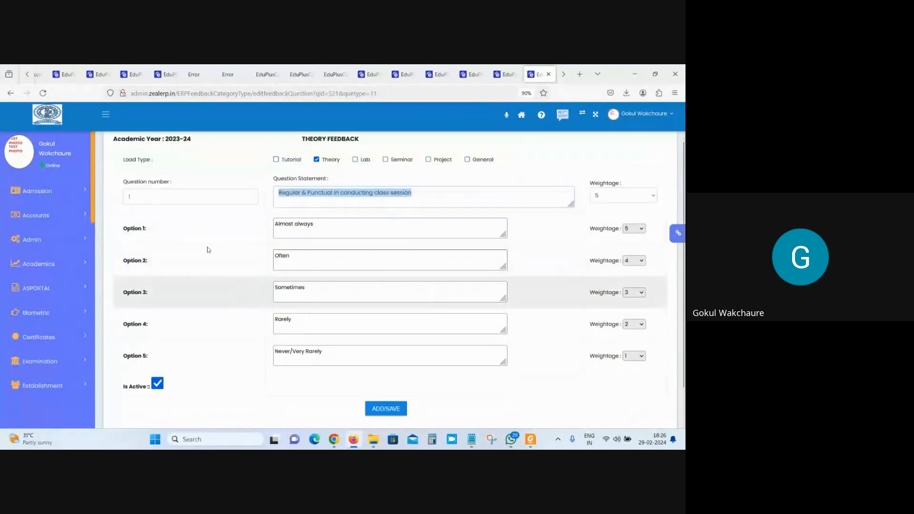
{"action": "left_click_drag", "start_coordinate": [320, 224], "coordinate": [193, 206]}
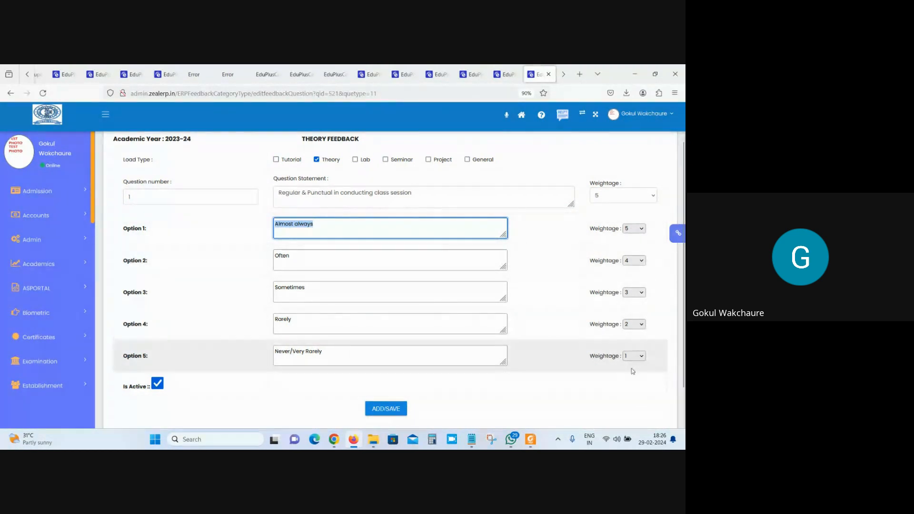
{"action": "scroll", "coordinate": [633, 372], "scroll_direction": "down", "scroll_amount": 2}
{"action": "scroll", "coordinate": [632, 371], "scroll_direction": "up", "scroll_amount": 2}
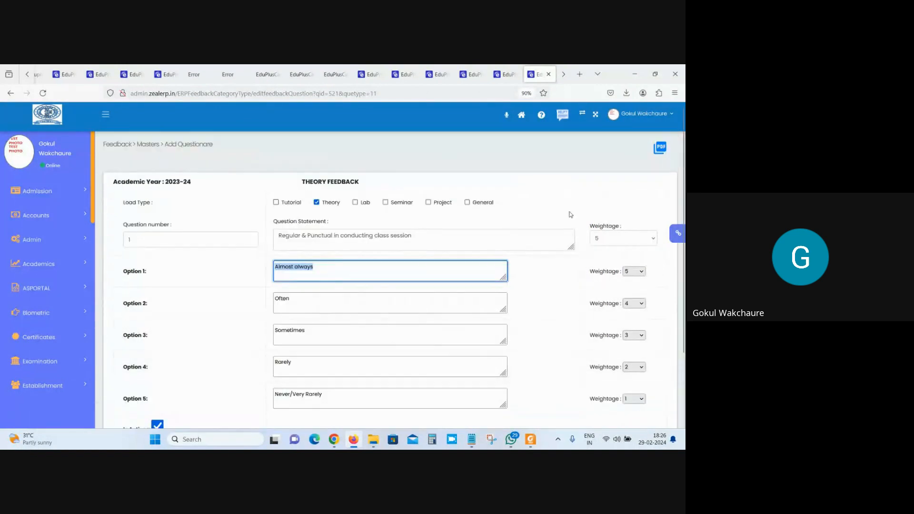
{"action": "scroll", "coordinate": [498, 350], "scroll_direction": "down", "scroll_amount": 2}
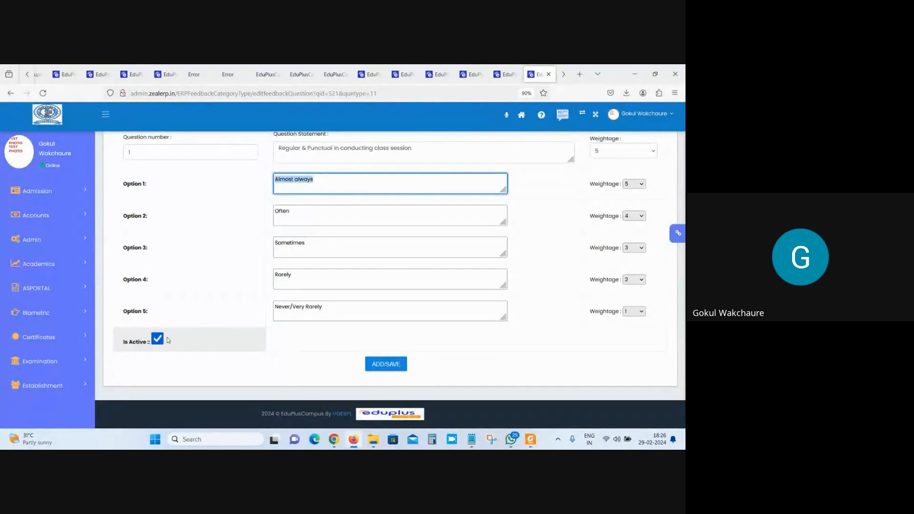
{"action": "scroll", "coordinate": [184, 327], "scroll_direction": "up", "scroll_amount": 3}
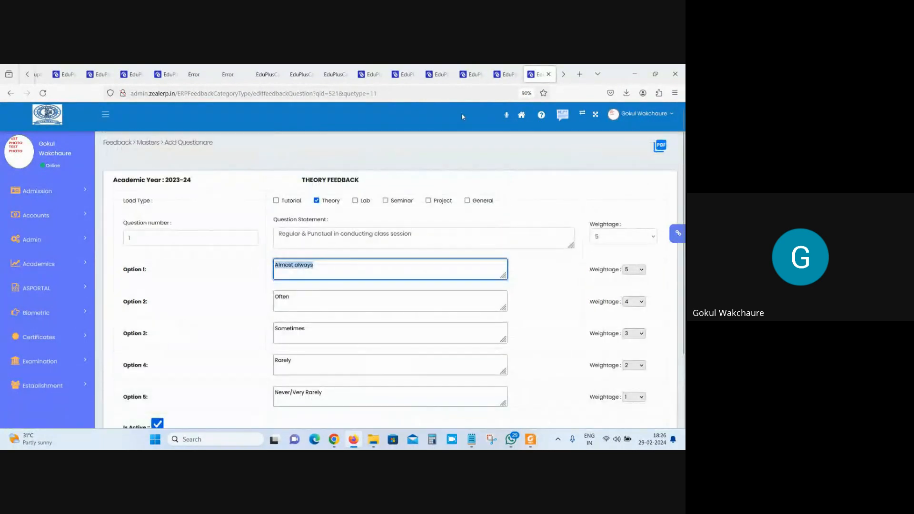
{"action": "left_click", "coordinate": [506, 74]}
{"action": "left_click", "coordinate": [540, 74]}
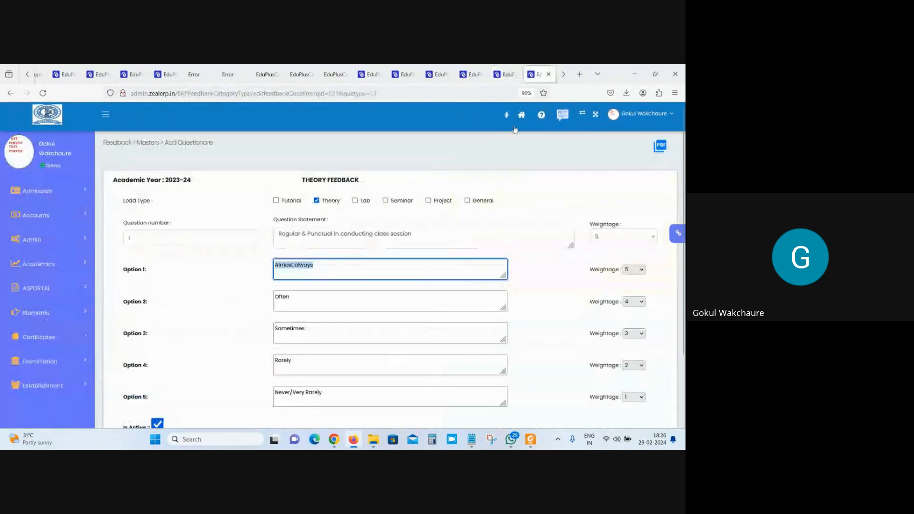
- Open the first Theory Feedback question's edit form, clear its active setting, and return to the question list without saving
{"action": "left_click", "coordinate": [11, 93]}
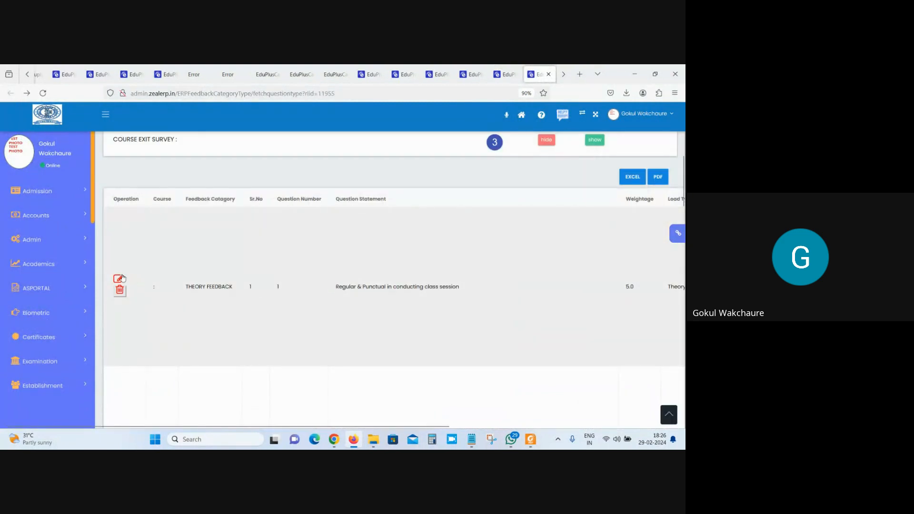
{"action": "left_click", "coordinate": [118, 278]}
{"action": "scroll", "coordinate": [163, 348], "scroll_direction": "down", "scroll_amount": 3}
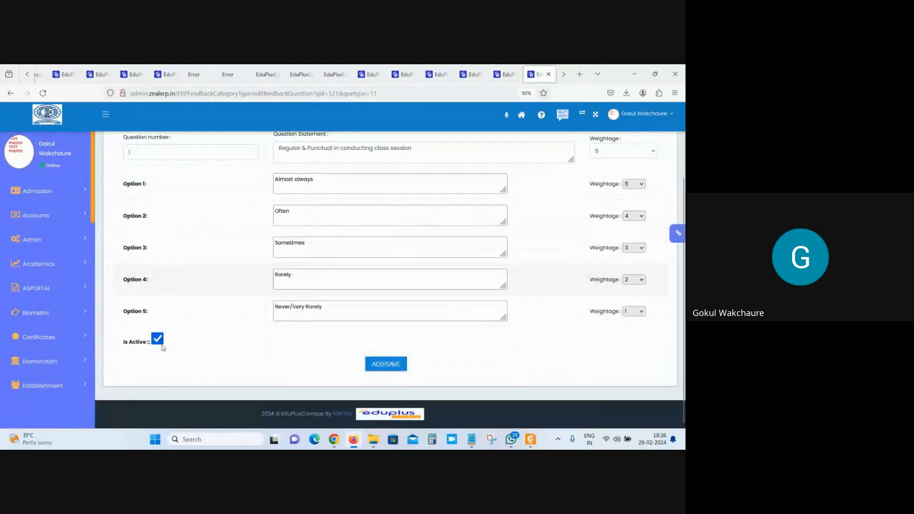
{"action": "left_click", "coordinate": [159, 341]}
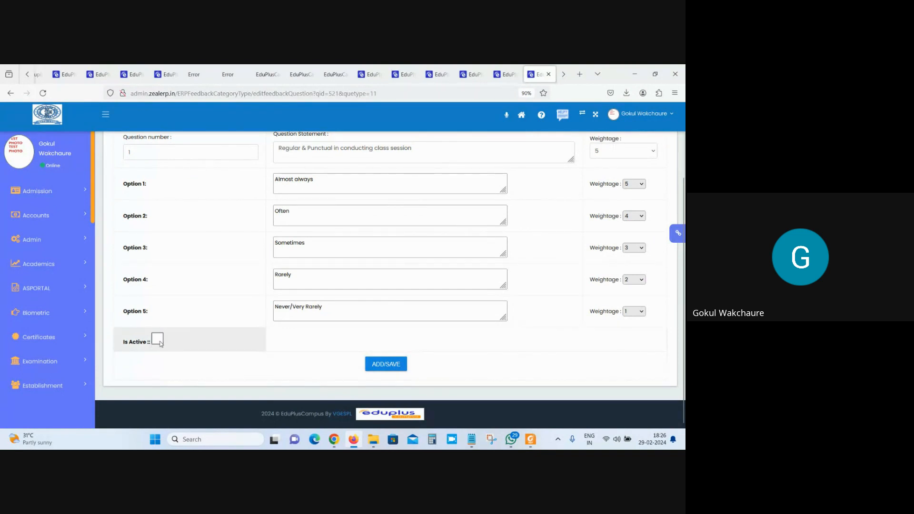
{"action": "scroll", "coordinate": [407, 330], "scroll_direction": "up", "scroll_amount": 3}
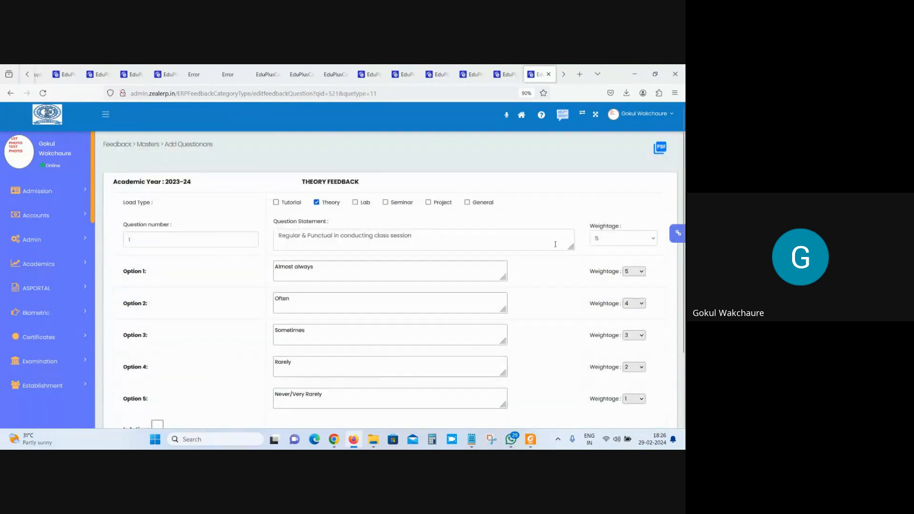
{"action": "left_click", "coordinate": [8, 93]}
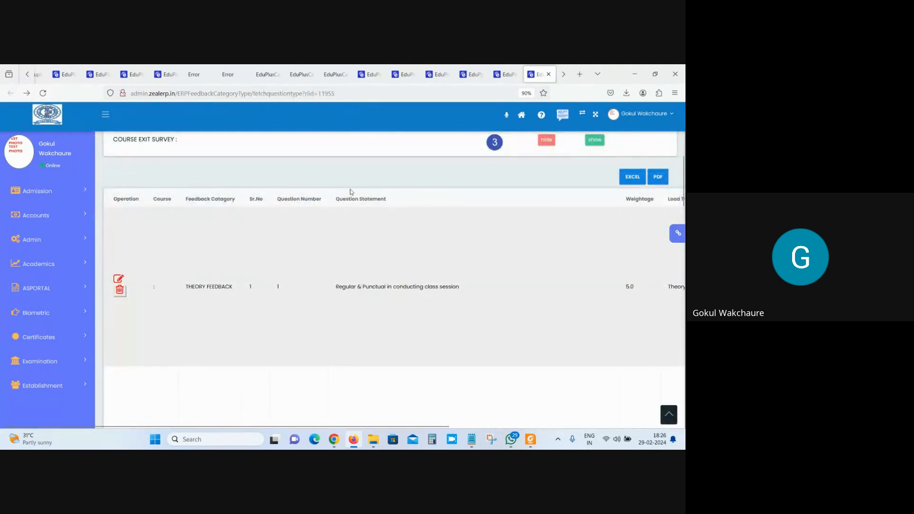
- Review the per-category question counts and the Excel and PDF export options above the question list
{"action": "scroll", "coordinate": [372, 305], "scroll_direction": "up", "scroll_amount": 3}
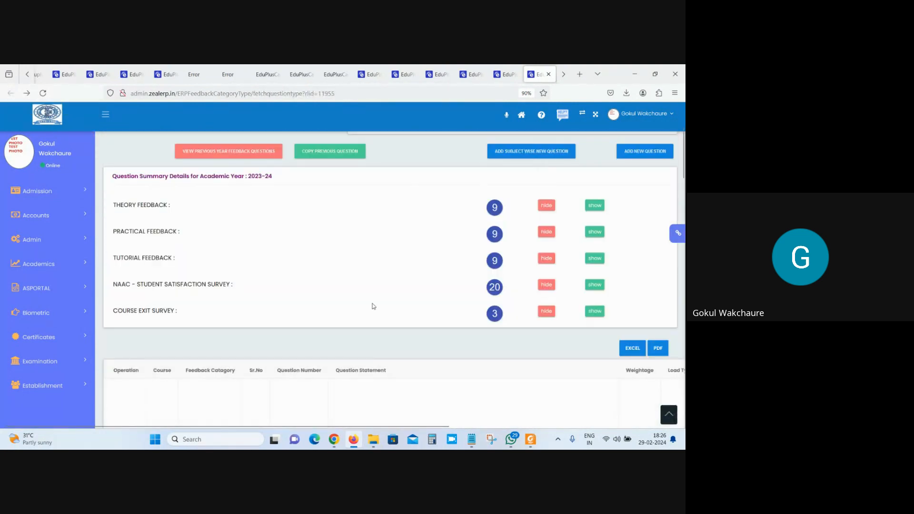
{"action": "left_click", "coordinate": [491, 260]}
{"action": "scroll", "coordinate": [493, 286], "scroll_direction": "down", "scroll_amount": 2}
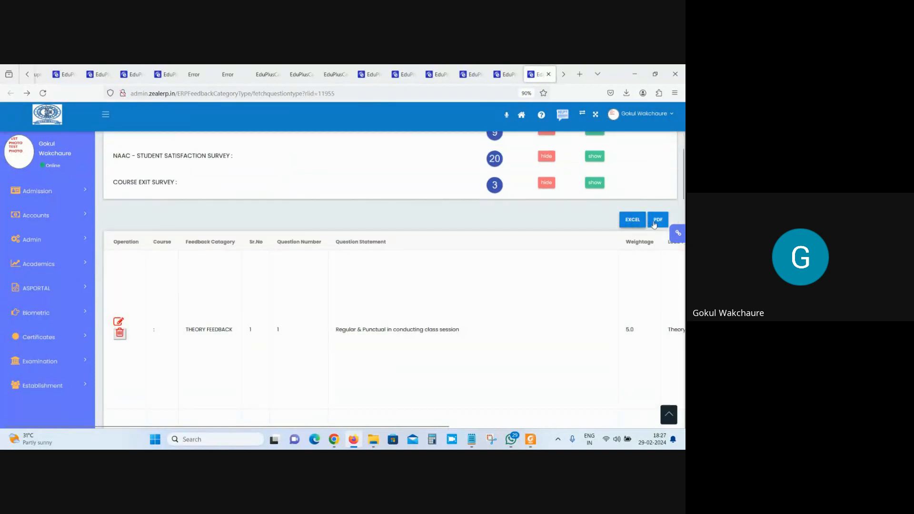
{"action": "scroll", "coordinate": [190, 340], "scroll_direction": "up", "scroll_amount": 2}
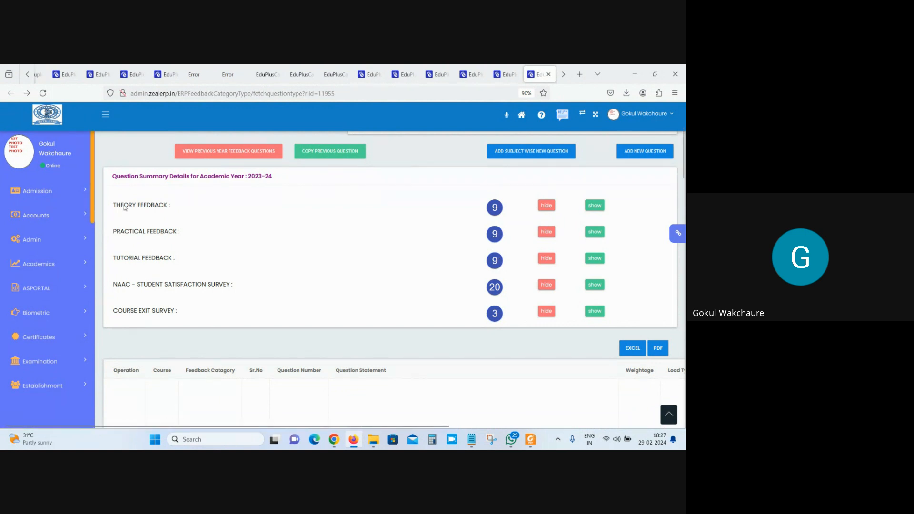
- Compare the Theory, Practical and Tutorial Feedback categories in the 2023-24 question summary and check the question list below
{"action": "left_click_drag", "start_coordinate": [113, 204], "coordinate": [151, 205]}
{"action": "left_click_drag", "start_coordinate": [118, 231], "coordinate": [166, 231]}
{"action": "left_click_drag", "start_coordinate": [113, 258], "coordinate": [175, 258]}
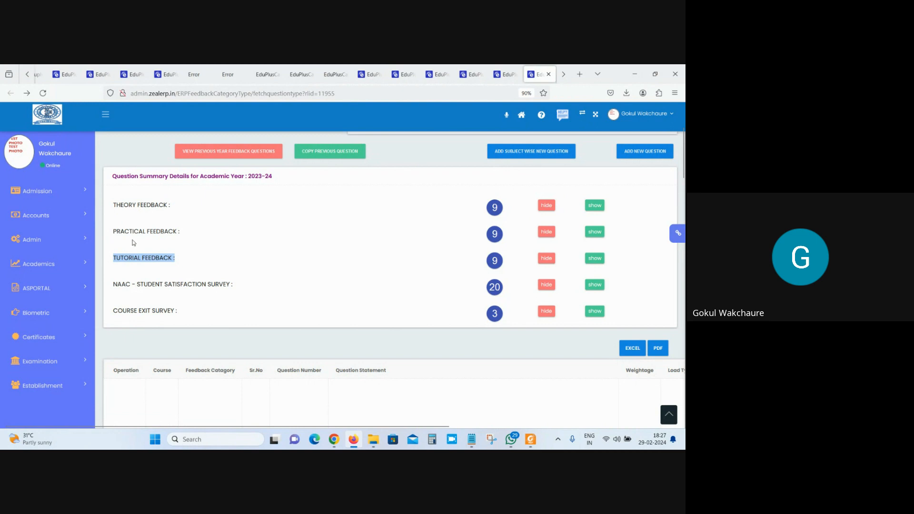
{"action": "left_click_drag", "start_coordinate": [113, 205], "coordinate": [202, 208]}
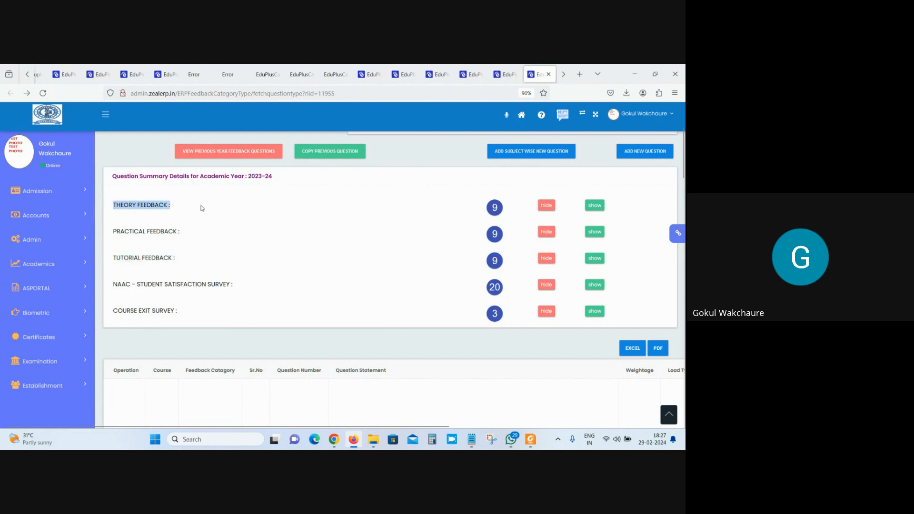
{"action": "left_click_drag", "start_coordinate": [113, 233], "coordinate": [256, 239]}
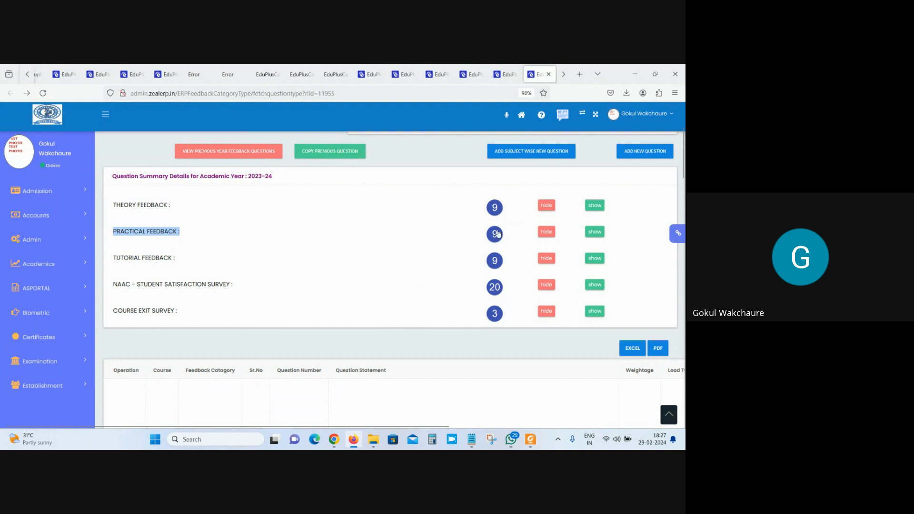
{"action": "left_click", "coordinate": [160, 222]}
{"action": "left_click_drag", "start_coordinate": [113, 205], "coordinate": [197, 208]}
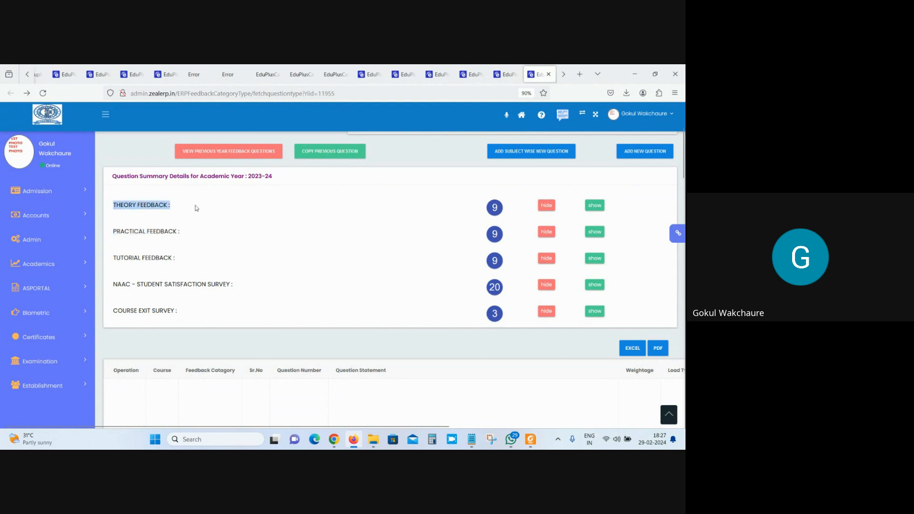
{"action": "left_click_drag", "start_coordinate": [111, 231], "coordinate": [237, 231]}
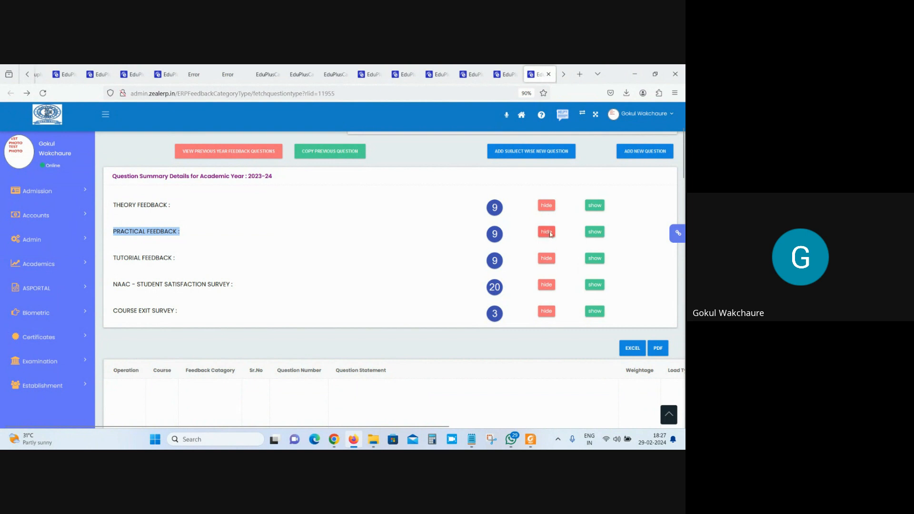
{"action": "left_click", "coordinate": [114, 235]}
{"action": "left_click_drag", "start_coordinate": [113, 235], "coordinate": [213, 233]}
{"action": "scroll", "coordinate": [384, 300], "scroll_direction": "down", "scroll_amount": 10}
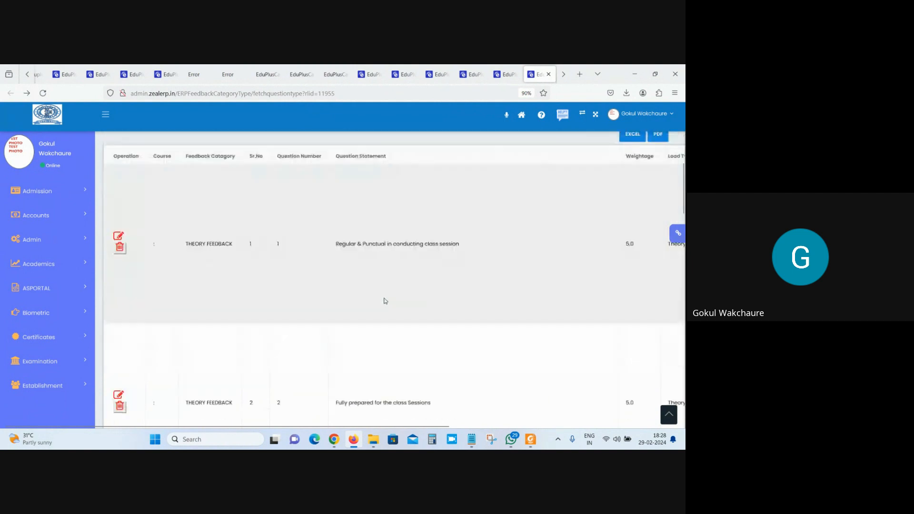
{"action": "scroll", "coordinate": [385, 301], "scroll_direction": "up", "scroll_amount": 10}
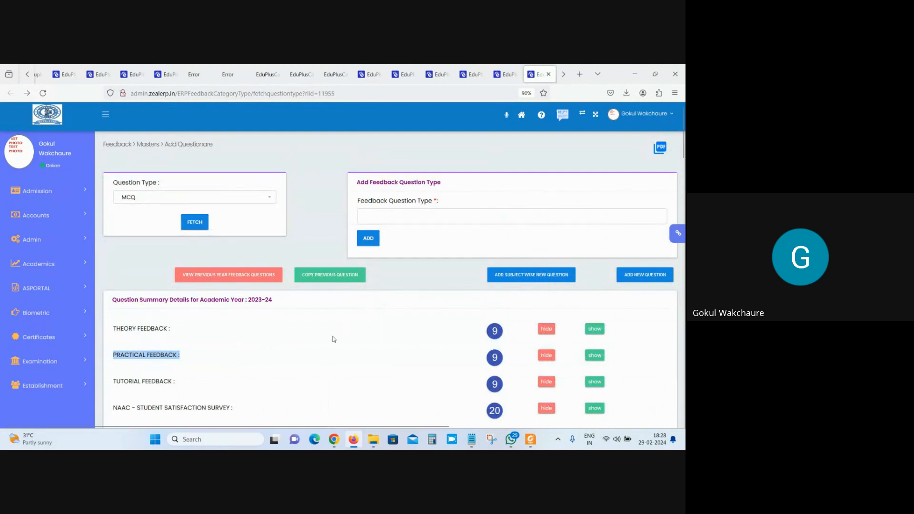
- Switch to Chrome, check the Google Meet call and dismiss the raised-hand notification
{"action": "left_click", "coordinate": [519, 67]}
{"action": "left_click", "coordinate": [474, 74]}
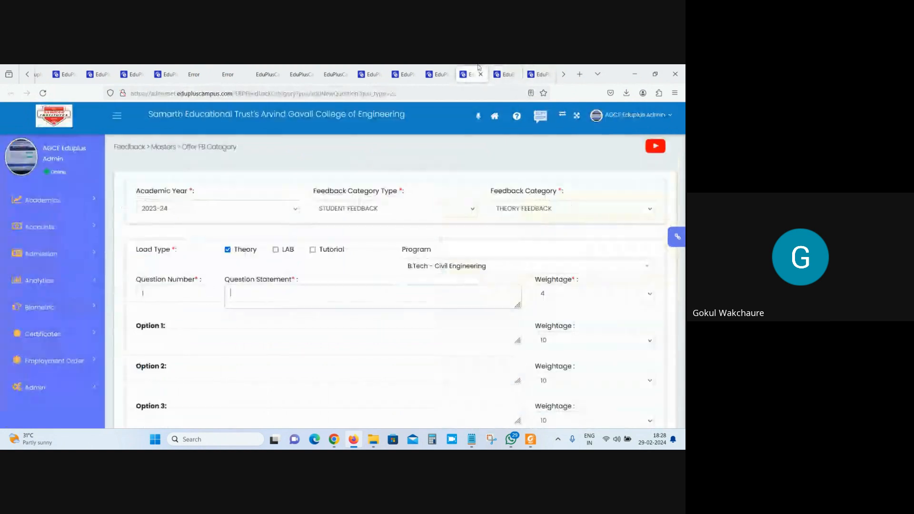
{"action": "left_click", "coordinate": [332, 443]}
{"action": "left_click", "coordinate": [267, 415]}
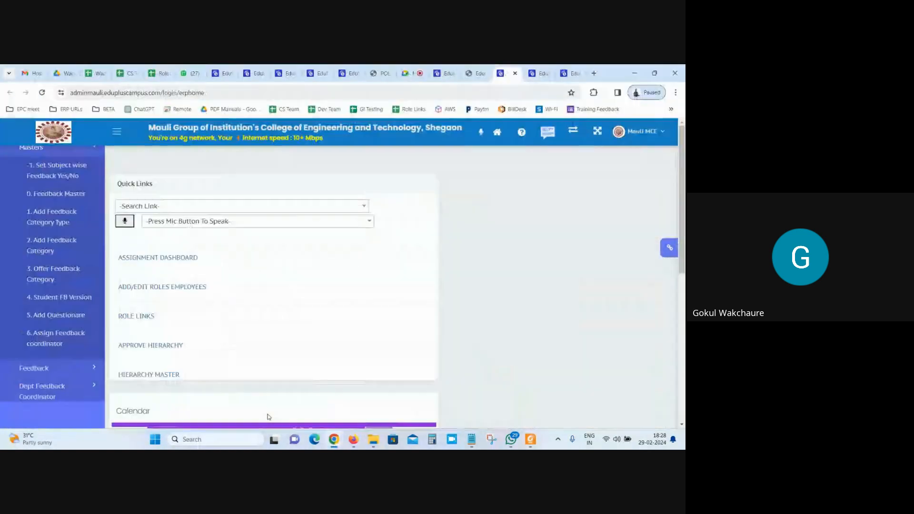
{"action": "left_click", "coordinate": [424, 67]}
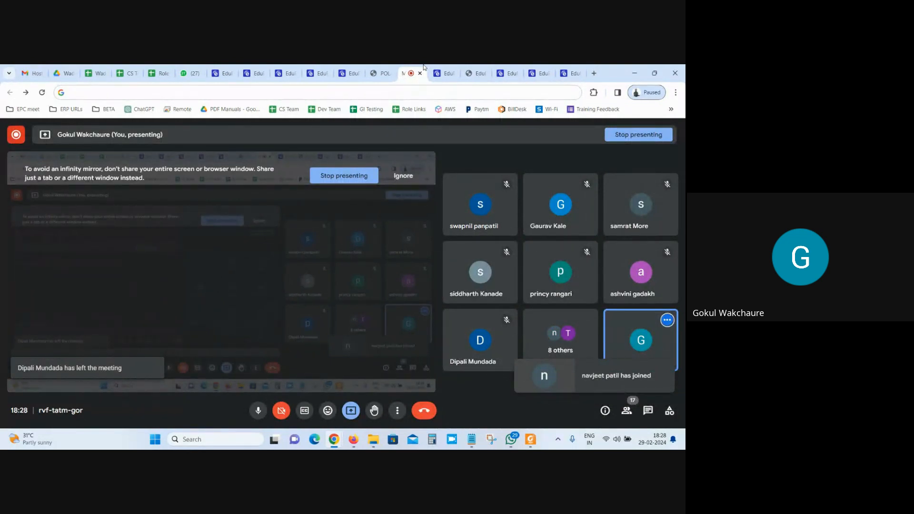
{"action": "left_click", "coordinate": [510, 71]}
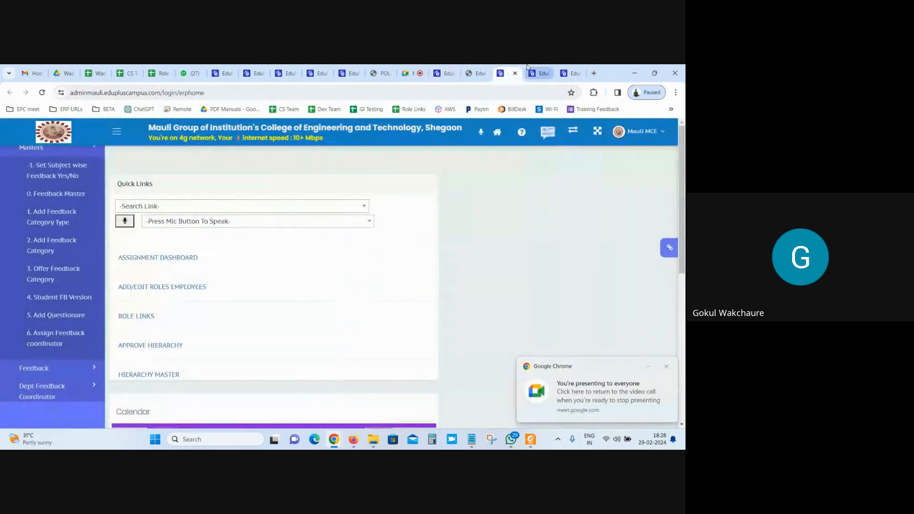
{"action": "left_click", "coordinate": [532, 70]}
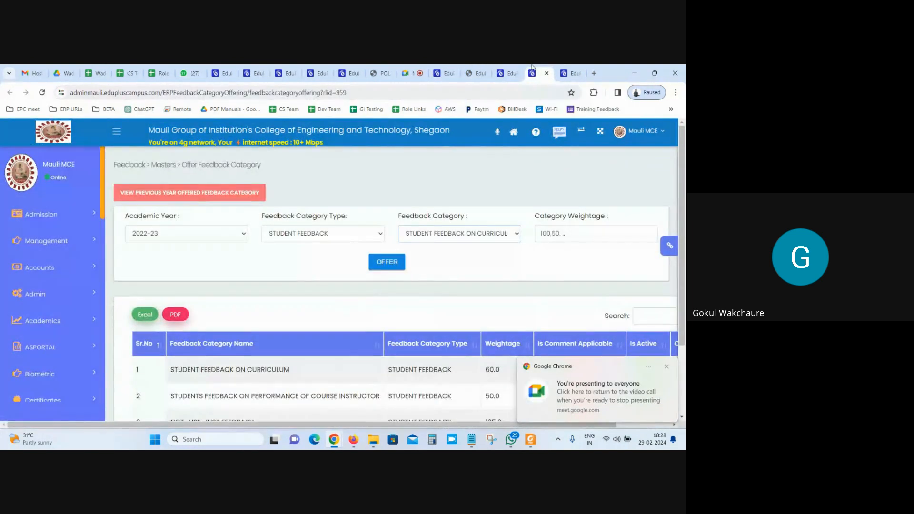
{"action": "left_click", "coordinate": [661, 383]}
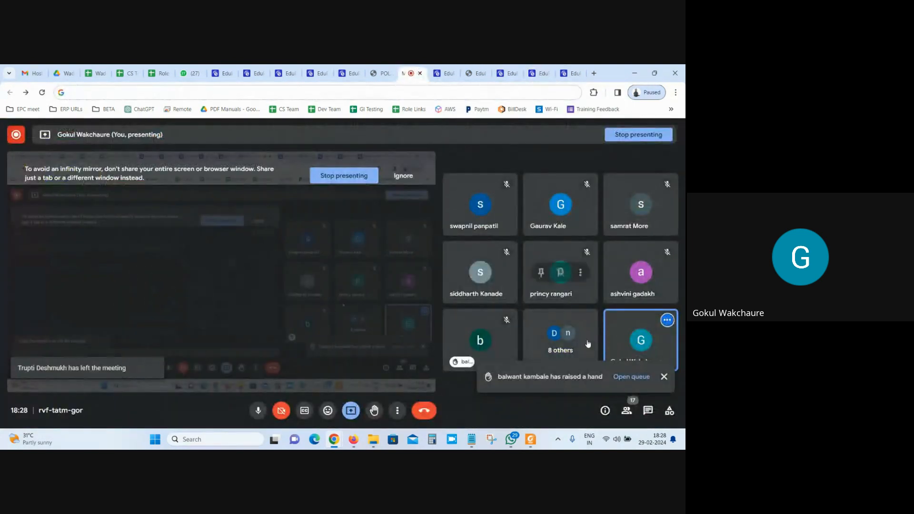
{"action": "left_click", "coordinate": [663, 380]}
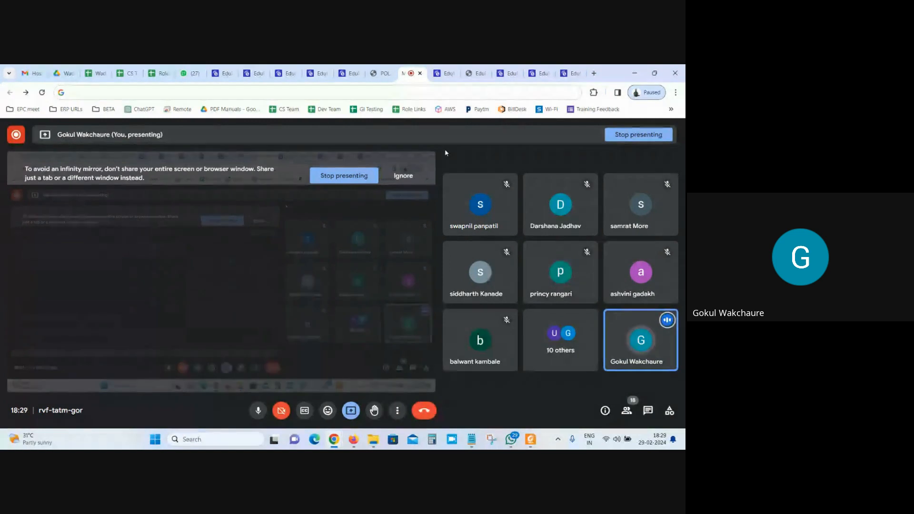
- Bring up the Add Questionare page of Mauli Group of Institution's College of Engineering and Technology
{"action": "left_click", "coordinate": [443, 73]}
{"action": "left_click", "coordinate": [512, 67]}
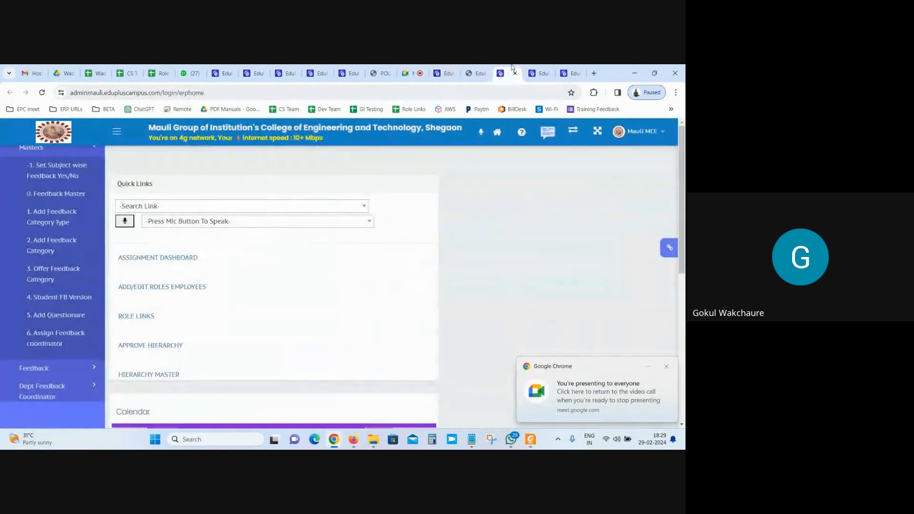
{"action": "left_click", "coordinate": [536, 72]}
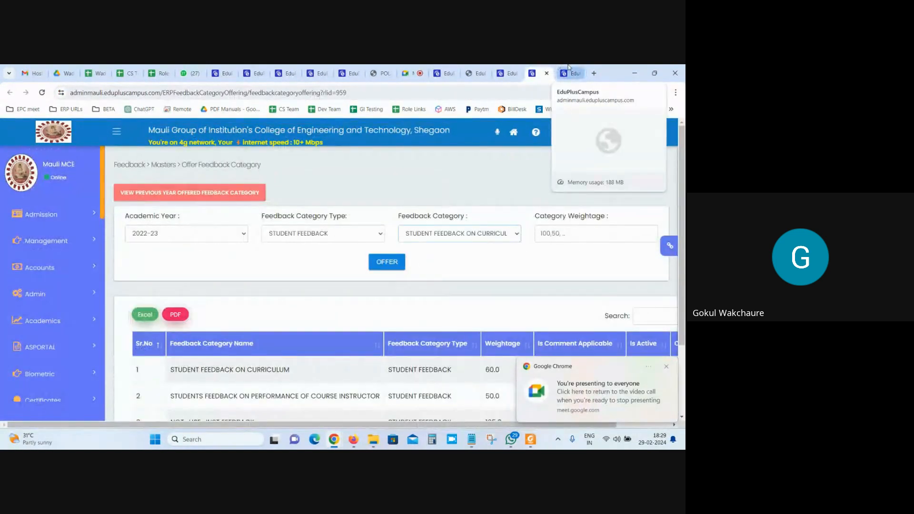
{"action": "left_click", "coordinate": [568, 67]}
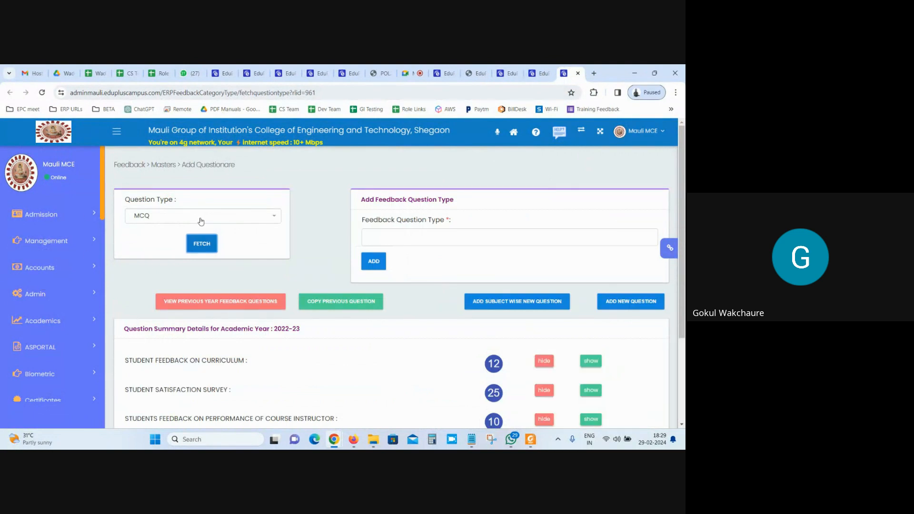
- Examine the feedback categories and their question counts in the Mauli college's 2022-23 question summary
{"action": "scroll", "coordinate": [361, 259], "scroll_direction": "down", "scroll_amount": 2}
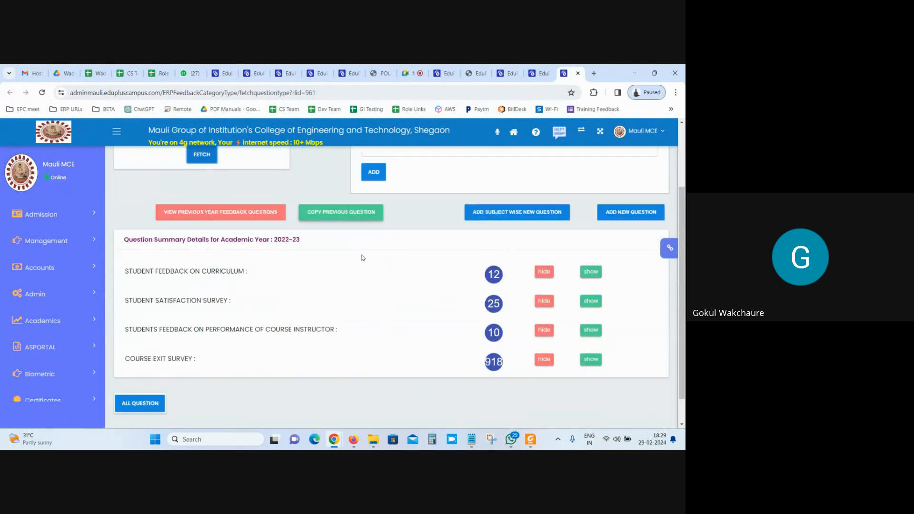
{"action": "scroll", "coordinate": [363, 258], "scroll_direction": "up", "scroll_amount": 1}
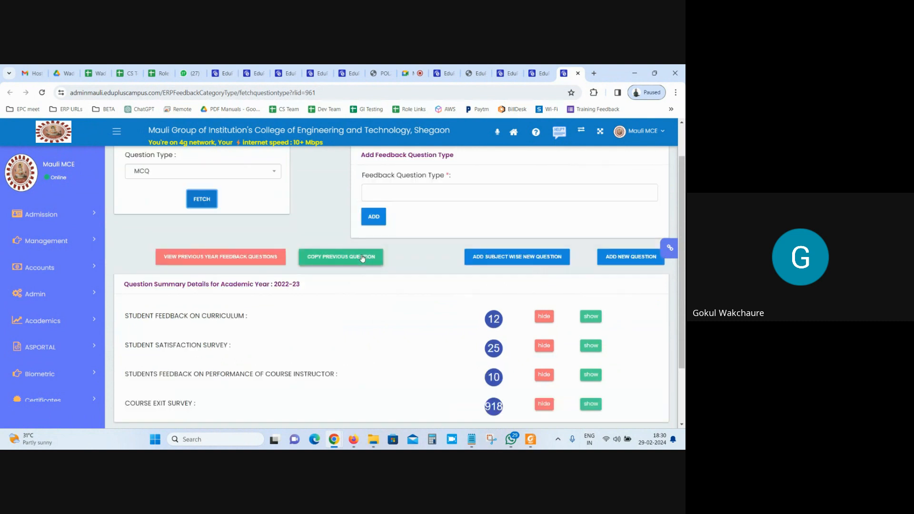
{"action": "scroll", "coordinate": [363, 259], "scroll_direction": "down", "scroll_amount": 1}
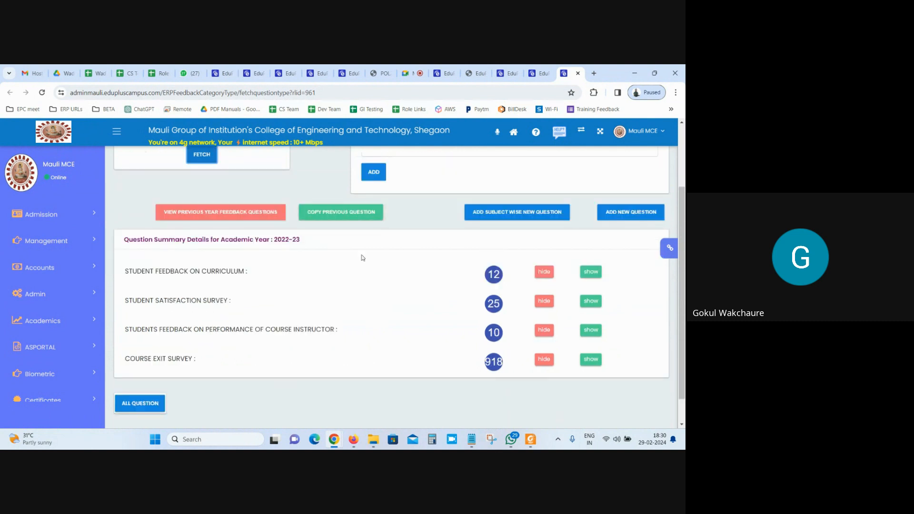
{"action": "scroll", "coordinate": [363, 257], "scroll_direction": "up", "scroll_amount": 1}
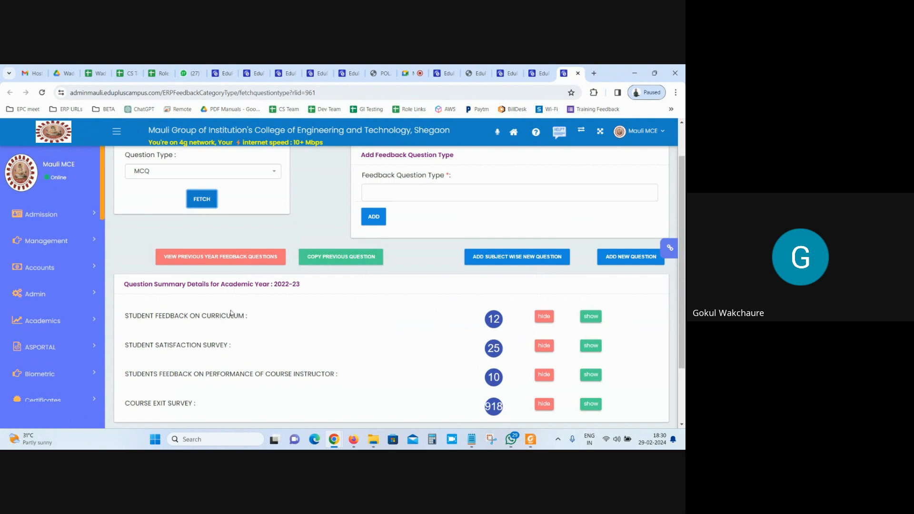
{"action": "left_click_drag", "start_coordinate": [145, 317], "coordinate": [247, 317]}
{"action": "scroll", "coordinate": [256, 320], "scroll_direction": "down", "scroll_amount": 1}
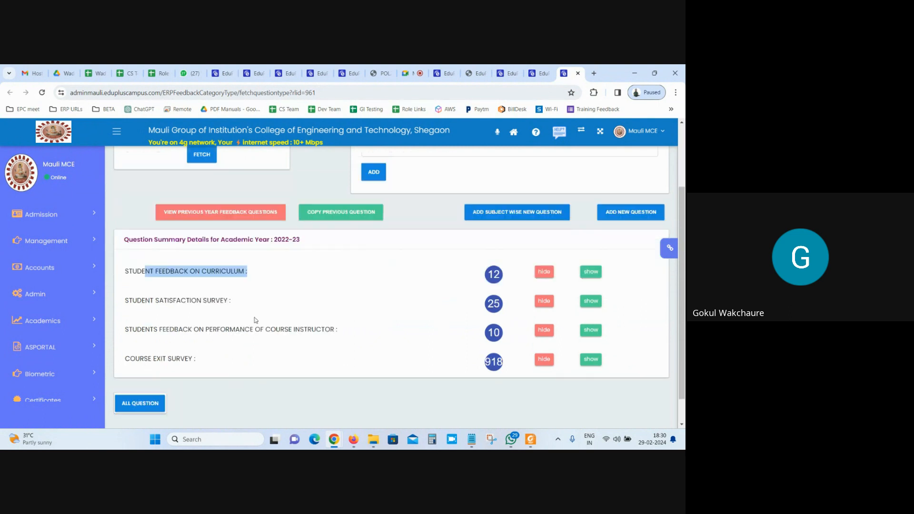
{"action": "left_click_drag", "start_coordinate": [135, 304], "coordinate": [264, 303]}
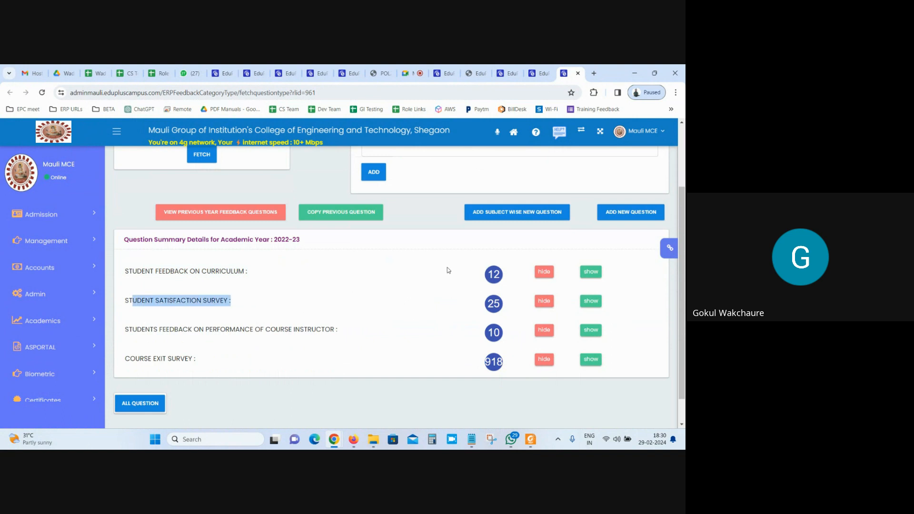
{"action": "scroll", "coordinate": [448, 270], "scroll_direction": "down", "scroll_amount": 1}
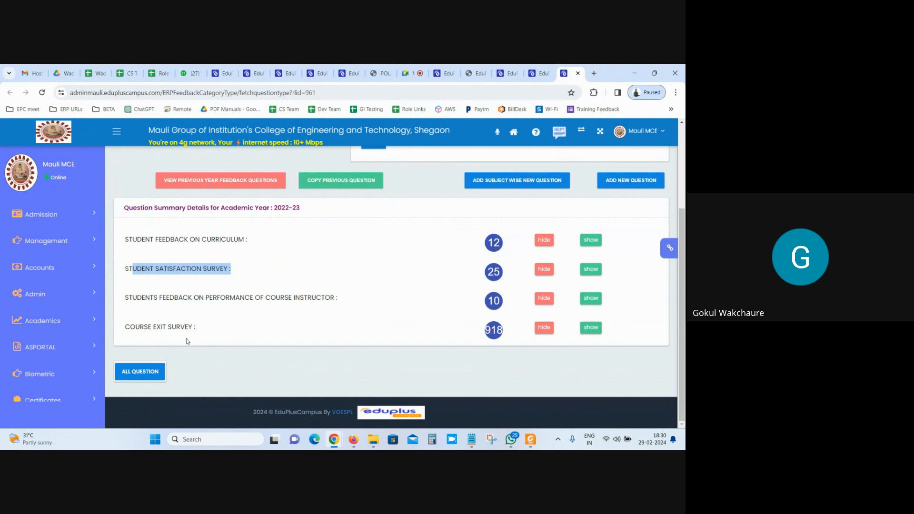
- List the questions of Students Feedback on Performance of Course Instructor and inspect the first question's statement and weightage
{"action": "left_click_drag", "start_coordinate": [201, 300], "coordinate": [370, 301]}
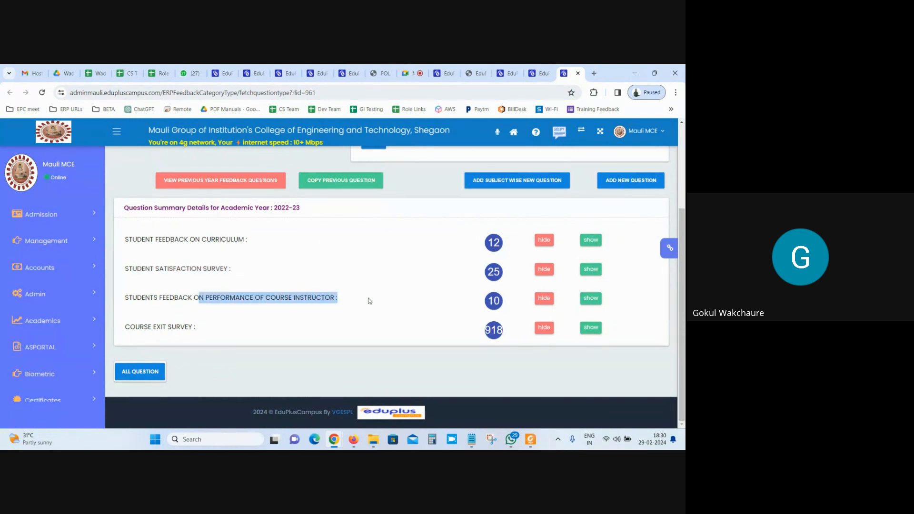
{"action": "left_click", "coordinate": [494, 301]}
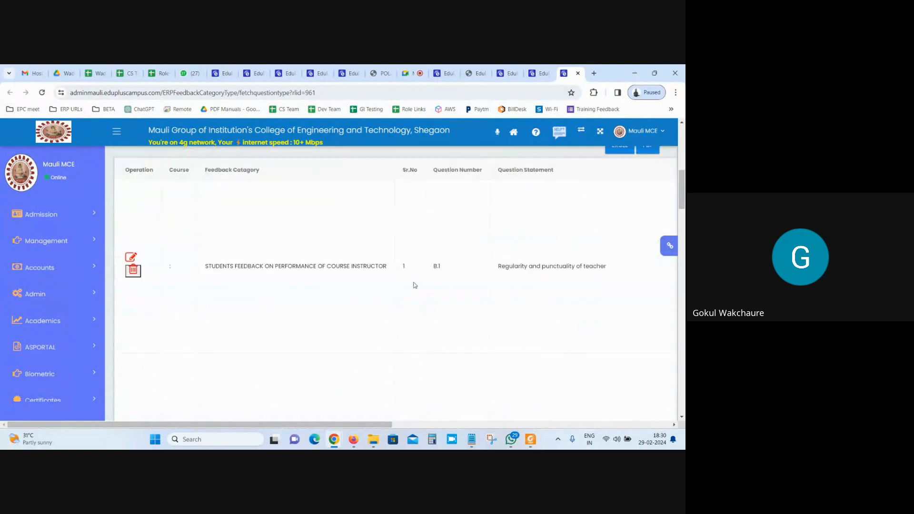
{"action": "left_click_drag", "start_coordinate": [304, 423], "coordinate": [386, 419]}
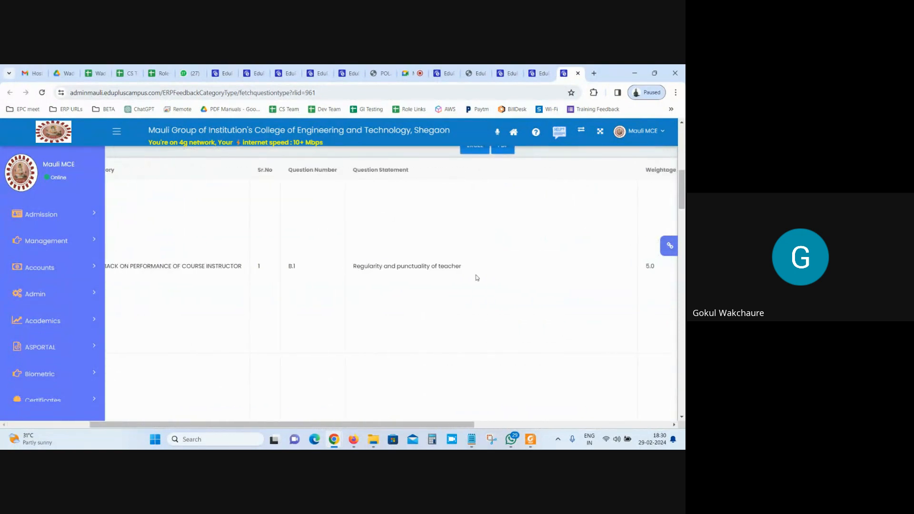
- Switch to Firefox and bring up the 2023-24 question summary on the zealerp site
{"action": "left_click", "coordinate": [353, 438]}
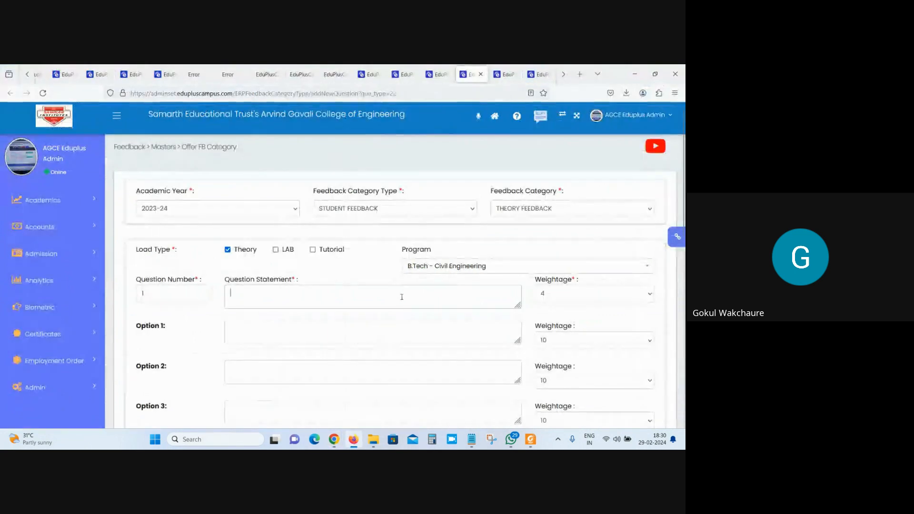
{"action": "key", "text": "ctrl+Tab"}
{"action": "key", "text": "ctrl+Tab"}
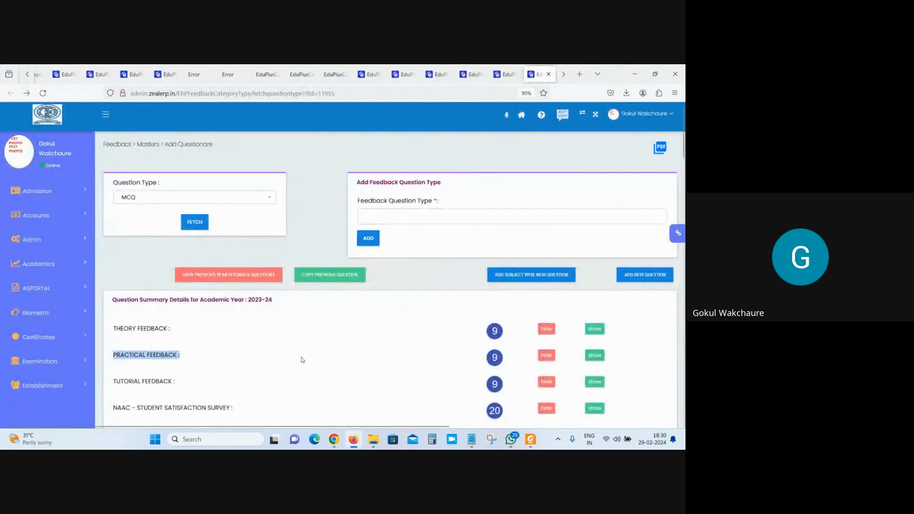
- Switch back to Chrome and inspect the first course-instructor question's load type, option statements and weightages, waiting for the page to respond
{"action": "mouse_move", "coordinate": [336, 442]}
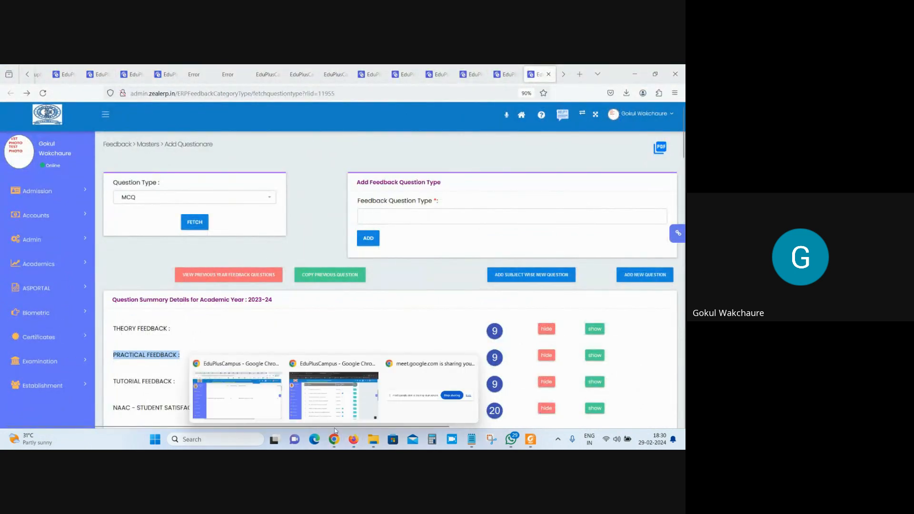
{"action": "left_click", "coordinate": [249, 402]}
{"action": "scroll", "coordinate": [342, 297], "scroll_direction": "up", "scroll_amount": 1}
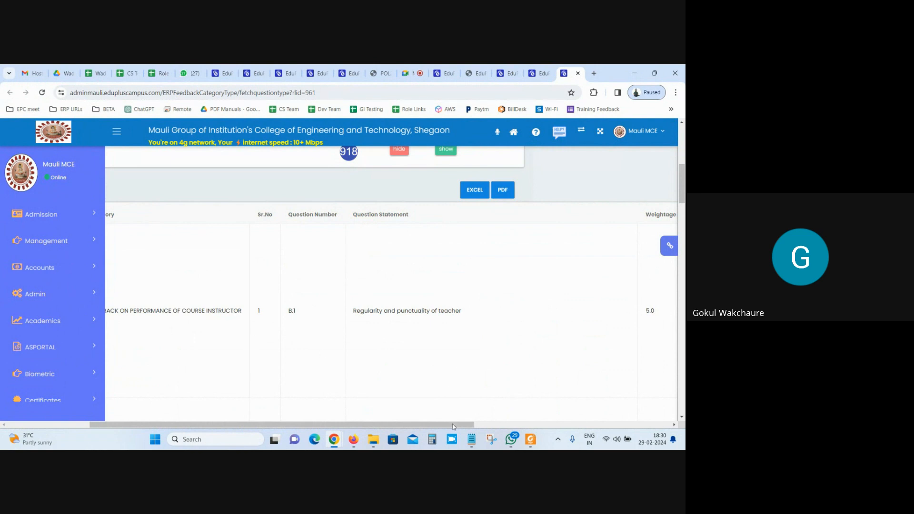
{"action": "left_click_drag", "start_coordinate": [450, 424], "coordinate": [620, 398]}
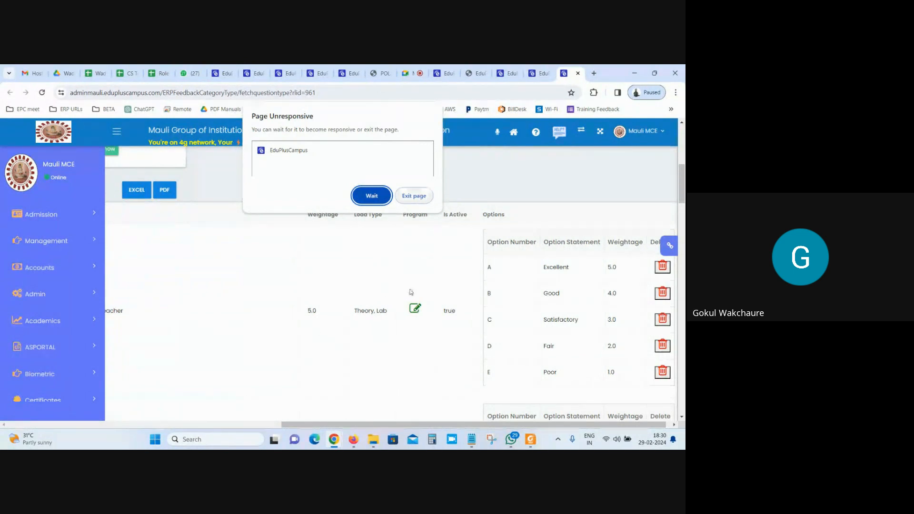
{"action": "left_click", "coordinate": [372, 196]}
{"action": "left_click_drag", "start_coordinate": [461, 427], "coordinate": [187, 425]}
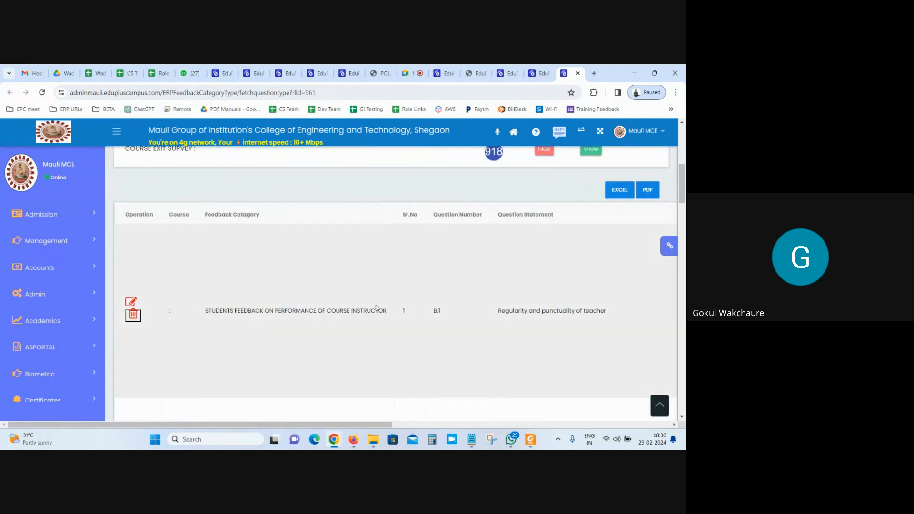
- Check the Google Meet call and highlight the first question's feedback category name in the Mauli question list
{"action": "left_click", "coordinate": [408, 69]}
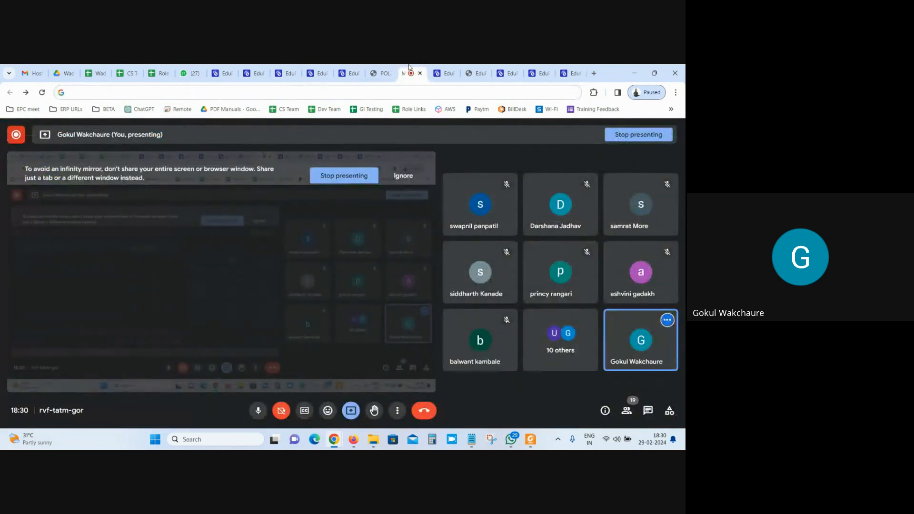
{"action": "left_click", "coordinate": [579, 68]}
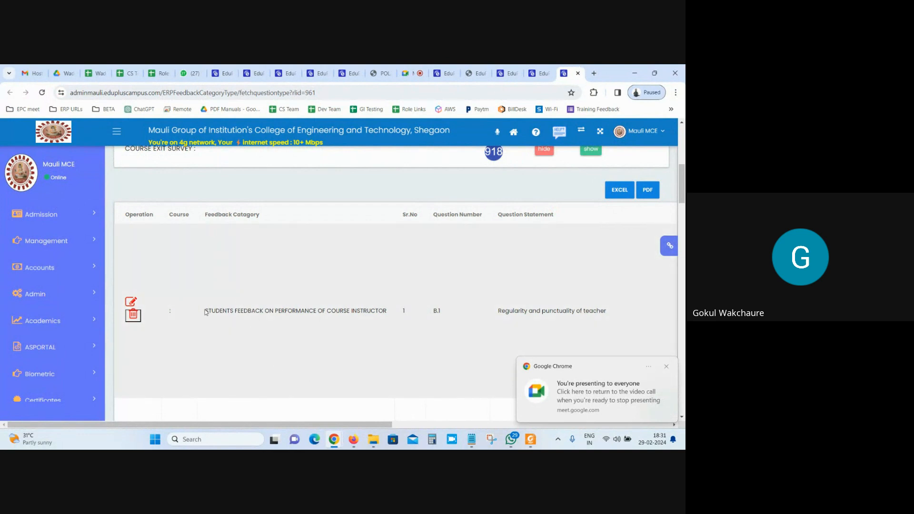
{"action": "left_click_drag", "start_coordinate": [206, 312], "coordinate": [394, 310]}
{"action": "left_click_drag", "start_coordinate": [388, 424], "coordinate": [344, 427]}
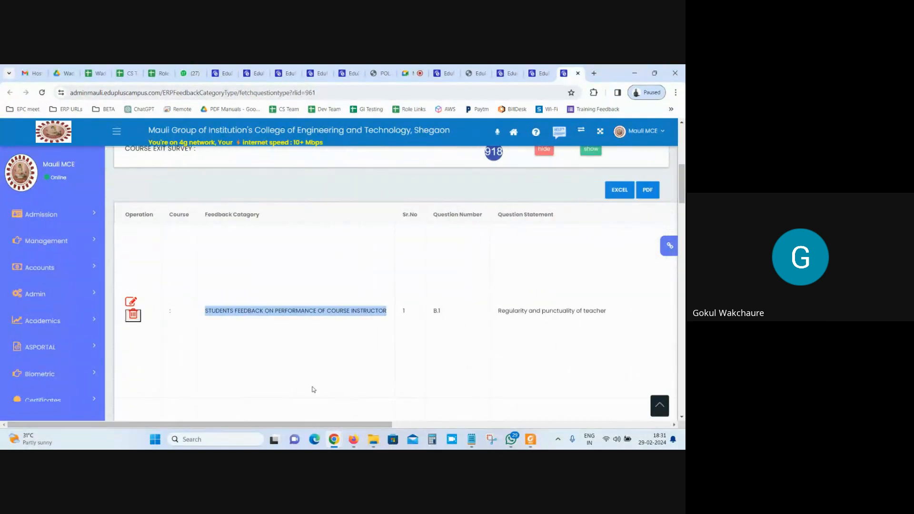
- View the Mauli college's Offer Feedback Category page and the feedback masters links on its home page
{"action": "left_click", "coordinate": [547, 68]}
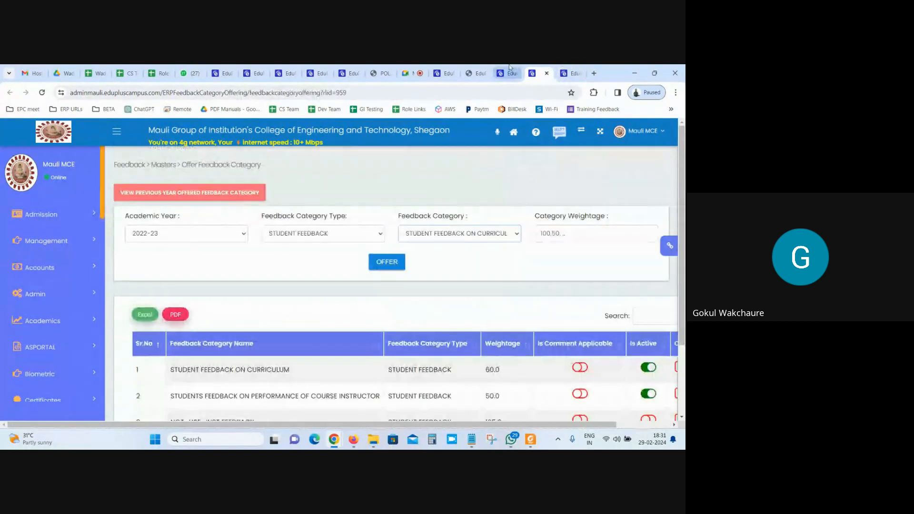
{"action": "left_click", "coordinate": [505, 67]}
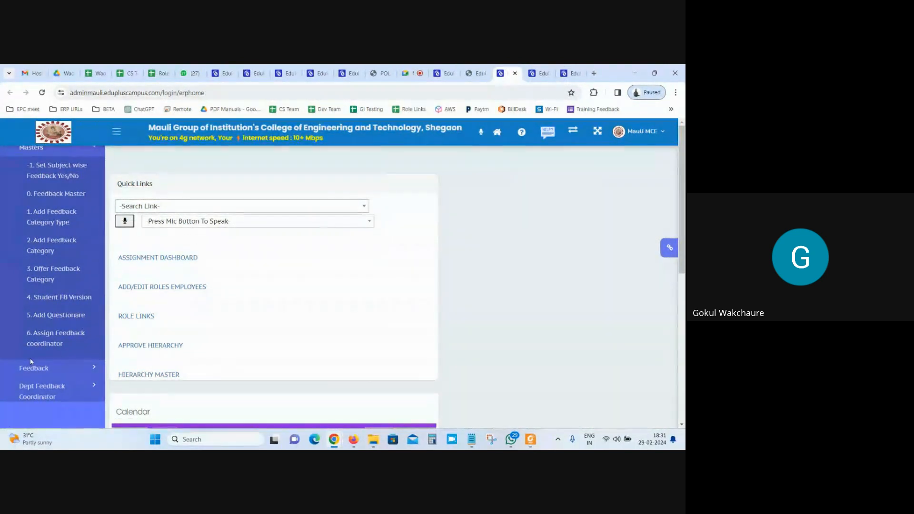
{"action": "scroll", "coordinate": [31, 361], "scroll_direction": "up", "scroll_amount": 1}
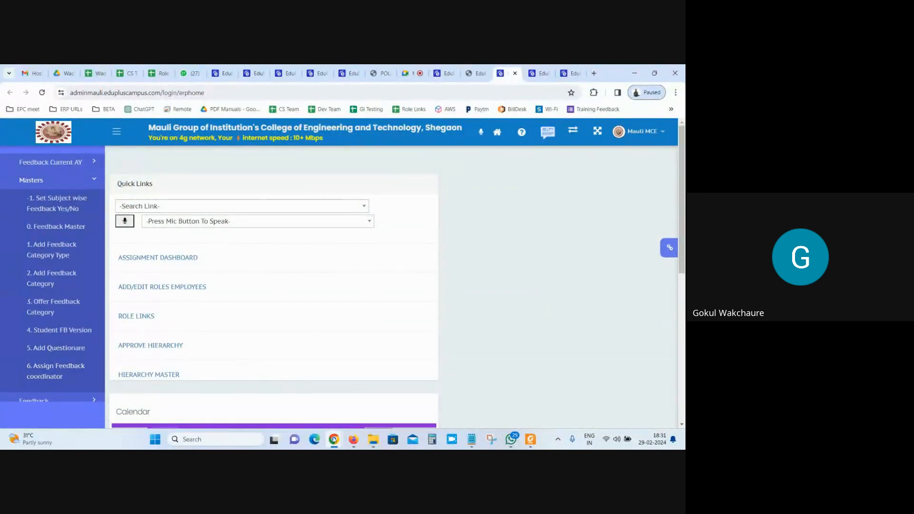
- Check the Google Meet call and the Brahmdevdada Mane Institute's role settings, minimizing that incognito window
{"action": "mouse_move", "coordinate": [333, 433]}
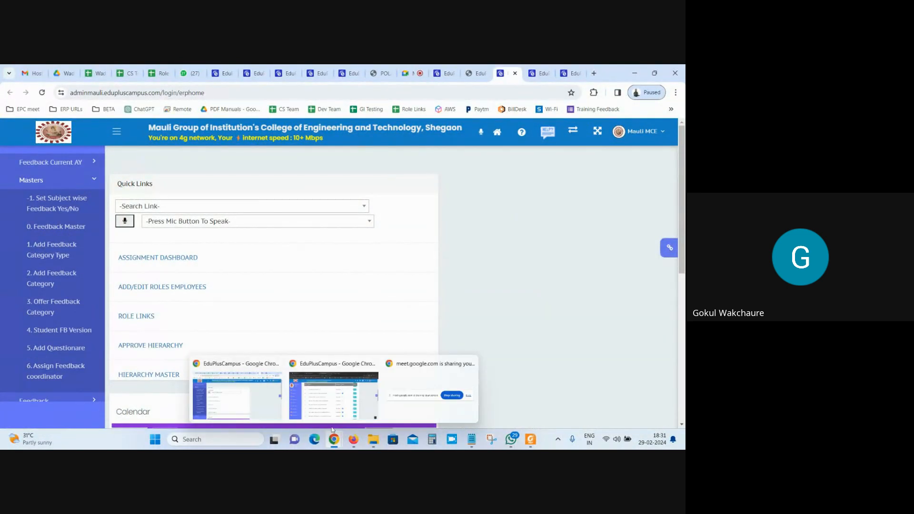
{"action": "left_click", "coordinate": [428, 69]}
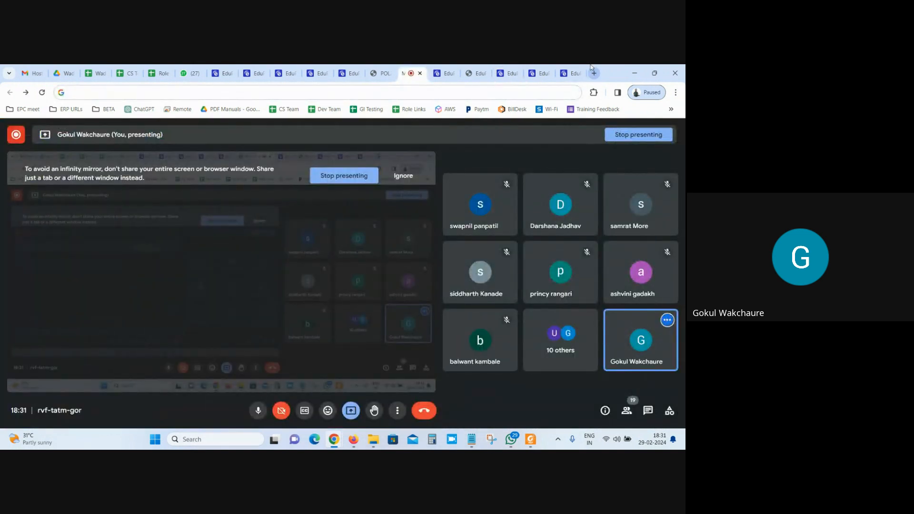
{"action": "mouse_move", "coordinate": [334, 442]}
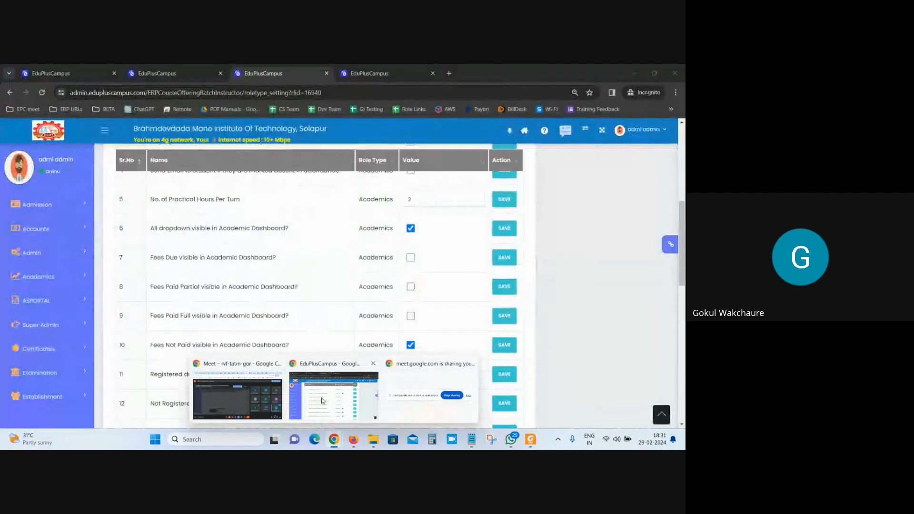
{"action": "left_click", "coordinate": [322, 401]}
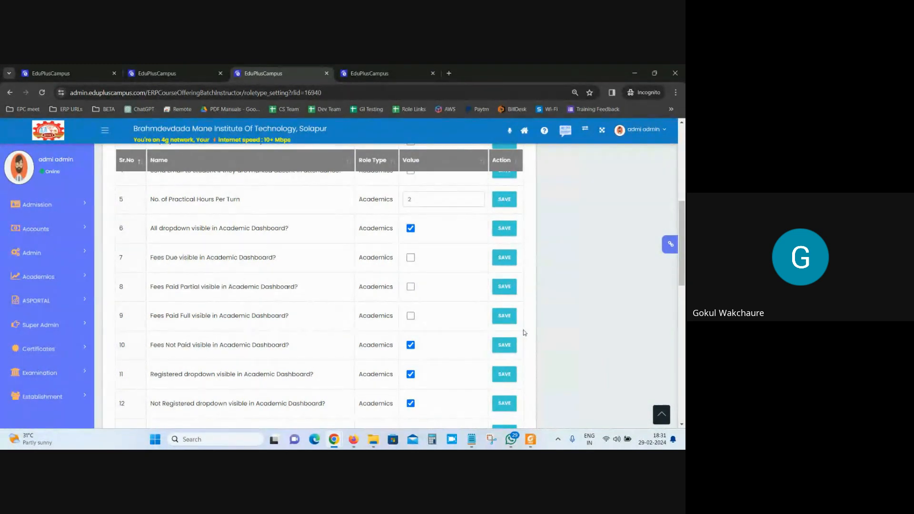
{"action": "left_click", "coordinate": [634, 72]}
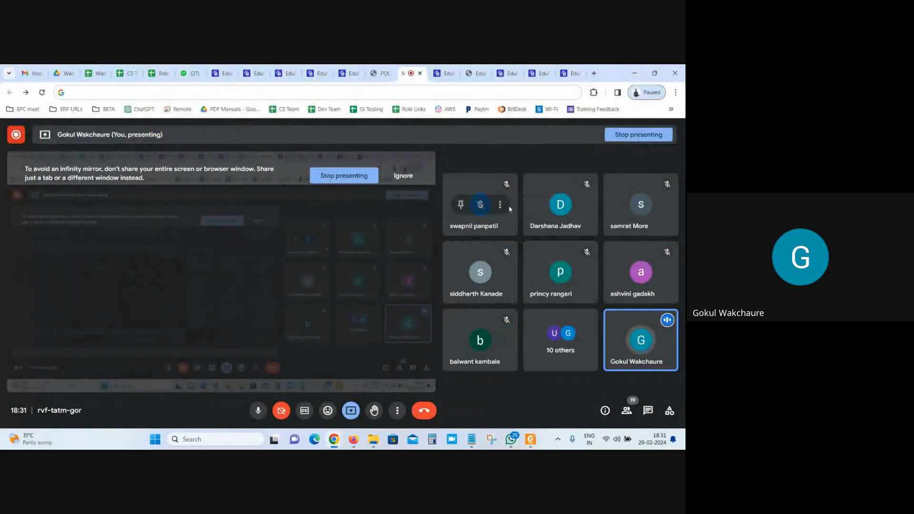
- Return to the Mauli home page and review the numbered feedback masters links up to Add Questionare
{"action": "left_click", "coordinate": [505, 68]}
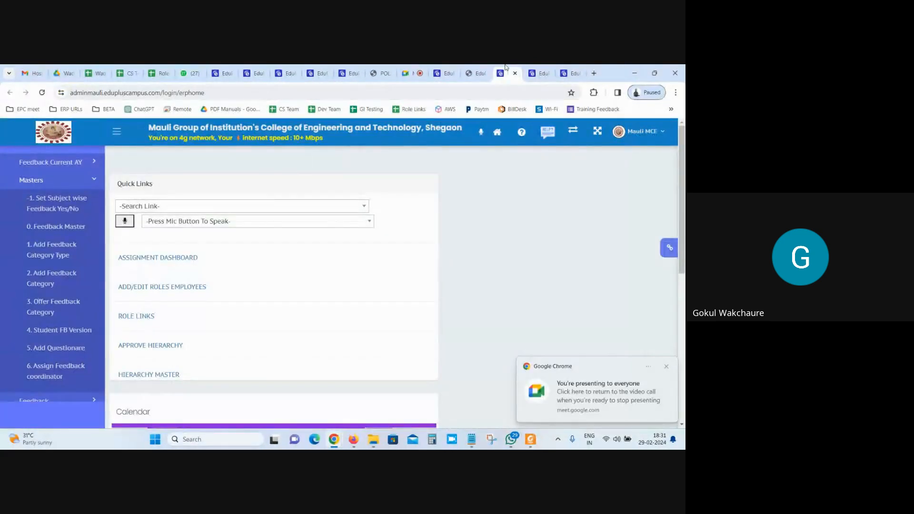
{"action": "left_click", "coordinate": [535, 73]}
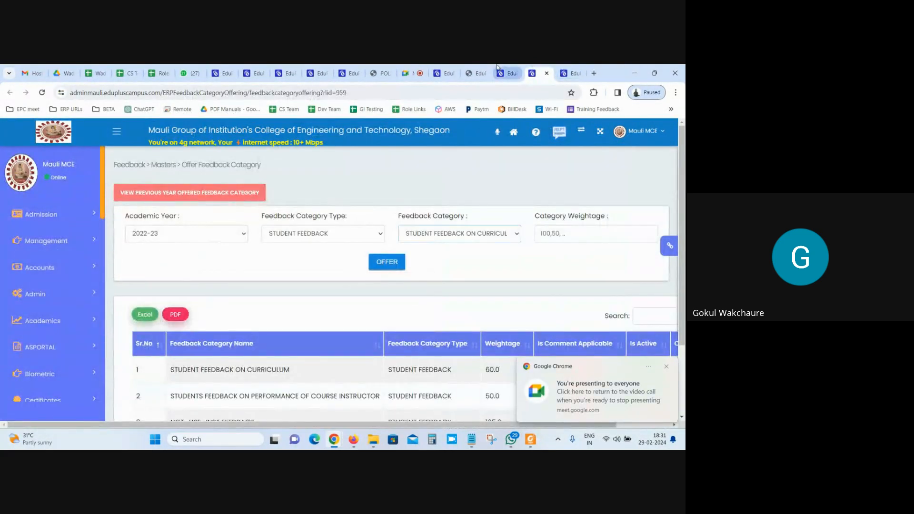
{"action": "left_click", "coordinate": [500, 71]}
{"action": "left_click", "coordinate": [44, 181]}
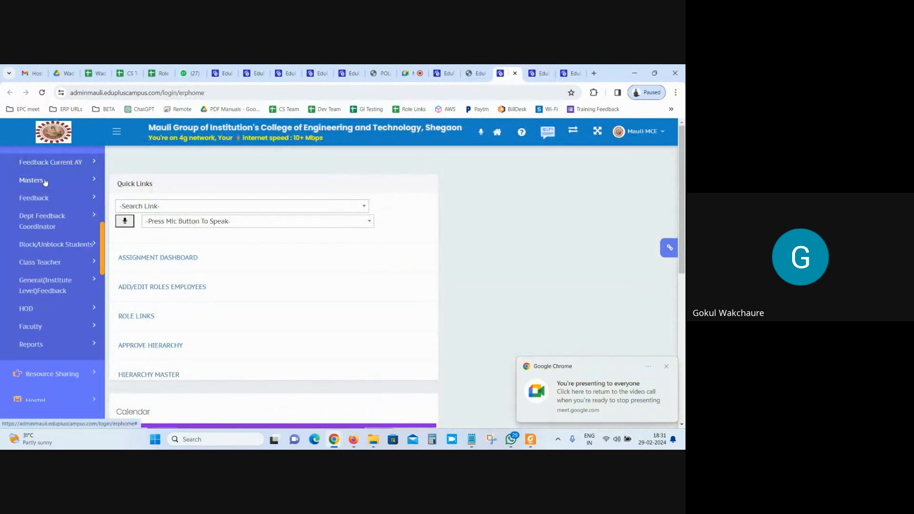
{"action": "left_click", "coordinate": [31, 180]}
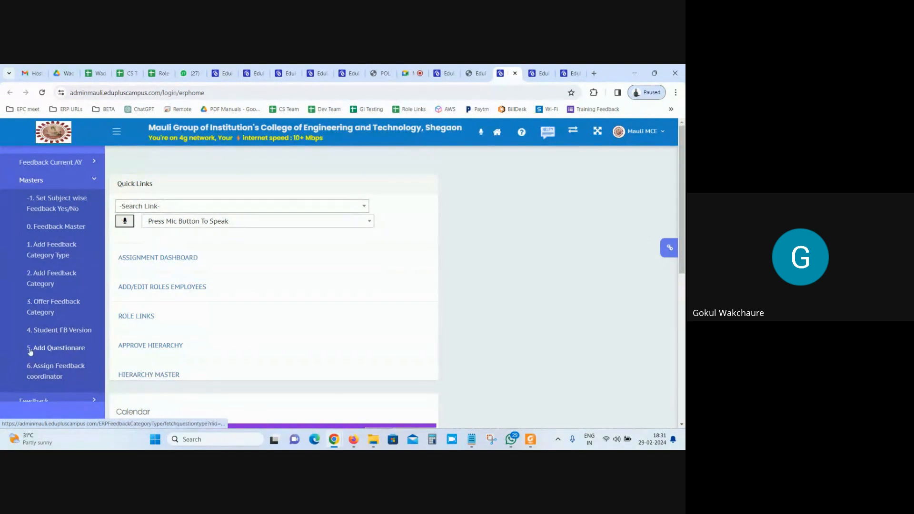
- Review the category-wise question counts in the Mauli college's 2022-23 question summary
{"action": "left_click", "coordinate": [536, 68]}
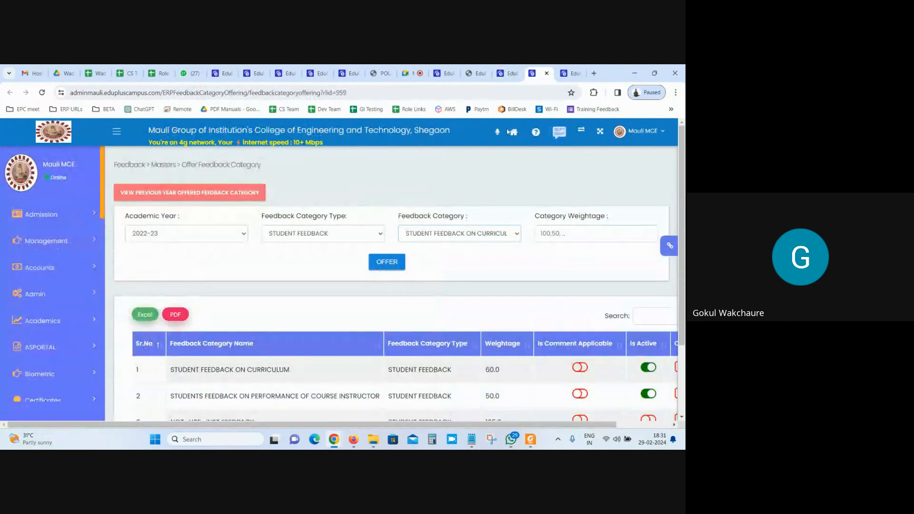
{"action": "left_click", "coordinate": [574, 70]}
{"action": "scroll", "coordinate": [306, 284], "scroll_direction": "up", "scroll_amount": 5}
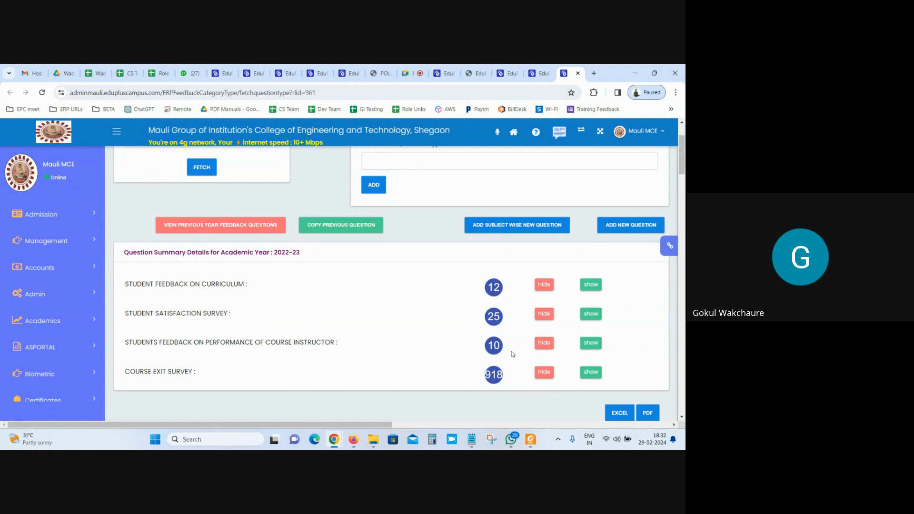
- Close the Mauli Add Questionare and Offer Feedback Category pages and redisplay the feedback masters links
{"action": "left_click", "coordinate": [577, 73]}
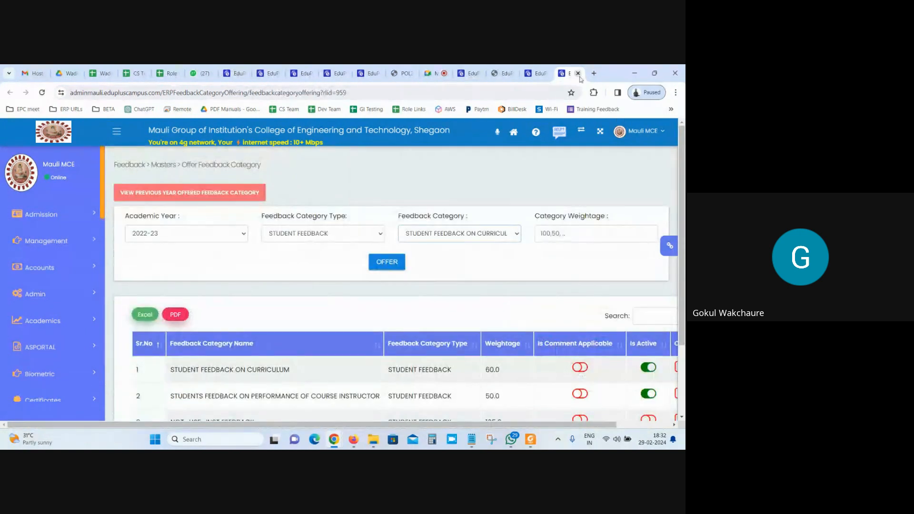
{"action": "left_click", "coordinate": [578, 74]}
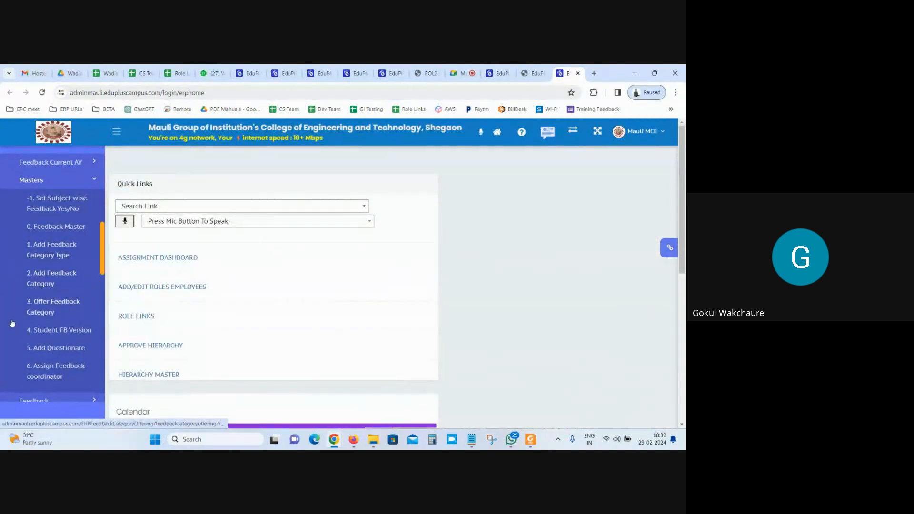
{"action": "left_click", "coordinate": [51, 185]}
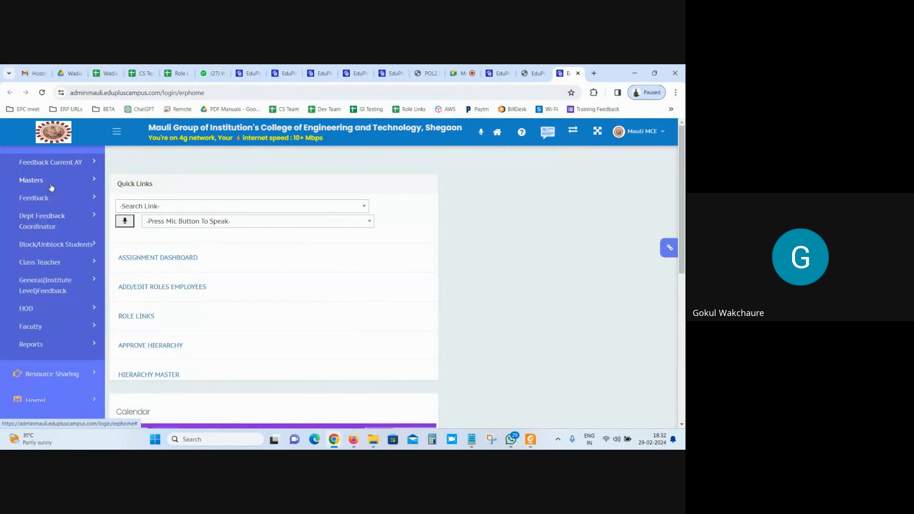
{"action": "left_click", "coordinate": [51, 185]}
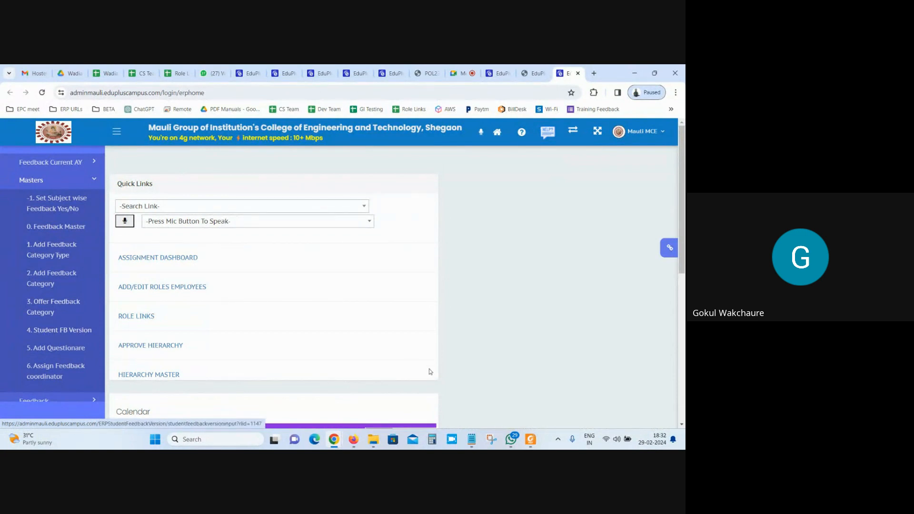
- Switch to Firefox and open the zealerp Add/Edit Student Feedback Version page in a new tab
{"action": "left_click", "coordinate": [353, 439]}
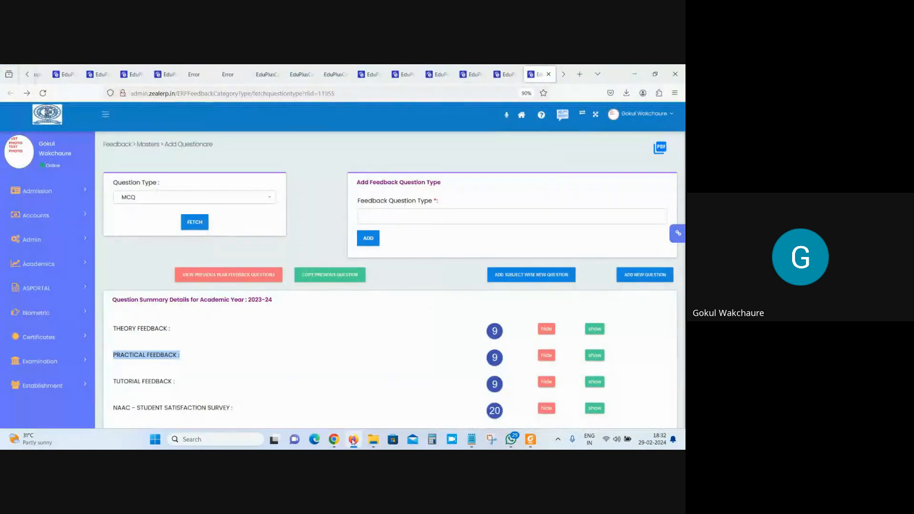
{"action": "left_click", "coordinate": [506, 74]}
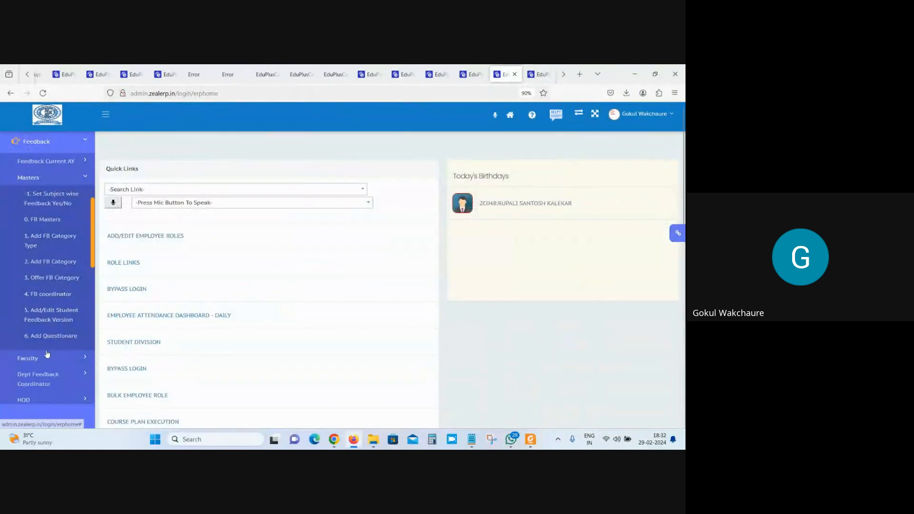
{"action": "right_click", "coordinate": [51, 320]}
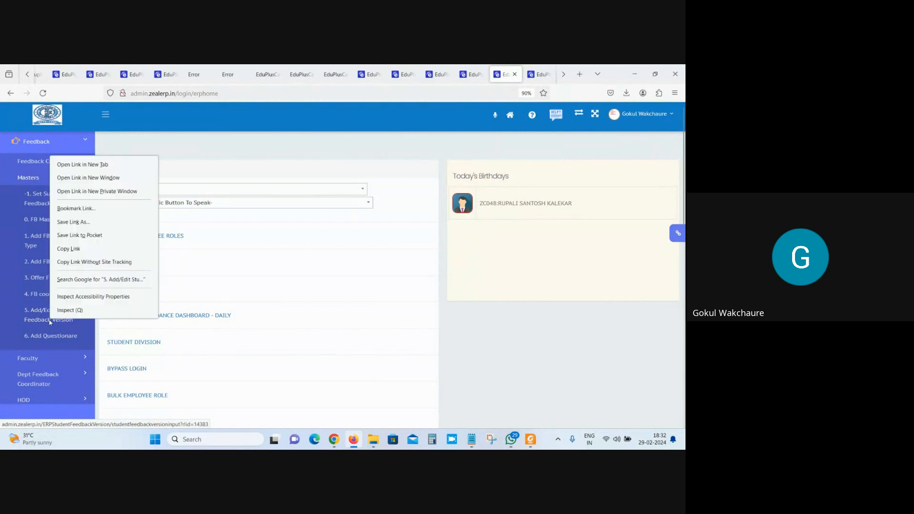
{"action": "left_click", "coordinate": [71, 168]}
{"action": "left_click", "coordinate": [529, 68]}
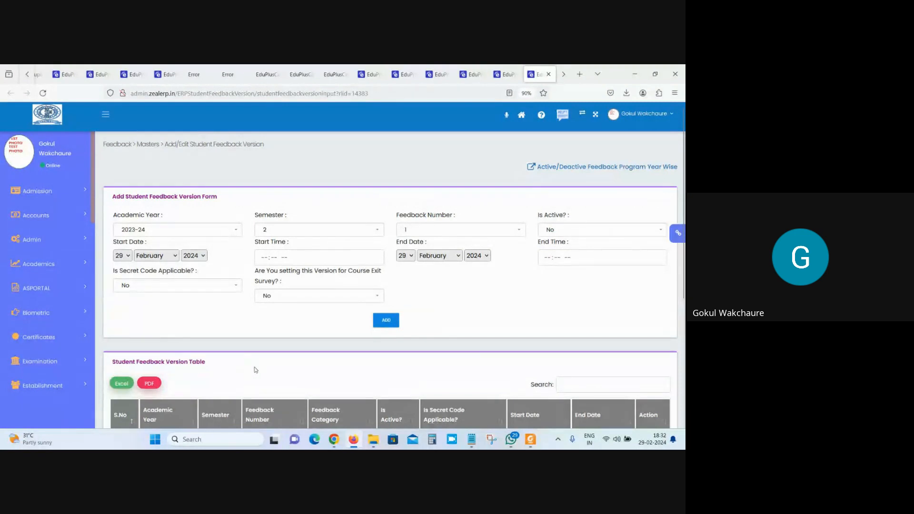
- Examine the Academic Year field and the range of Feedback Number choices in the student feedback version form
{"action": "left_click_drag", "start_coordinate": [118, 217], "coordinate": [193, 216]}
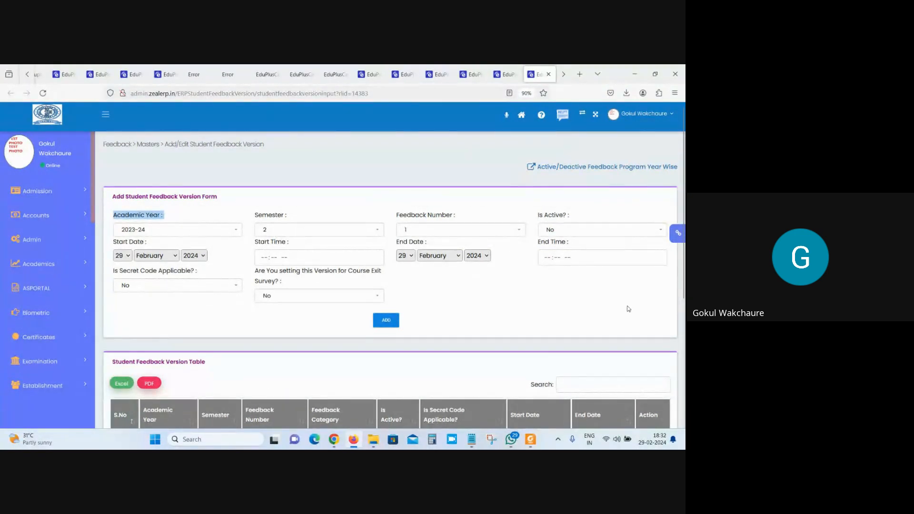
{"action": "left_click", "coordinate": [544, 307]}
{"action": "left_click", "coordinate": [426, 230]}
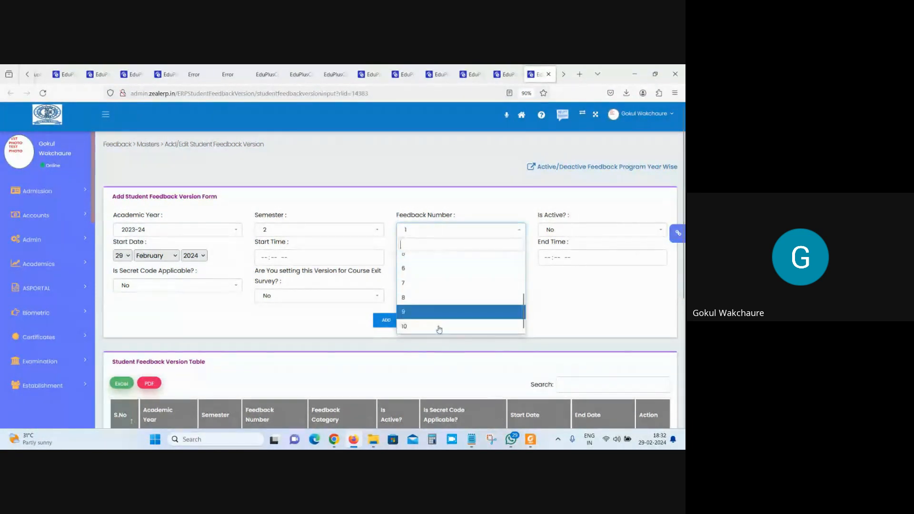
{"action": "scroll", "coordinate": [438, 267], "scroll_direction": "down", "scroll_amount": 2}
{"action": "left_click", "coordinate": [600, 317]}
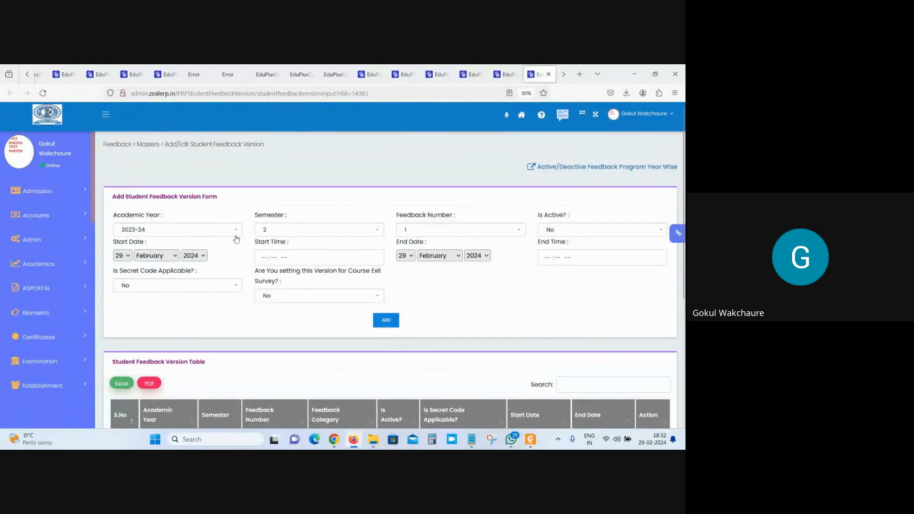
- Set the version's Feedback Number to 2 and its Is Active option to Yes
{"action": "left_click", "coordinate": [420, 229]}
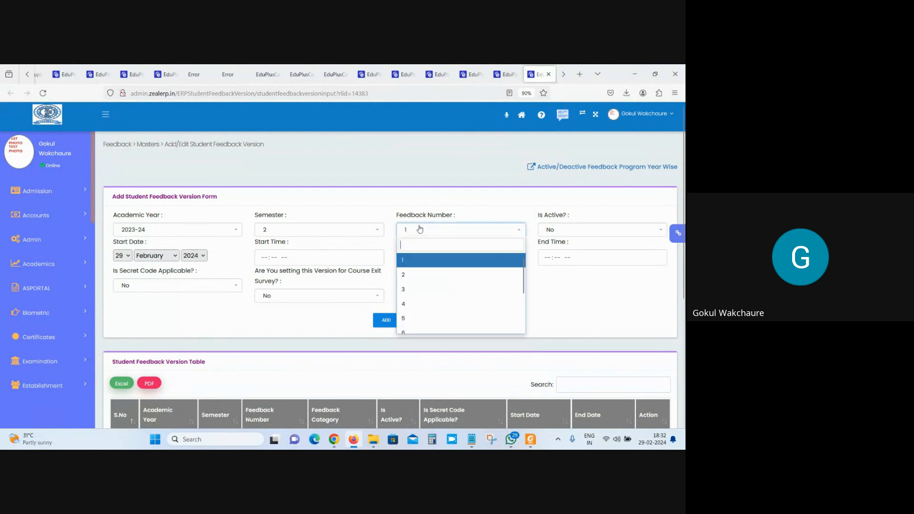
{"action": "left_click", "coordinate": [416, 263]}
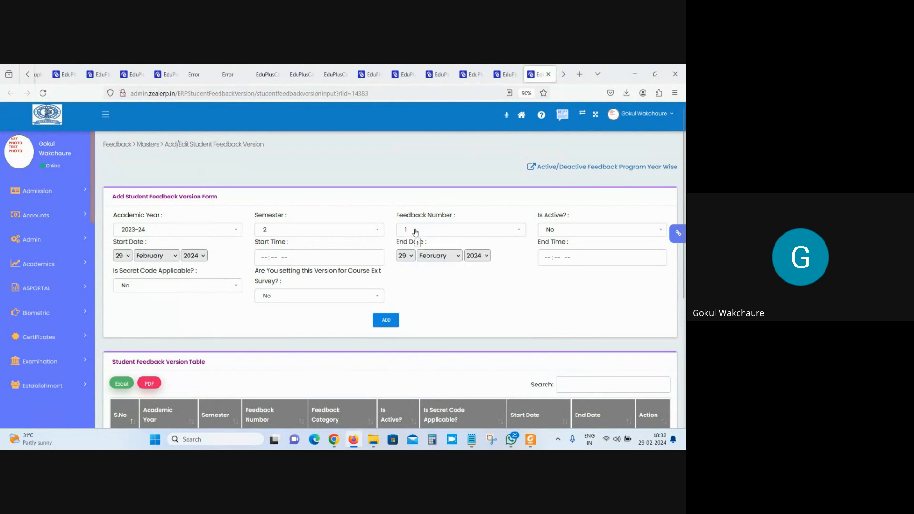
{"action": "left_click", "coordinate": [415, 232]}
{"action": "left_click", "coordinate": [416, 274]}
{"action": "left_click", "coordinate": [567, 231]}
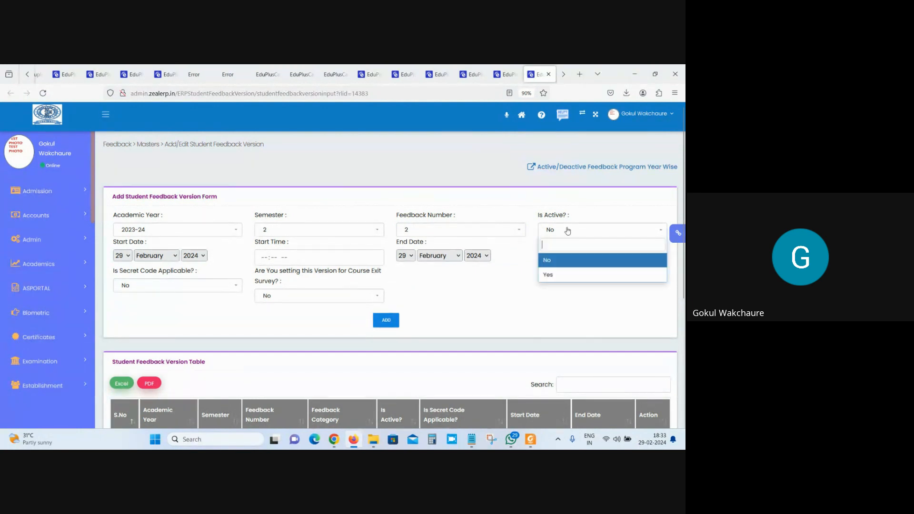
{"action": "left_click", "coordinate": [567, 274]}
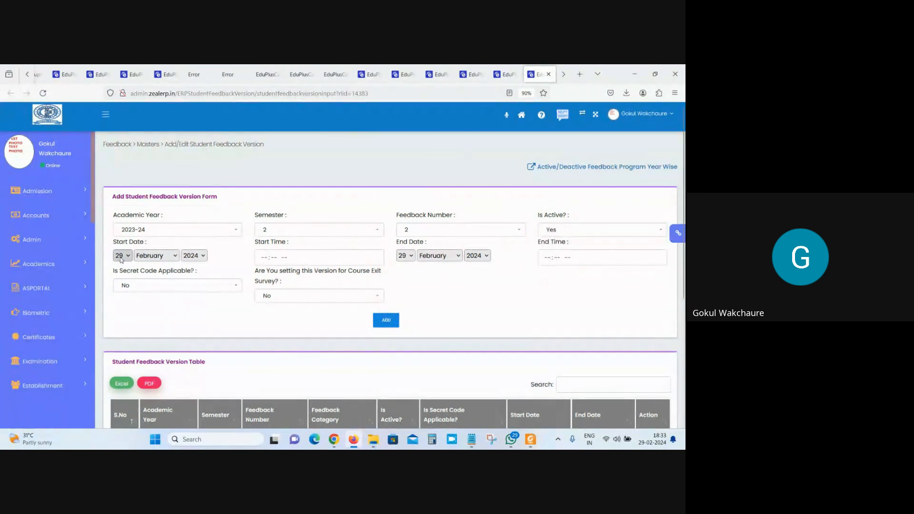
- Examine the start date, start time and end date fields of the student feedback version form
{"action": "left_click_drag", "start_coordinate": [113, 242], "coordinate": [164, 244]}
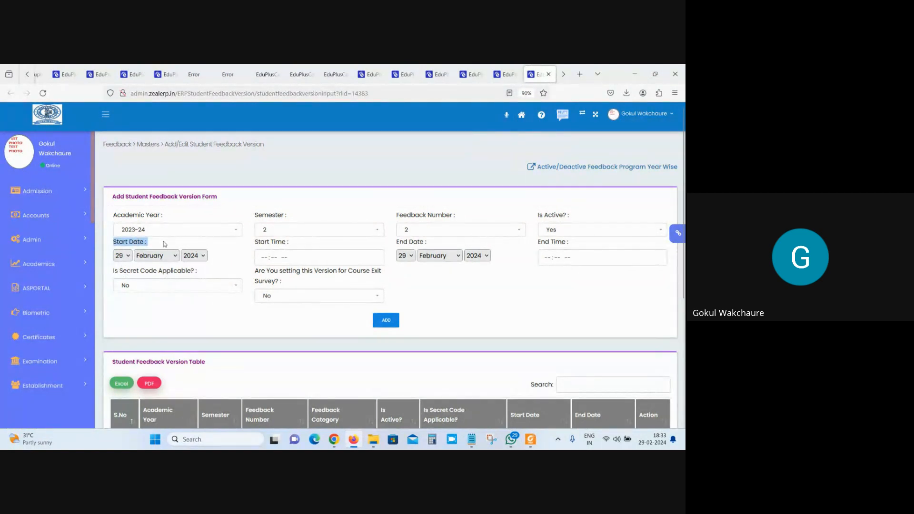
{"action": "left_click", "coordinate": [262, 260]}
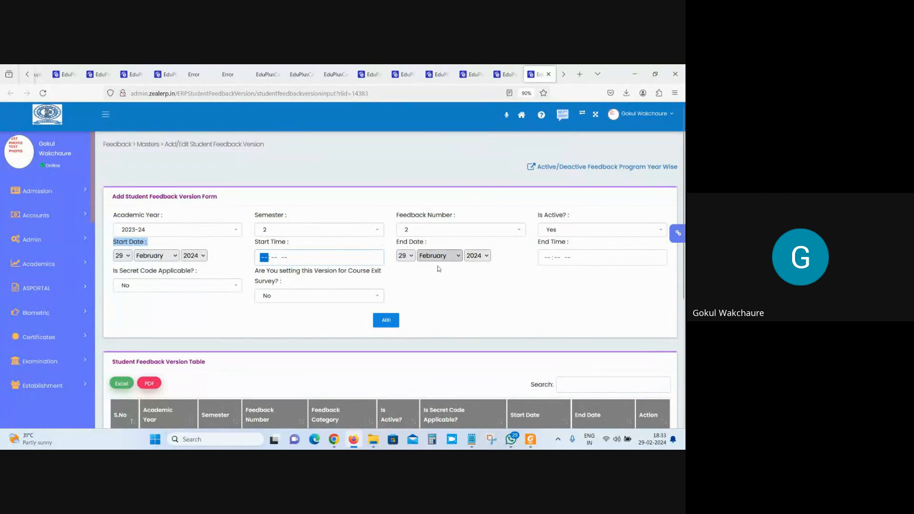
{"action": "left_click_drag", "start_coordinate": [395, 243], "coordinate": [445, 245]}
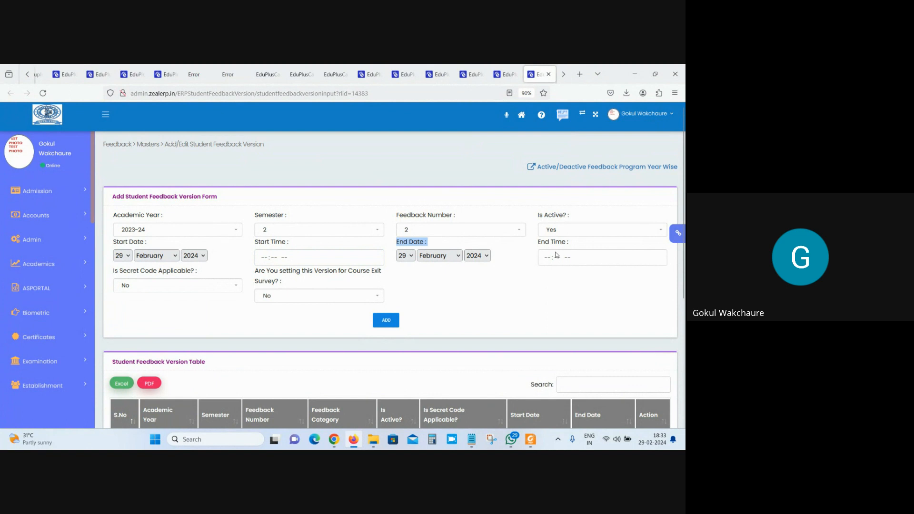
{"action": "left_click", "coordinate": [151, 292]}
{"action": "left_click", "coordinate": [288, 333]}
- Examine the Course Exit Survey question and its Yes/No choices in the student feedback version form
{"action": "left_click_drag", "start_coordinate": [256, 272], "coordinate": [288, 282]}
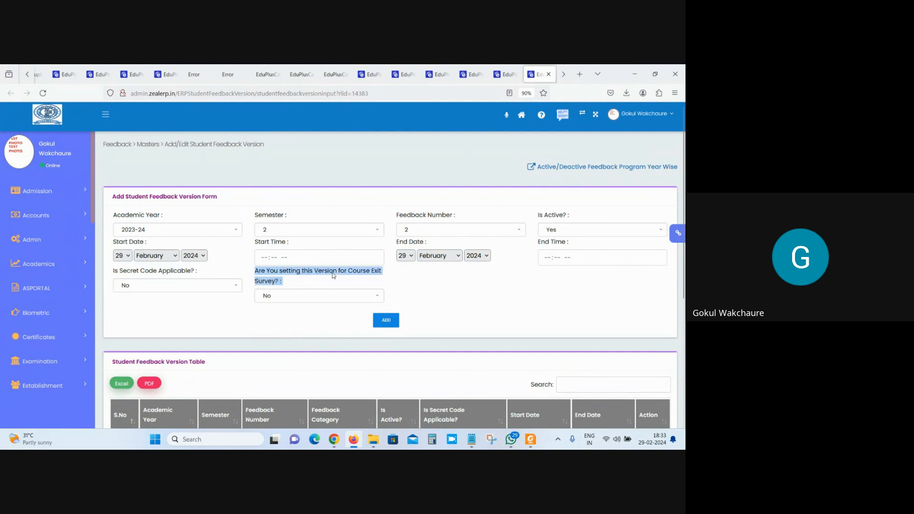
{"action": "left_click", "coordinate": [290, 288]}
{"action": "left_click_drag", "start_coordinate": [287, 281], "coordinate": [249, 277]}
{"action": "left_click", "coordinate": [257, 277]}
{"action": "left_click_drag", "start_coordinate": [256, 271], "coordinate": [285, 283]}
{"action": "left_click", "coordinate": [288, 302]}
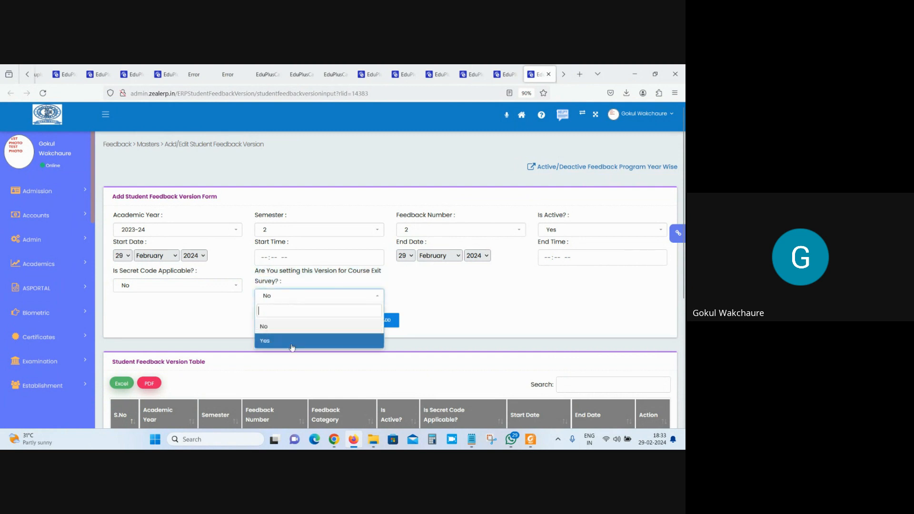
{"action": "left_click", "coordinate": [195, 319]}
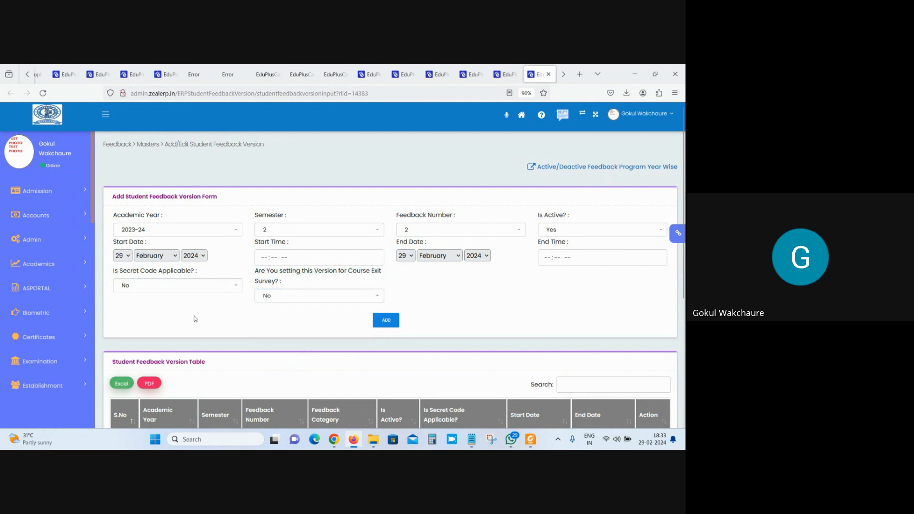
- Switch to the Arvind Gavali college's Offer FB Category page and show the EXIT type with its COURSE EXIT SURVEY category
{"action": "left_click", "coordinate": [507, 73]}
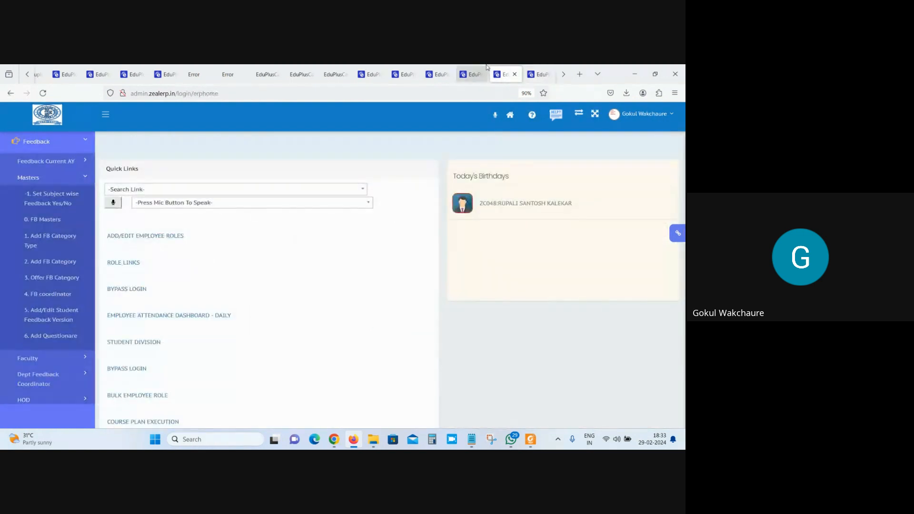
{"action": "left_click", "coordinate": [485, 71]}
{"action": "left_click", "coordinate": [434, 74]}
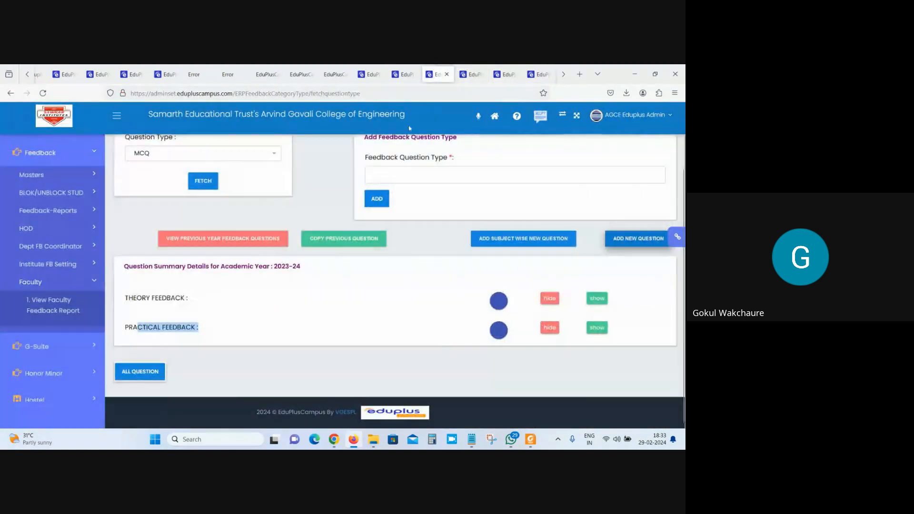
{"action": "scroll", "coordinate": [303, 318], "scroll_direction": "up", "scroll_amount": 1}
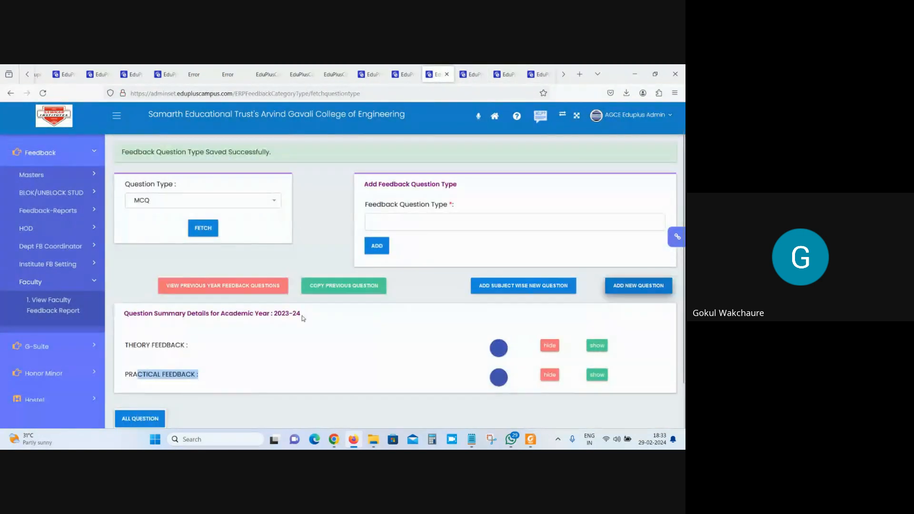
{"action": "left_click", "coordinate": [404, 74]}
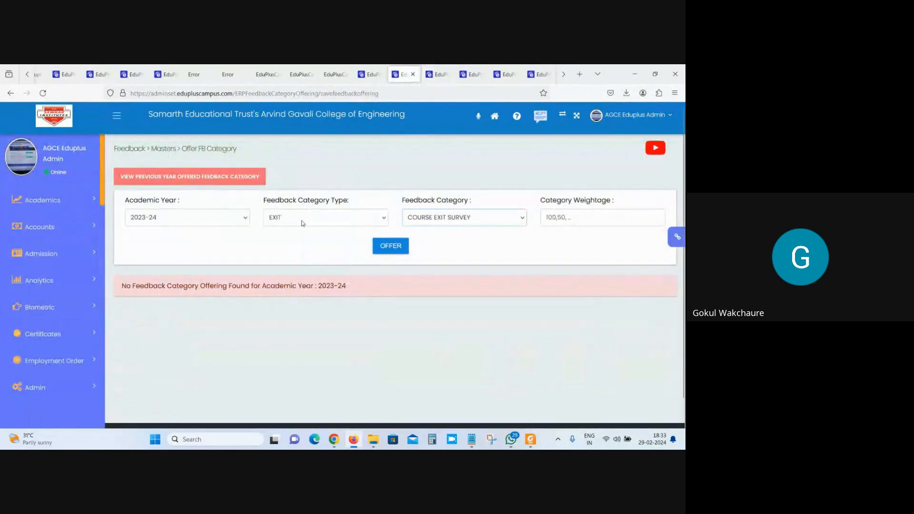
{"action": "left_click", "coordinate": [303, 219]}
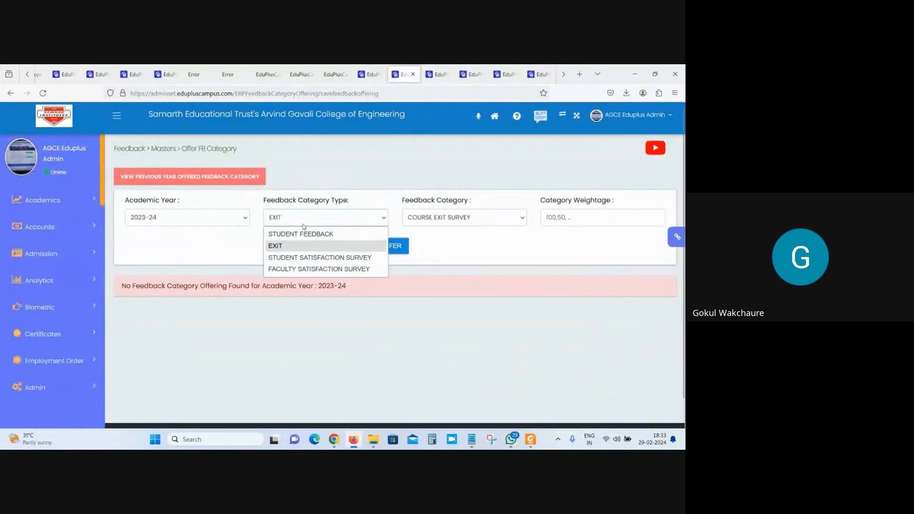
{"action": "left_click", "coordinate": [315, 246]}
{"action": "left_click", "coordinate": [426, 220]}
{"action": "left_click", "coordinate": [434, 236]}
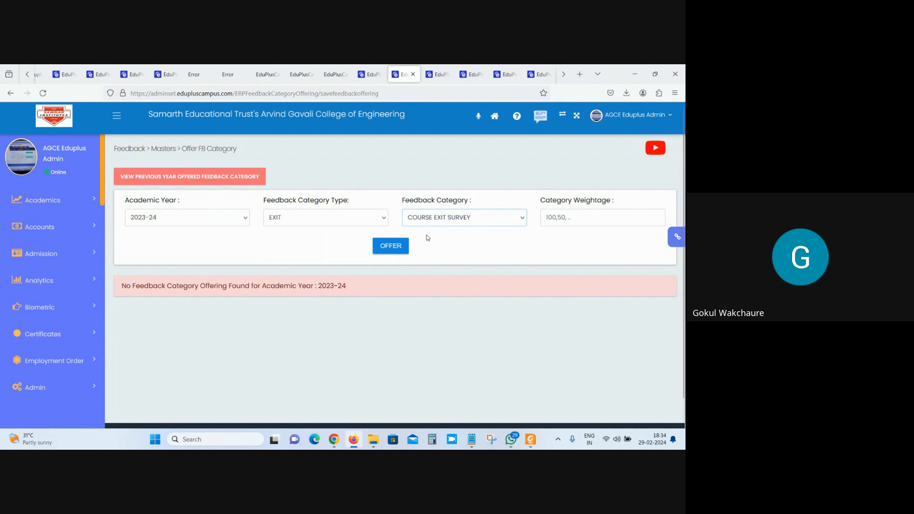
- Return to the zealerp student feedback version form and switch the Feedback Number to 1, 2 and 3 in turn
{"action": "left_click", "coordinate": [532, 67]}
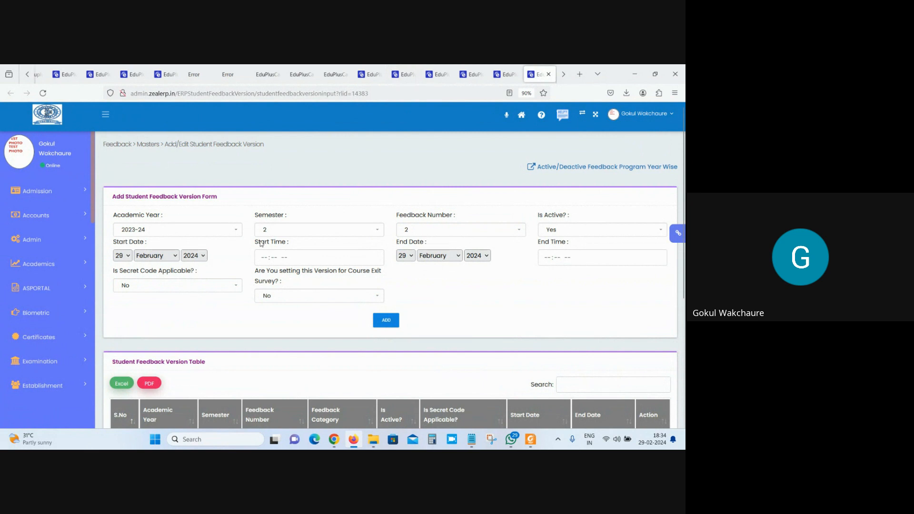
{"action": "left_click", "coordinate": [413, 231]}
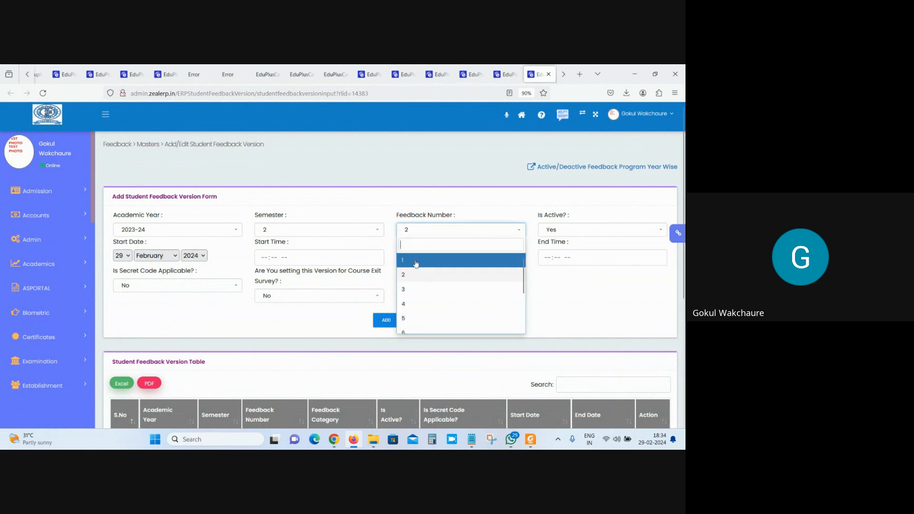
{"action": "left_click", "coordinate": [457, 260]}
{"action": "left_click", "coordinate": [426, 232]}
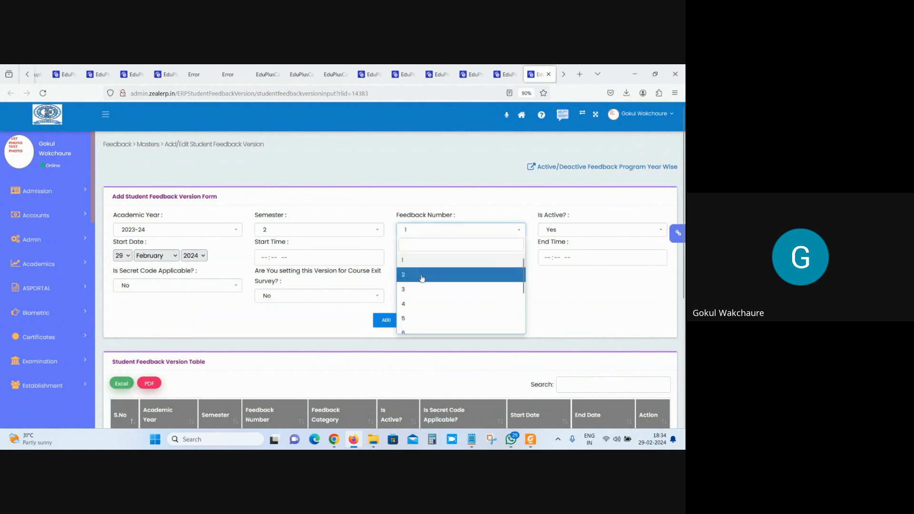
{"action": "left_click", "coordinate": [421, 275]}
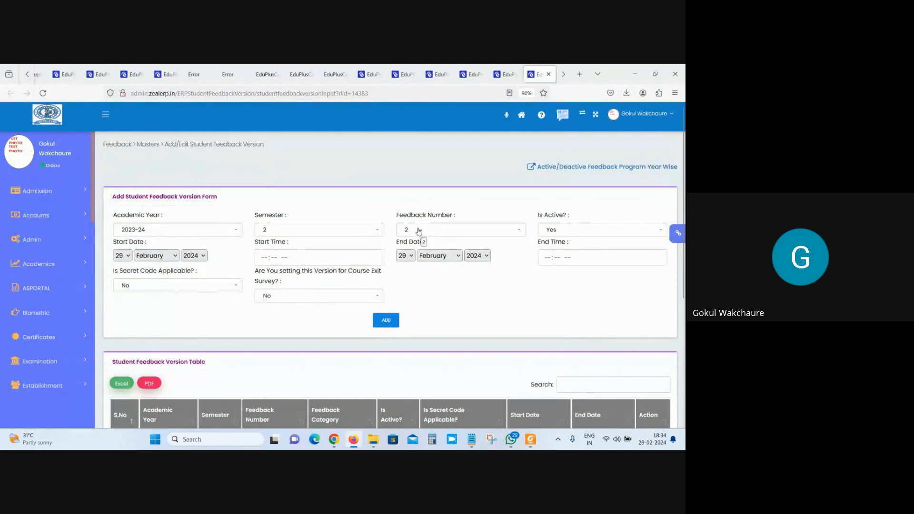
{"action": "left_click", "coordinate": [456, 230]}
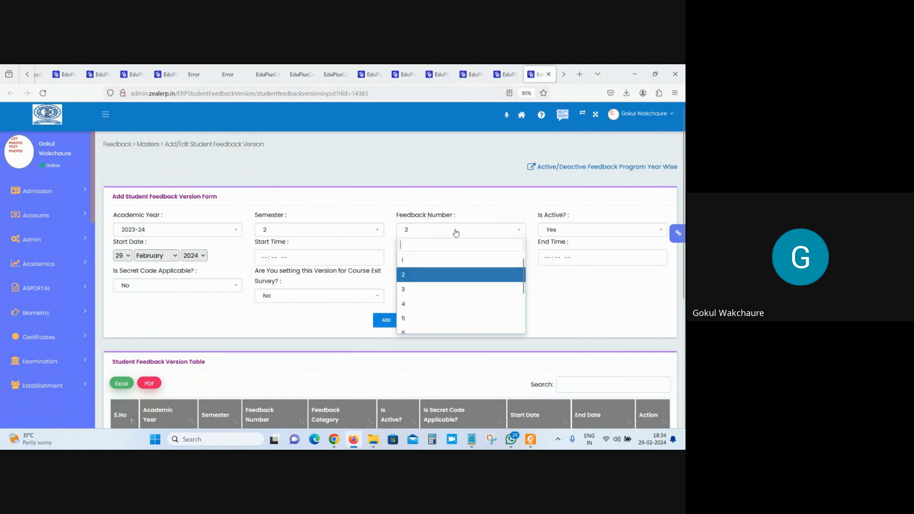
{"action": "left_click", "coordinate": [447, 285]}
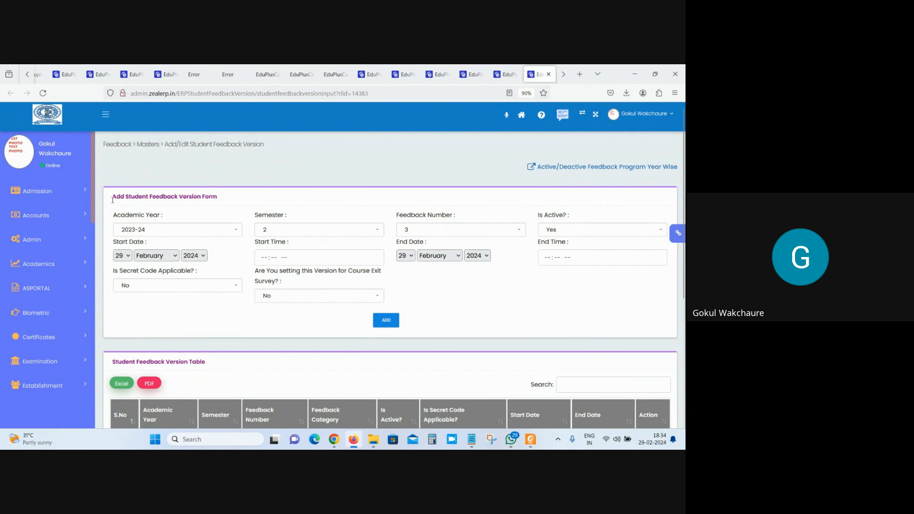
- Set the Feedback Number to 4 in the Add Student Feedback Version form
{"action": "left_click_drag", "start_coordinate": [110, 196], "coordinate": [246, 196]}
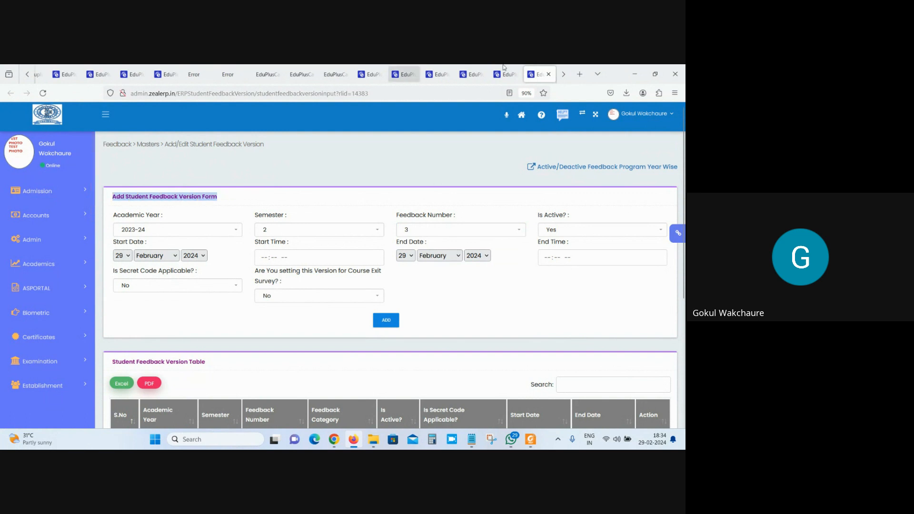
{"action": "left_click", "coordinate": [476, 71]}
{"action": "left_click", "coordinate": [540, 74]}
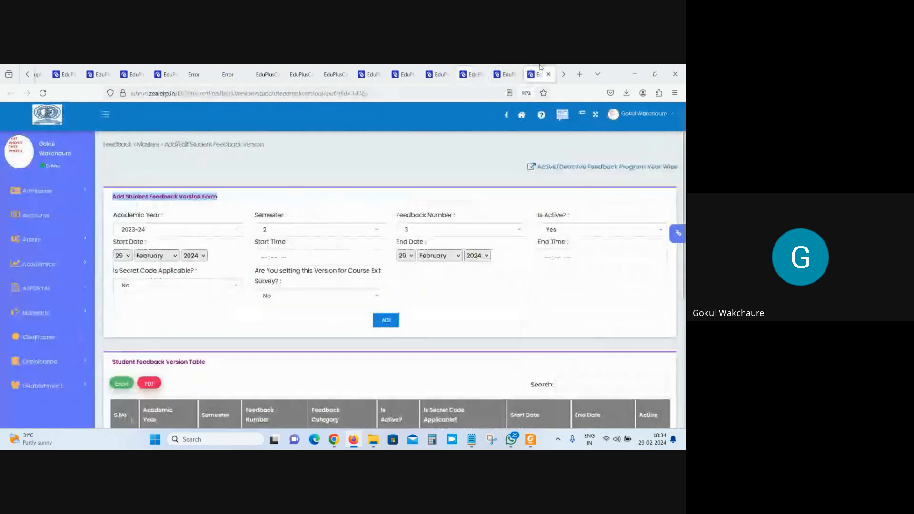
{"action": "left_click", "coordinate": [433, 231]}
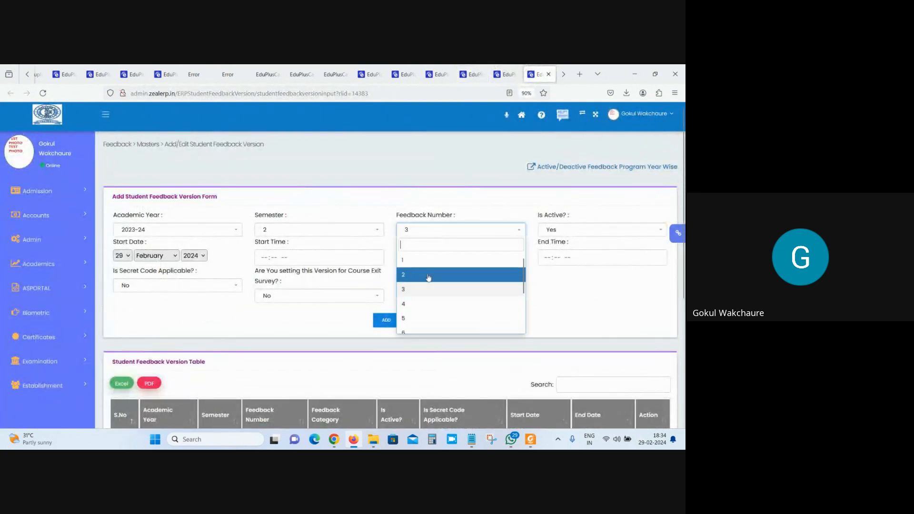
{"action": "left_click", "coordinate": [421, 307]}
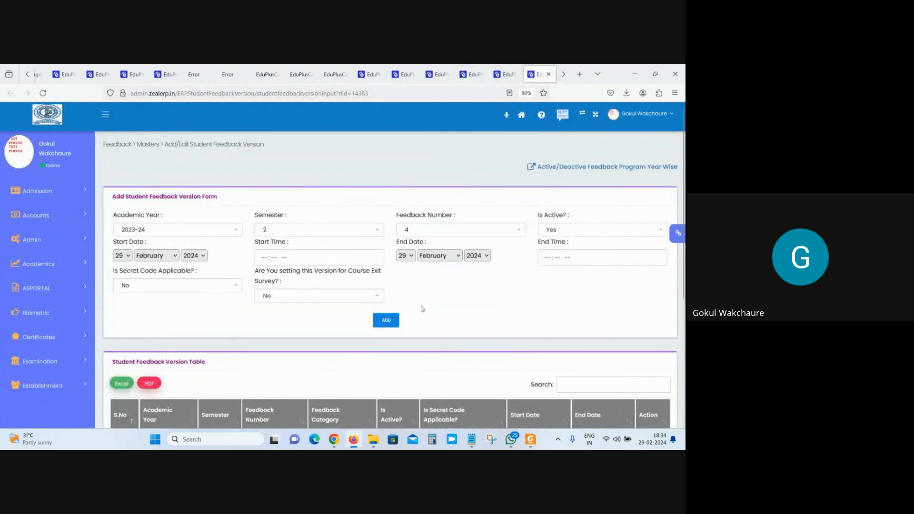
{"action": "triple_click", "coordinate": [409, 217]}
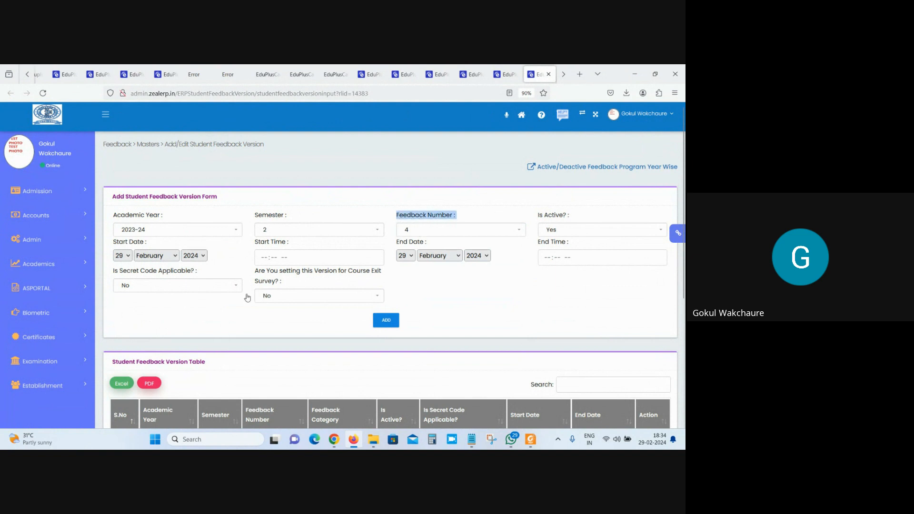
- Mark the feedback version as being for the Course Exit Survey by choosing Yes
{"action": "left_click", "coordinate": [267, 298]}
{"action": "left_click", "coordinate": [270, 341]}
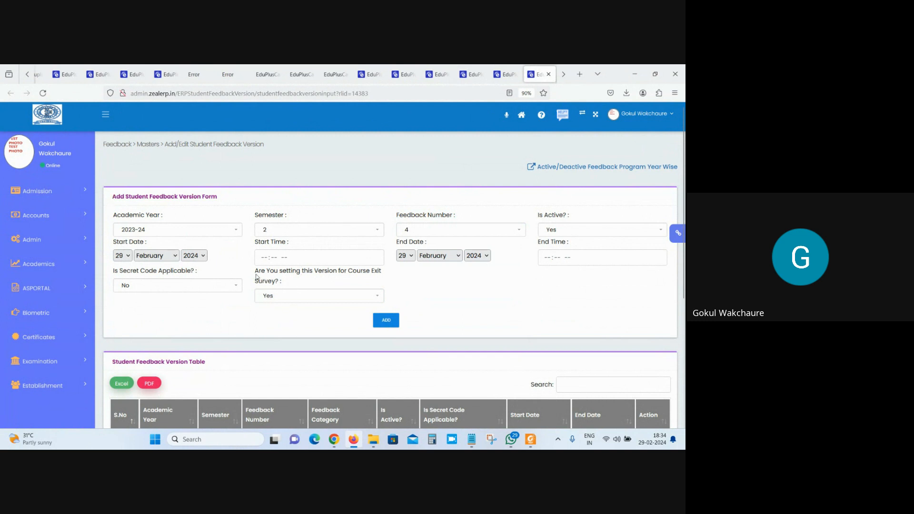
{"action": "left_click_drag", "start_coordinate": [256, 276], "coordinate": [280, 282]}
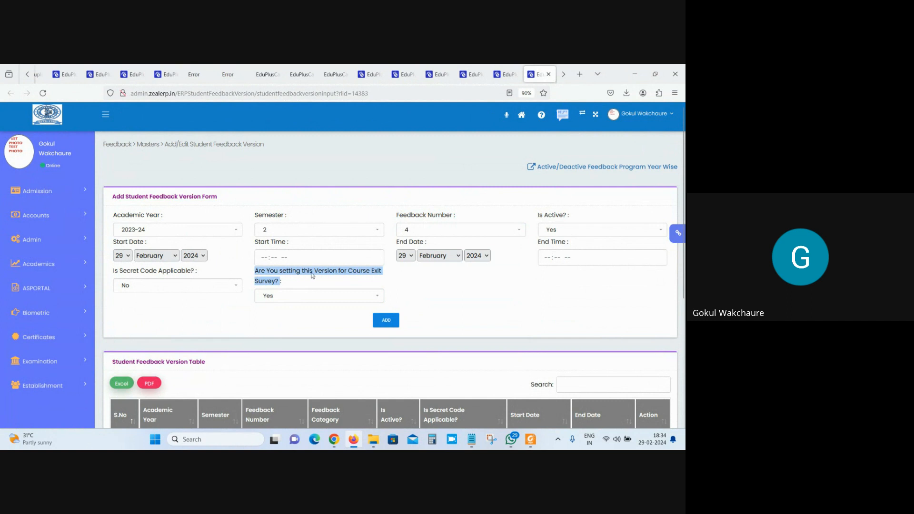
{"action": "left_click", "coordinate": [282, 298]}
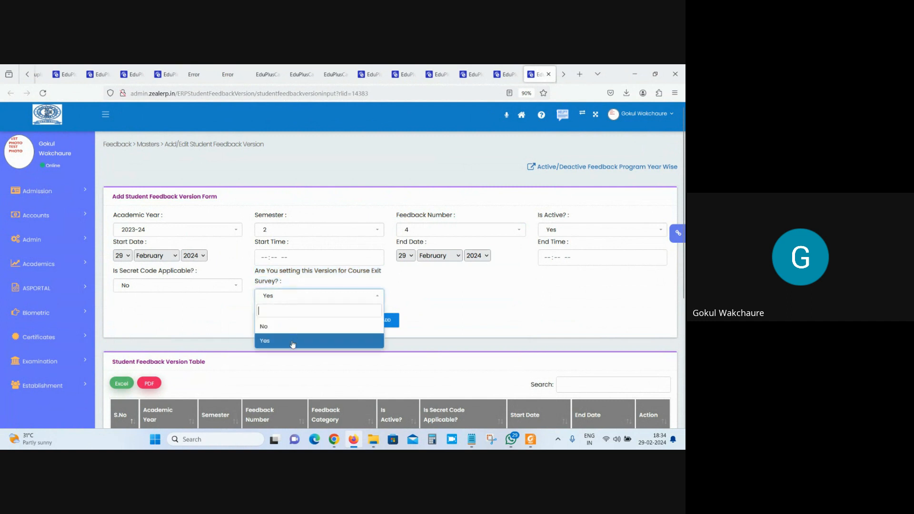
{"action": "left_click", "coordinate": [293, 343]}
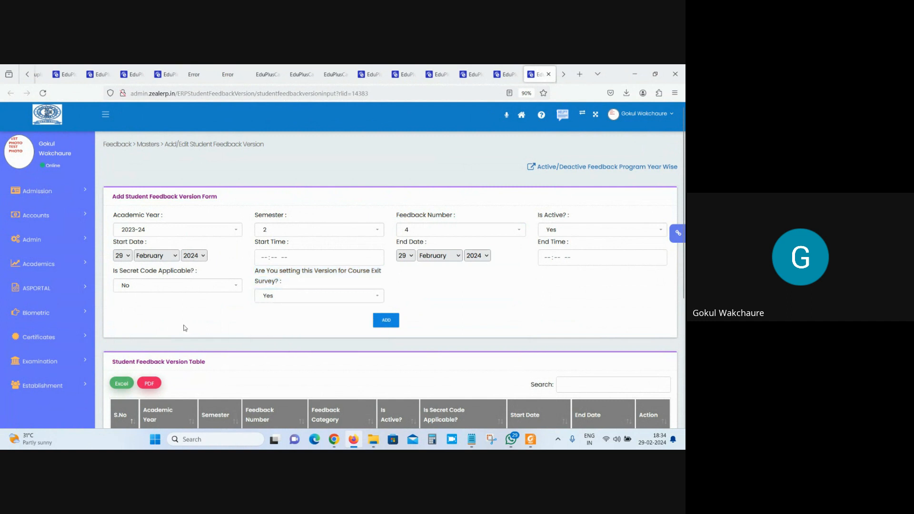
- Review the Feedback Number choices, the Course Exit Survey question and the entries in the Student Feedback Version Table
{"action": "left_click", "coordinate": [447, 230]}
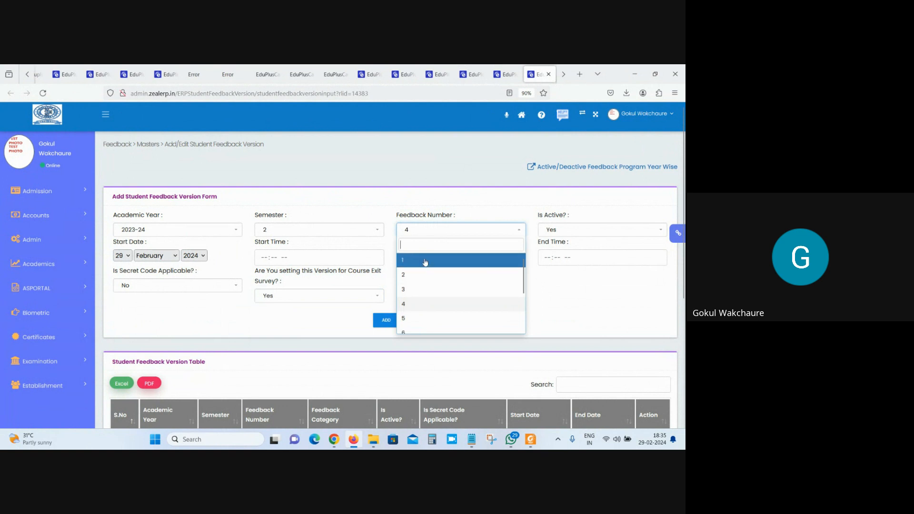
{"action": "left_click", "coordinate": [286, 318]}
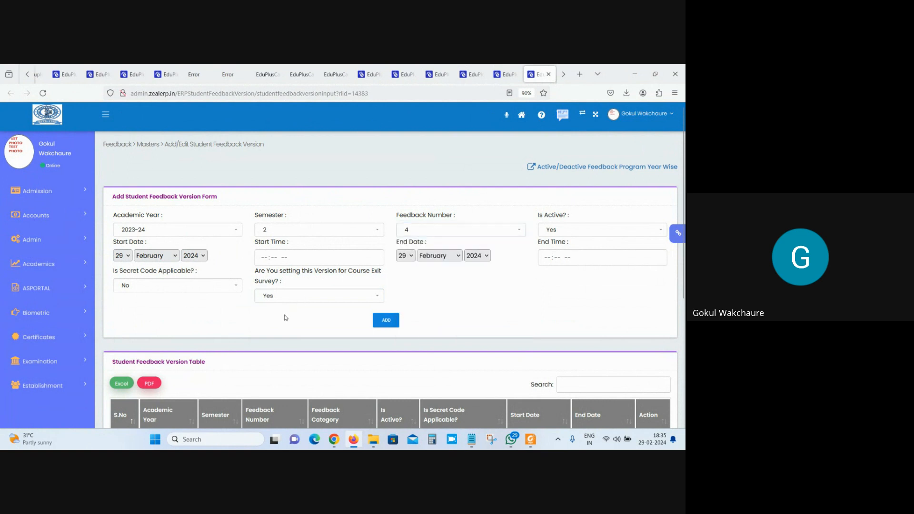
{"action": "left_click_drag", "start_coordinate": [249, 276], "coordinate": [279, 284]}
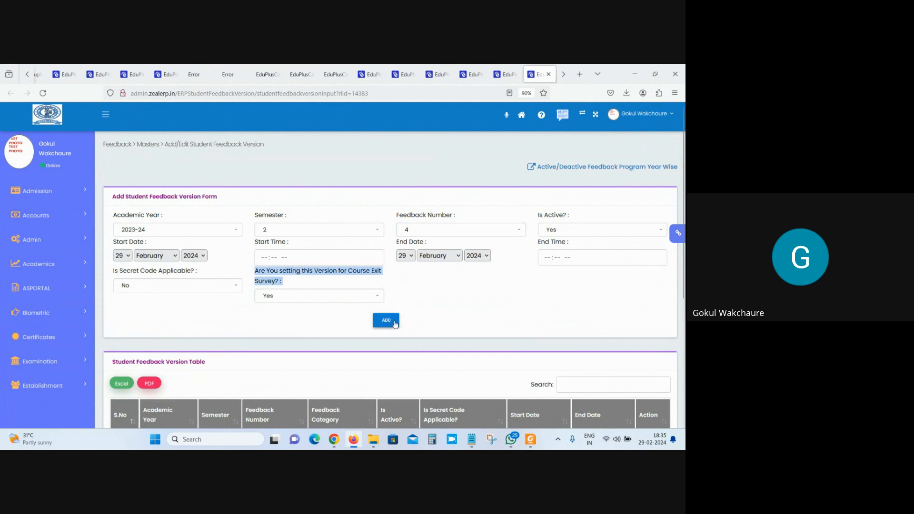
{"action": "scroll", "coordinate": [510, 283], "scroll_direction": "down", "scroll_amount": 2}
{"action": "scroll", "coordinate": [495, 252], "scroll_direction": "down", "scroll_amount": 3}
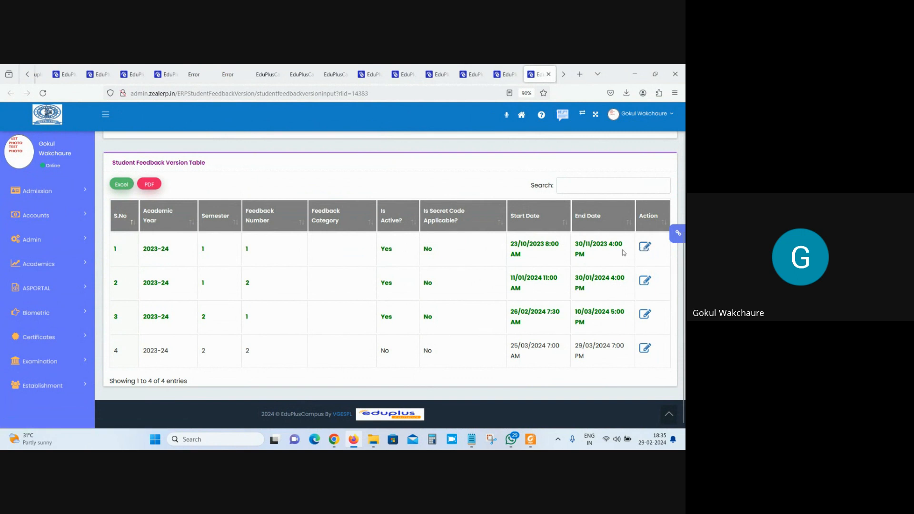
{"action": "left_click_drag", "start_coordinate": [404, 249], "coordinate": [352, 241]}
{"action": "scroll", "coordinate": [386, 329], "scroll_direction": "up", "scroll_amount": 4}
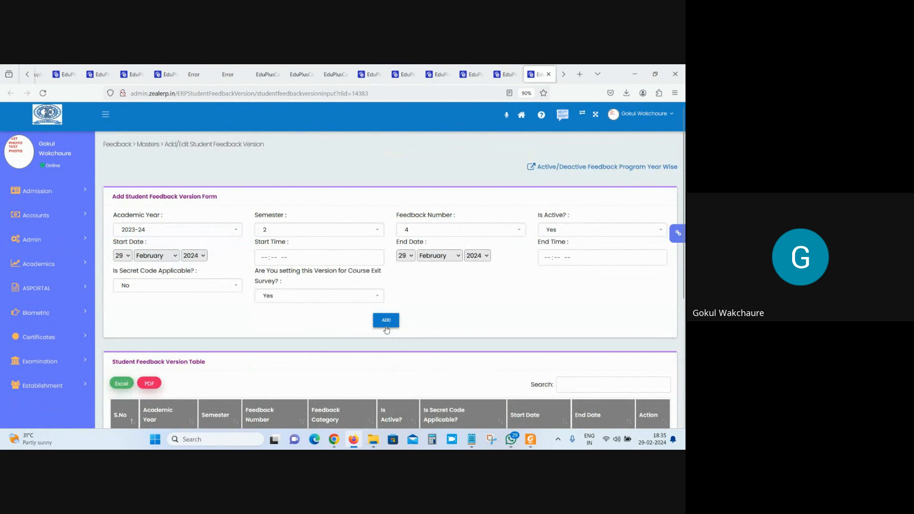
- Switch to Chrome to check the Google Meet call, and return to the student feedback version form in Firefox
{"action": "mouse_move", "coordinate": [334, 441]}
{"action": "left_click", "coordinate": [233, 398]}
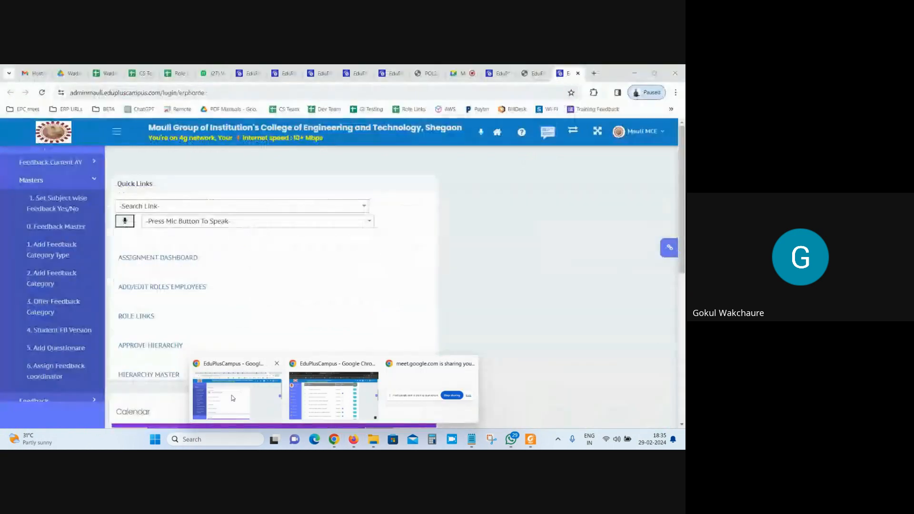
{"action": "left_click", "coordinate": [466, 69]}
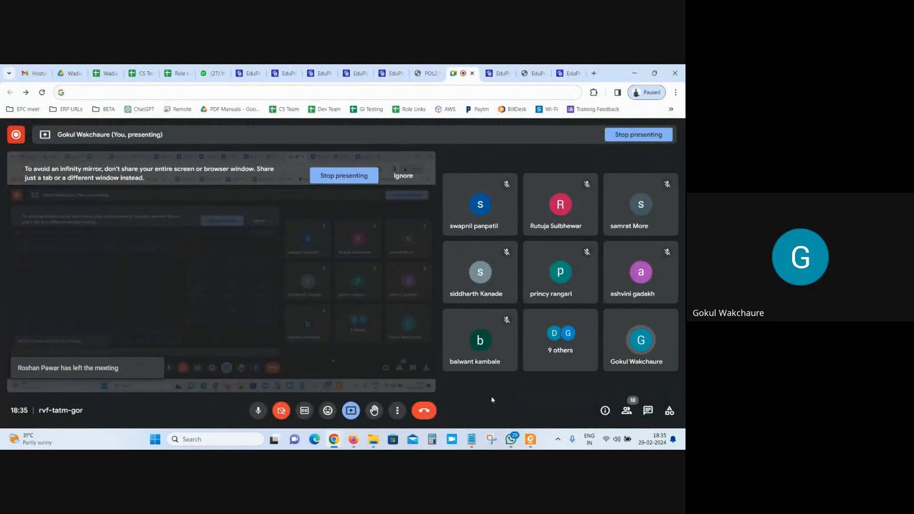
{"action": "left_click", "coordinate": [354, 440]}
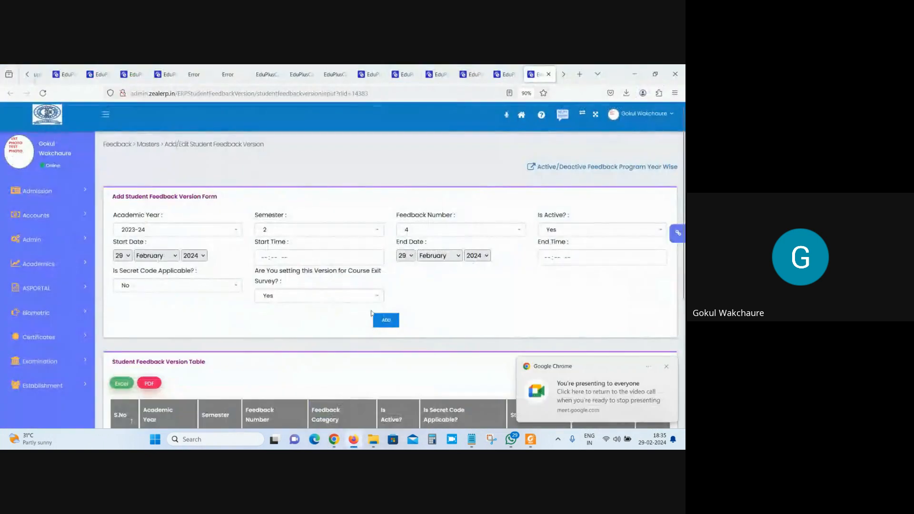
{"action": "left_click", "coordinate": [270, 298]}
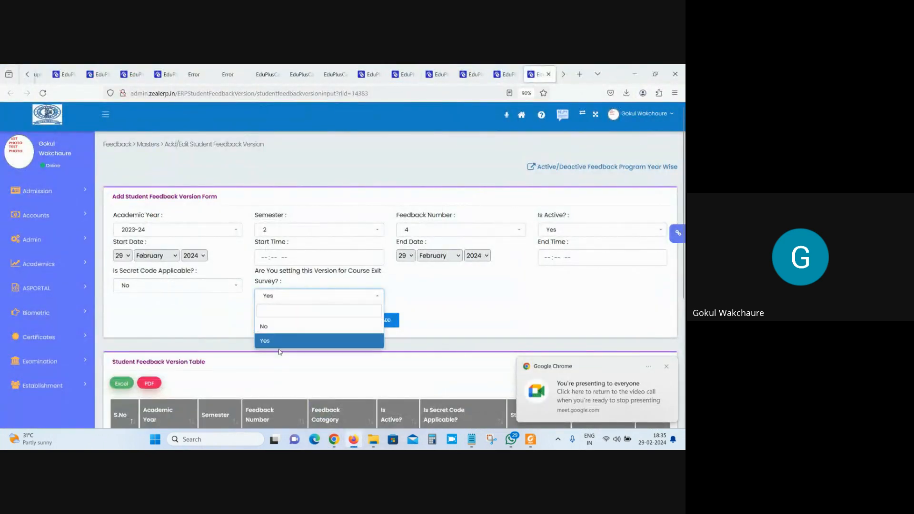
{"action": "left_click", "coordinate": [423, 231]}
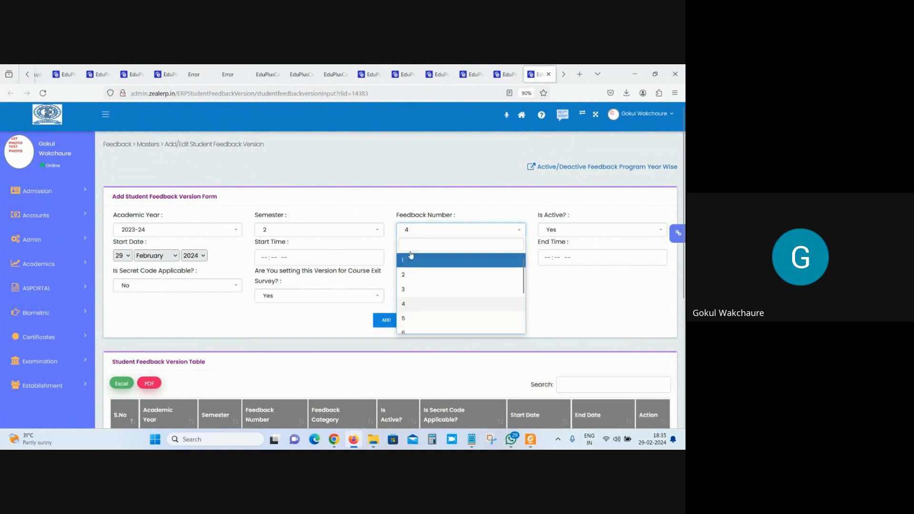
{"action": "left_click", "coordinate": [622, 312]}
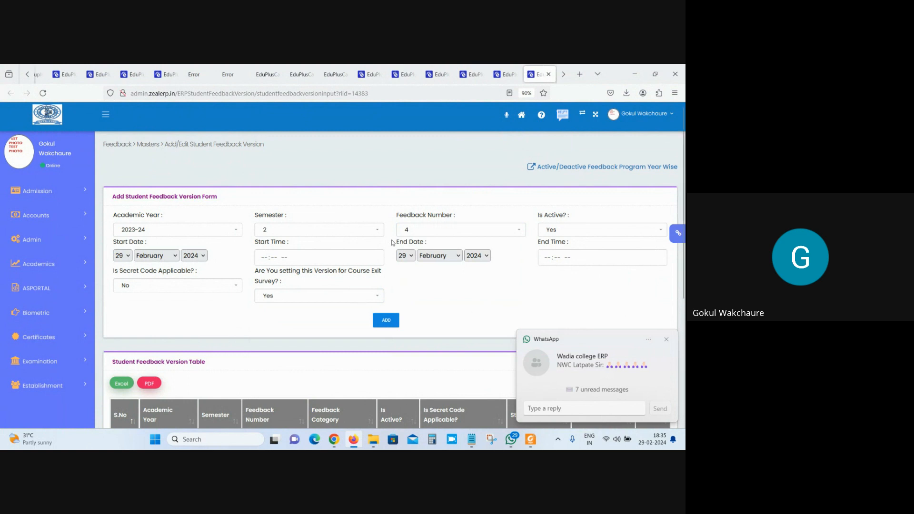
{"action": "left_click", "coordinate": [415, 230]}
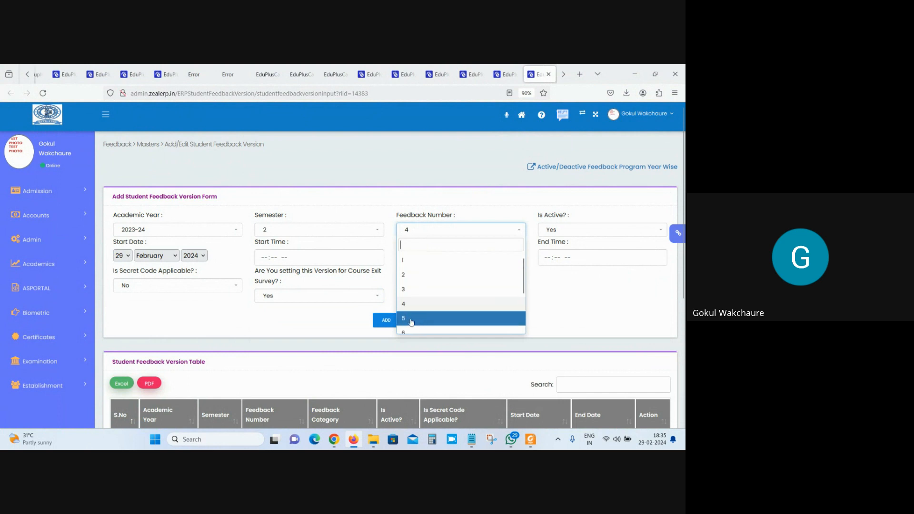
{"action": "left_click", "coordinate": [591, 290]}
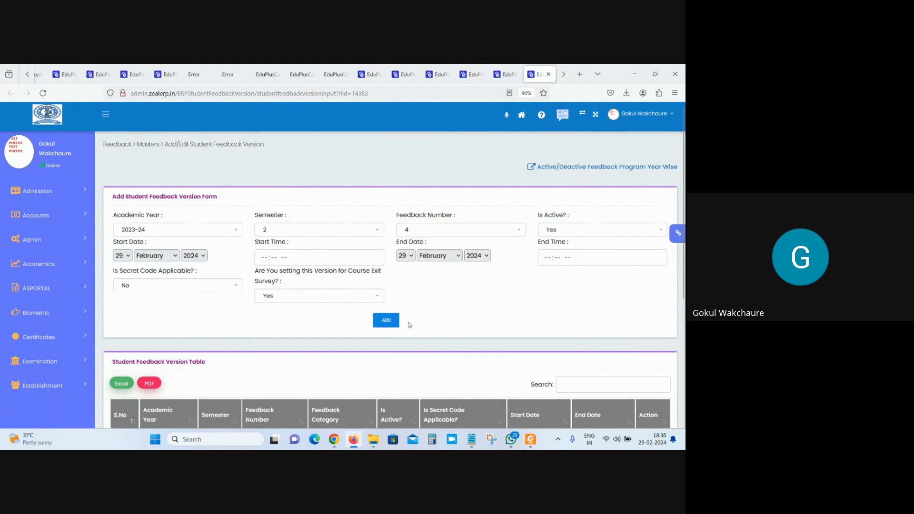
- Cycle the Feedback Number through 1 and 2, check the Course Exit Survey choices, and set the number to 3
{"action": "left_click", "coordinate": [452, 233]}
{"action": "left_click", "coordinate": [406, 259]}
{"action": "left_click", "coordinate": [419, 229]}
{"action": "left_click", "coordinate": [421, 275]}
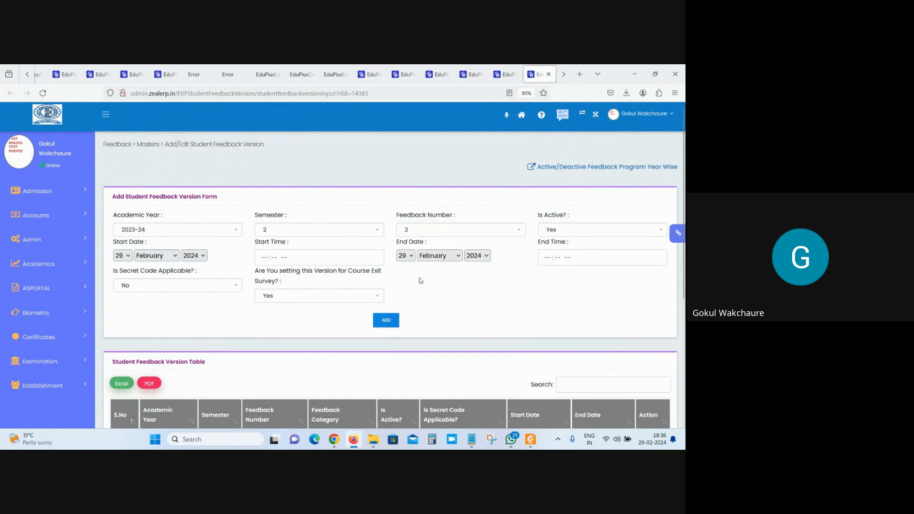
{"action": "left_click", "coordinate": [419, 230]}
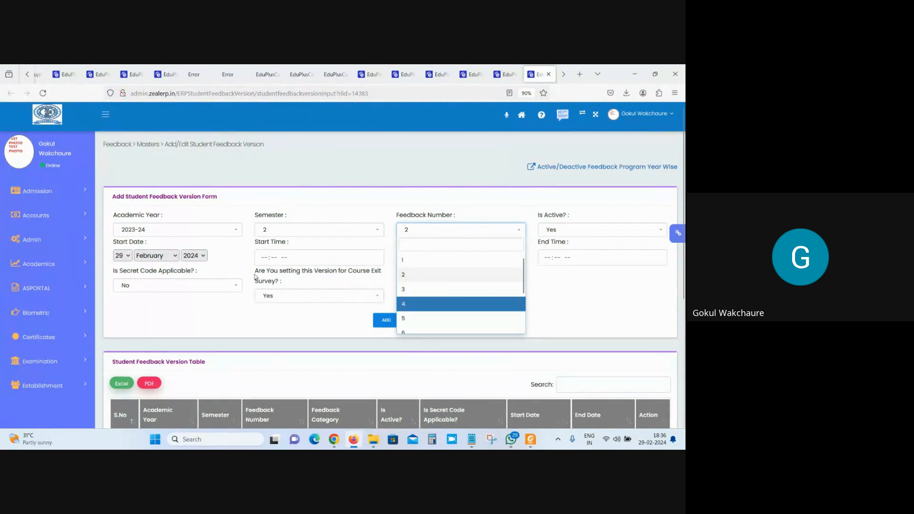
{"action": "triple_click", "coordinate": [286, 287]}
{"action": "left_click", "coordinate": [294, 299]}
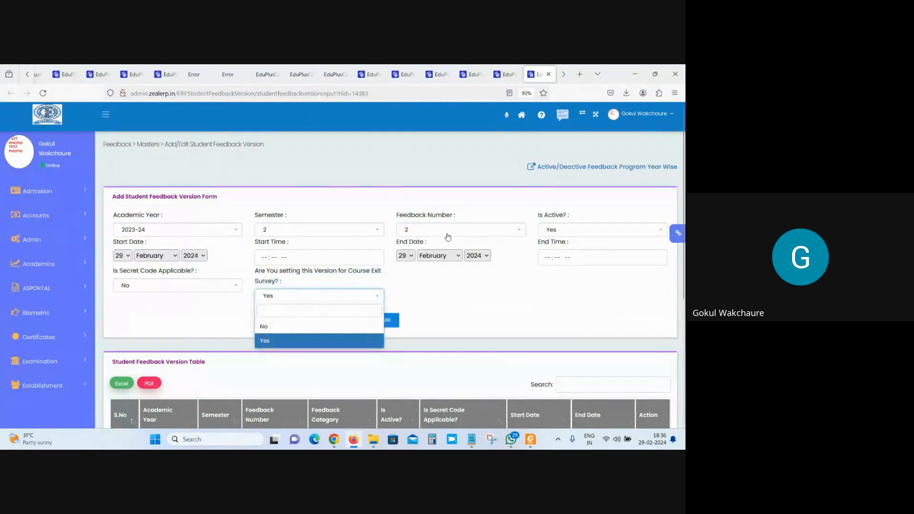
{"action": "left_click", "coordinate": [446, 233]}
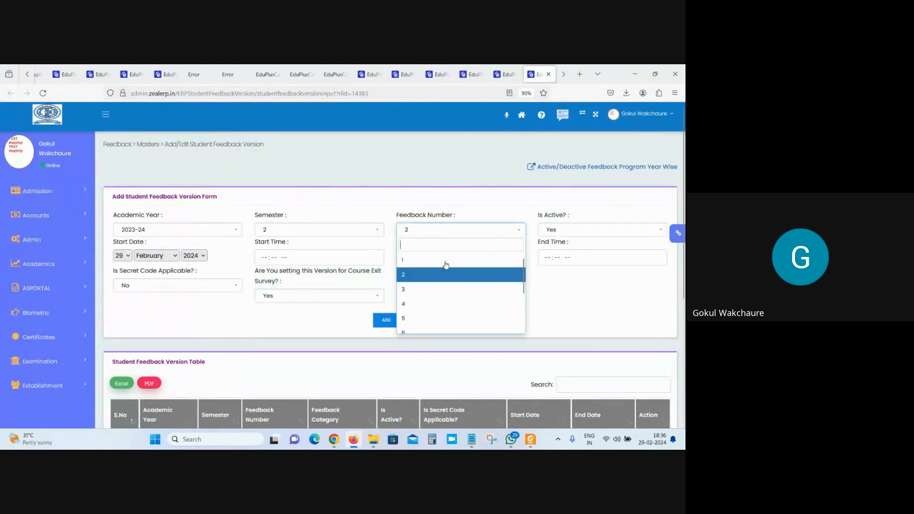
{"action": "left_click", "coordinate": [465, 278]}
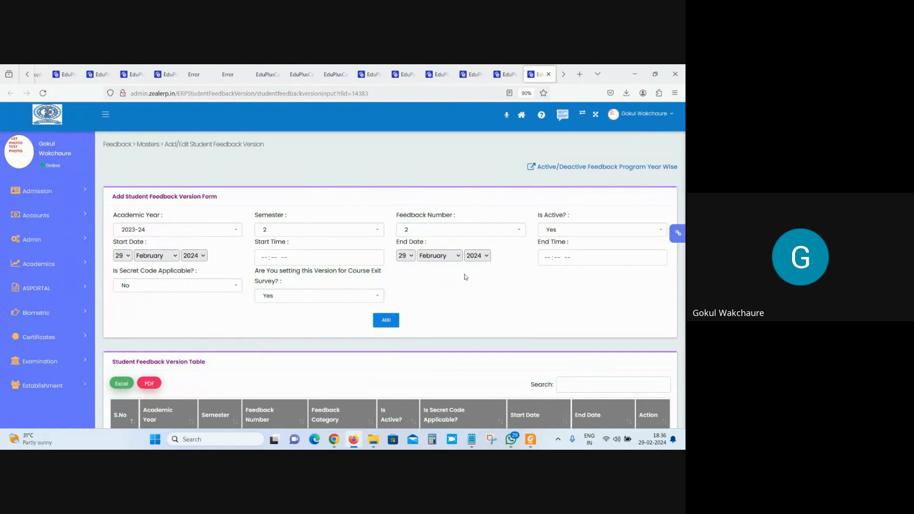
{"action": "left_click", "coordinate": [462, 229]}
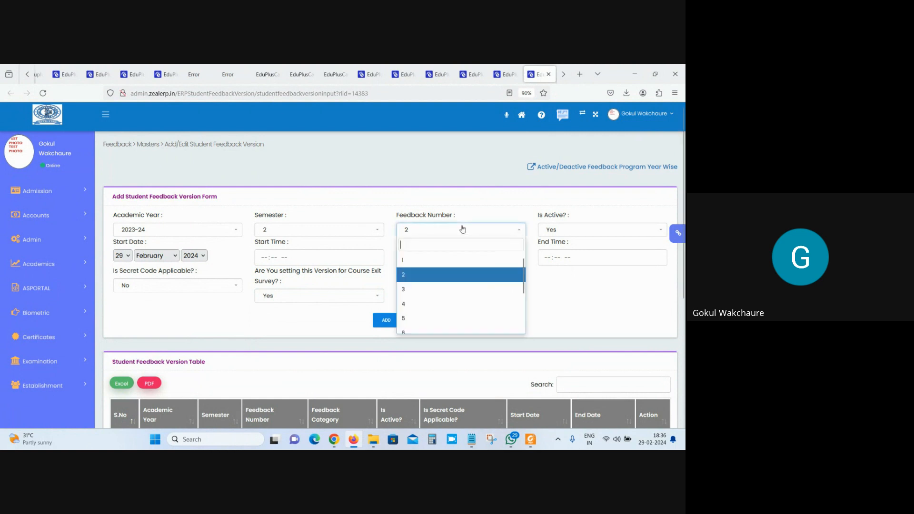
{"action": "left_click", "coordinate": [450, 292]}
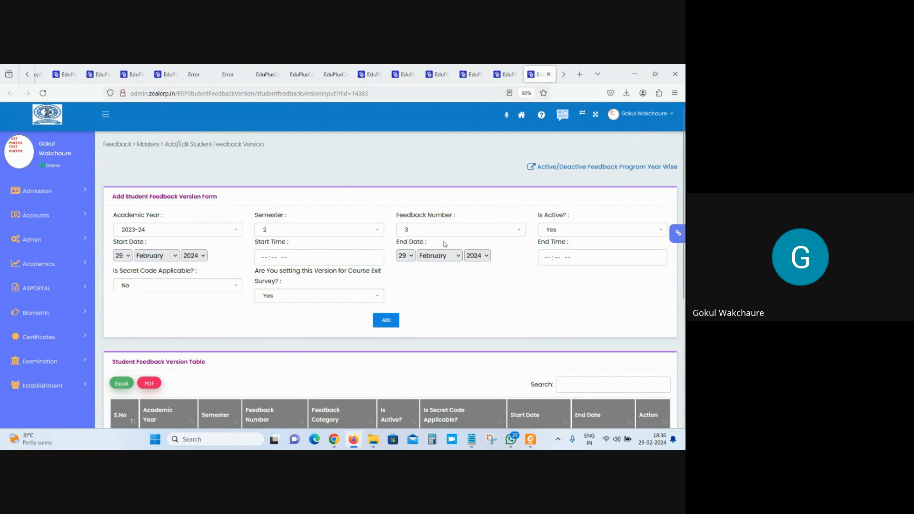
- Review the existing feedback versions in the table and highlight the Add Student Feedback Version Form heading
{"action": "scroll", "coordinate": [528, 251], "scroll_direction": "down", "scroll_amount": 4}
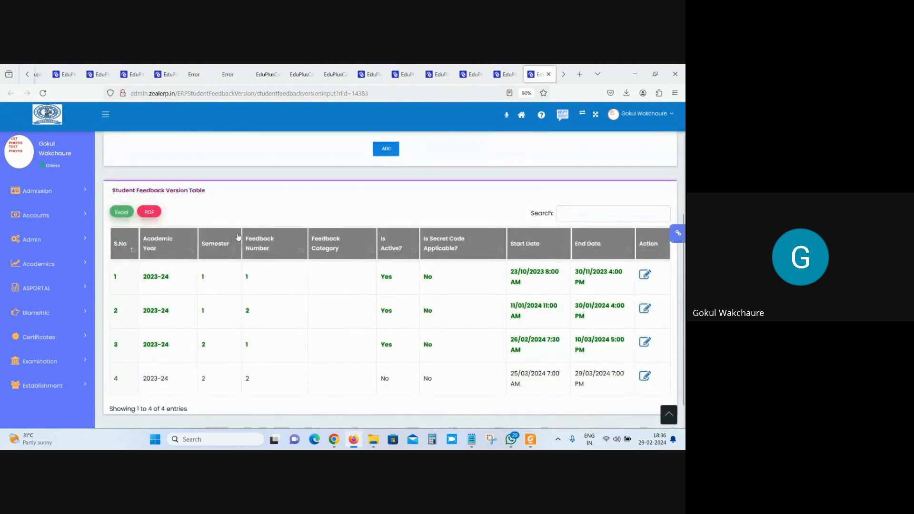
{"action": "scroll", "coordinate": [528, 248], "scroll_direction": "up", "scroll_amount": 3}
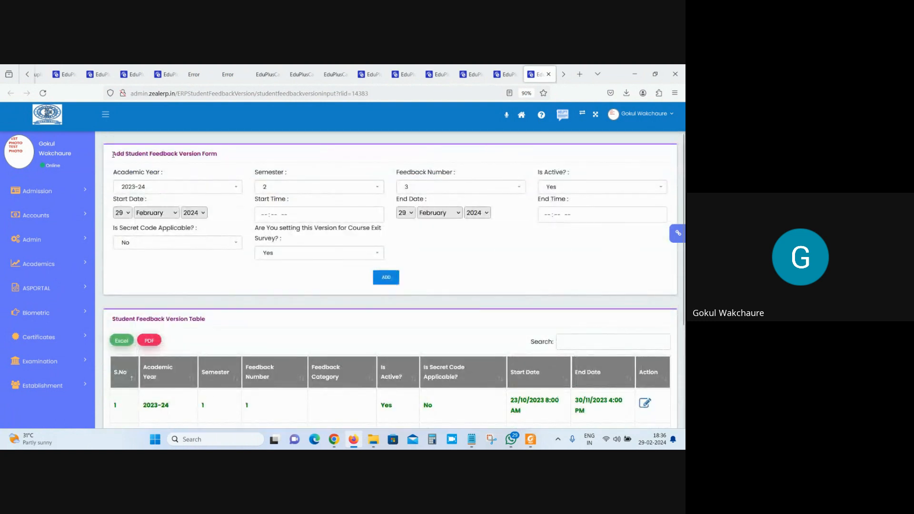
{"action": "left_click_drag", "start_coordinate": [113, 154], "coordinate": [245, 157]}
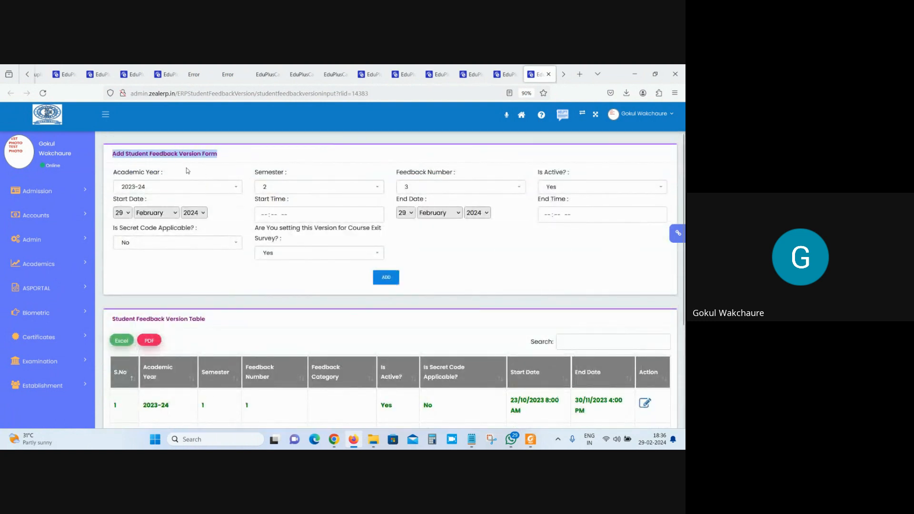
{"action": "left_click", "coordinate": [144, 165]}
{"action": "triple_click", "coordinate": [125, 151]}
- Open the Dept Feedback Coordinator's Feedback Settings page in a new tab from the ERP home page
{"action": "left_click", "coordinate": [506, 74]}
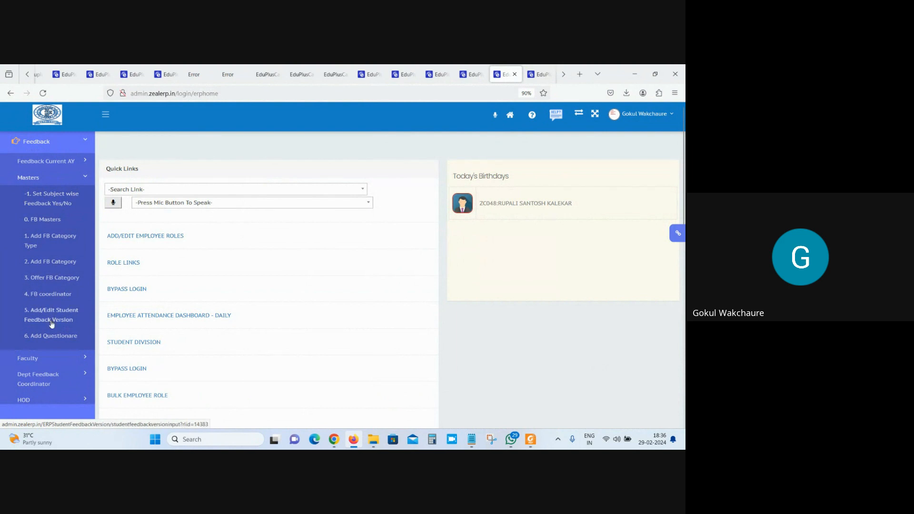
{"action": "left_click", "coordinate": [51, 179]}
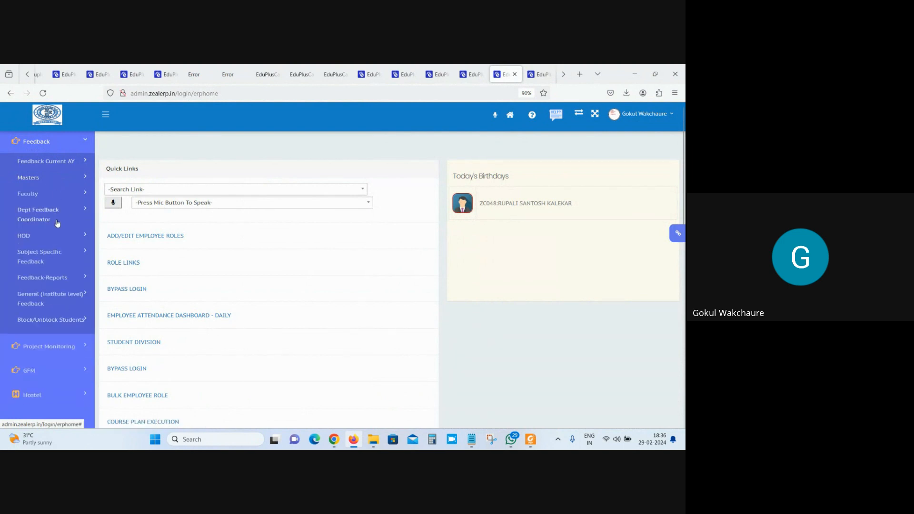
{"action": "left_click", "coordinate": [37, 215]}
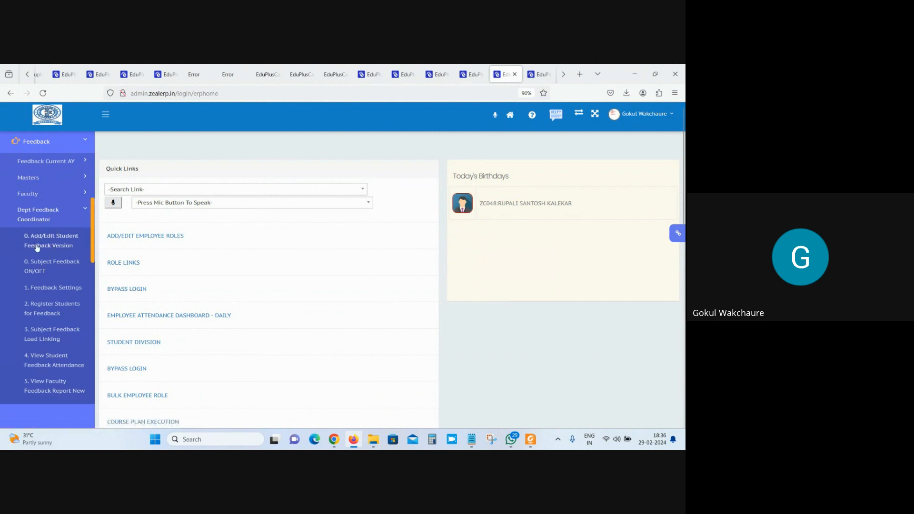
{"action": "right_click", "coordinate": [46, 287]}
{"action": "left_click", "coordinate": [64, 301]}
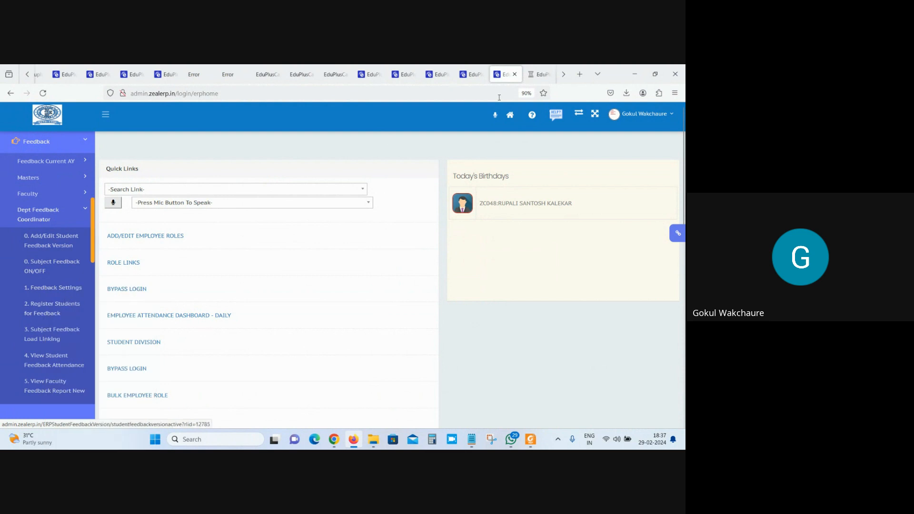
{"action": "left_click", "coordinate": [542, 71]}
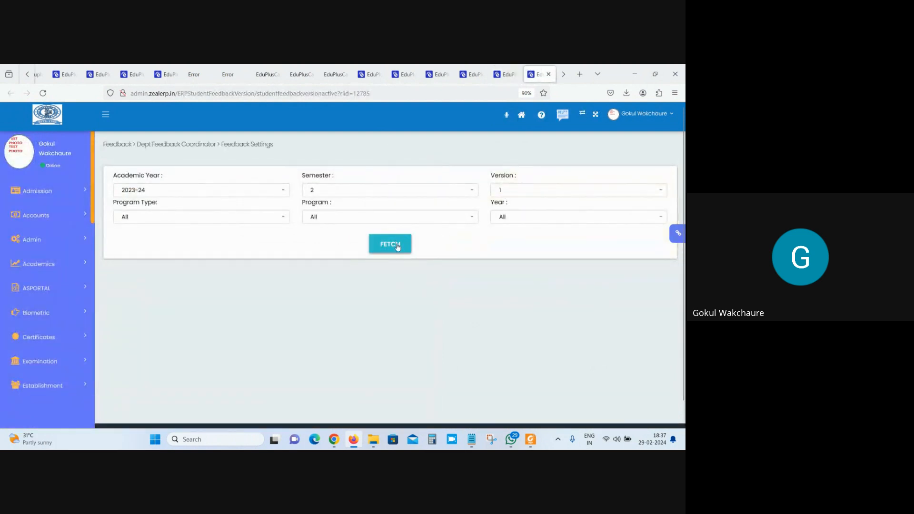
- Fetch the feedback settings for the Bachelor of Engineering program type and the Civil program
{"action": "left_click", "coordinate": [259, 216]}
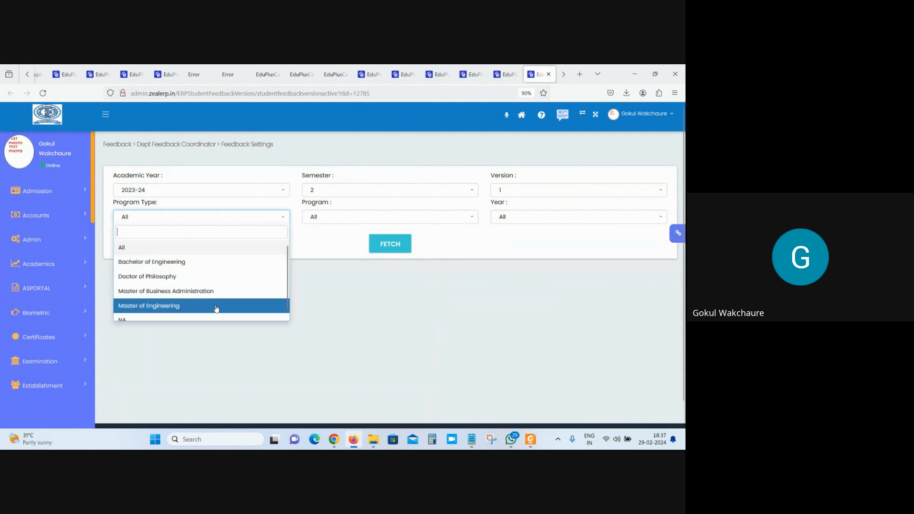
{"action": "left_click", "coordinate": [210, 261]}
{"action": "left_click", "coordinate": [336, 218]}
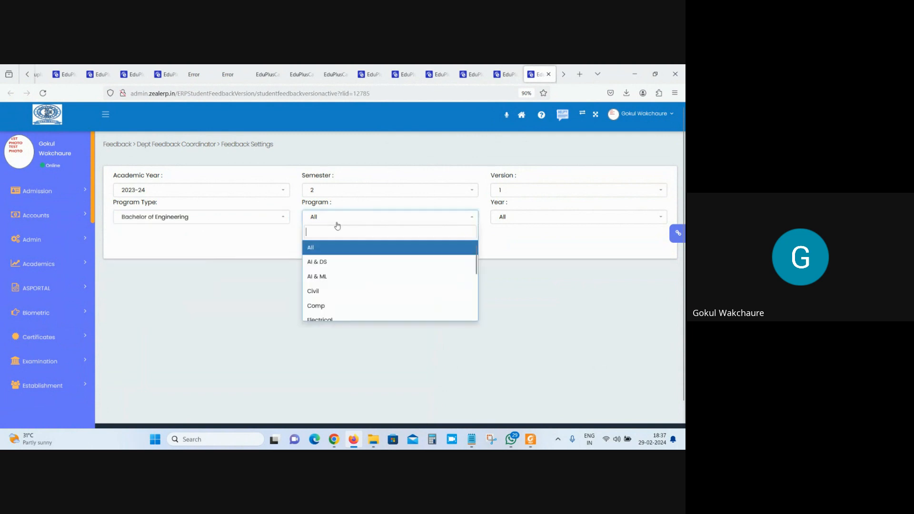
{"action": "left_click", "coordinate": [326, 292]}
{"action": "left_click", "coordinate": [386, 245]}
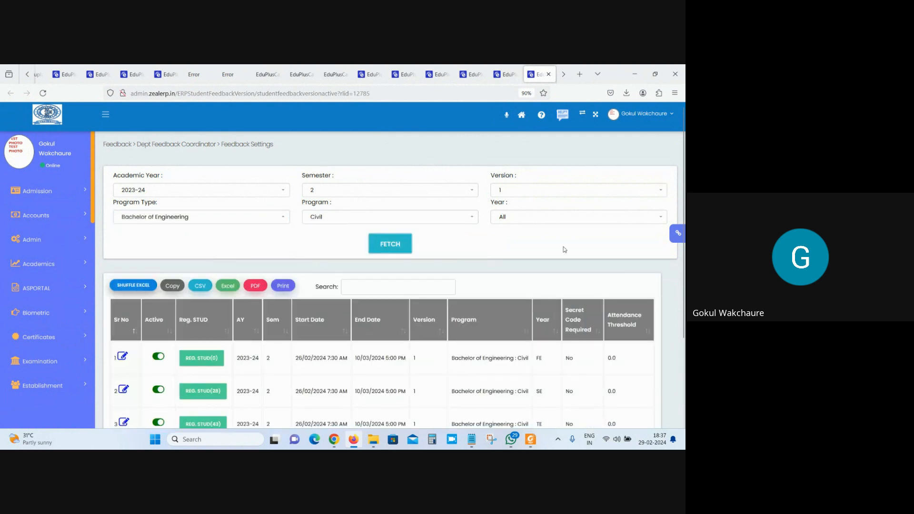
- Examine the registered-student entries for each year of the Civil program in the feedback settings table
{"action": "scroll", "coordinate": [564, 249], "scroll_direction": "down", "scroll_amount": 3}
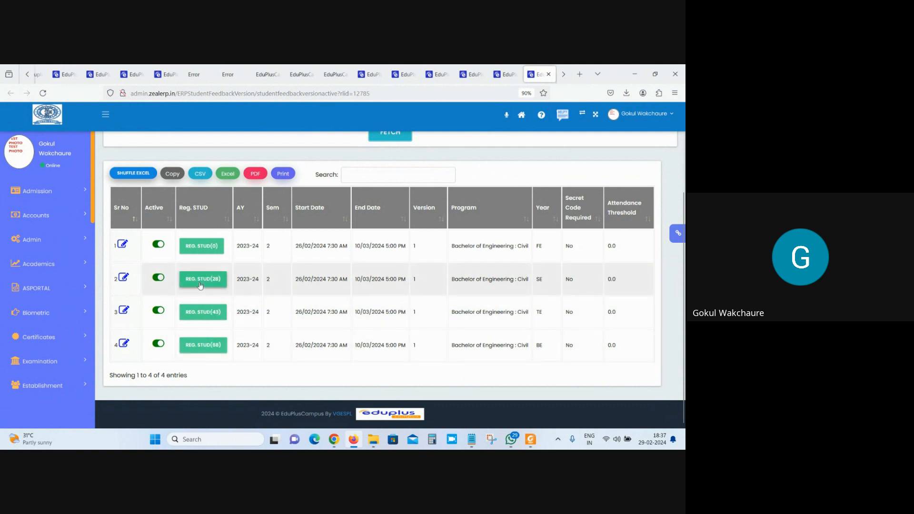
{"action": "left_click_drag", "start_coordinate": [548, 282], "coordinate": [496, 280]}
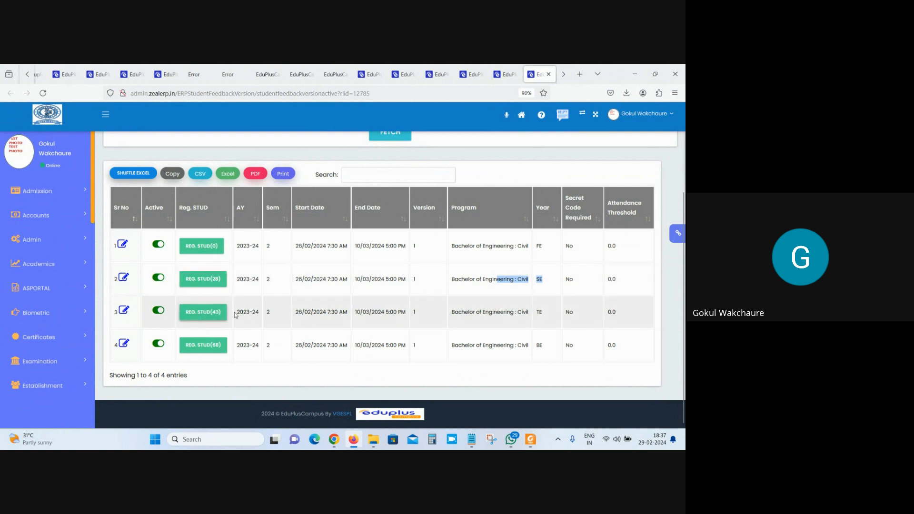
{"action": "left_click", "coordinate": [212, 339]}
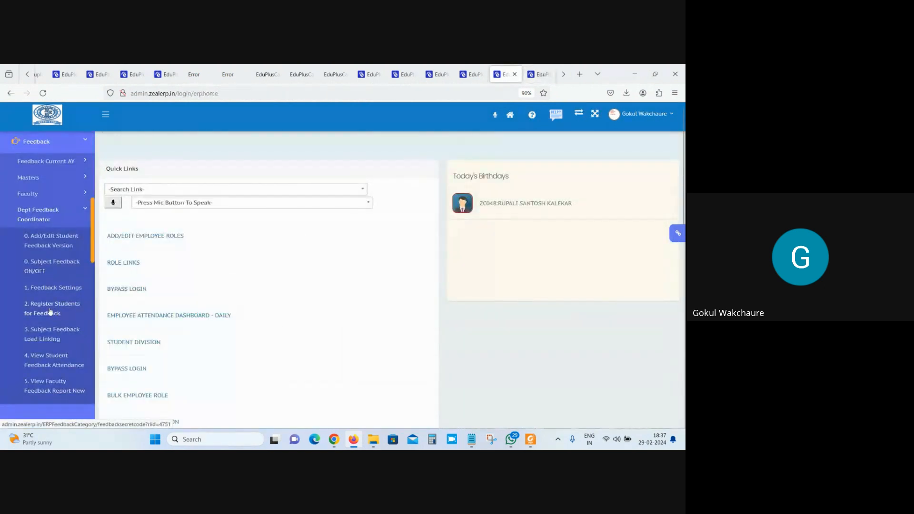
- Open the Dept Feedback Coordinator's Register Students for Feedback page in a new tab from the ERP home page
{"action": "right_click", "coordinate": [50, 313]}
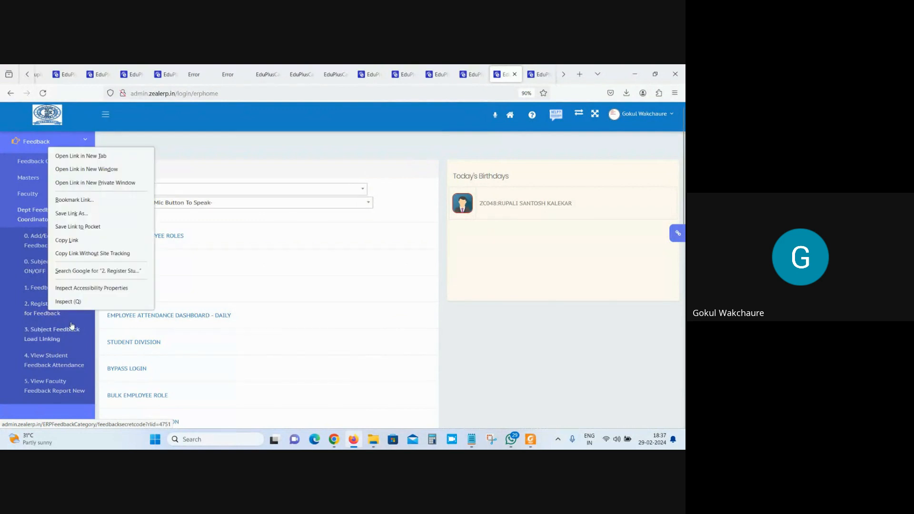
{"action": "left_click", "coordinate": [94, 156]}
{"action": "left_click", "coordinate": [542, 69]}
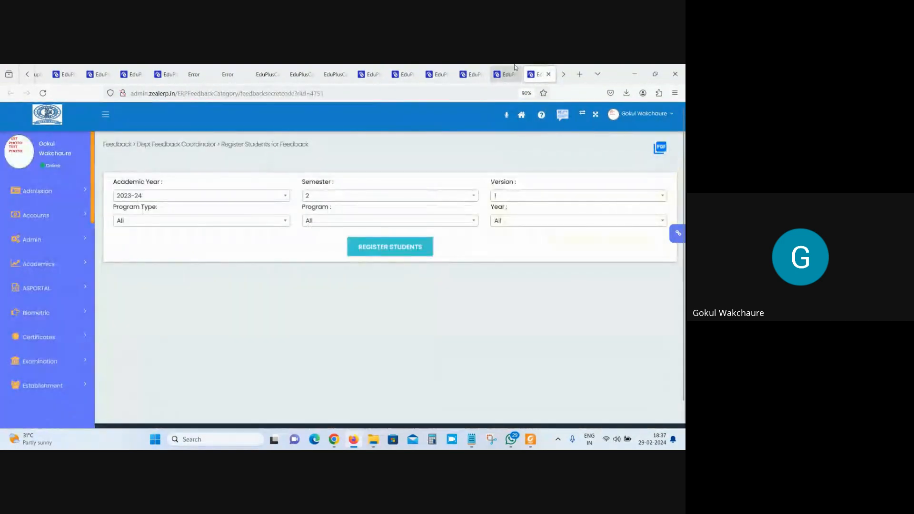
{"action": "left_click", "coordinate": [516, 67]}
{"action": "left_click", "coordinate": [541, 71]}
{"action": "left_click", "coordinate": [504, 69]}
{"action": "right_click", "coordinate": [40, 313]}
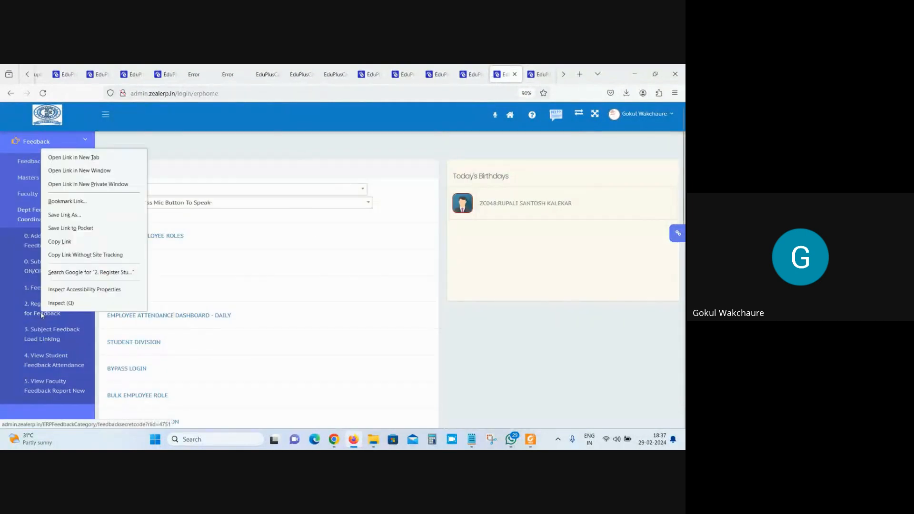
{"action": "left_click", "coordinate": [92, 156]}
{"action": "key", "text": "ctrl+Tab"}
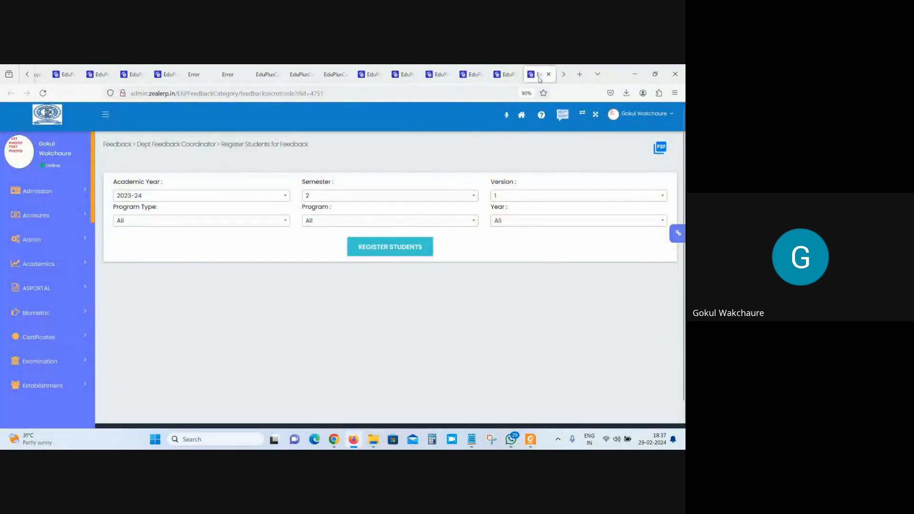
- Close the duplicate Register Students for Feedback tab and review the Civil registered-student entries in Feedback Settings
{"action": "left_click", "coordinate": [502, 69]}
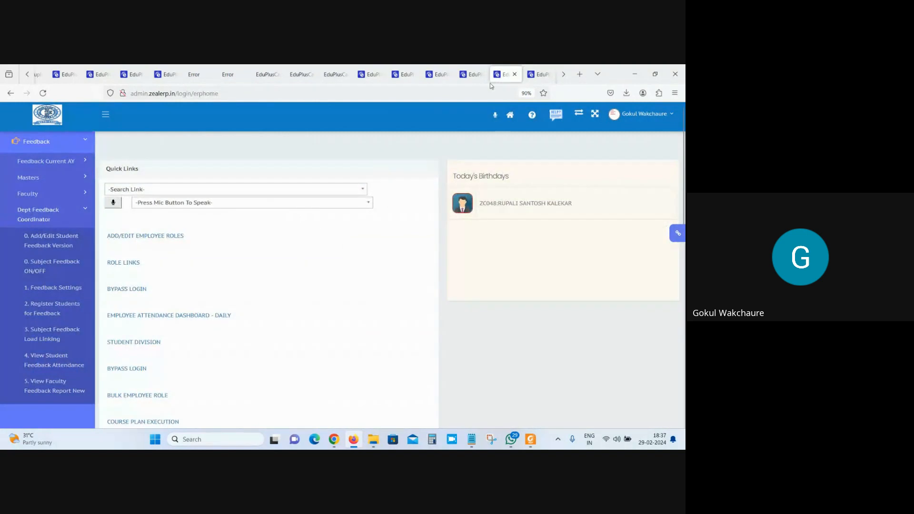
{"action": "left_click", "coordinate": [564, 74]}
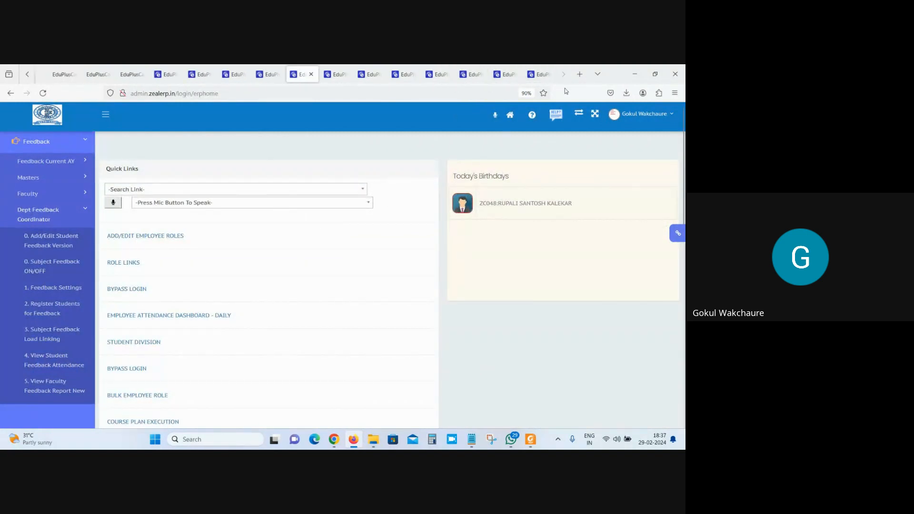
{"action": "left_click", "coordinate": [374, 72]}
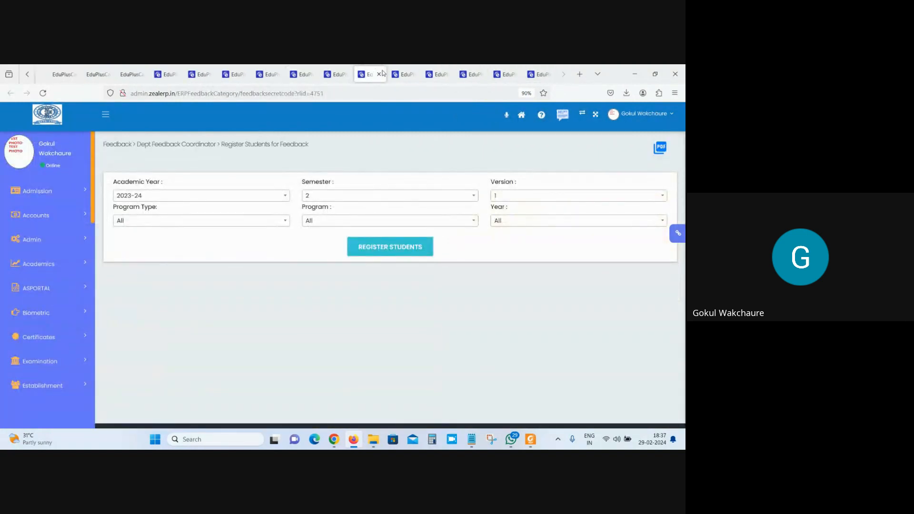
{"action": "left_click", "coordinate": [379, 74]}
{"action": "scroll", "coordinate": [357, 283], "scroll_direction": "up", "scroll_amount": 3}
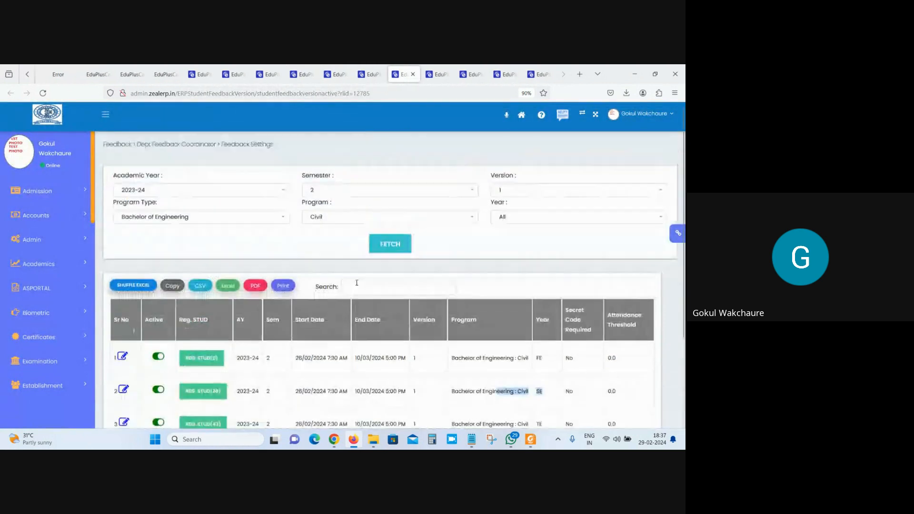
{"action": "scroll", "coordinate": [357, 283], "scroll_direction": "down", "scroll_amount": 3}
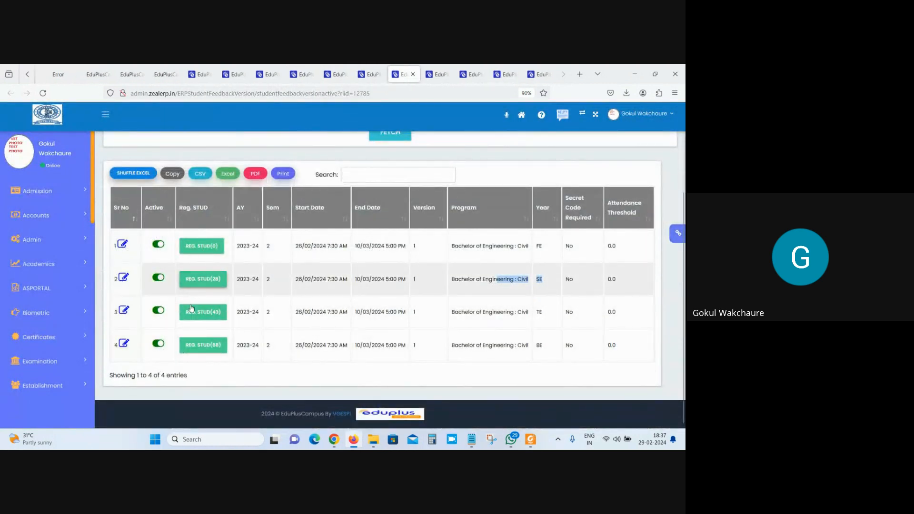
{"action": "left_click", "coordinate": [367, 76]}
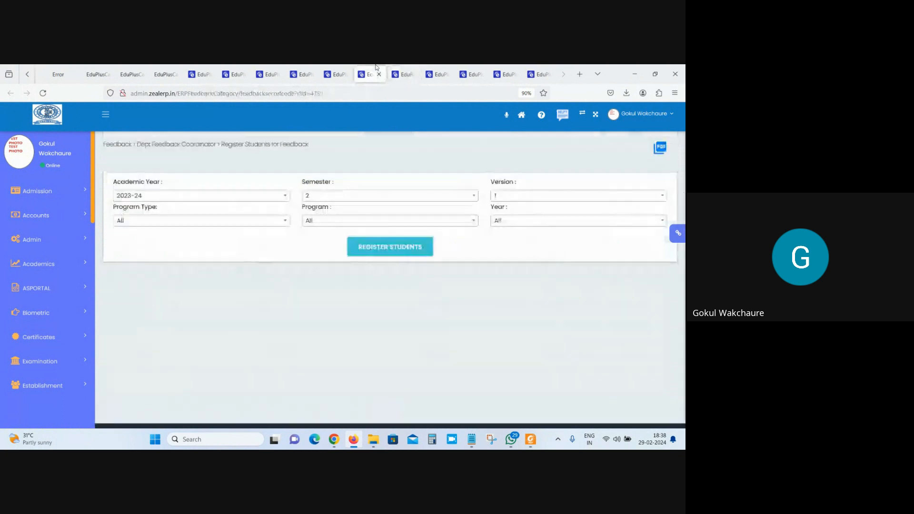
- On the Register Students for Feedback form, select program type Bachelor of Engineering, program Civil and year SE
{"action": "left_click", "coordinate": [342, 72]}
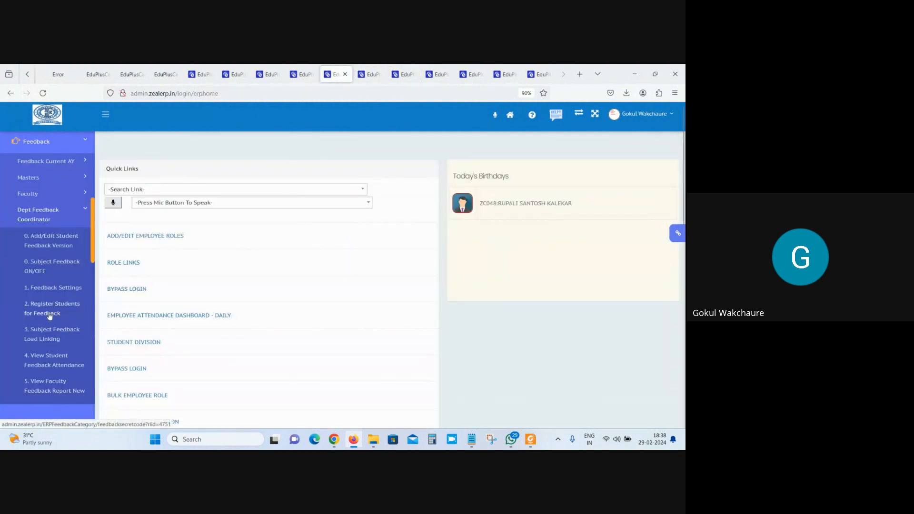
{"action": "left_click", "coordinate": [47, 313]}
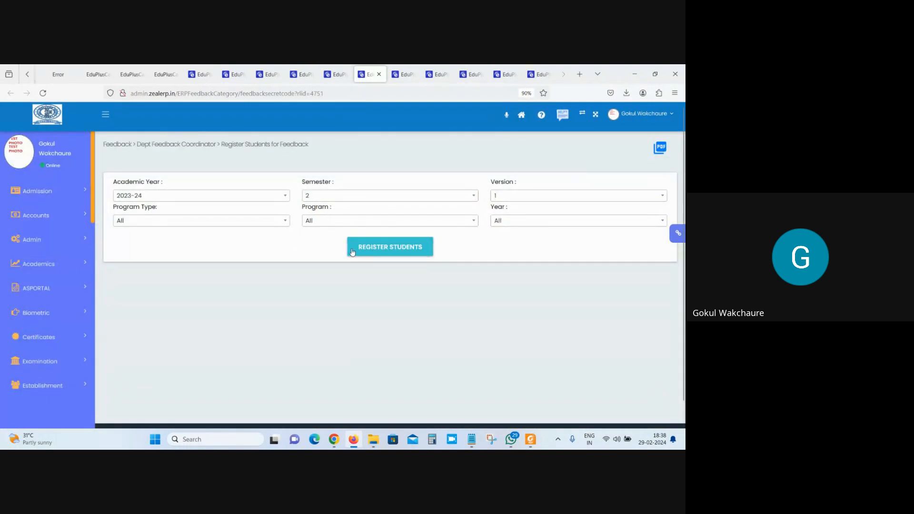
{"action": "left_click", "coordinate": [193, 223]}
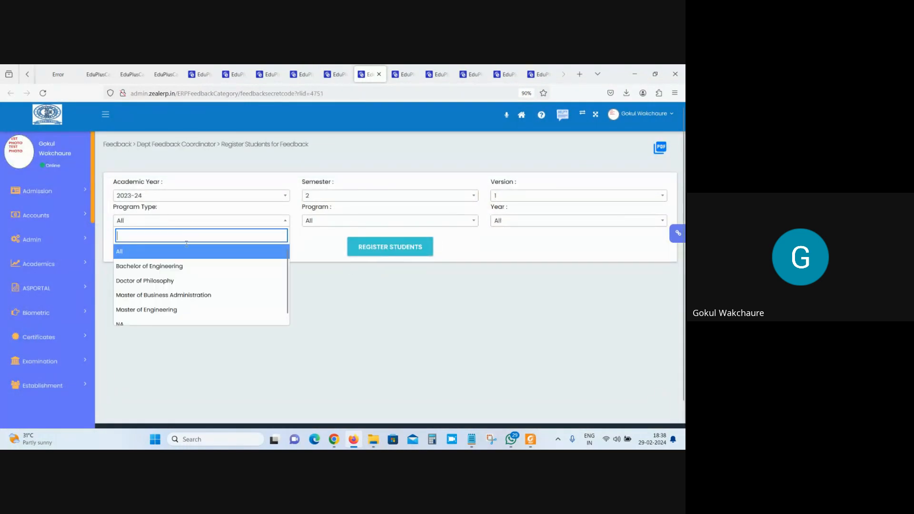
{"action": "left_click", "coordinate": [228, 264]}
{"action": "left_click", "coordinate": [323, 227]}
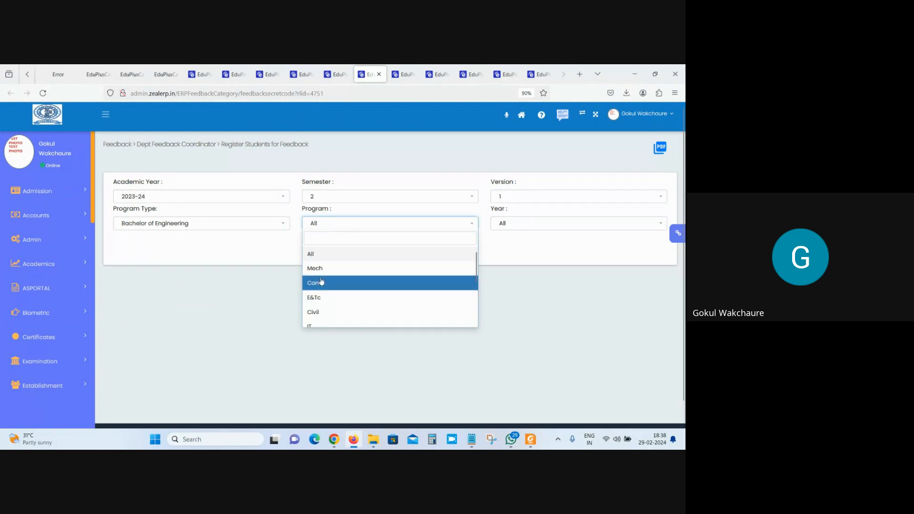
{"action": "left_click", "coordinate": [317, 313]}
{"action": "left_click", "coordinate": [552, 228]}
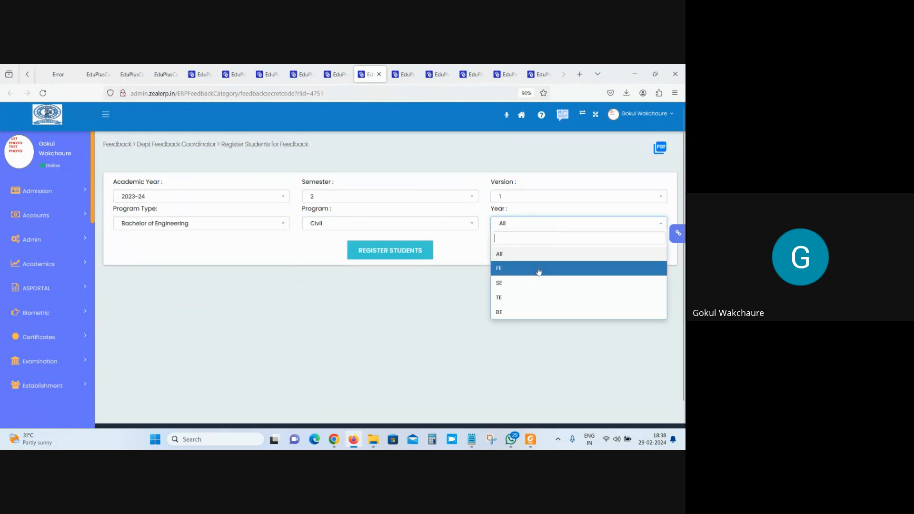
{"action": "left_click", "coordinate": [533, 270]}
{"action": "left_click", "coordinate": [535, 229]}
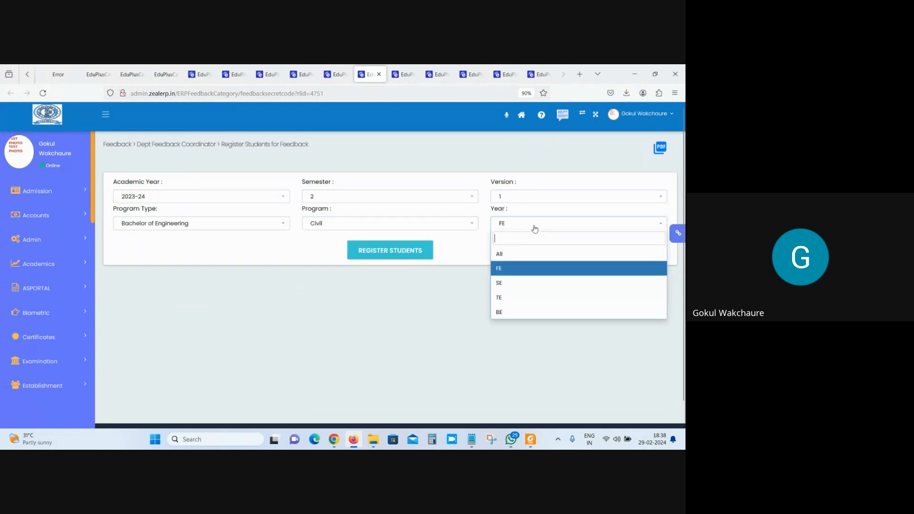
{"action": "left_click", "coordinate": [531, 283]}
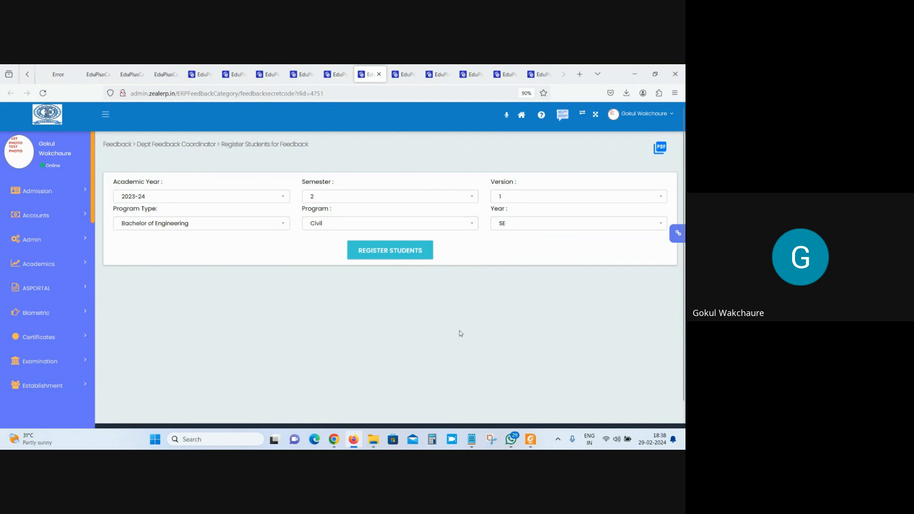
- Return to Feedback Settings and review the Civil program's entries for each year
{"action": "left_click", "coordinate": [404, 74]}
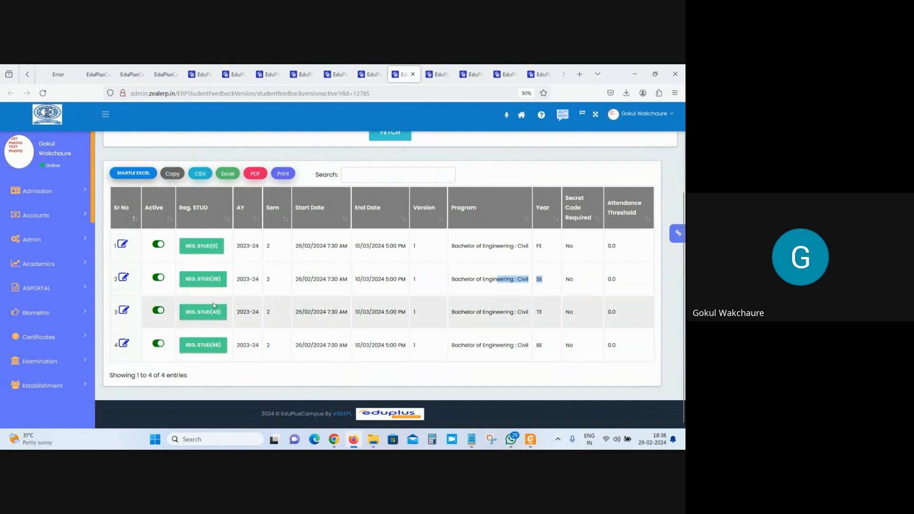
{"action": "scroll", "coordinate": [213, 302], "scroll_direction": "up", "scroll_amount": 3}
{"action": "scroll", "coordinate": [473, 303], "scroll_direction": "down", "scroll_amount": 2}
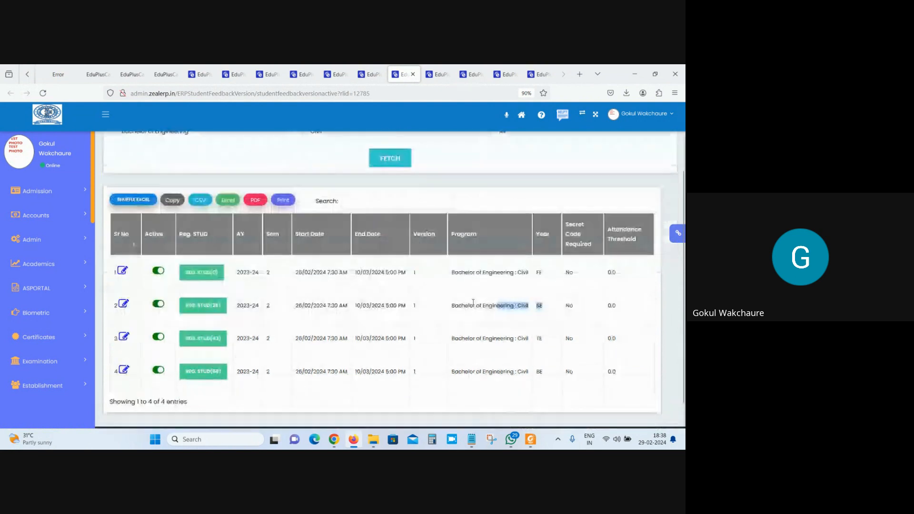
{"action": "left_click", "coordinate": [548, 310]}
{"action": "left_click", "coordinate": [537, 338]}
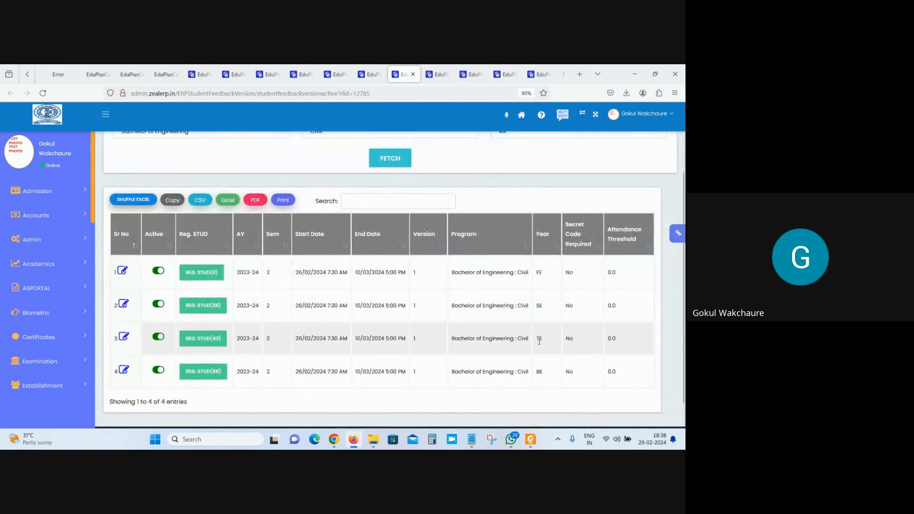
- Switch feedback off and back on for the Civil TE and BE entries
{"action": "left_click", "coordinate": [161, 338]}
{"action": "left_click", "coordinate": [158, 337]}
{"action": "left_click", "coordinate": [157, 371]}
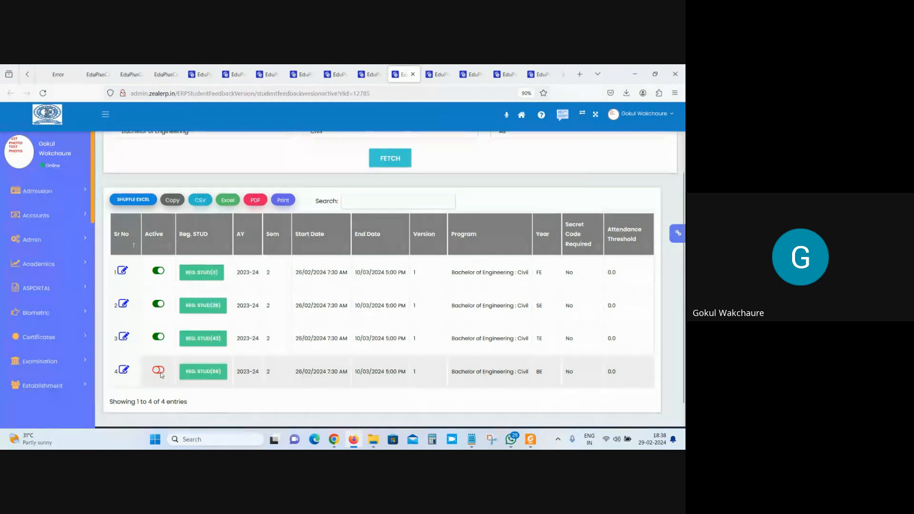
{"action": "left_click", "coordinate": [159, 370]}
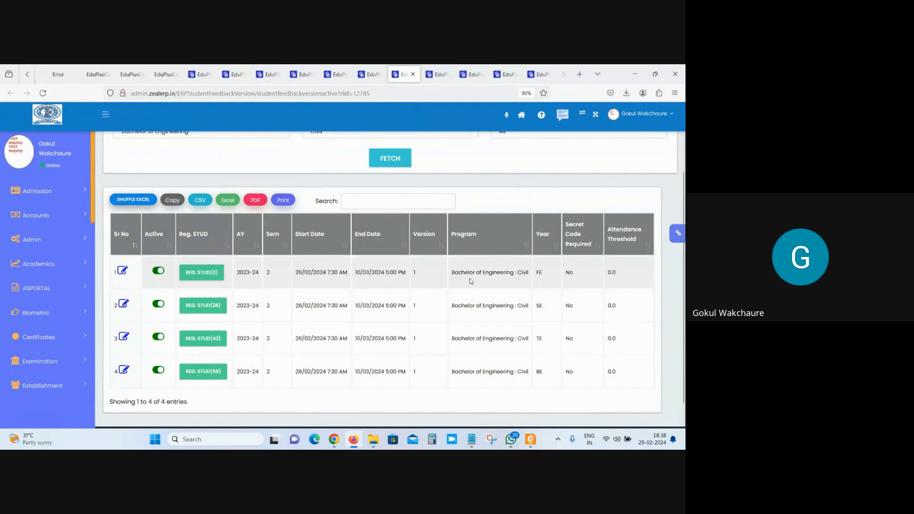
- Open the feedback version date editor for the Civil SE entry and highlight its year
{"action": "left_click", "coordinate": [123, 304]}
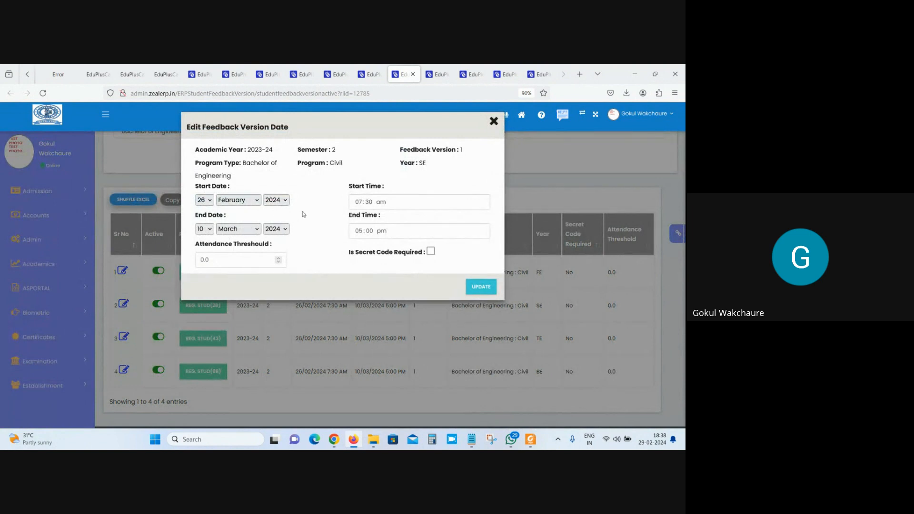
{"action": "left_click_drag", "start_coordinate": [332, 162], "coordinate": [427, 163]}
- Show the Masters feedback links on the ERP home page
{"action": "left_click", "coordinate": [371, 75]}
{"action": "left_click", "coordinate": [336, 74]}
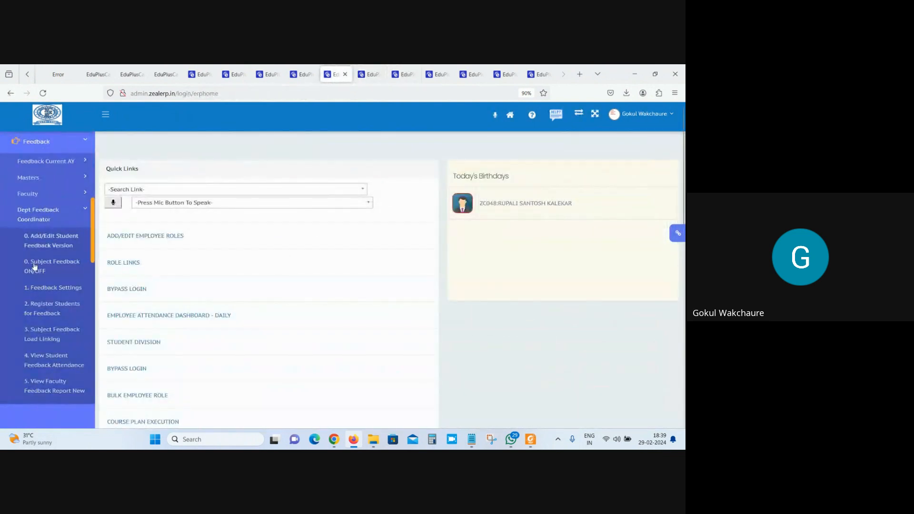
{"action": "left_click", "coordinate": [36, 178]}
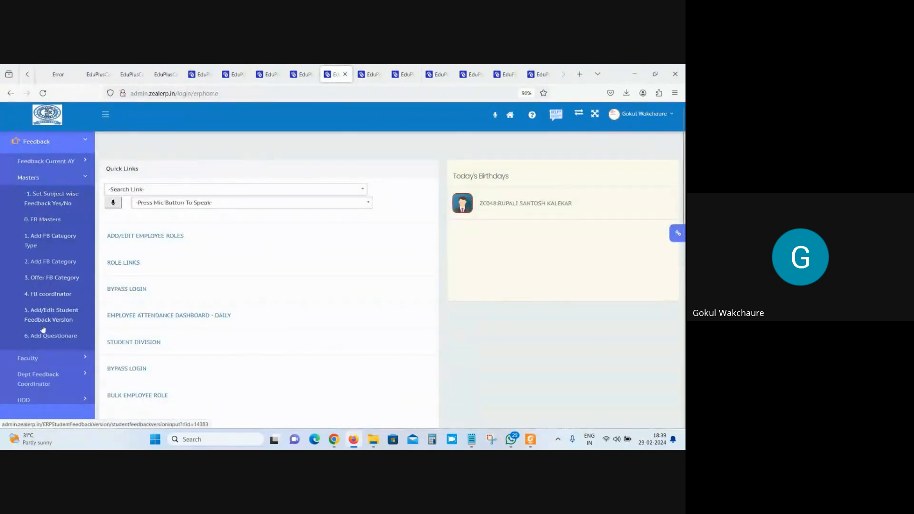
{"action": "left_click", "coordinate": [370, 74]}
- Set the Civil SE attendance threshold to 70 in the date editor, and close it without updating
{"action": "left_click", "coordinate": [406, 75]}
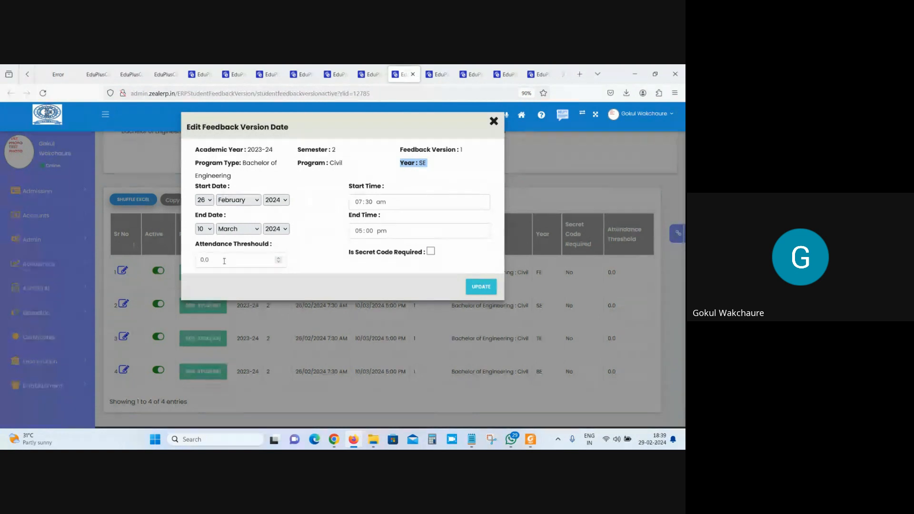
{"action": "double_click", "coordinate": [220, 260]}
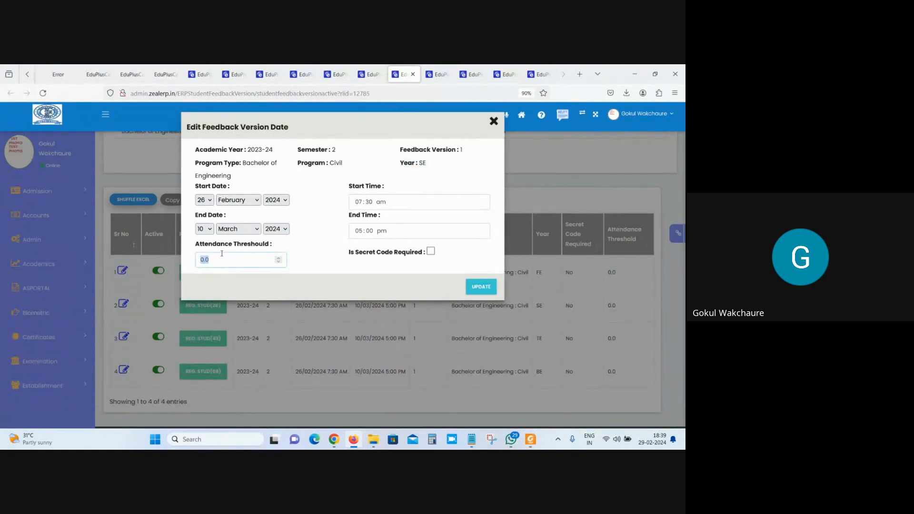
{"action": "left_click", "coordinate": [247, 259]}
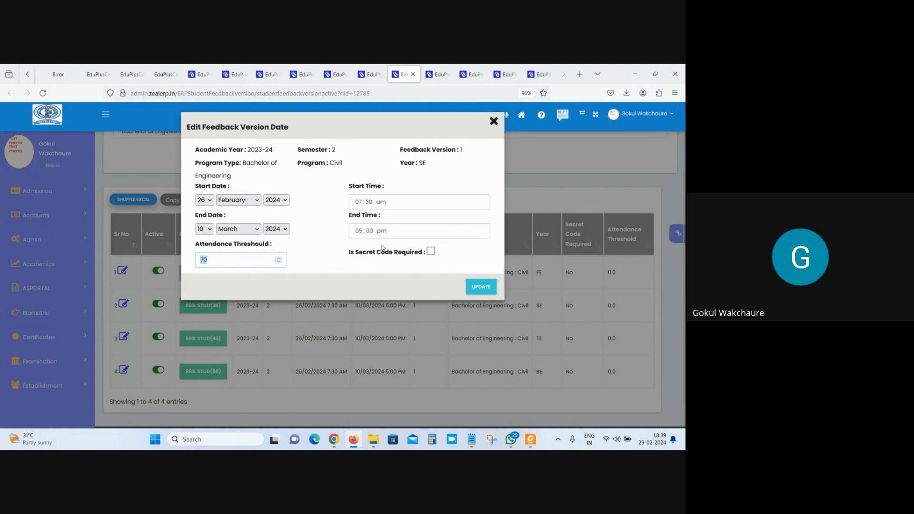
{"action": "left_click", "coordinate": [493, 121]}
- Open the Dept Feedback Coordinator's Subject Feedback Load Linking page in a new tab from the ERP home page
{"action": "left_click", "coordinate": [358, 71]}
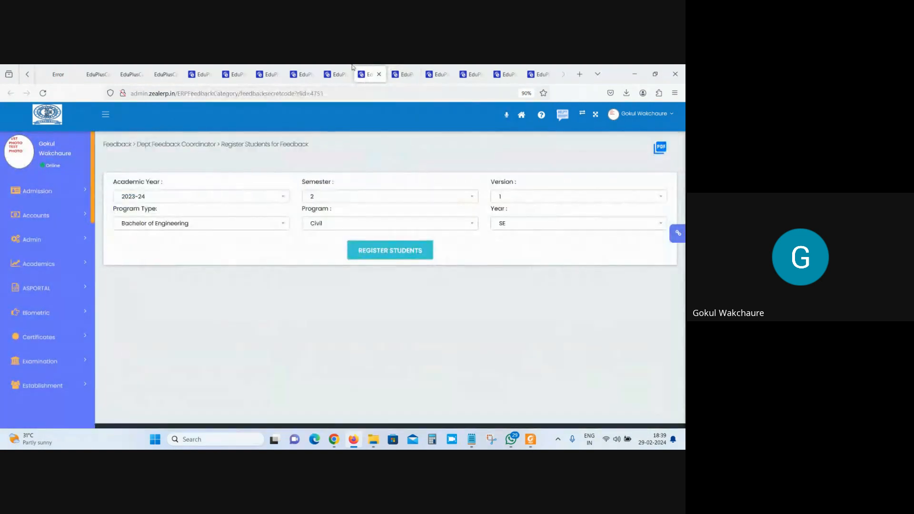
{"action": "left_click", "coordinate": [339, 74]}
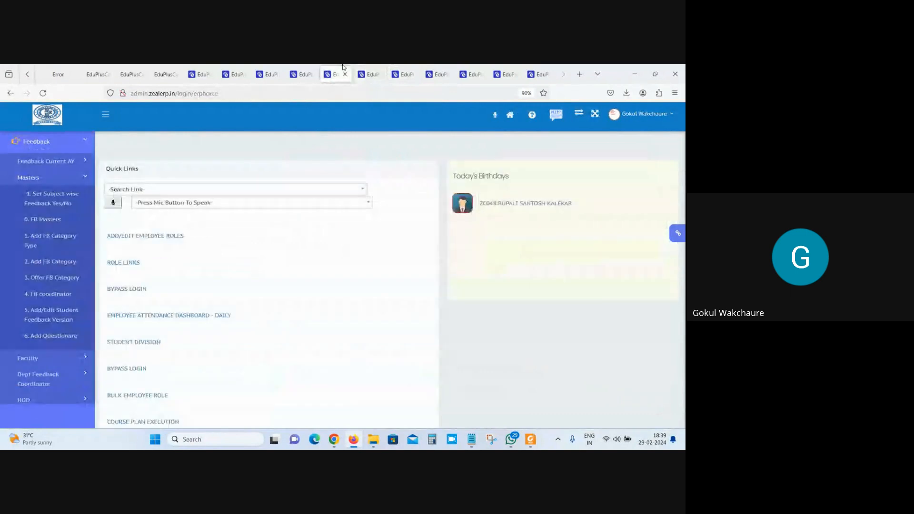
{"action": "left_click", "coordinate": [55, 180]}
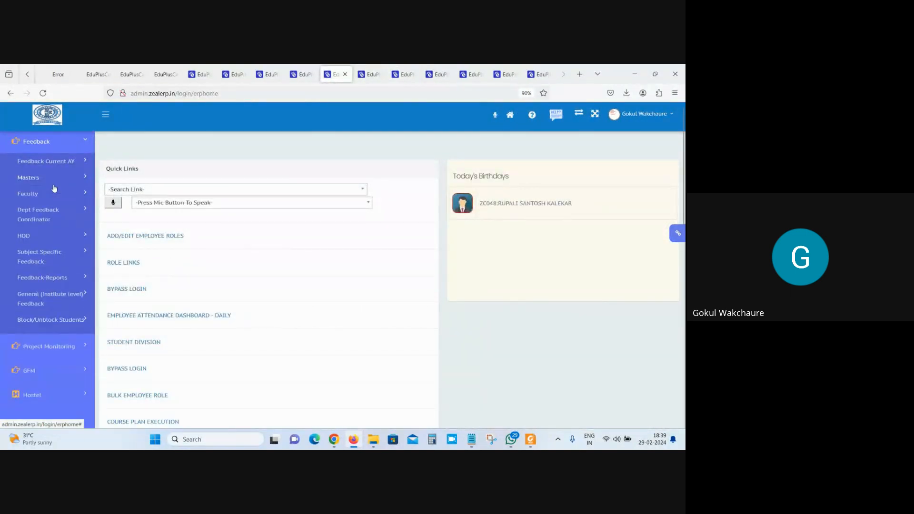
{"action": "left_click", "coordinate": [49, 217]}
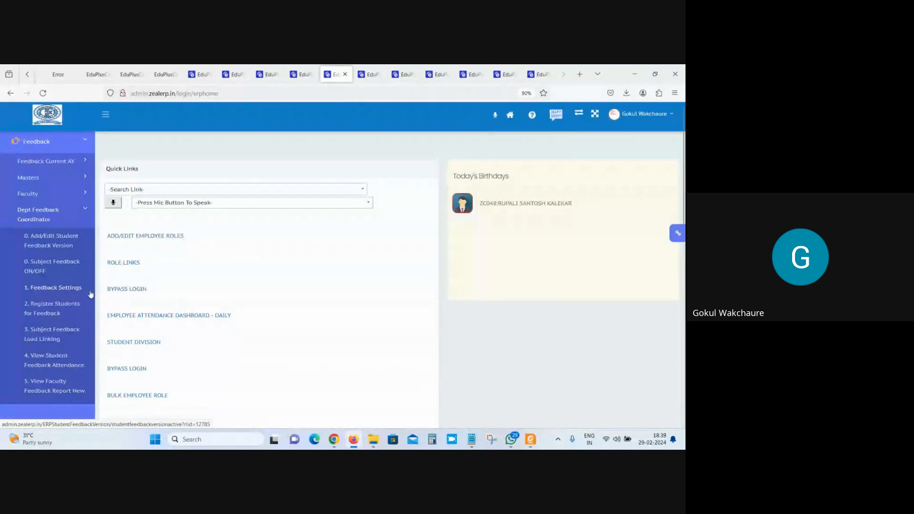
{"action": "right_click", "coordinate": [37, 333]}
{"action": "left_click", "coordinate": [70, 183]}
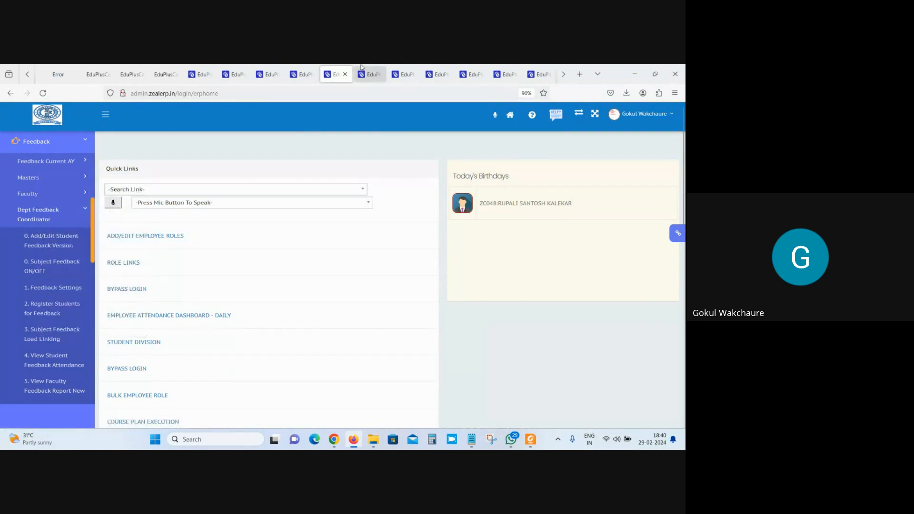
{"action": "left_click", "coordinate": [370, 74]}
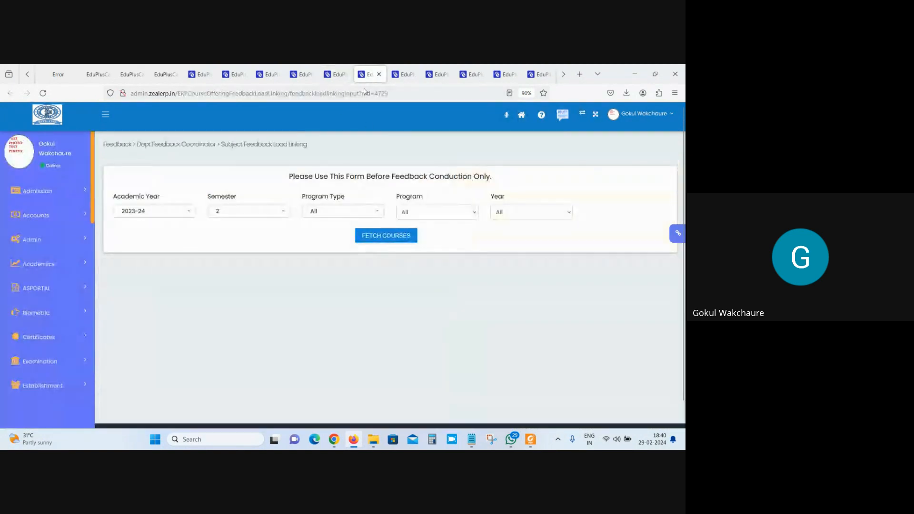
- Fetch the 2023-24 semester 2 courses for the Bachelor of Engineering program type, Civil Engineering program and SE year
{"action": "left_click", "coordinate": [337, 213]}
{"action": "left_click", "coordinate": [336, 256]}
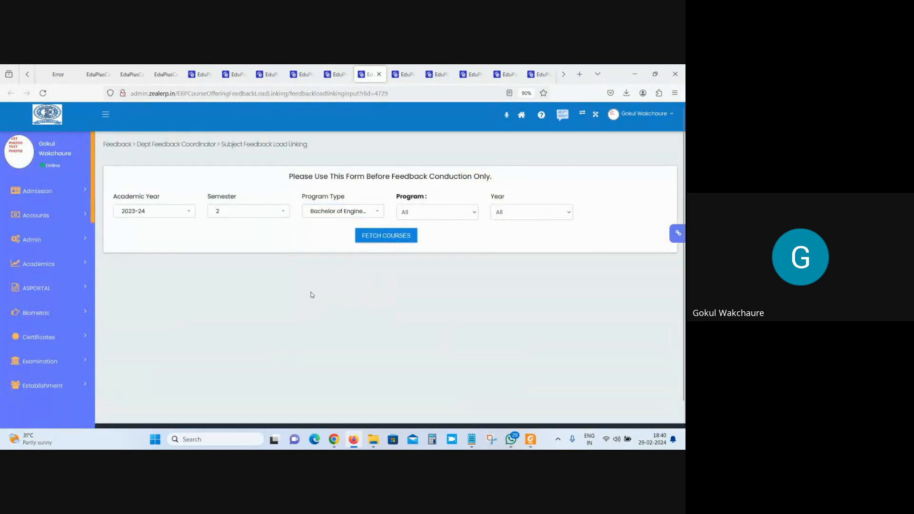
{"action": "left_click", "coordinate": [451, 213]}
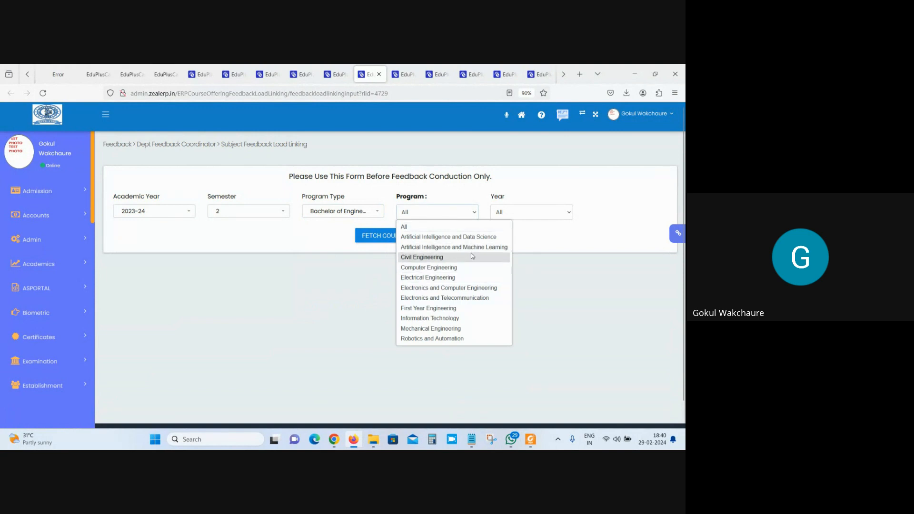
{"action": "left_click", "coordinate": [421, 257]}
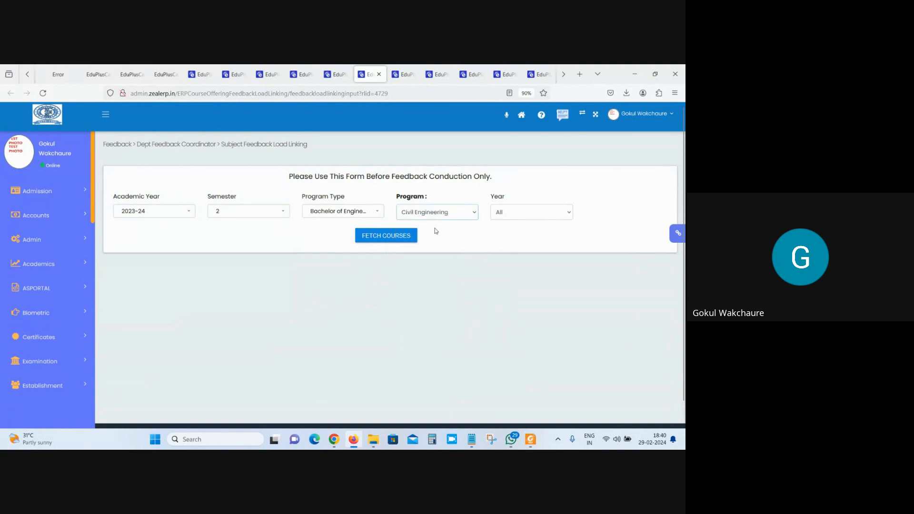
{"action": "left_click", "coordinate": [499, 214]}
{"action": "left_click", "coordinate": [510, 246]}
{"action": "left_click", "coordinate": [390, 230]}
{"action": "scroll", "coordinate": [267, 305], "scroll_direction": "down", "scroll_amount": 1}
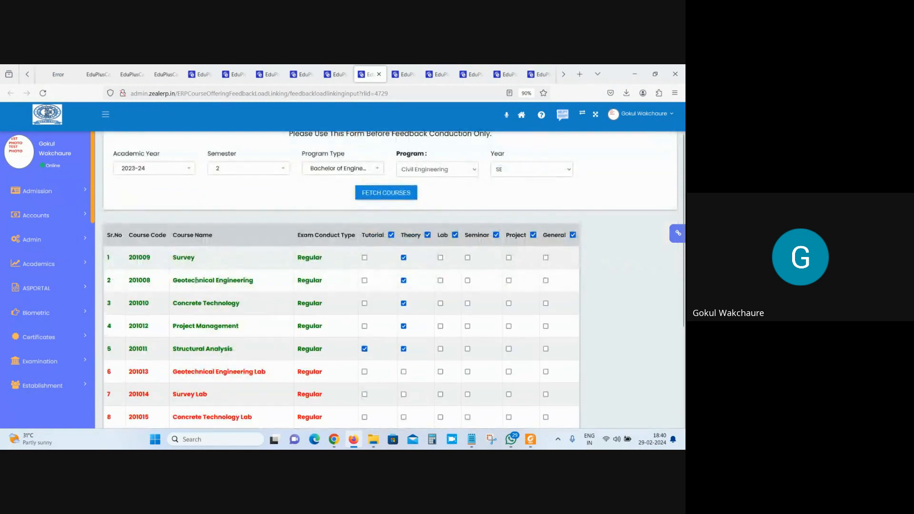
- Point out the theory courses by highlighting the Survey, Geotechnical Engineering, Concrete Technology, Project Management and Structural Analysis names
{"action": "left_click_drag", "start_coordinate": [174, 258], "coordinate": [257, 286]}
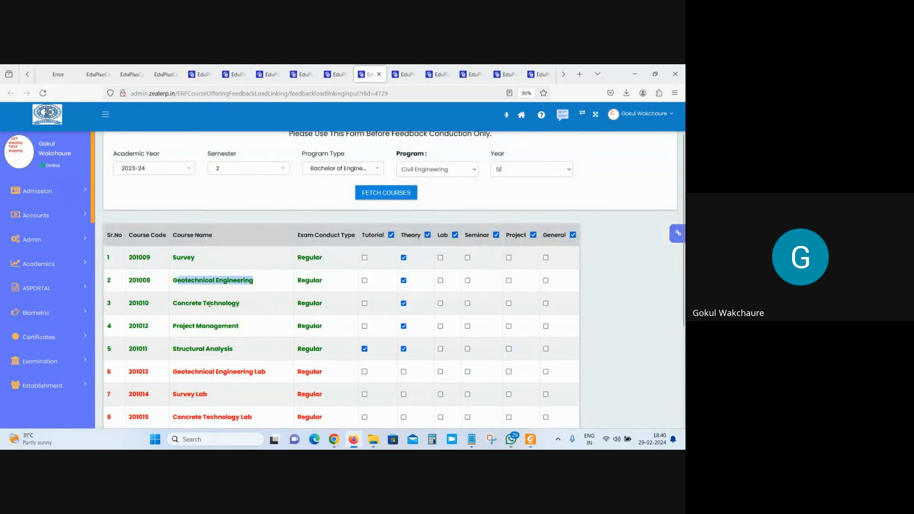
{"action": "left_click_drag", "start_coordinate": [173, 303], "coordinate": [240, 304]}
{"action": "left_click_drag", "start_coordinate": [173, 326], "coordinate": [238, 328]}
{"action": "left_click", "coordinate": [189, 346]}
{"action": "left_click_drag", "start_coordinate": [179, 348], "coordinate": [344, 350]}
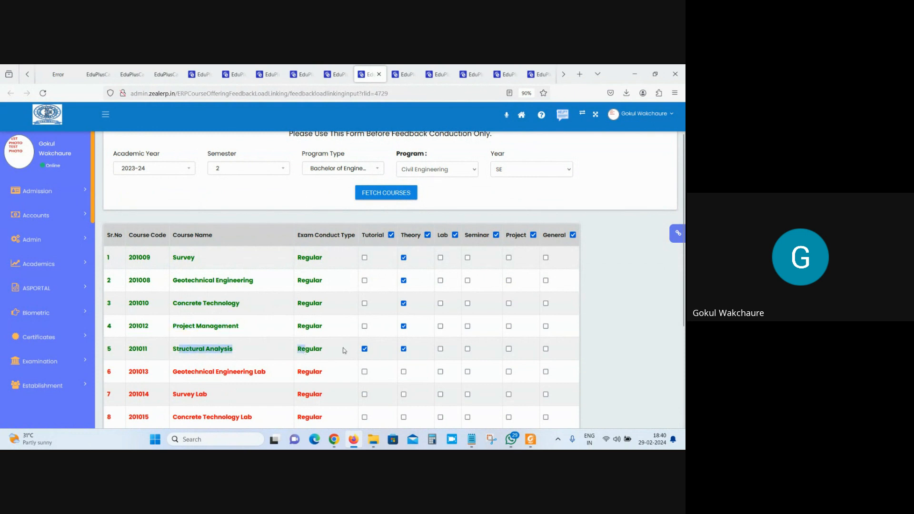
{"action": "left_click", "coordinate": [176, 265]}
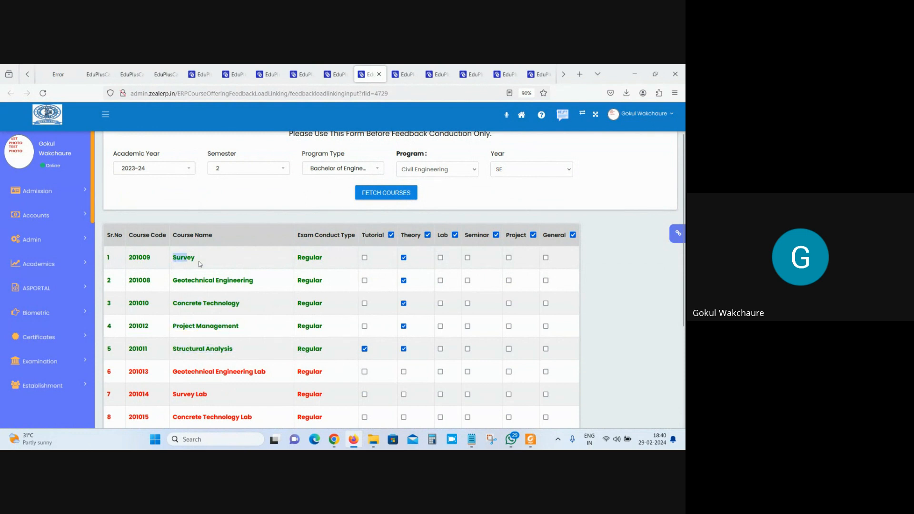
{"action": "left_click_drag", "start_coordinate": [173, 282], "coordinate": [221, 284]}
{"action": "left_click_drag", "start_coordinate": [173, 305], "coordinate": [223, 305]}
{"action": "left_click_drag", "start_coordinate": [175, 327], "coordinate": [214, 329]}
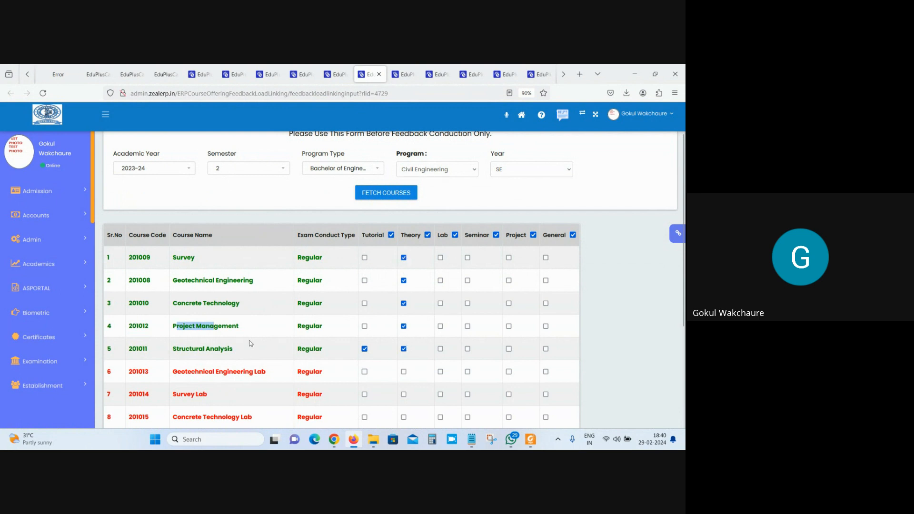
- Highlight the Geotechnical Engineering course code and name to compare with its ticked load types
{"action": "left_click", "coordinate": [177, 279]}
{"action": "left_click_drag", "start_coordinate": [131, 280], "coordinate": [269, 282]}
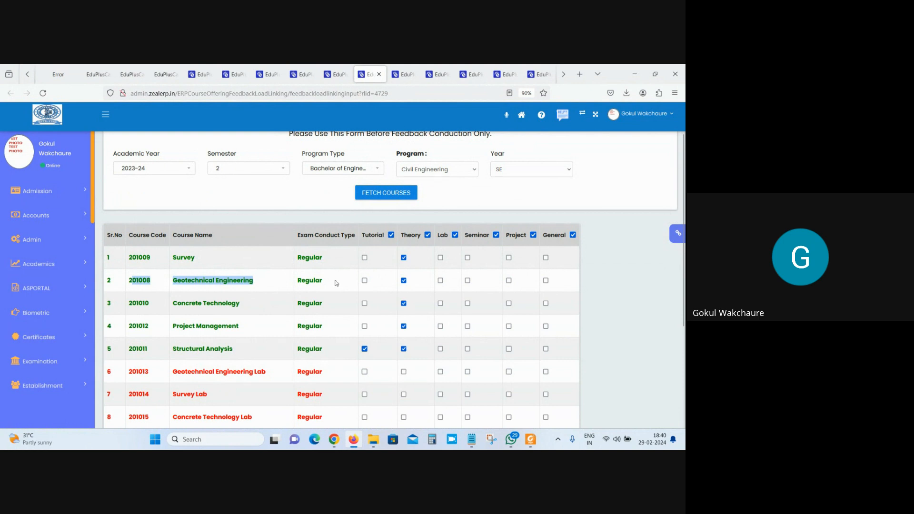
{"action": "left_click", "coordinate": [190, 284]}
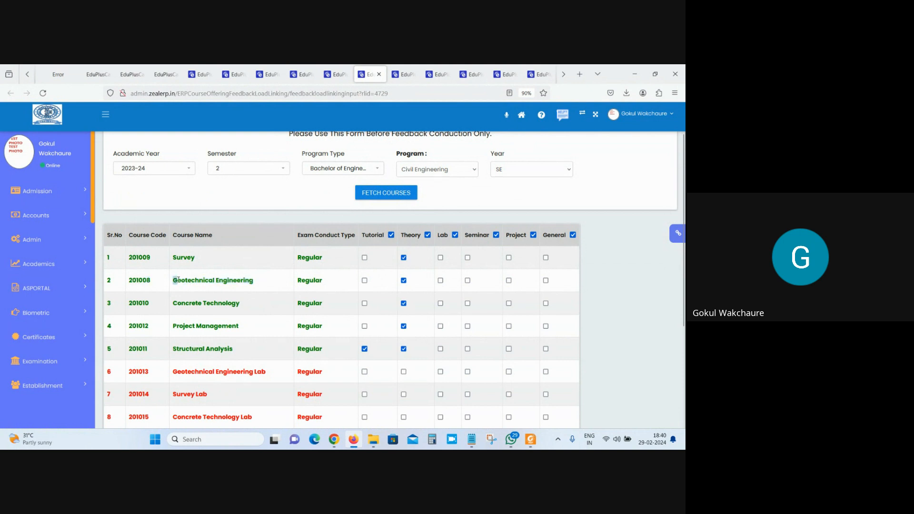
{"action": "left_click_drag", "start_coordinate": [177, 281], "coordinate": [256, 284]}
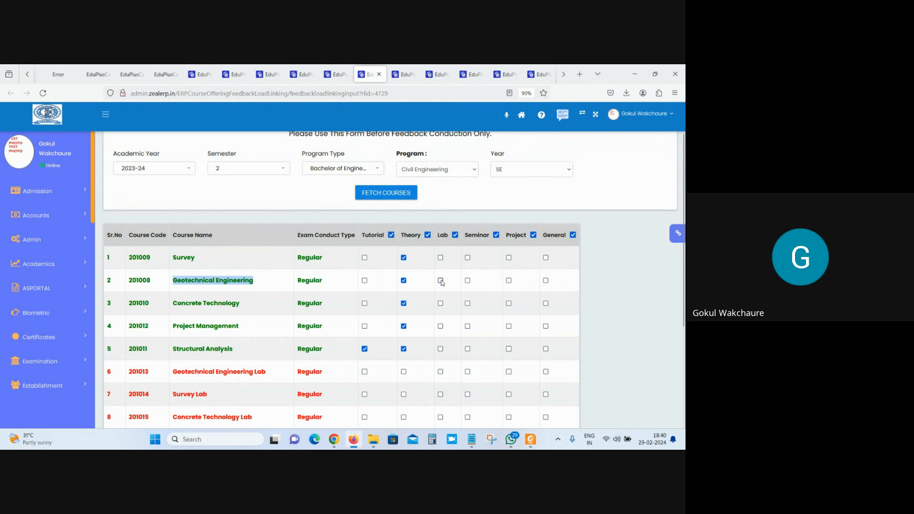
{"action": "left_click", "coordinate": [181, 284]}
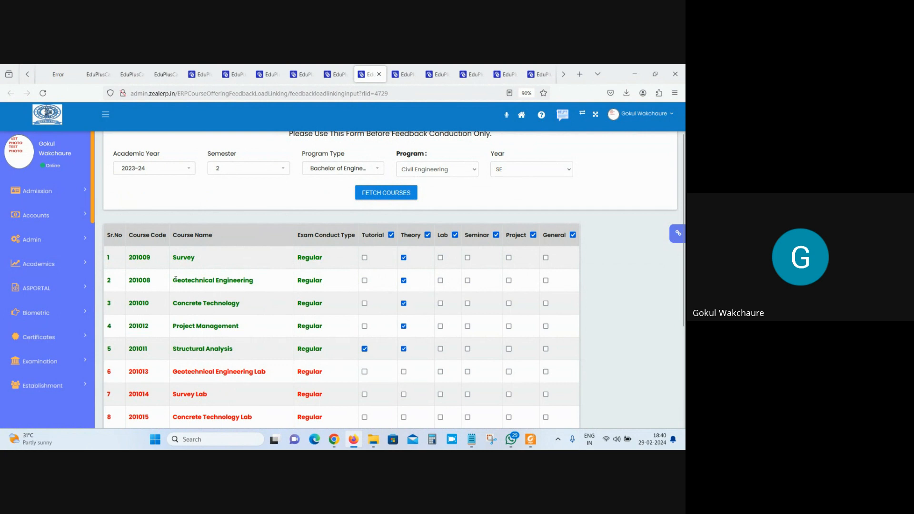
{"action": "left_click_drag", "start_coordinate": [173, 283], "coordinate": [262, 275]}
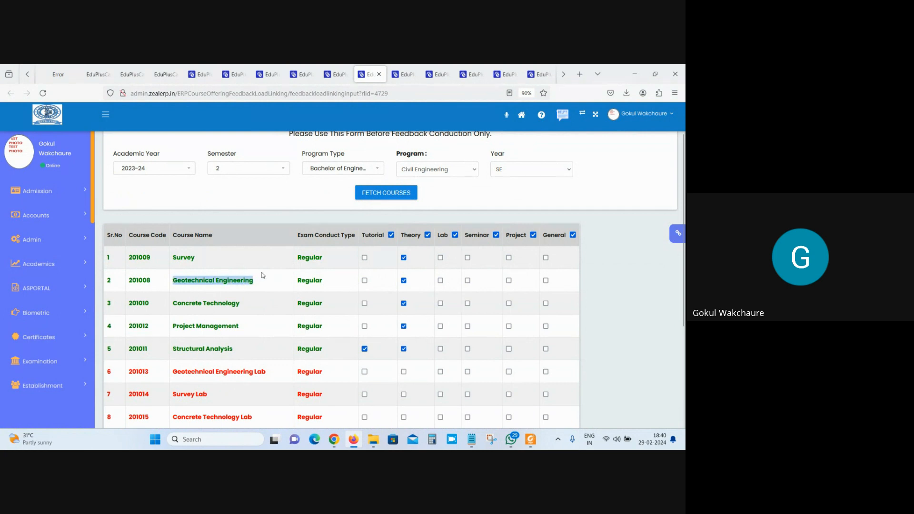
- Highlight the Geotechnical Engineering Lab course, then tick its Lab load and clear it again
{"action": "scroll", "coordinate": [263, 276], "scroll_direction": "down", "scroll_amount": 3}
{"action": "left_click_drag", "start_coordinate": [174, 287], "coordinate": [263, 294]}
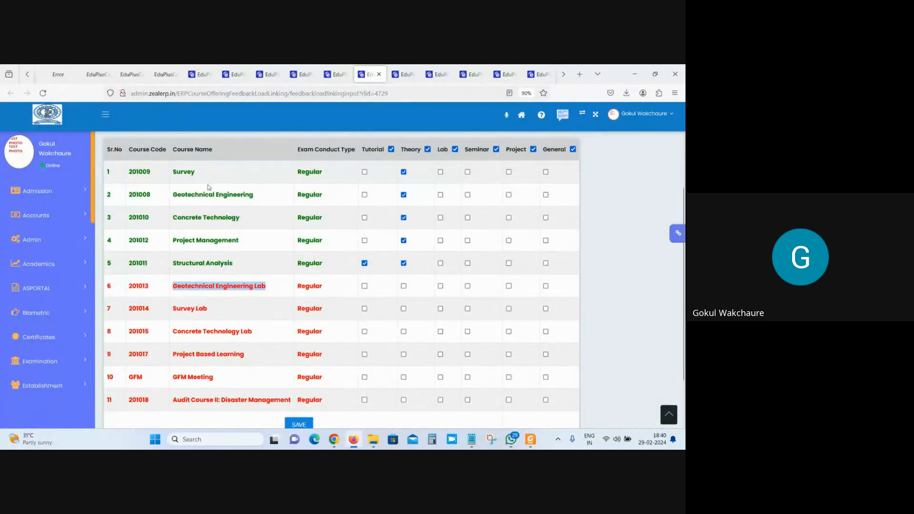
{"action": "left_click_drag", "start_coordinate": [133, 284], "coordinate": [233, 285]}
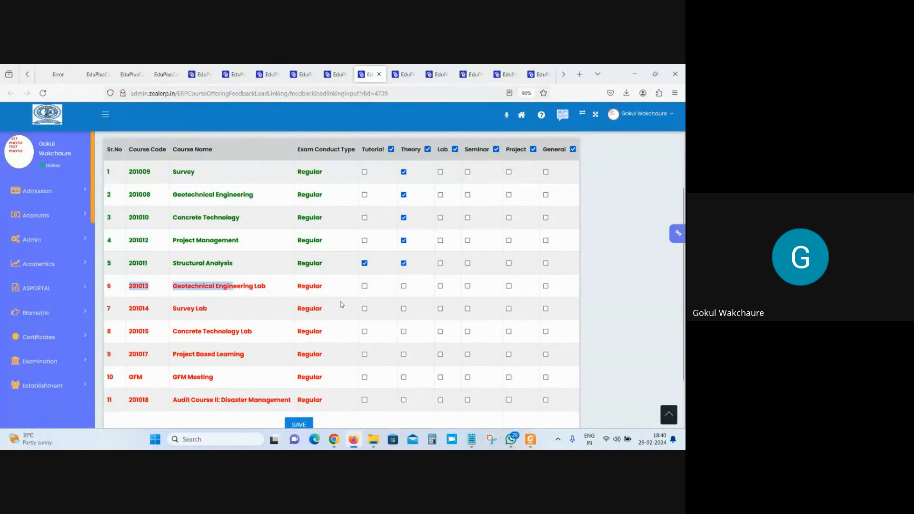
{"action": "left_click", "coordinate": [217, 287]}
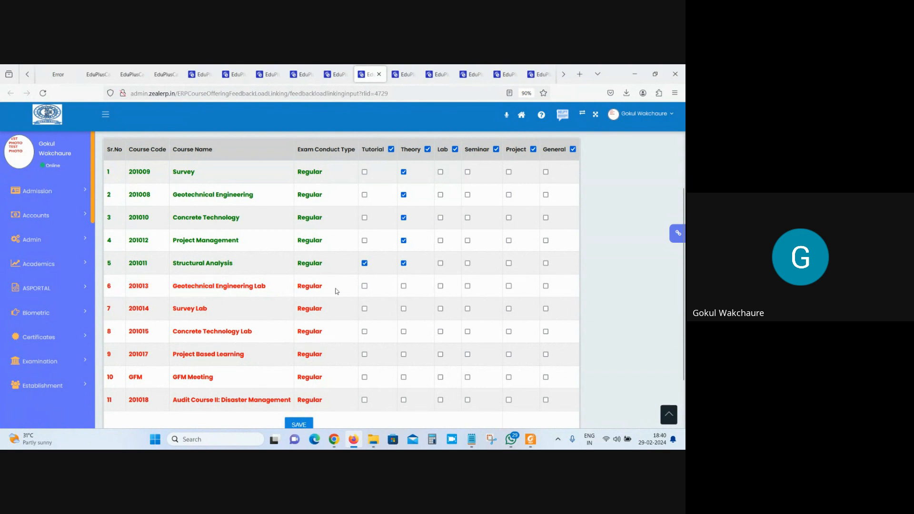
{"action": "left_click", "coordinate": [440, 286]}
{"action": "left_click", "coordinate": [440, 287]}
- Highlight Structural Analysis to examine its load types, and look through the rest of the course list
{"action": "left_click_drag", "start_coordinate": [172, 263], "coordinate": [257, 260]}
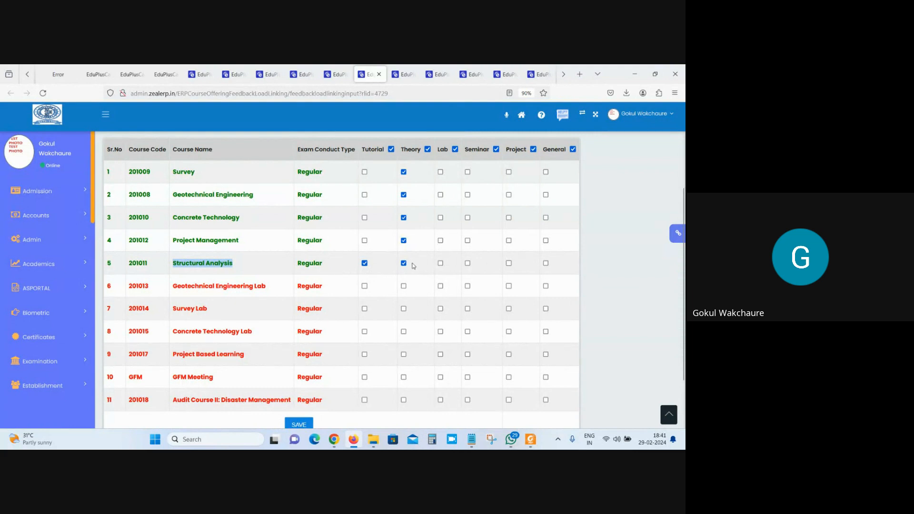
{"action": "scroll", "coordinate": [404, 272], "scroll_direction": "down", "scroll_amount": 2}
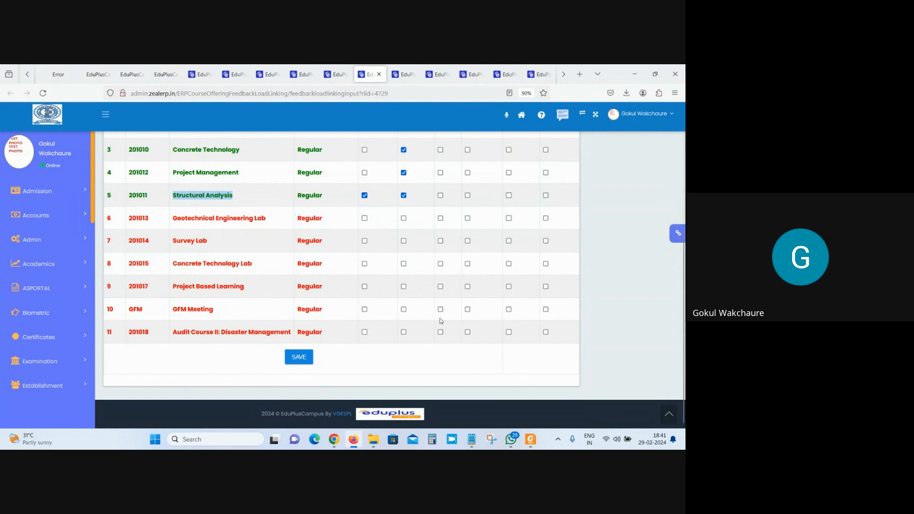
{"action": "scroll", "coordinate": [347, 288], "scroll_direction": "up", "scroll_amount": 2}
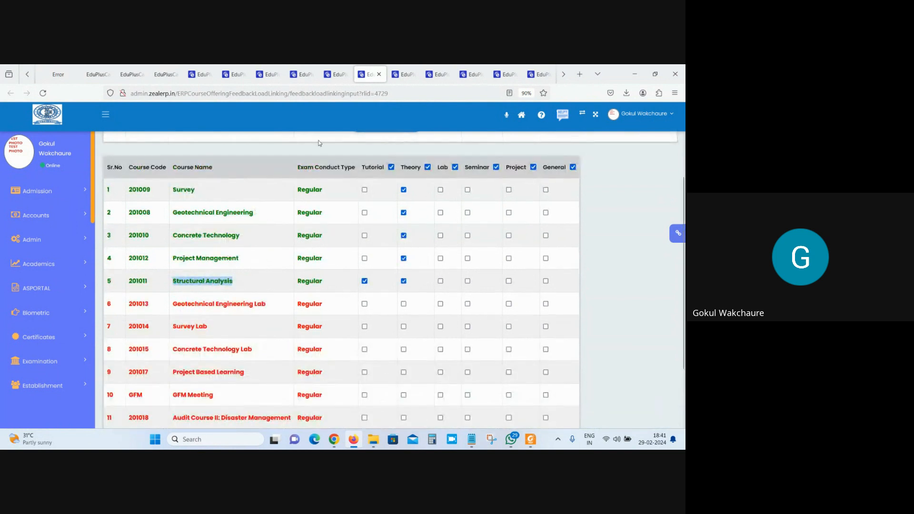
- Toggle the Tutorial load for all courses at once, leaving it cleared for every course
{"action": "left_click", "coordinate": [391, 167]}
{"action": "left_click", "coordinate": [391, 167]}
{"action": "left_click", "coordinate": [391, 167]}
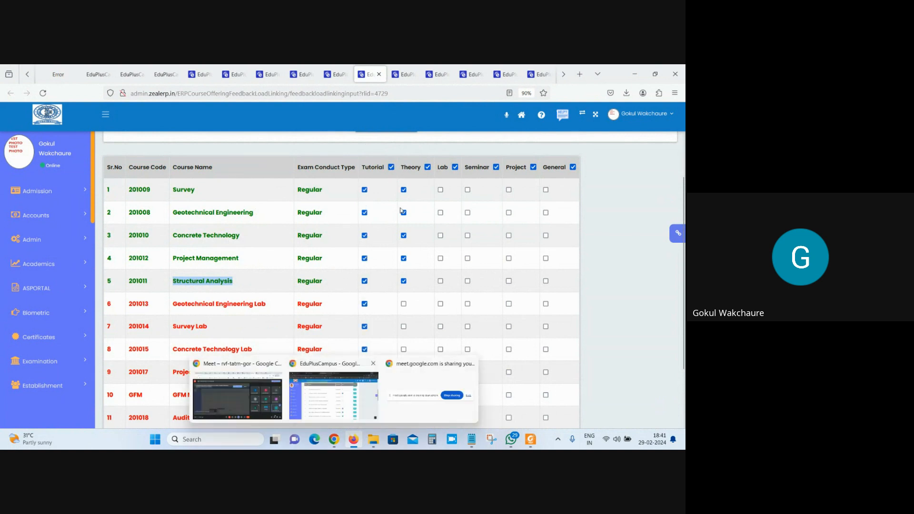
{"action": "left_click", "coordinate": [391, 167]}
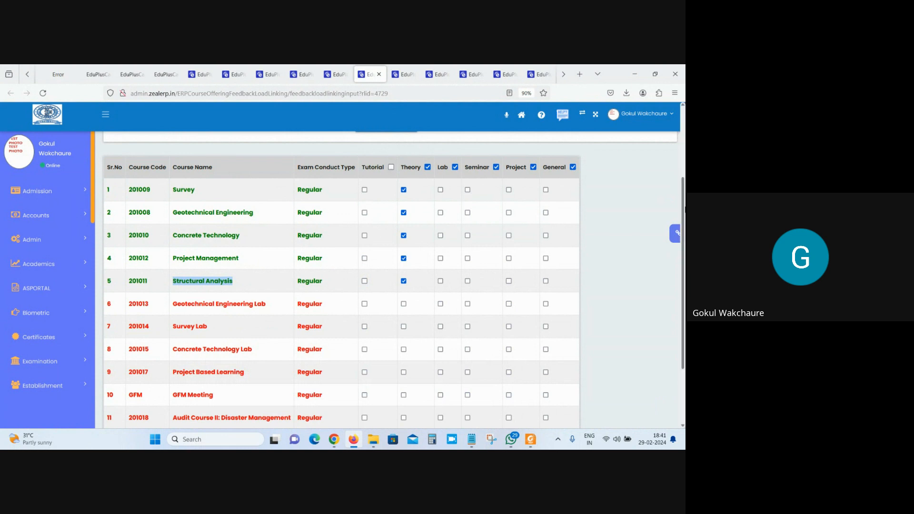
- Review the whole course list and highlight the note about using the form only before feedback conduction
{"action": "scroll", "coordinate": [323, 267], "scroll_direction": "up", "scroll_amount": 1}
{"action": "scroll", "coordinate": [248, 369], "scroll_direction": "down", "scroll_amount": 3}
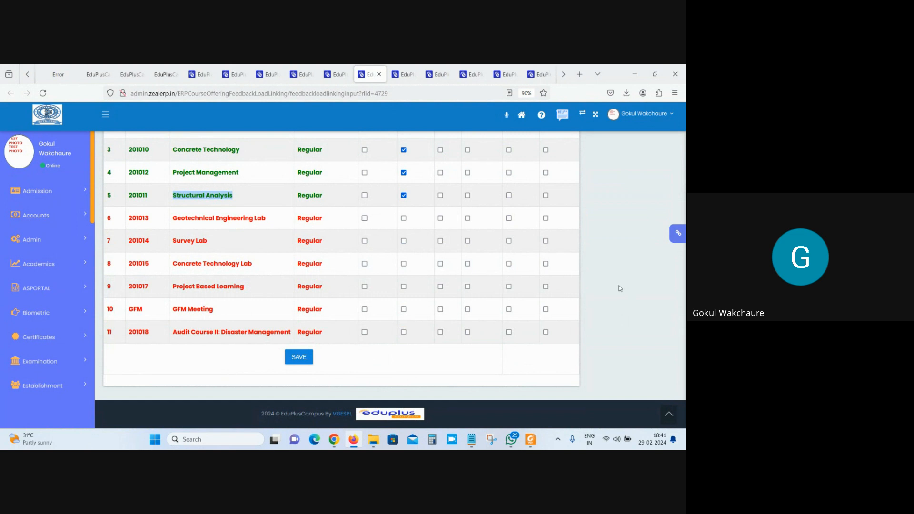
{"action": "scroll", "coordinate": [407, 282], "scroll_direction": "up", "scroll_amount": 3}
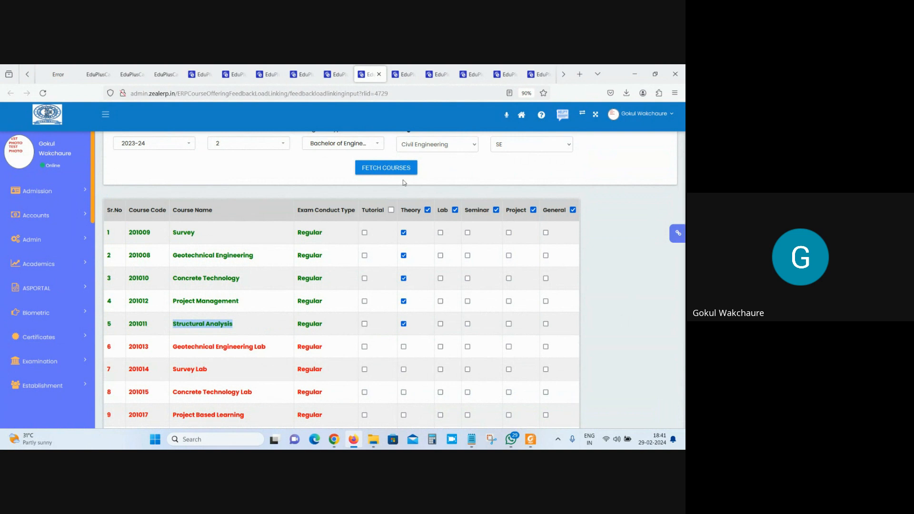
{"action": "scroll", "coordinate": [512, 319], "scroll_direction": "down", "scroll_amount": 3}
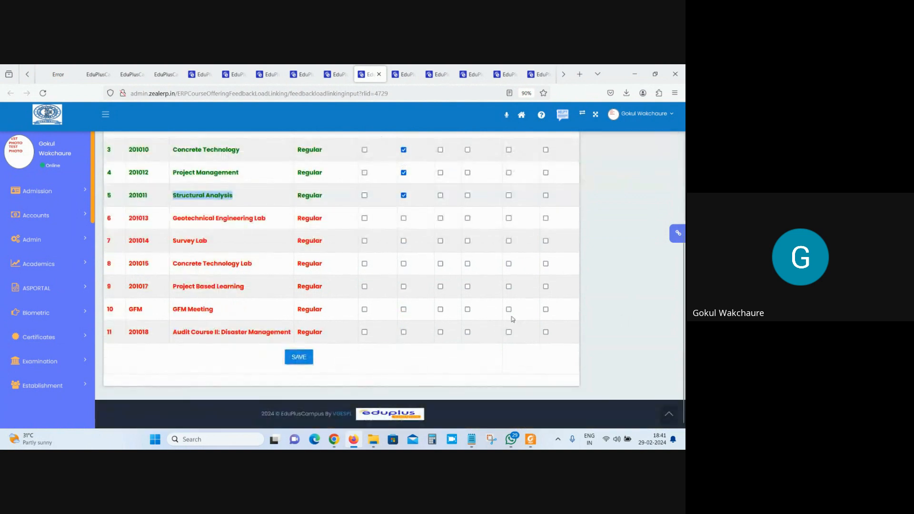
{"action": "scroll", "coordinate": [512, 319], "scroll_direction": "up", "scroll_amount": 5}
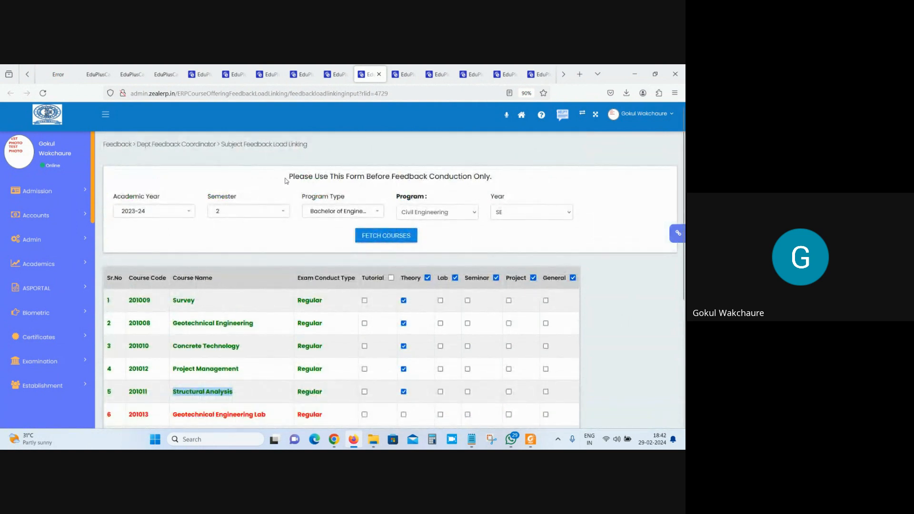
{"action": "left_click_drag", "start_coordinate": [286, 181], "coordinate": [506, 180]}
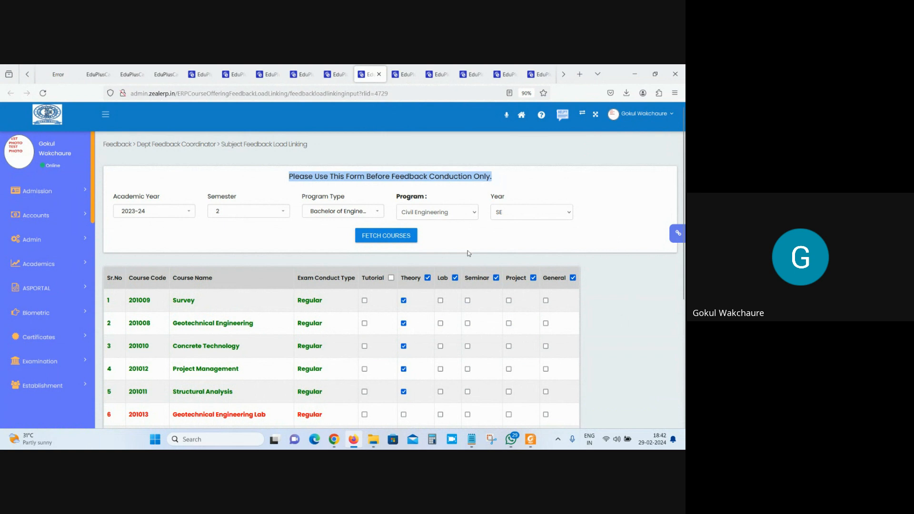
- Switch to Chrome and open the Masters page Set Subject wise Feedback Yes/No in a new tab from the Mauli ERP home page
{"action": "mouse_move", "coordinate": [333, 438]}
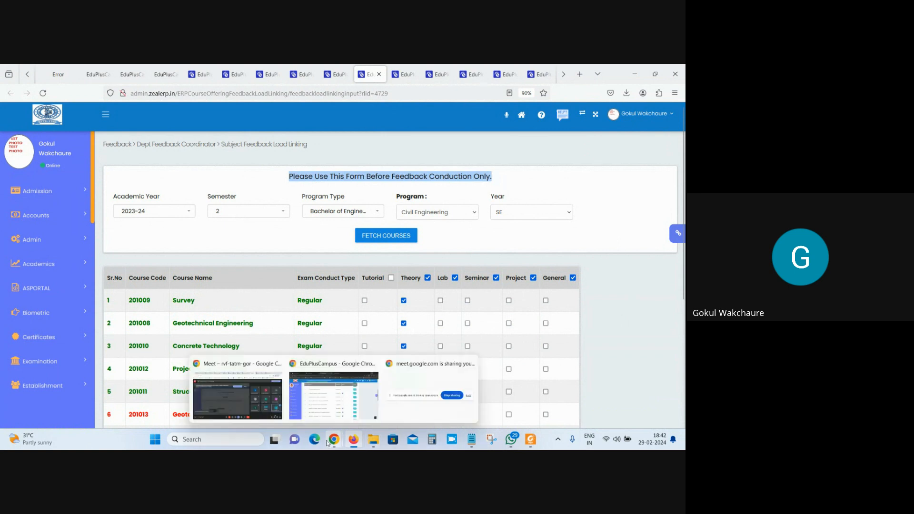
{"action": "left_click", "coordinate": [278, 413]}
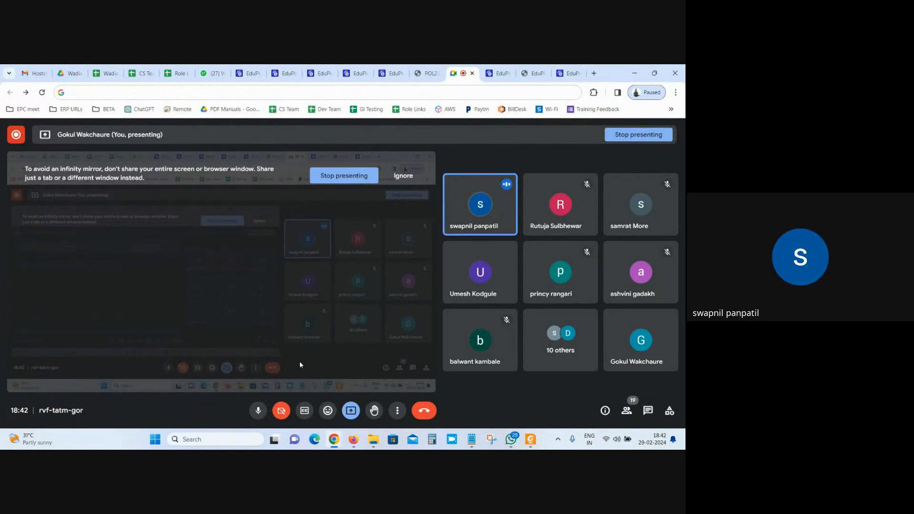
{"action": "left_click", "coordinate": [495, 71]}
{"action": "left_click", "coordinate": [558, 71]}
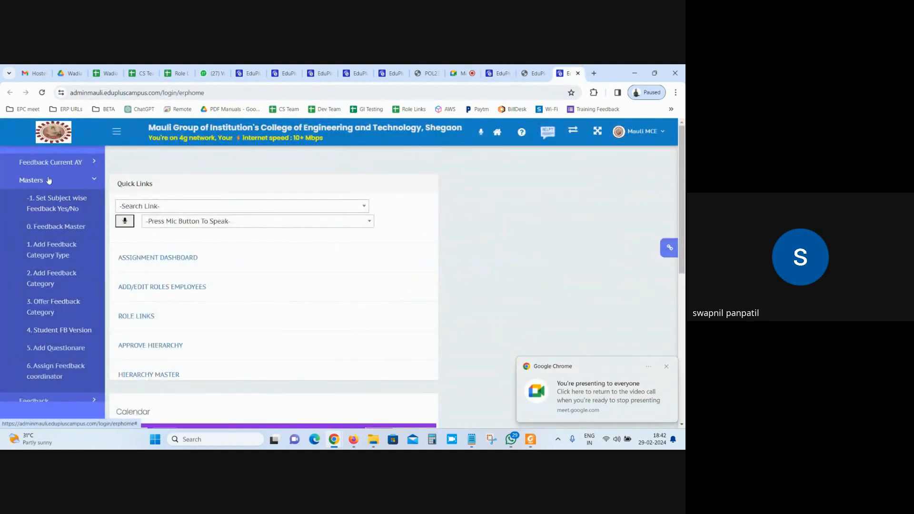
{"action": "right_click", "coordinate": [53, 210]}
{"action": "left_click", "coordinate": [76, 215]}
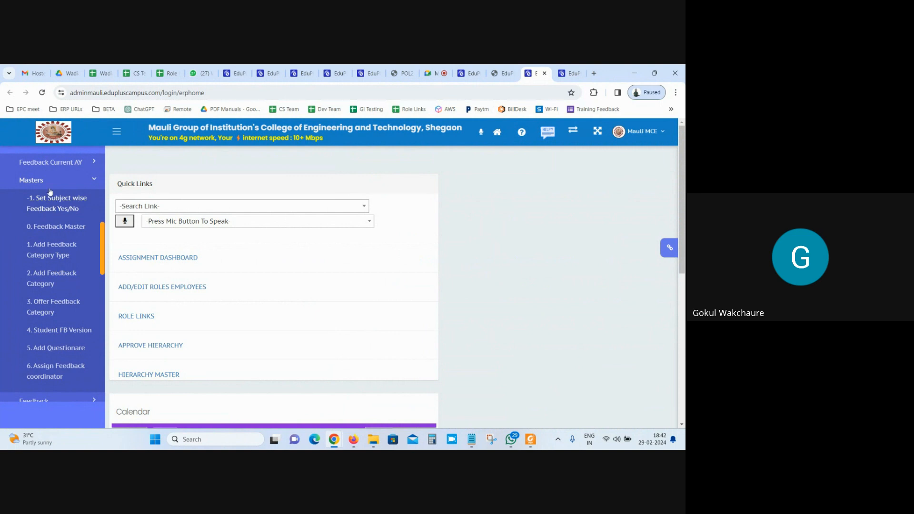
{"action": "left_click", "coordinate": [567, 67]}
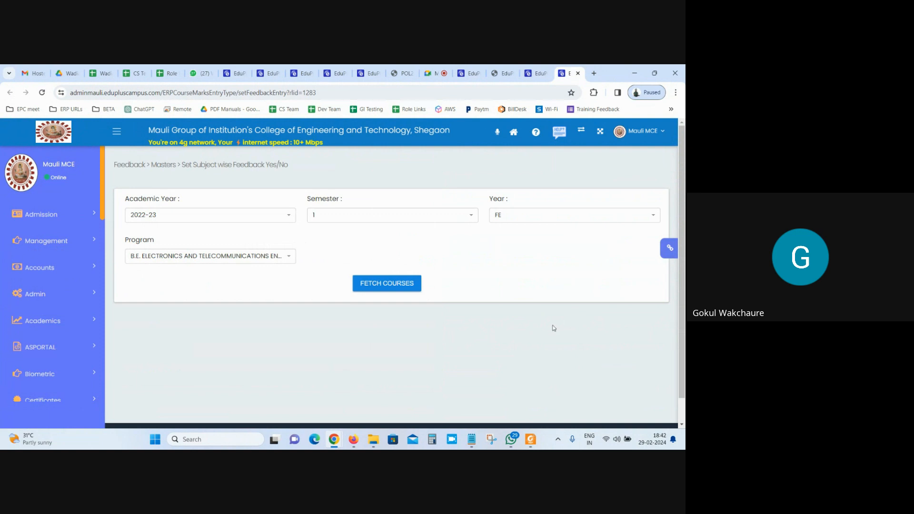
- Fetch the courses of program B.E. Computer Science and Engineering for year SE on the Set Subject wise Feedback Yes/No page
{"action": "left_click", "coordinate": [540, 73]}
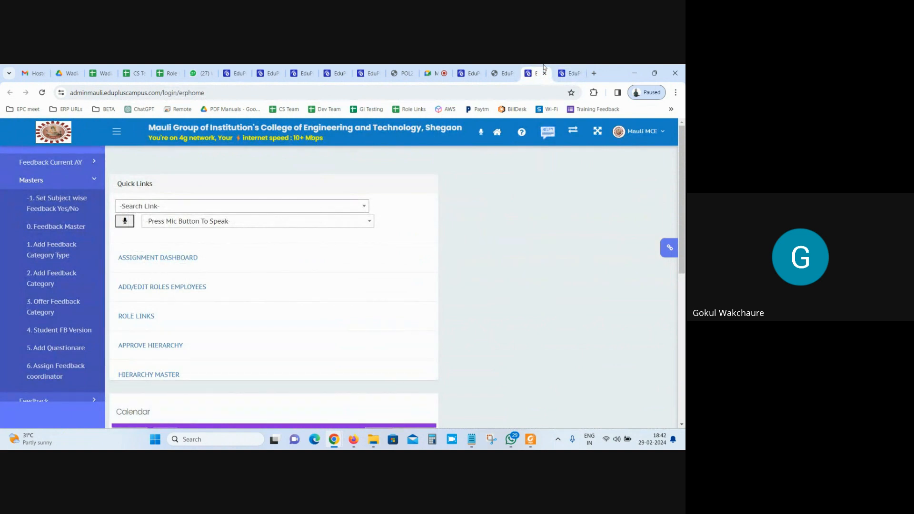
{"action": "left_click", "coordinate": [569, 73]}
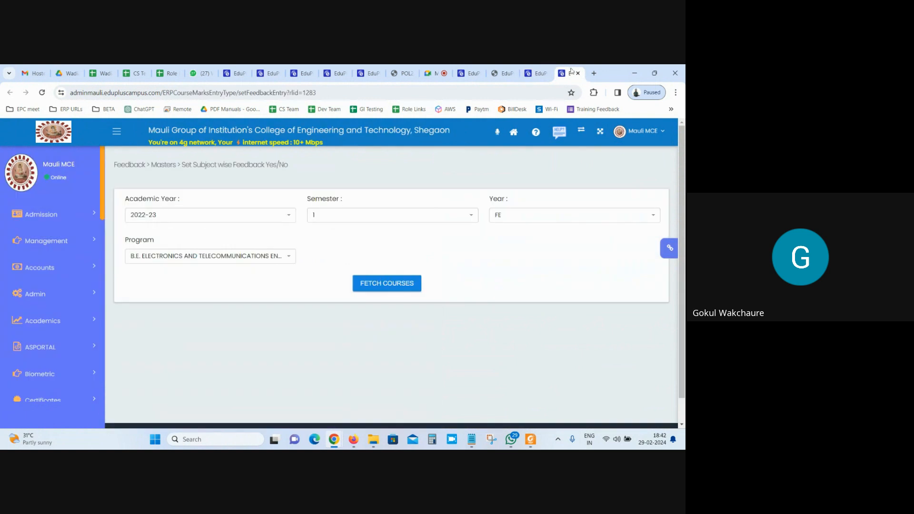
{"action": "left_click", "coordinate": [181, 249]}
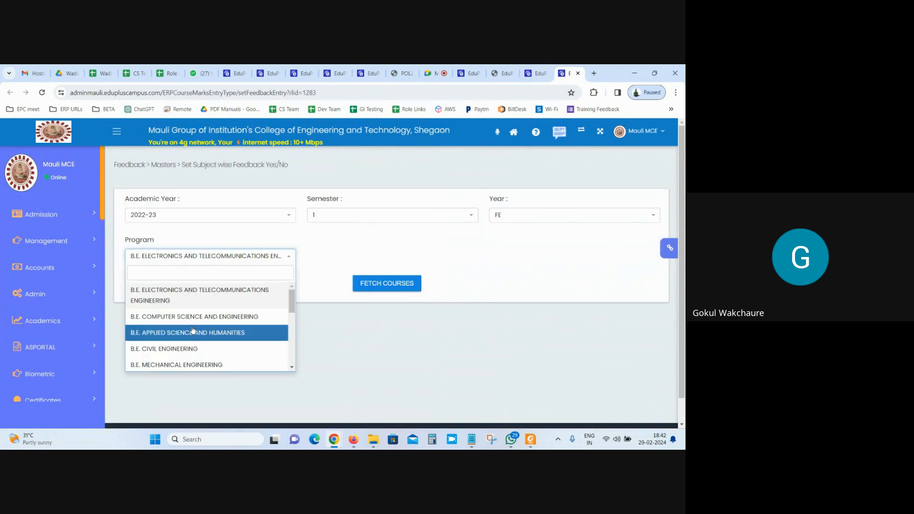
{"action": "left_click", "coordinate": [205, 315]}
{"action": "left_click", "coordinate": [524, 220]}
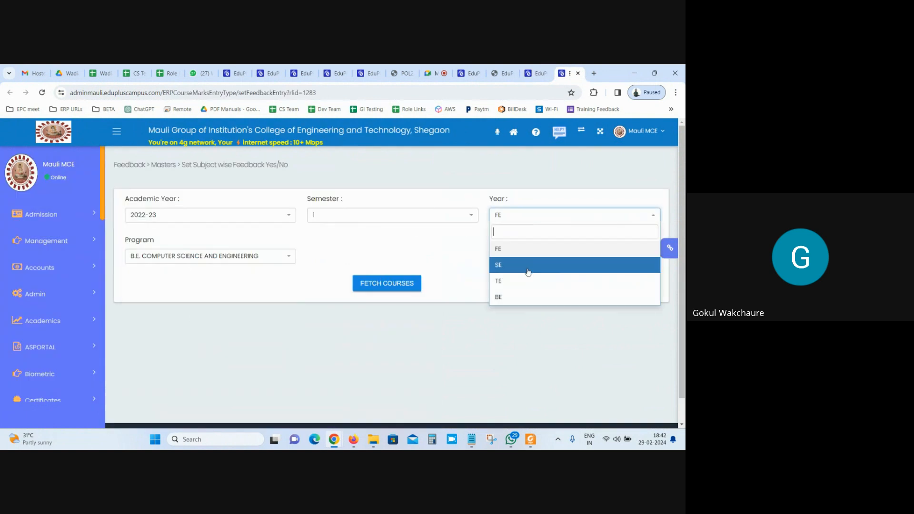
{"action": "left_click", "coordinate": [527, 266]}
{"action": "left_click", "coordinate": [393, 284]}
{"action": "scroll", "coordinate": [555, 288], "scroll_direction": "down", "scroll_amount": 2}
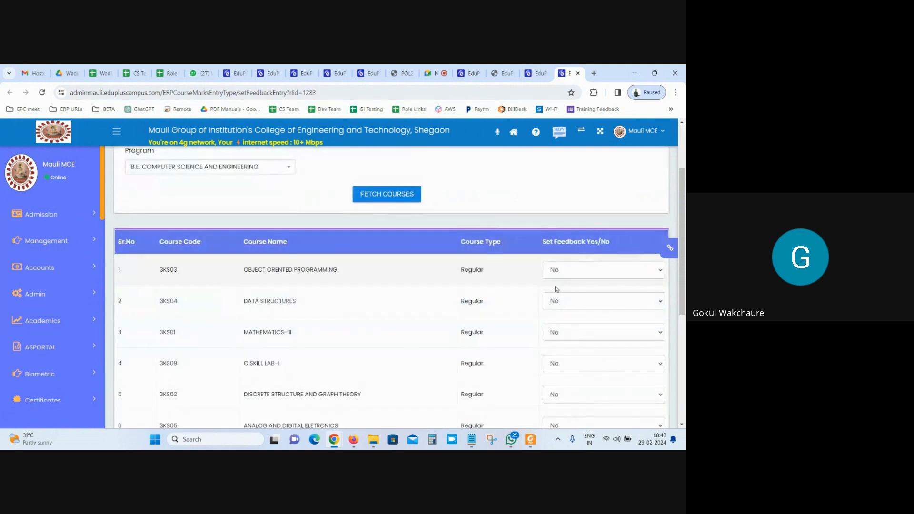
- Highlight the first course's name and review the Set Feedback Yes/No settings of all fetched courses
{"action": "left_click_drag", "start_coordinate": [244, 269], "coordinate": [382, 270]}
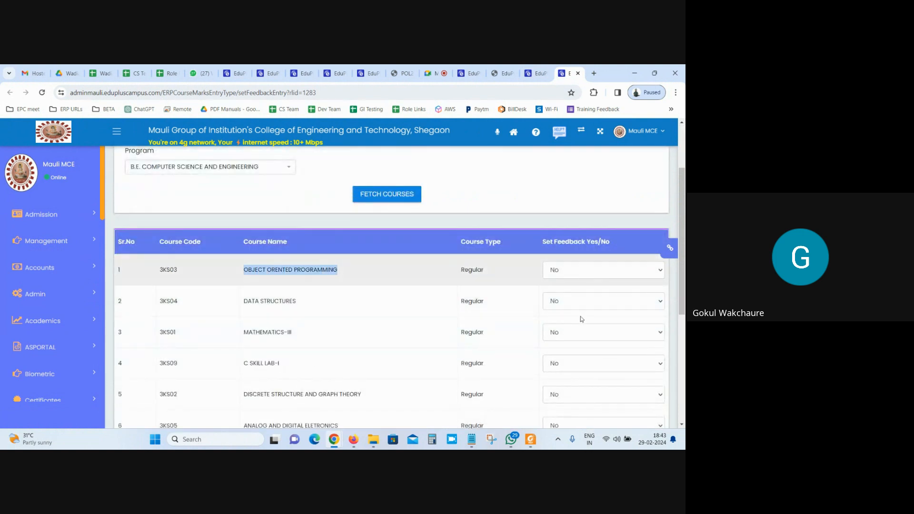
{"action": "scroll", "coordinate": [570, 275], "scroll_direction": "down", "scroll_amount": 5}
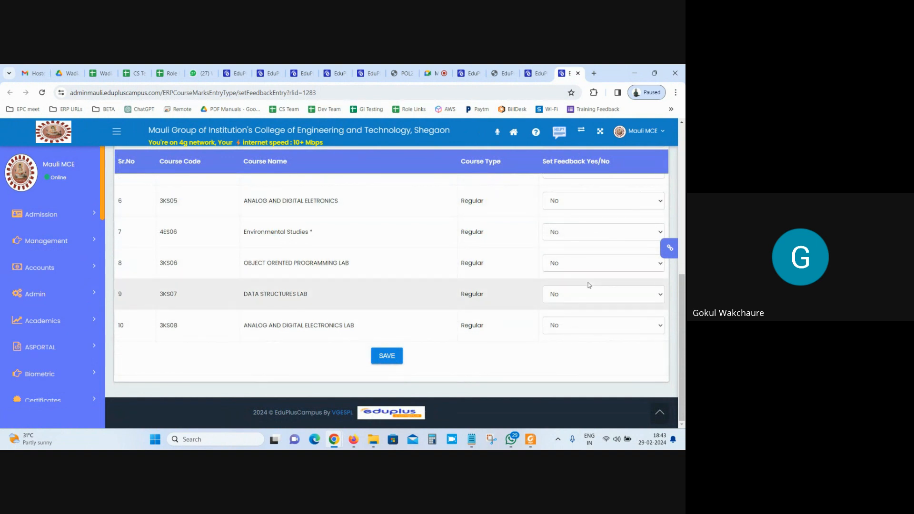
{"action": "scroll", "coordinate": [584, 299], "scroll_direction": "up", "scroll_amount": 5}
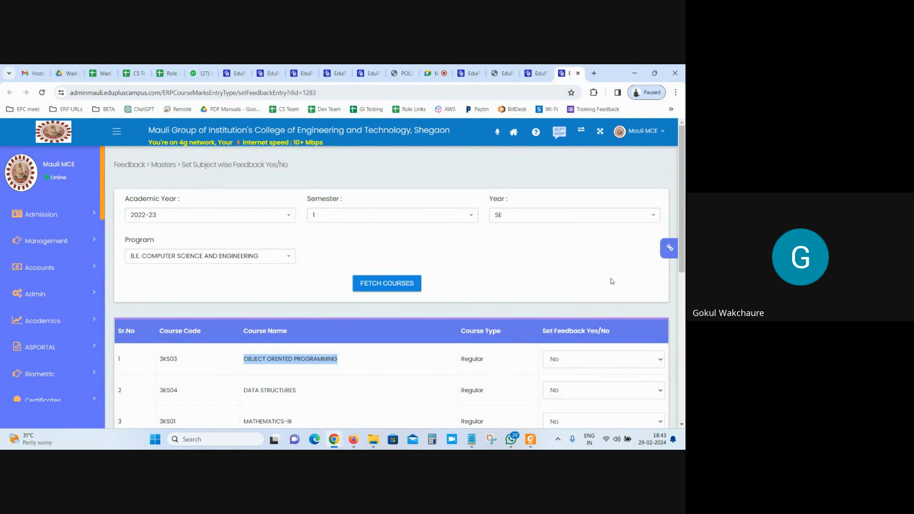
- Switch to Firefox and look through the Feedback-Reports and Masters links of the Feedback module
{"action": "left_click", "coordinate": [536, 73]}
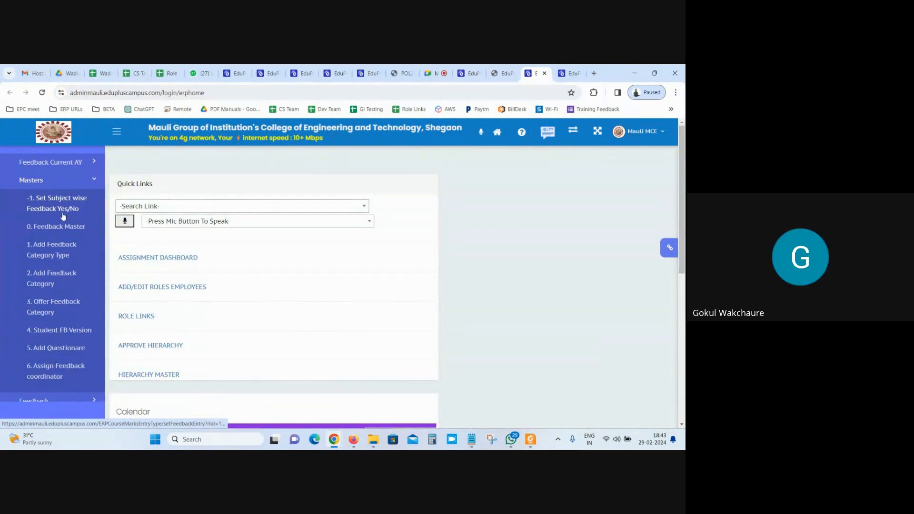
{"action": "left_click", "coordinate": [353, 439]}
{"action": "scroll", "coordinate": [29, 309], "scroll_direction": "down", "scroll_amount": 5}
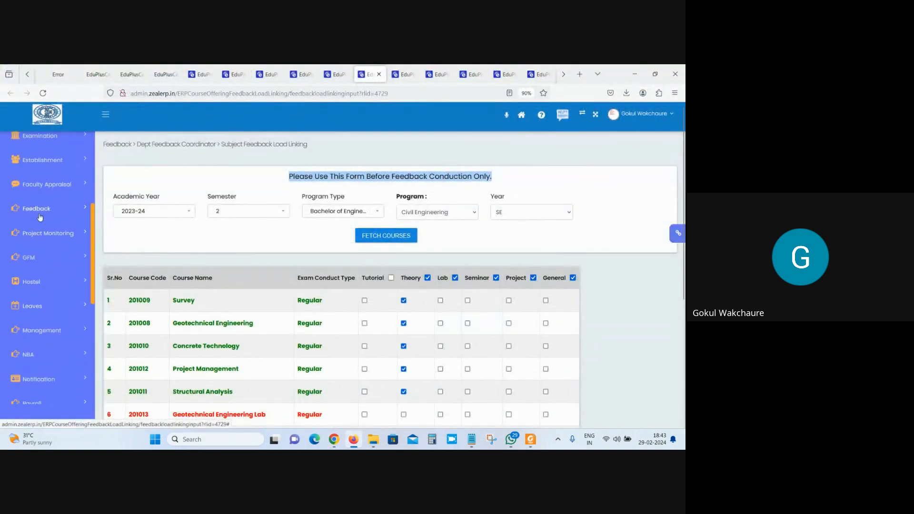
{"action": "left_click", "coordinate": [29, 213]}
{"action": "scroll", "coordinate": [47, 367], "scroll_direction": "down", "scroll_amount": 3}
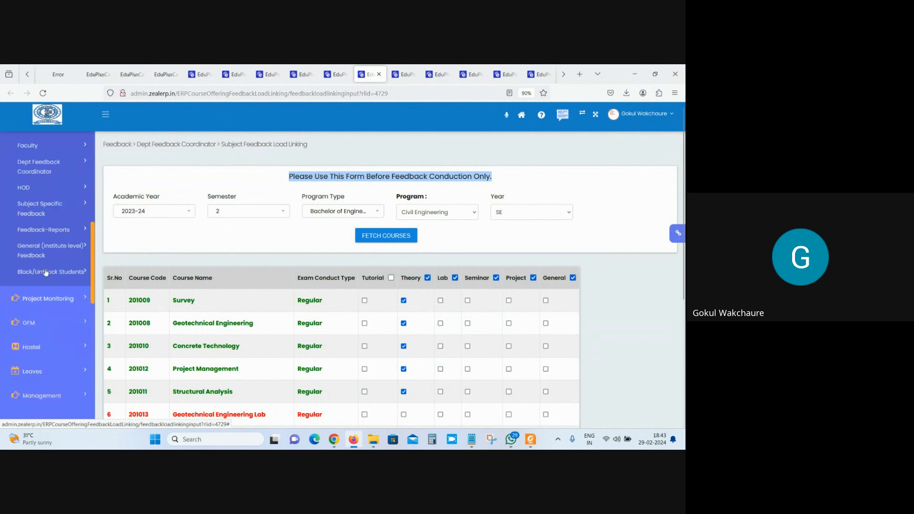
{"action": "left_click", "coordinate": [44, 229]}
{"action": "scroll", "coordinate": [52, 358], "scroll_direction": "down", "scroll_amount": 5}
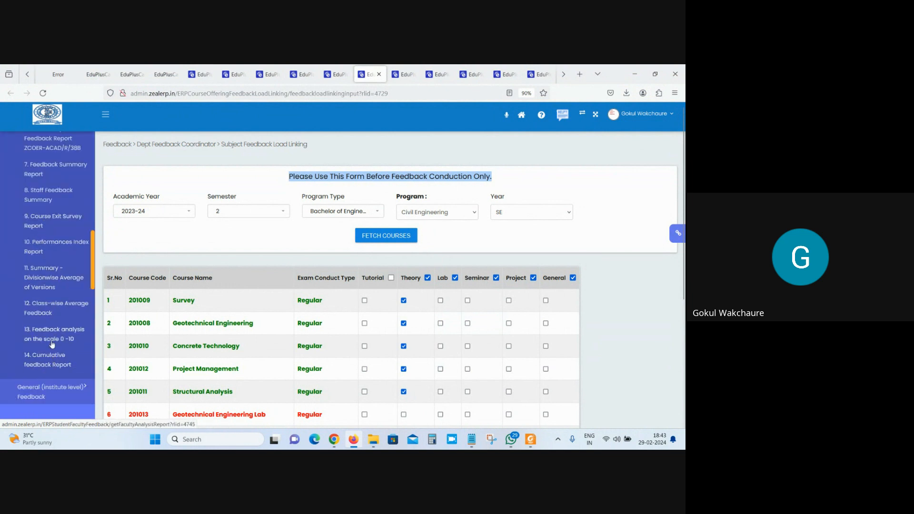
{"action": "scroll", "coordinate": [48, 238], "scroll_direction": "up", "scroll_amount": 3}
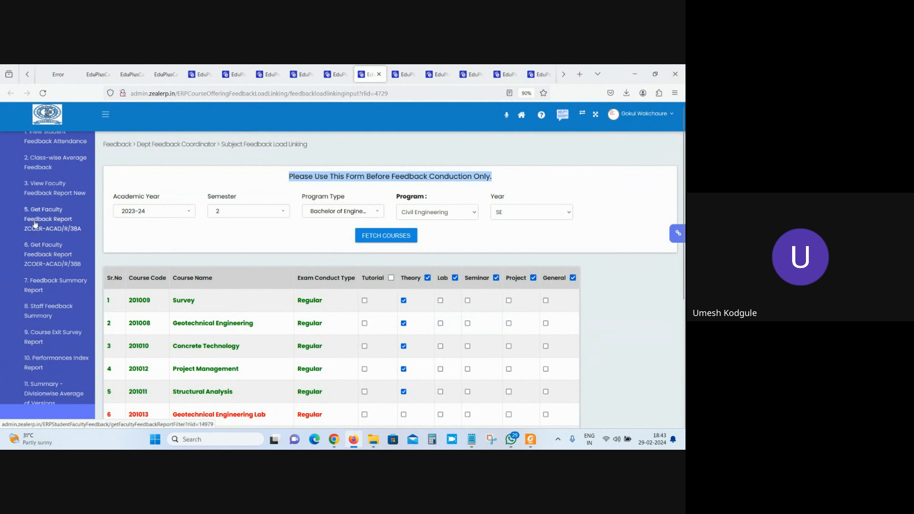
{"action": "scroll", "coordinate": [55, 258], "scroll_direction": "up", "scroll_amount": 4}
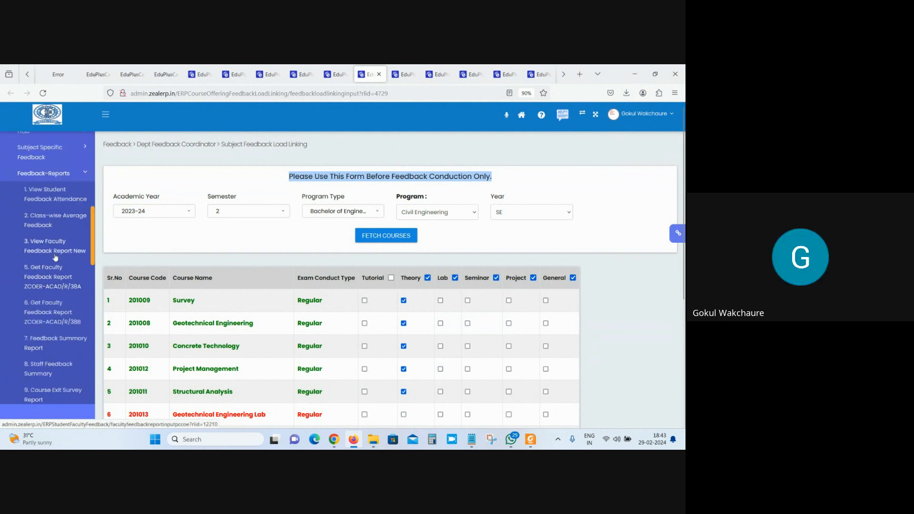
{"action": "left_click", "coordinate": [35, 190]}
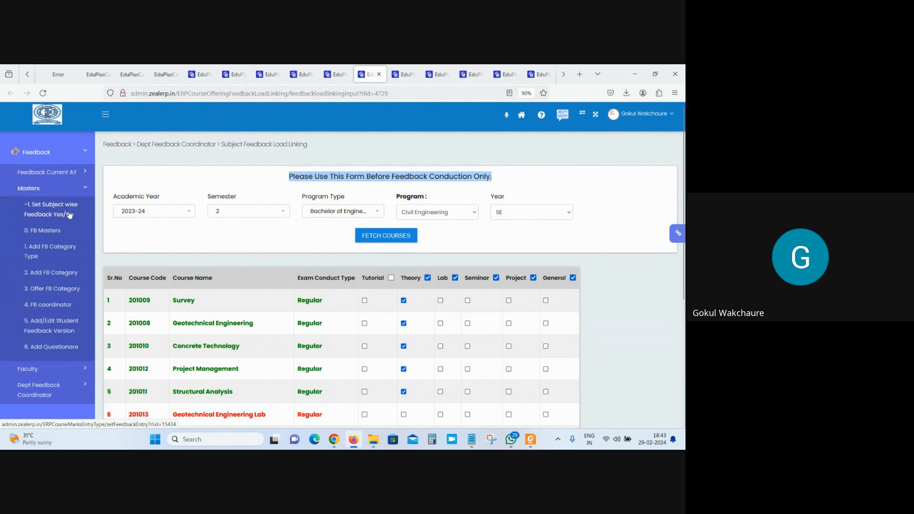
{"action": "left_click", "coordinate": [52, 189]}
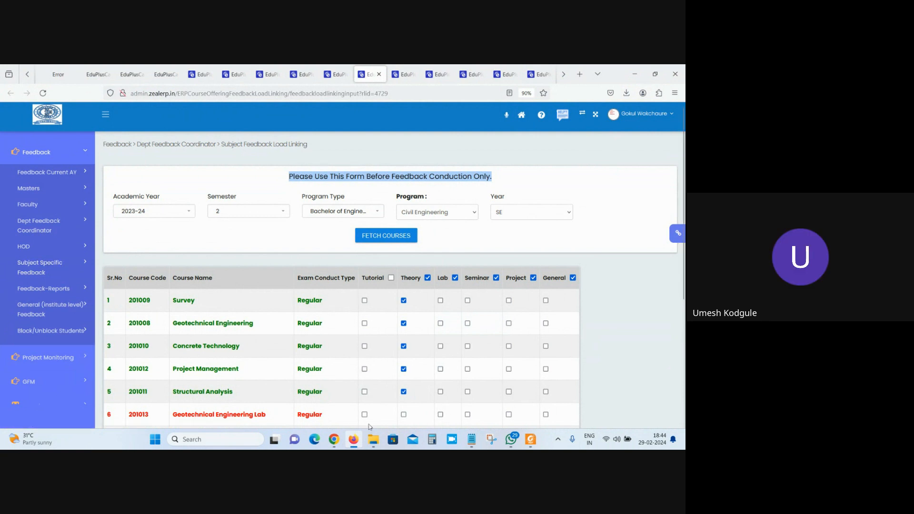
- Switch back to Chrome and close the EduPlus sign-in tab and the unneeded tab next to it
{"action": "left_click", "coordinate": [334, 439]}
{"action": "left_click", "coordinate": [236, 400]}
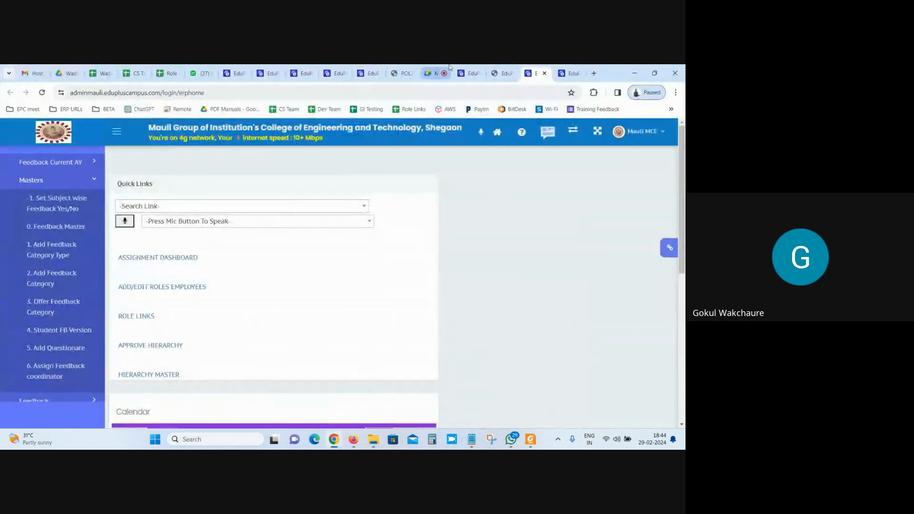
{"action": "left_click", "coordinate": [444, 68]}
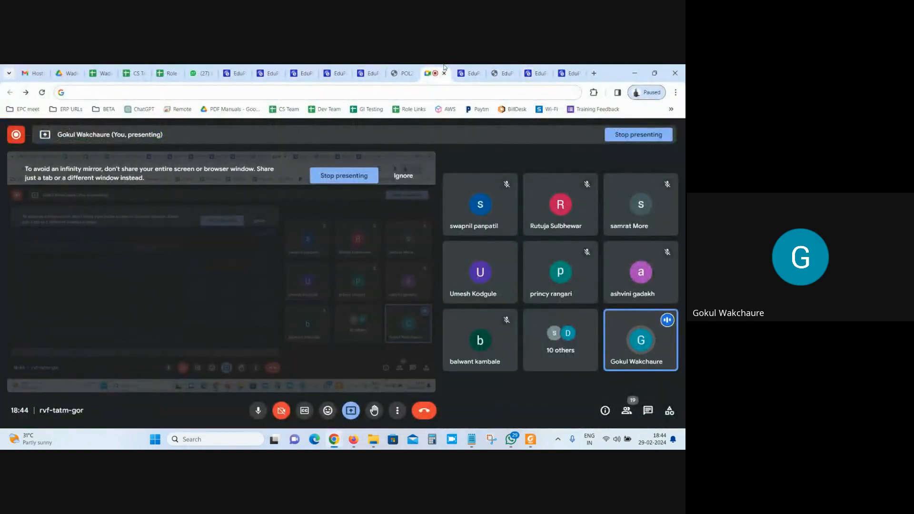
{"action": "left_click", "coordinate": [470, 69]}
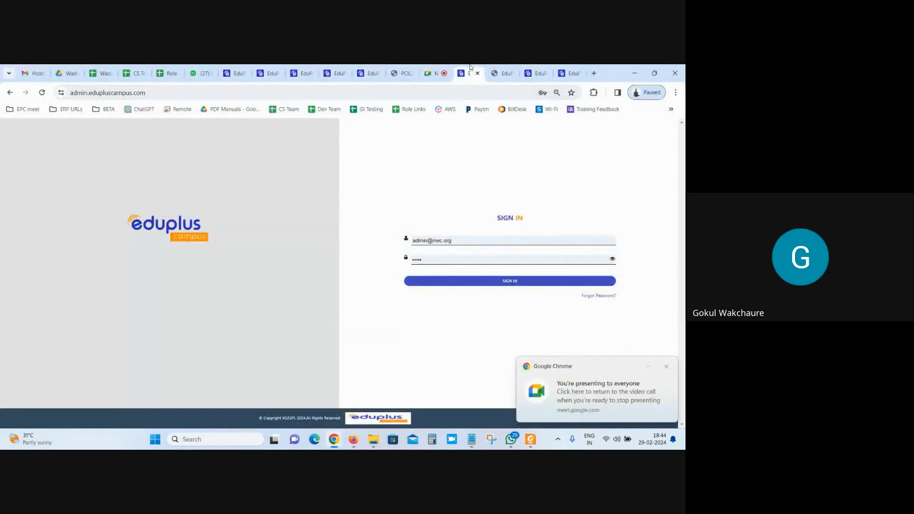
{"action": "left_click", "coordinate": [477, 74]}
{"action": "left_click", "coordinate": [478, 74]}
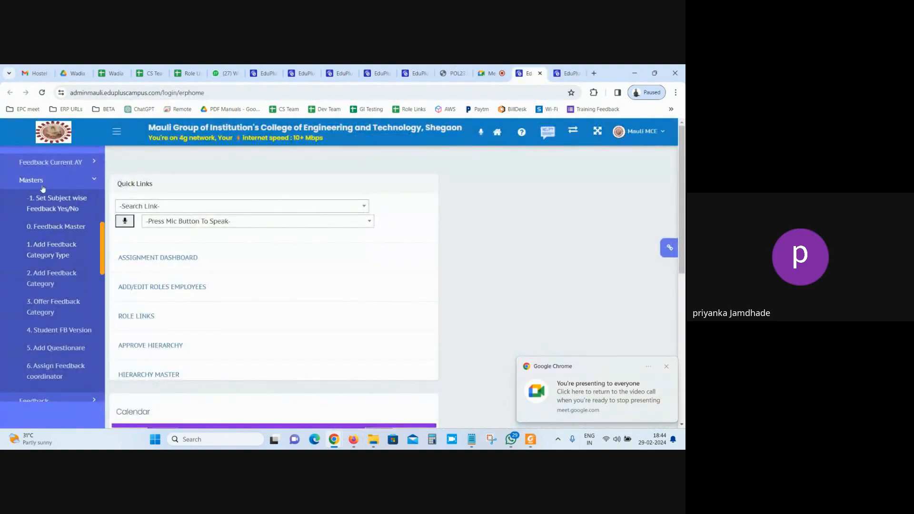
- Collapse the Masters links and the Feedback module on the Mauli ERP home page, returning to the start of the module list
{"action": "left_click", "coordinate": [33, 180]}
{"action": "scroll", "coordinate": [62, 273], "scroll_direction": "up", "scroll_amount": 3}
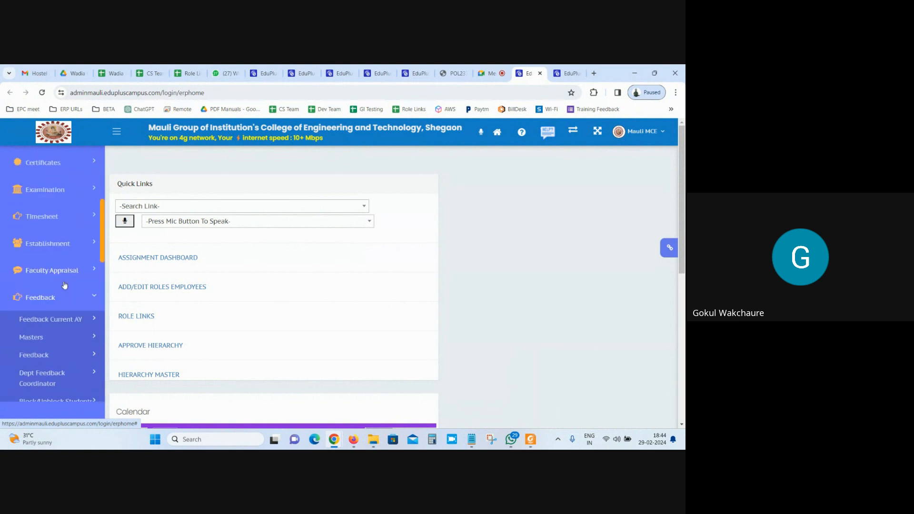
{"action": "left_click", "coordinate": [71, 305]}
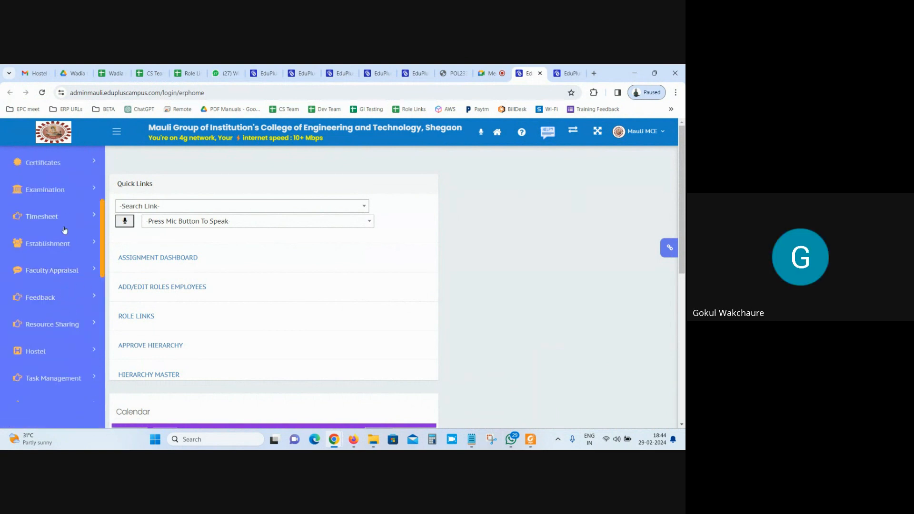
{"action": "scroll", "coordinate": [41, 287], "scroll_direction": "up", "scroll_amount": 3}
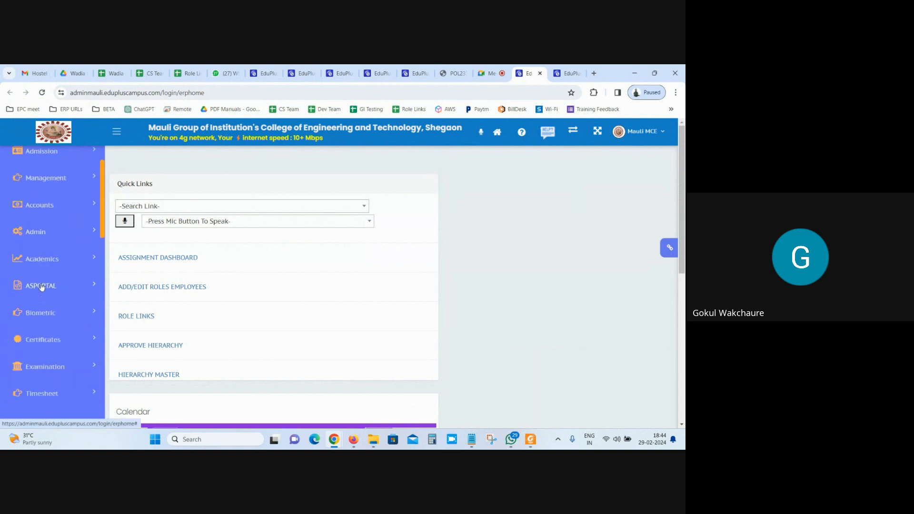
{"action": "scroll", "coordinate": [41, 287], "scroll_direction": "up", "scroll_amount": 2}
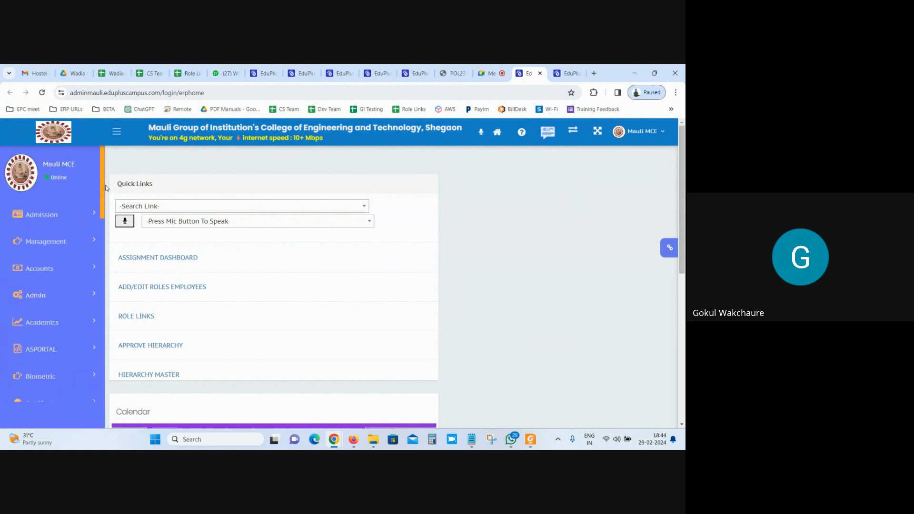
- Check the Google Meet call and return to the Set Subject wise Feedback Yes/No page
{"action": "left_click", "coordinate": [486, 73]}
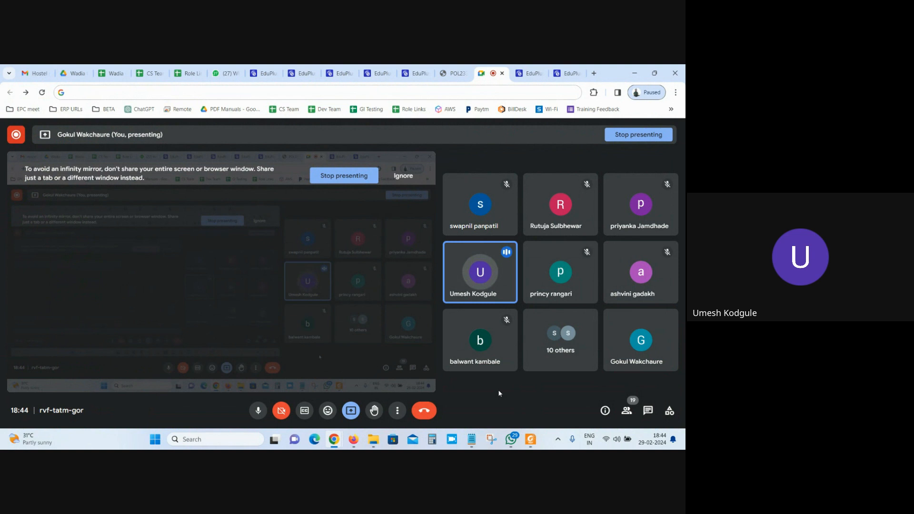
{"action": "left_click", "coordinate": [523, 68]}
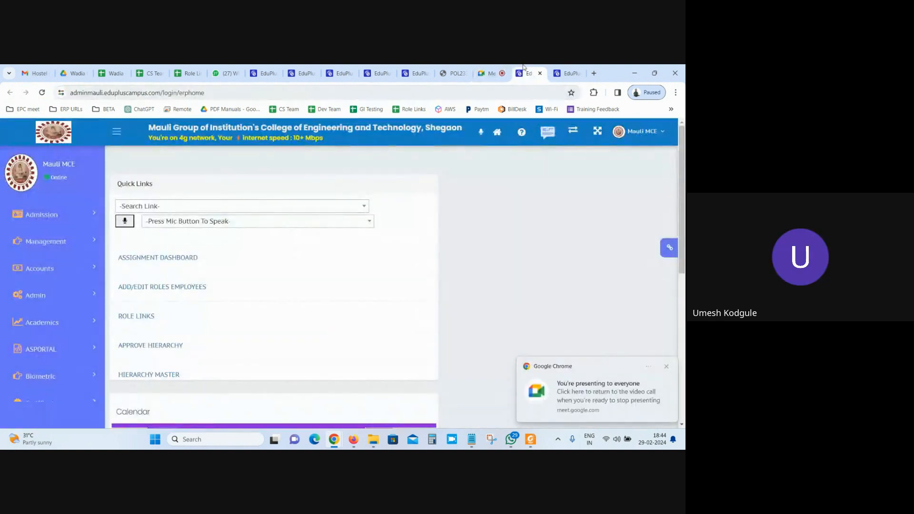
{"action": "left_click", "coordinate": [571, 73]}
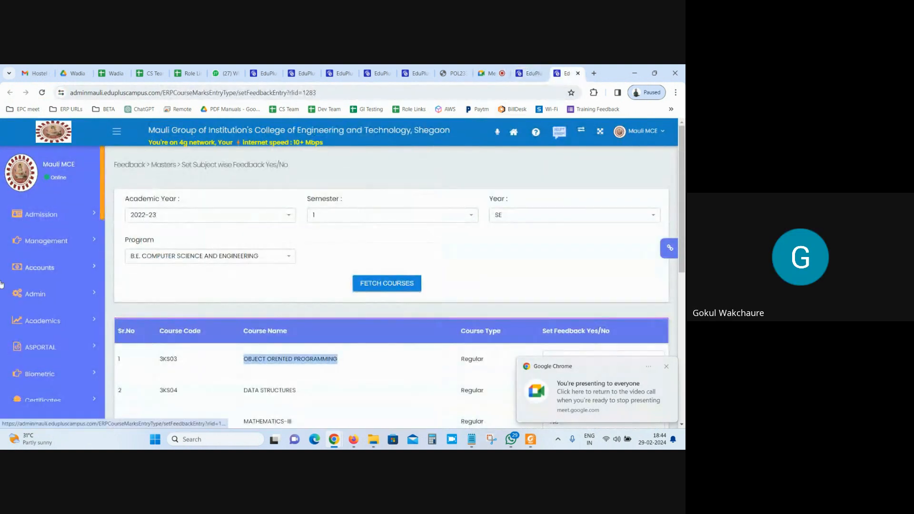
- Expand the Feedback module and look through its link groups and the modules listed after it
{"action": "scroll", "coordinate": [43, 325], "scroll_direction": "down", "scroll_amount": 3}
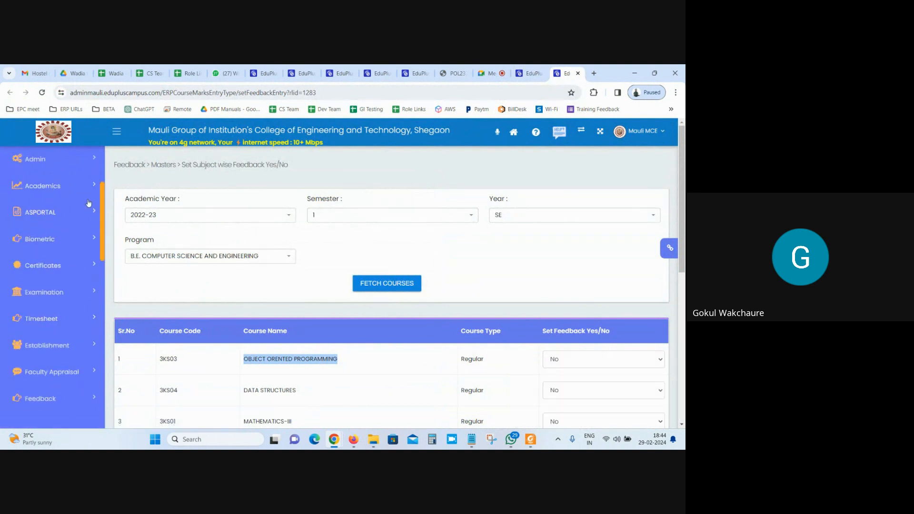
{"action": "scroll", "coordinate": [102, 244], "scroll_direction": "down", "scroll_amount": 2}
{"action": "scroll", "coordinate": [102, 244], "scroll_direction": "down", "scroll_amount": 1}
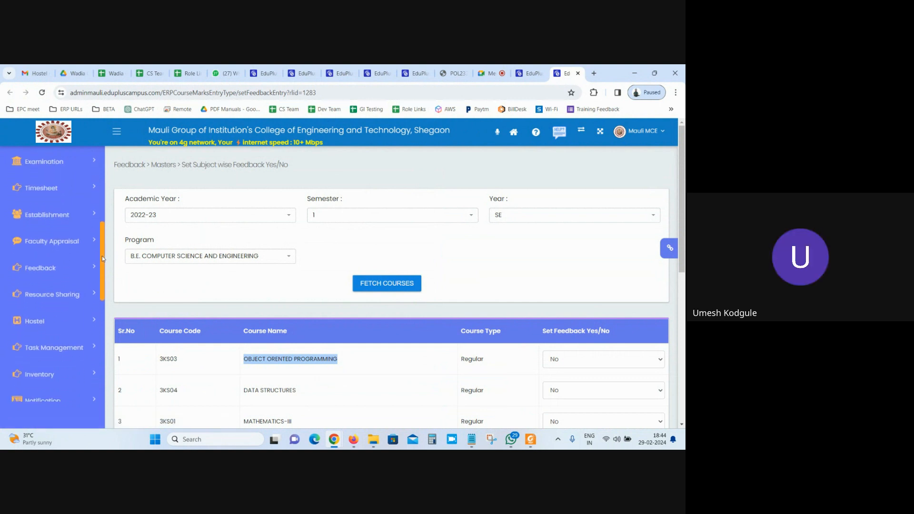
{"action": "left_click", "coordinate": [49, 255]}
{"action": "scroll", "coordinate": [49, 255], "scroll_direction": "down", "scroll_amount": 4}
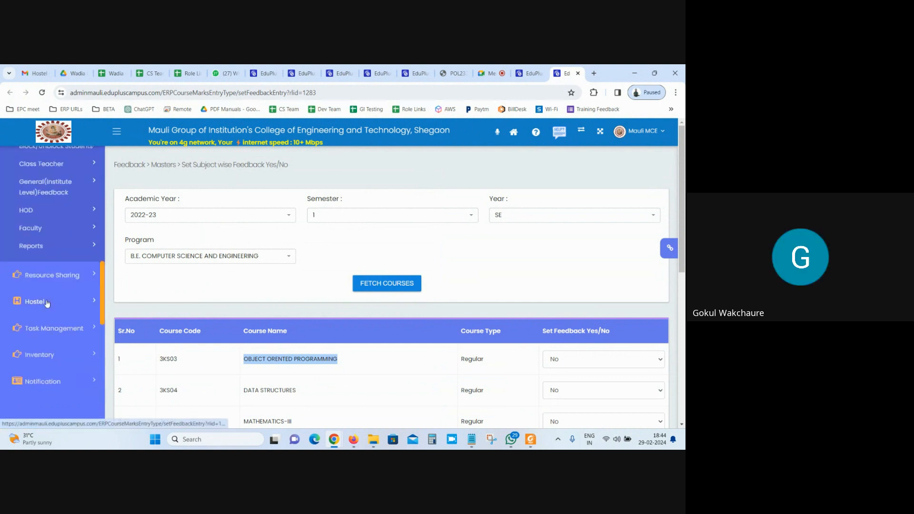
{"action": "scroll", "coordinate": [37, 281], "scroll_direction": "up", "scroll_amount": 1}
{"action": "scroll", "coordinate": [36, 281], "scroll_direction": "up", "scroll_amount": 2}
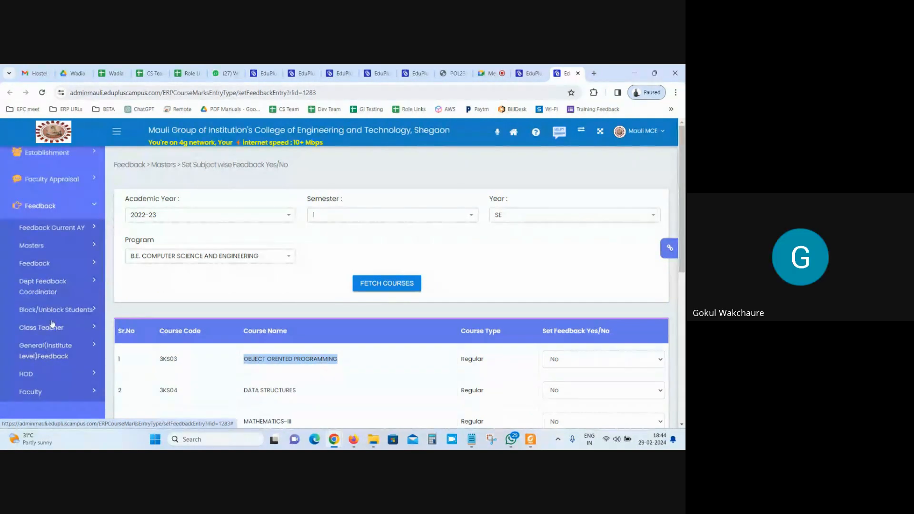
{"action": "scroll", "coordinate": [52, 324], "scroll_direction": "down", "scroll_amount": 1}
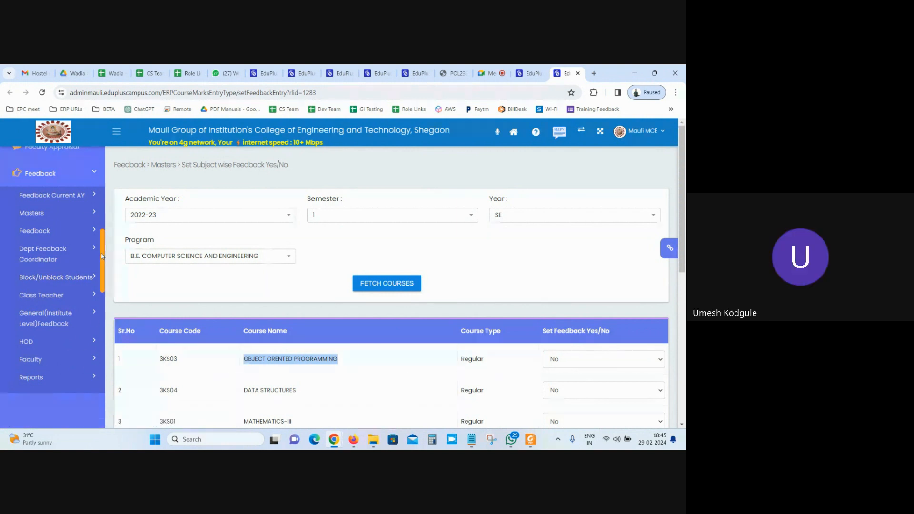
{"action": "left_click_drag", "start_coordinate": [103, 257], "coordinate": [106, 297]}
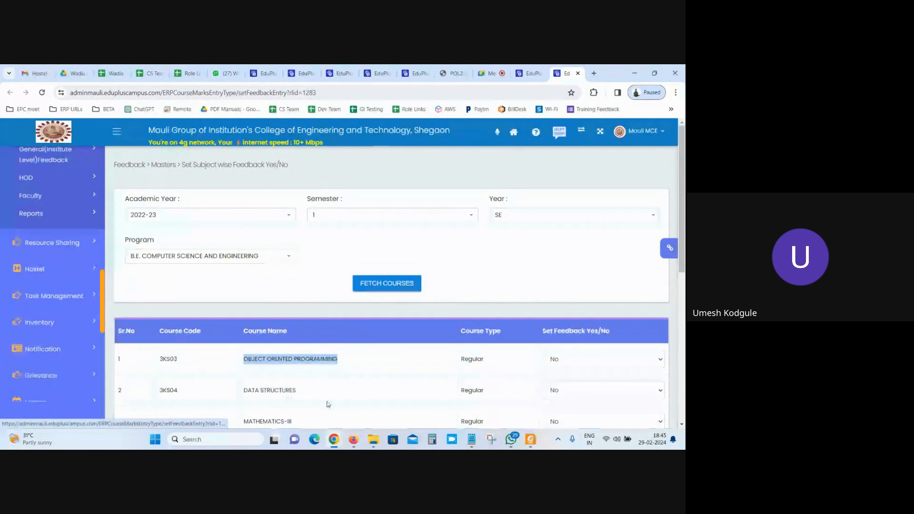